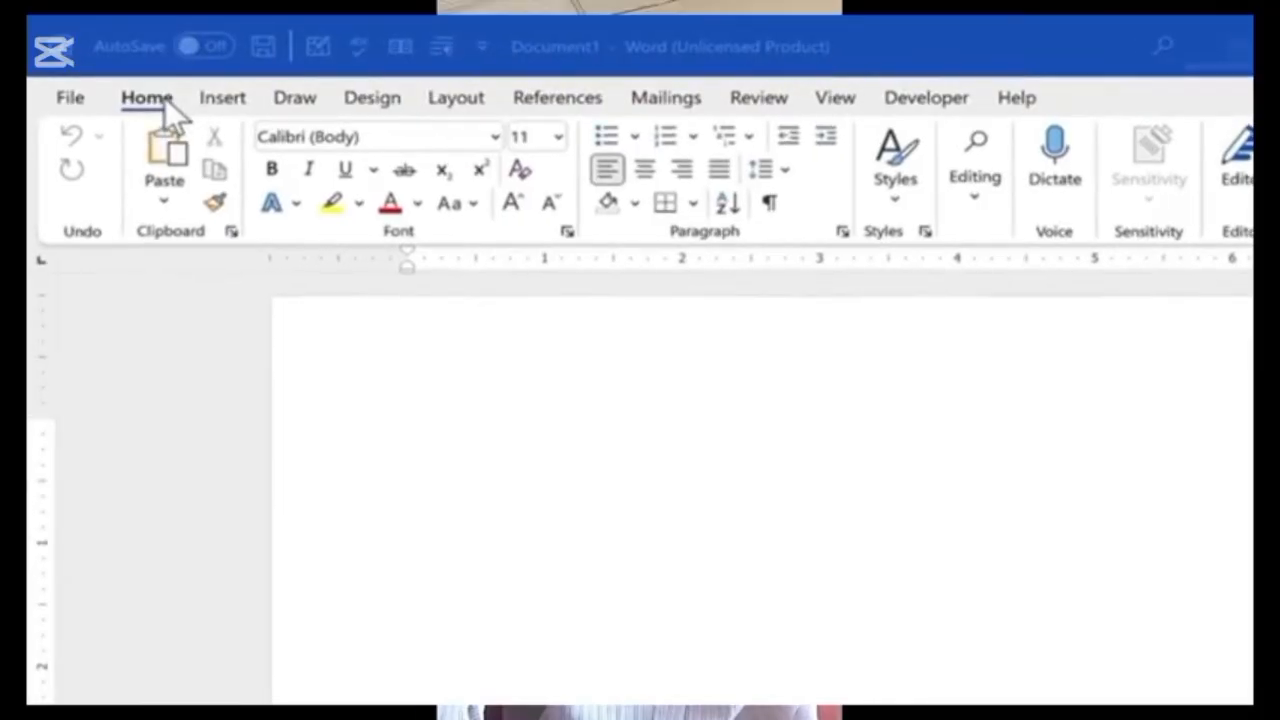
- Examine the ribbon's command groups for inserting, references, layout, mailings and design, and return to the Home commands
click(222, 101)
click(144, 104)
click(227, 104)
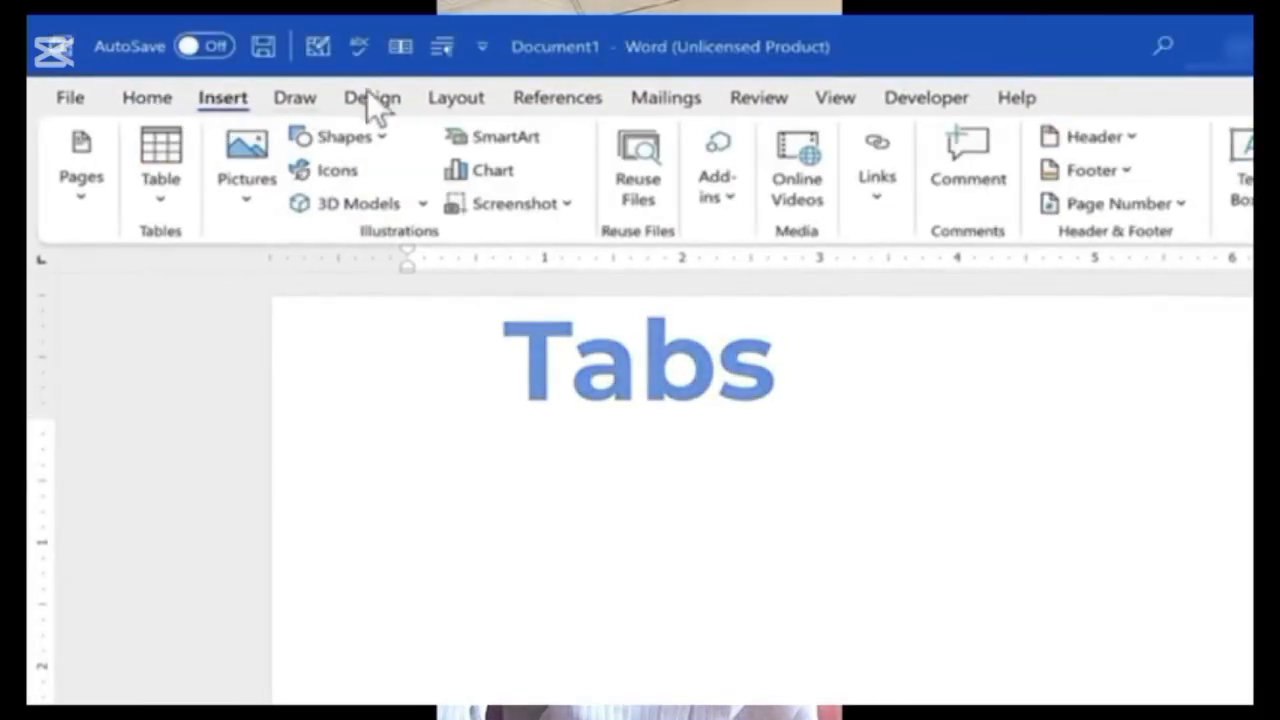
click(541, 95)
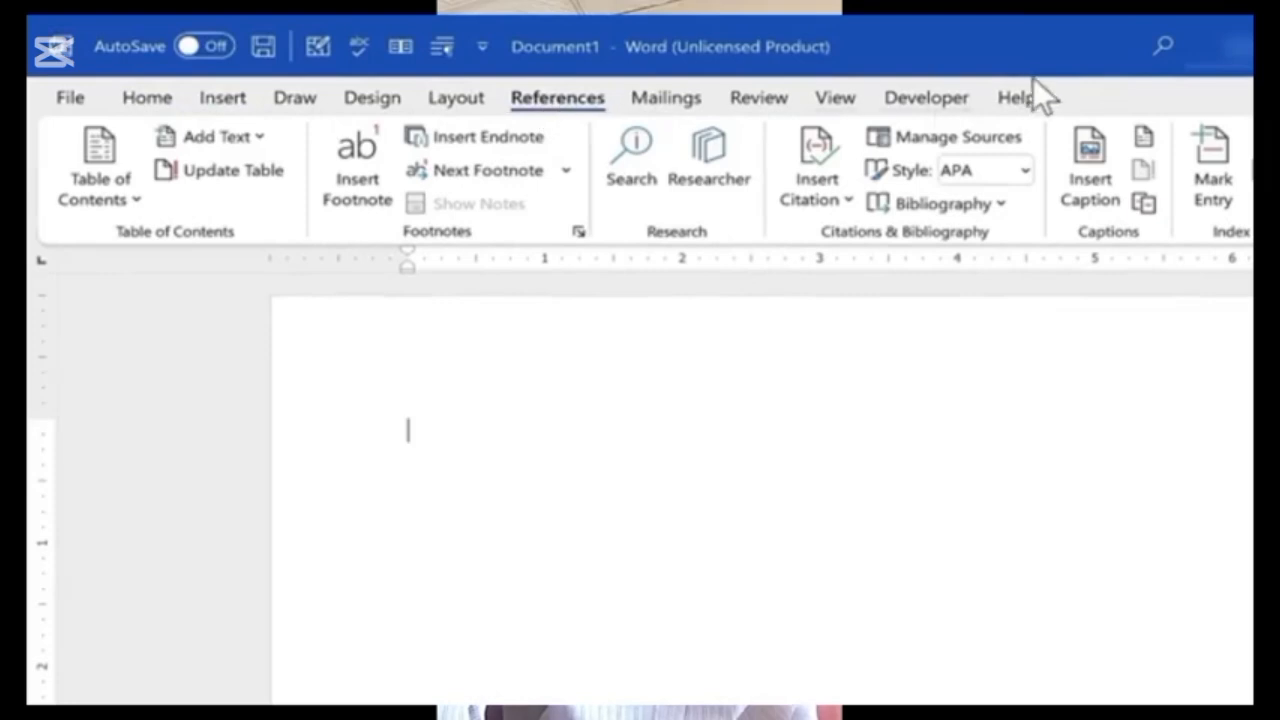
click(451, 106)
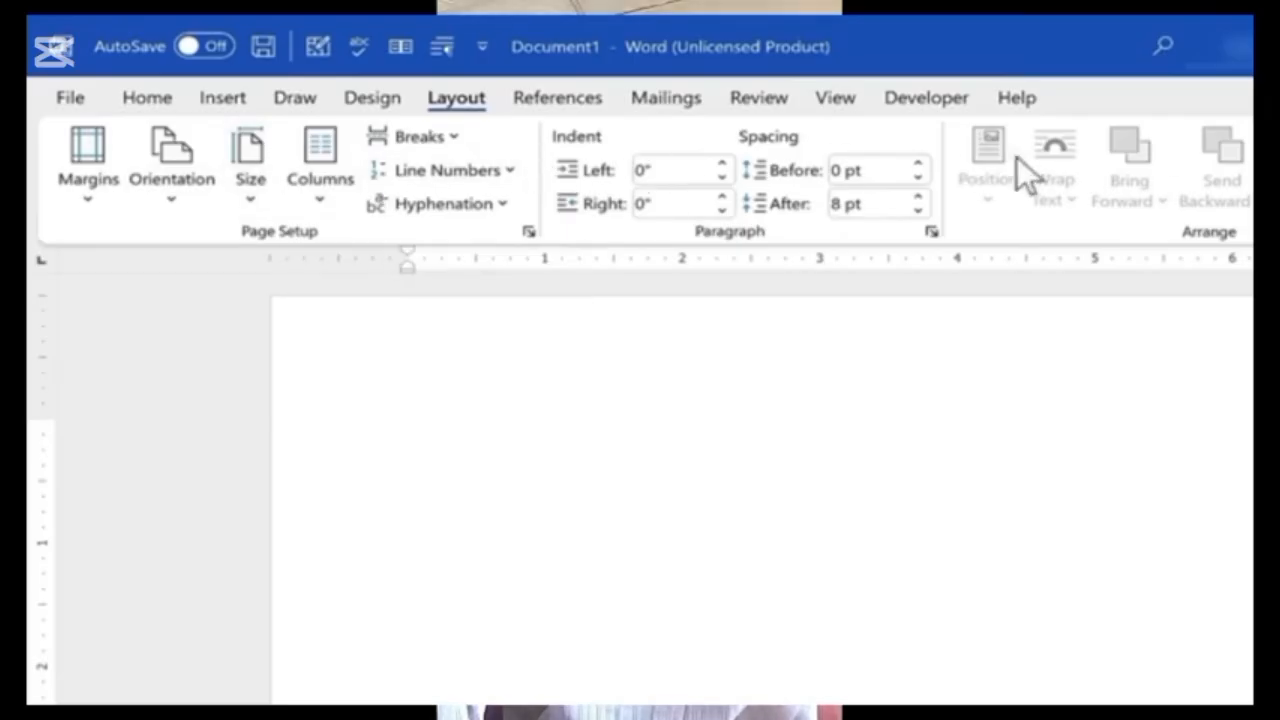
click(671, 93)
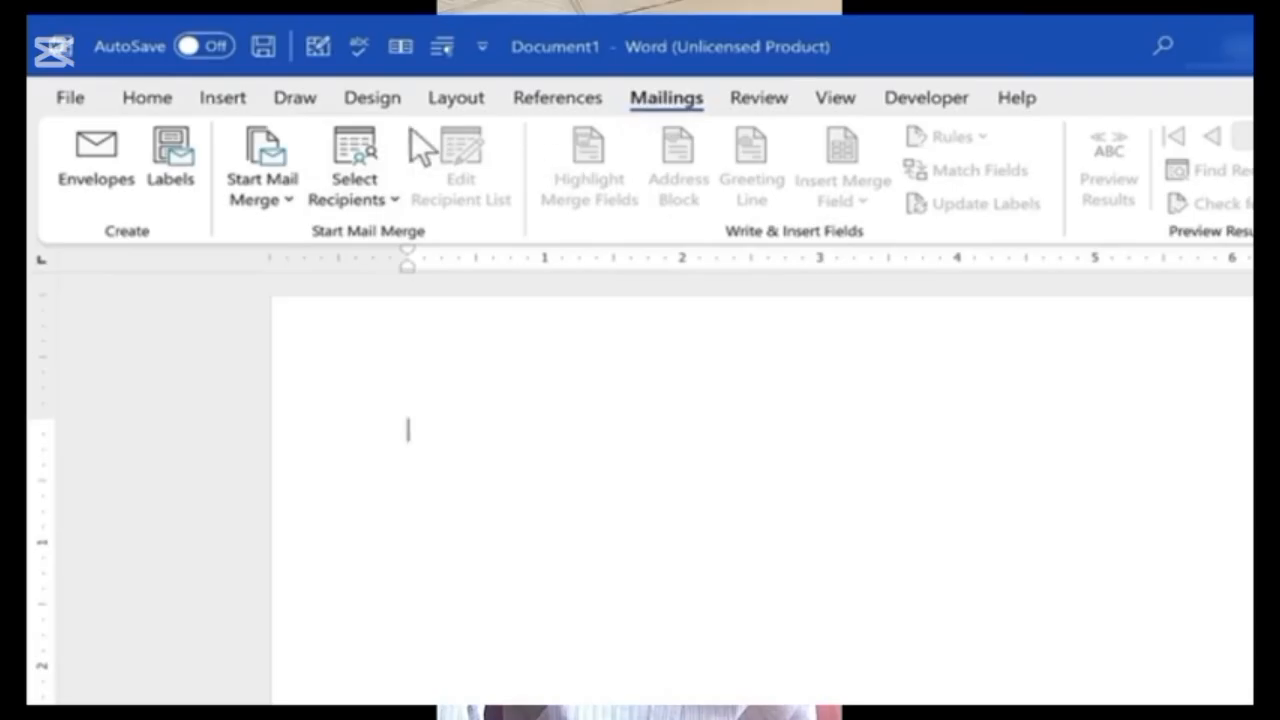
click(368, 101)
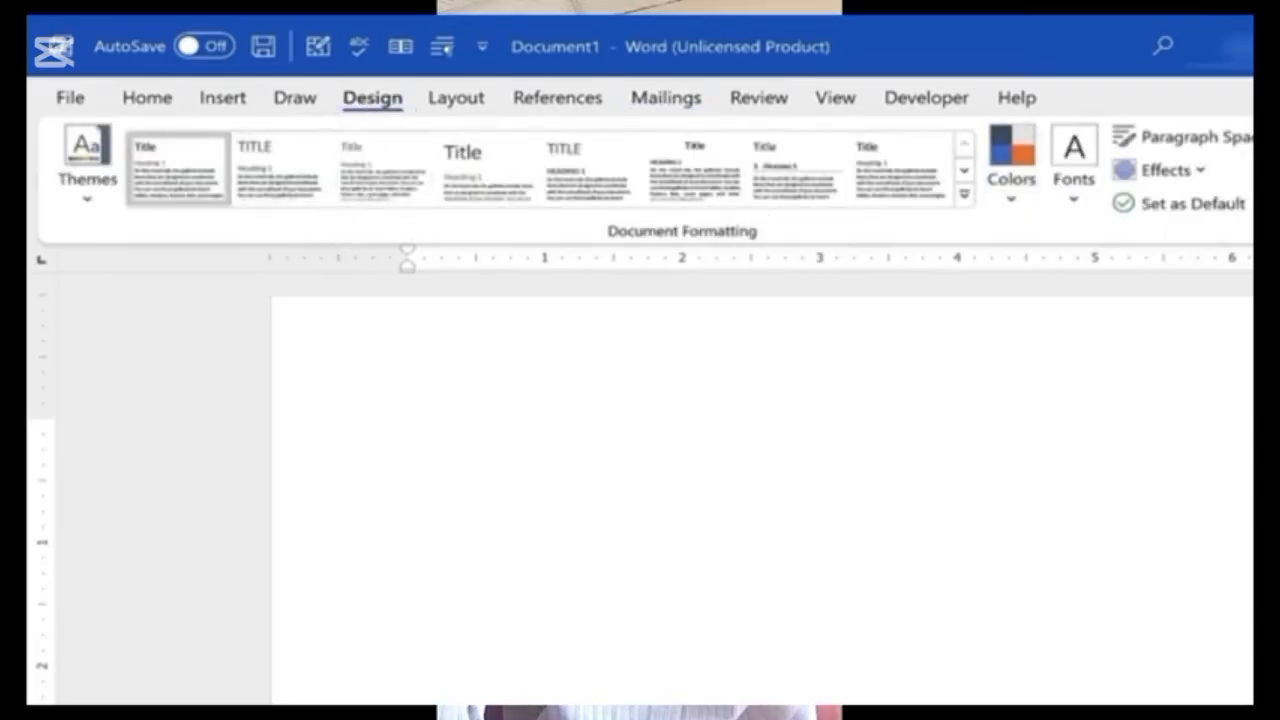
click(230, 99)
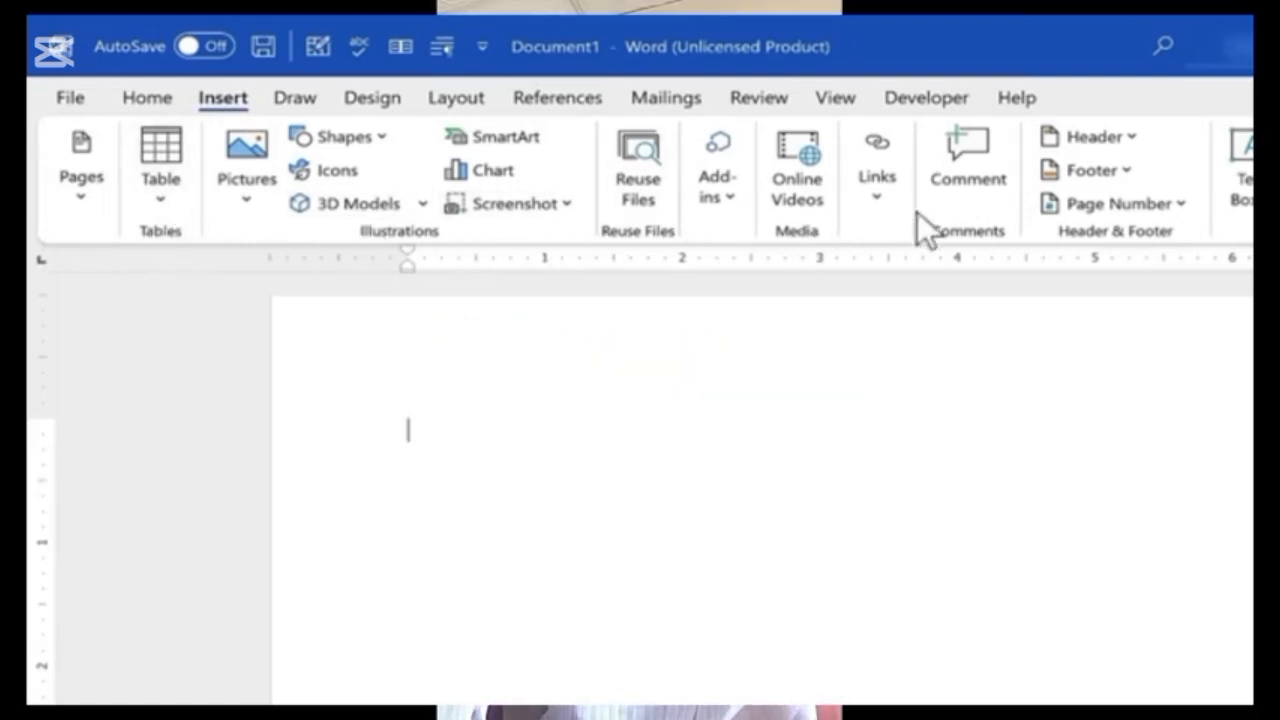
click(140, 100)
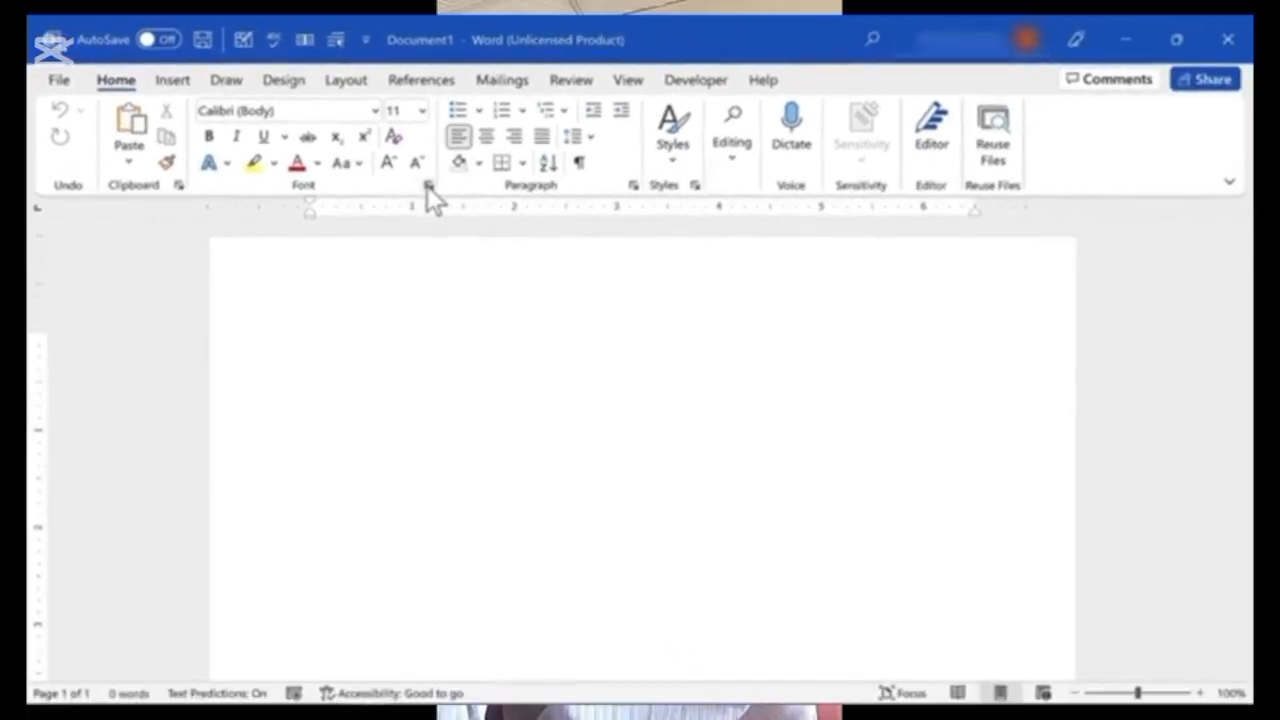
- Review the basic and advanced character settings in the Font dialog and close it without making changes
click(427, 186)
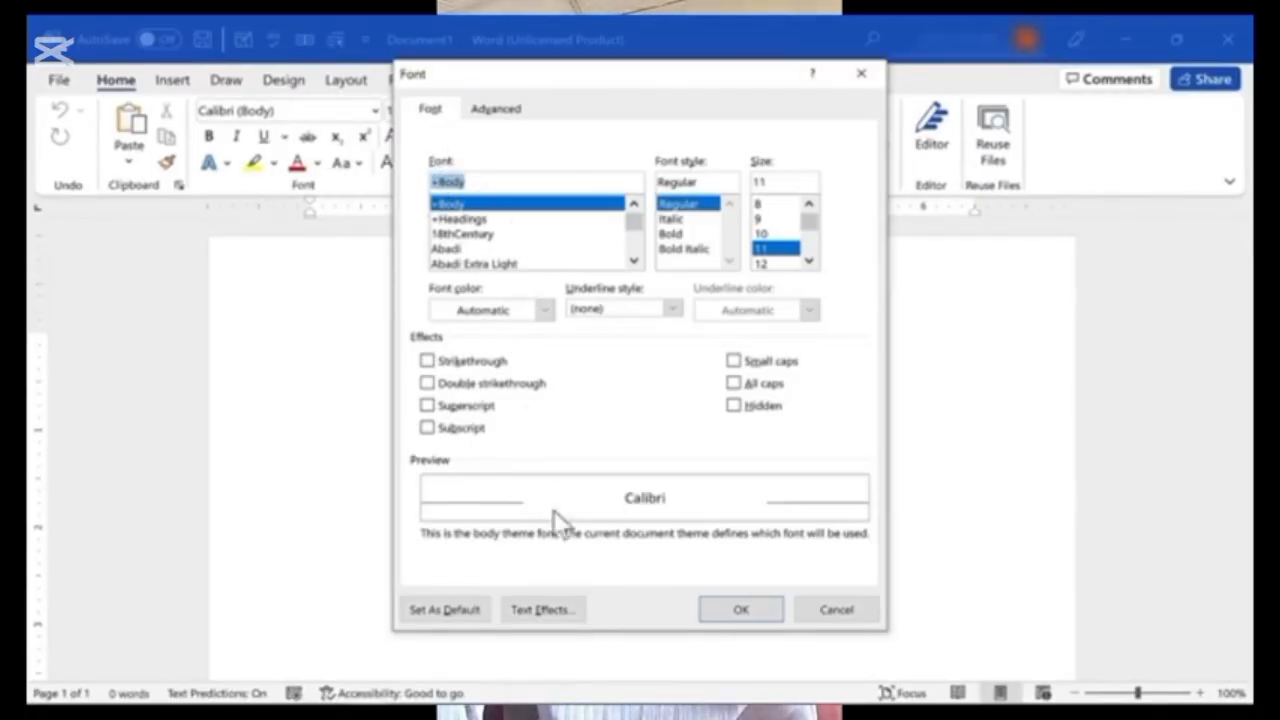
click(497, 109)
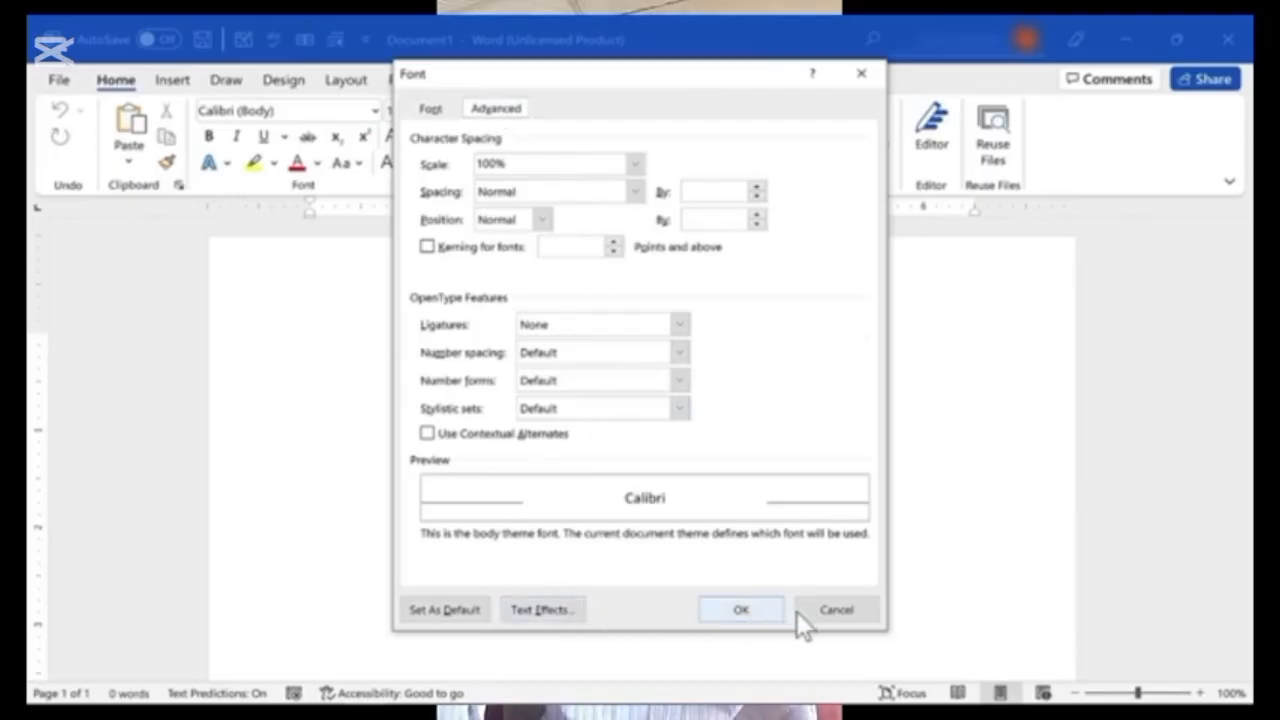
click(845, 609)
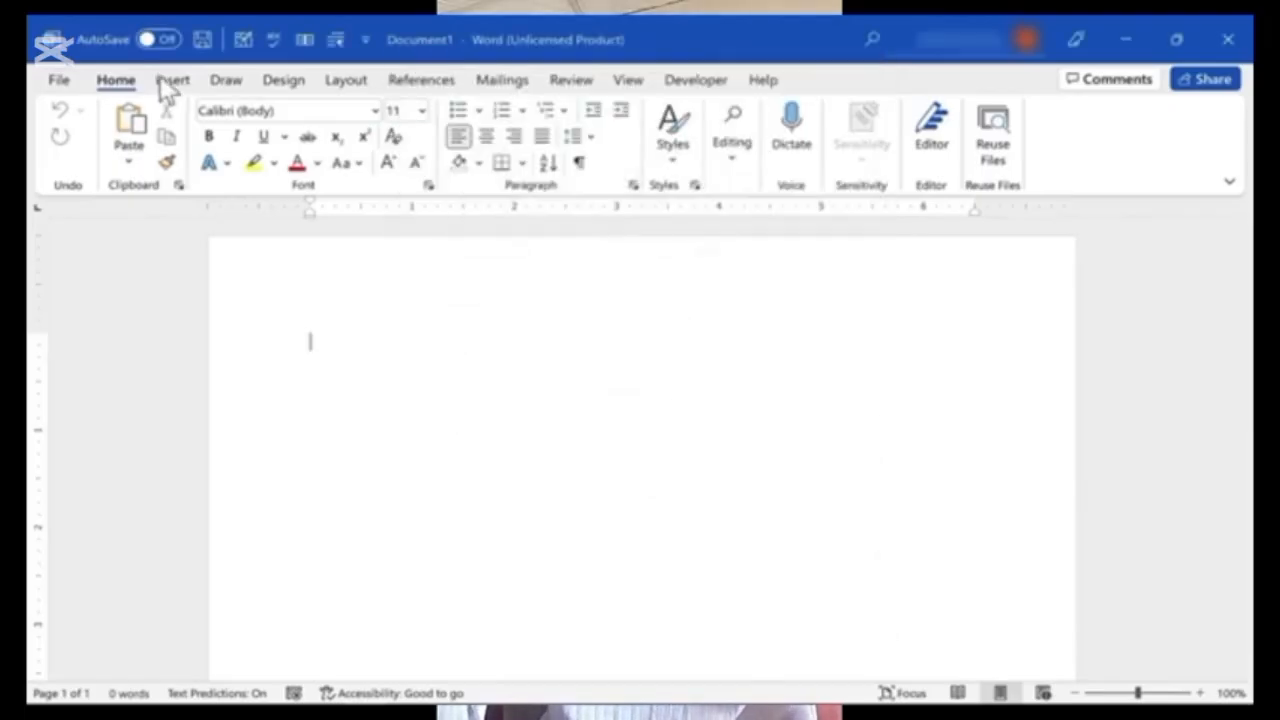
- Review the commands that can be added to the Quick Access Toolbar, without choosing any
click(171, 84)
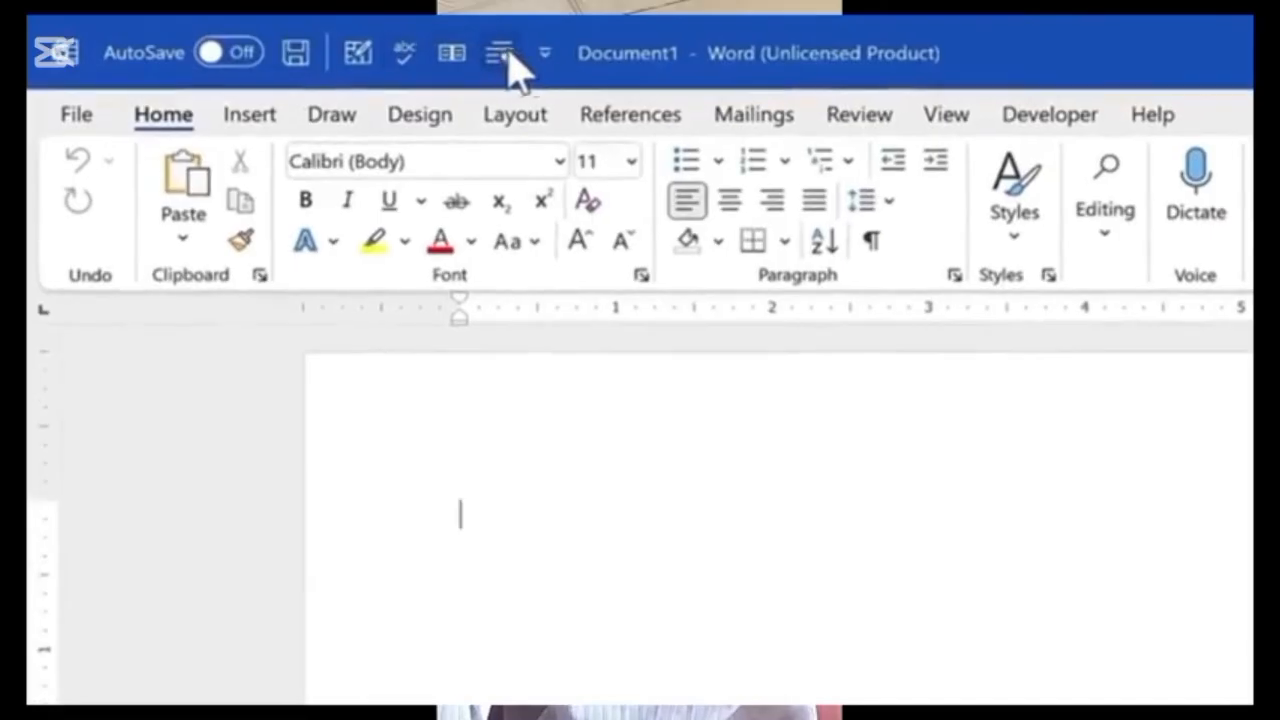
click(533, 52)
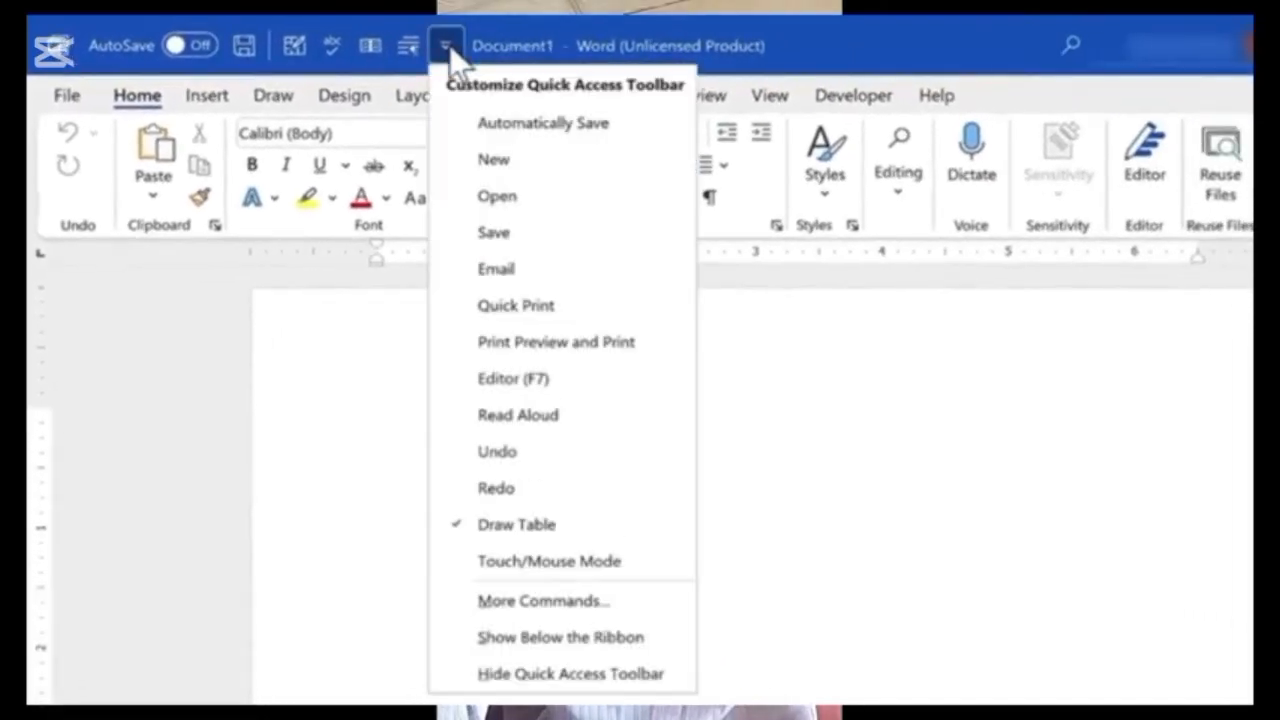
click(225, 286)
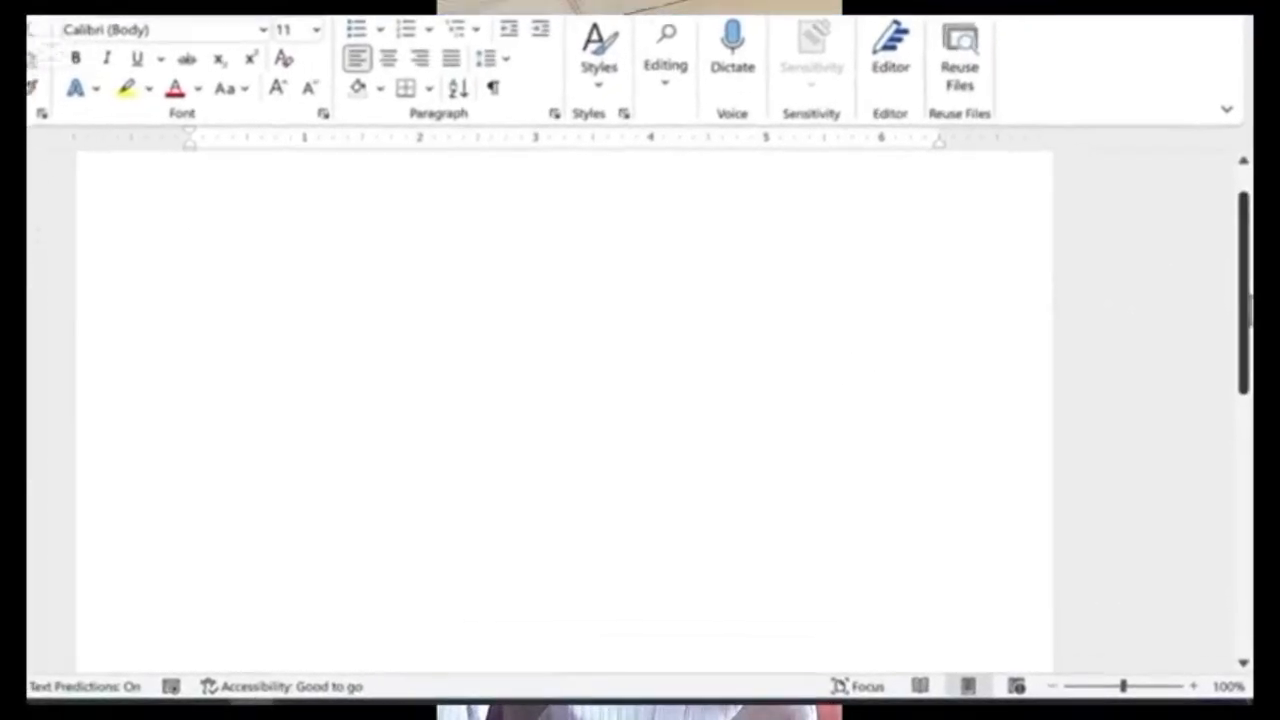
- Look through the blank page down to its end and return to the top
scroll(1248, 478, down, 10)
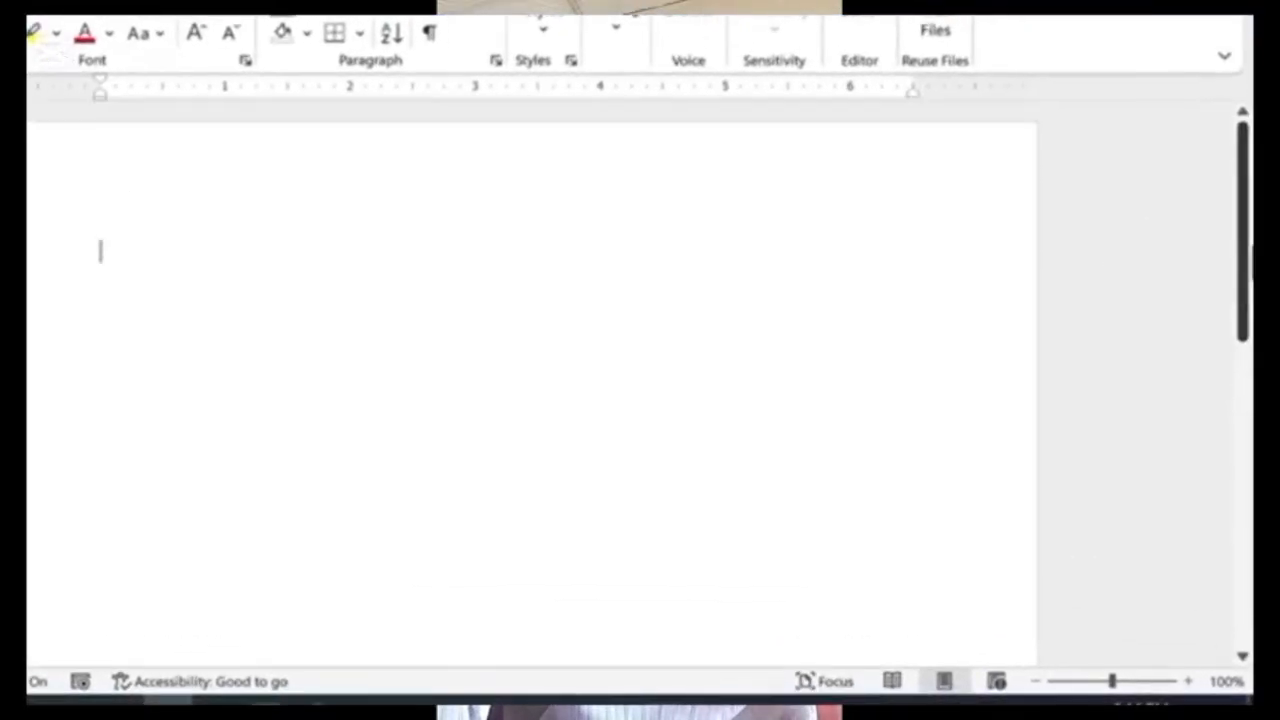
drag(1248, 478, 1242, 160)
drag(1249, 205, 1243, 511)
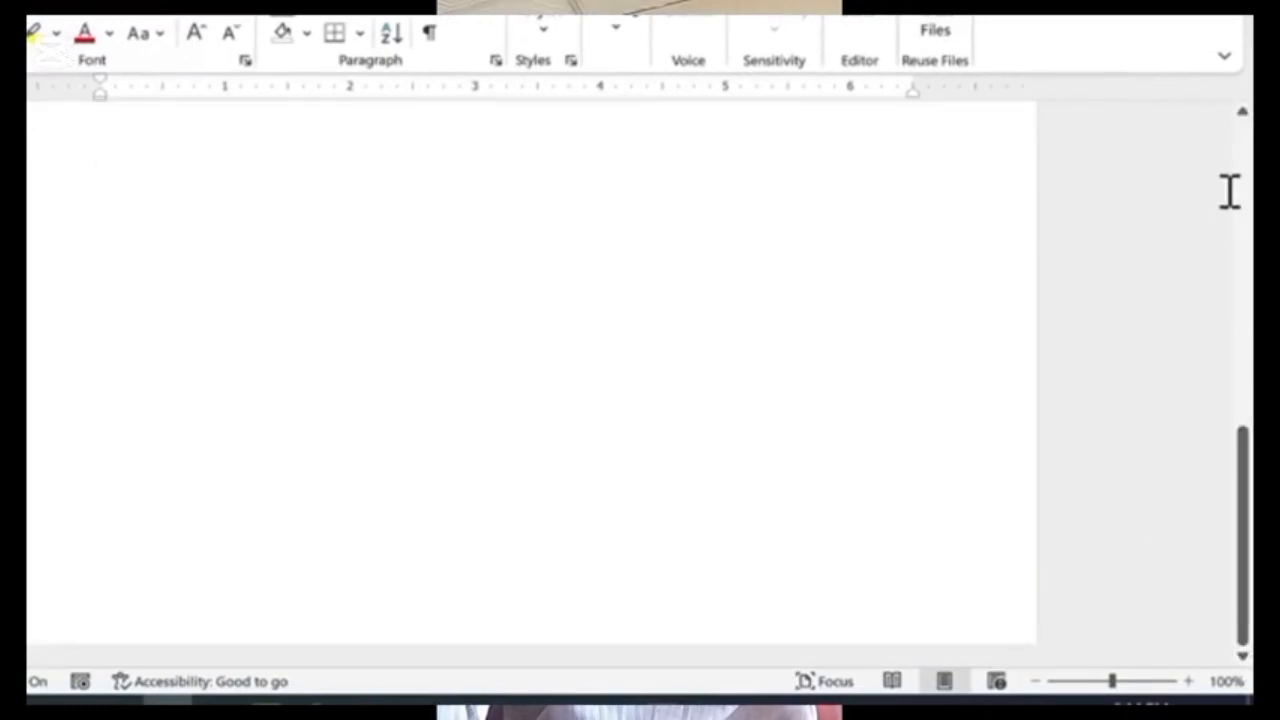
click(1241, 113)
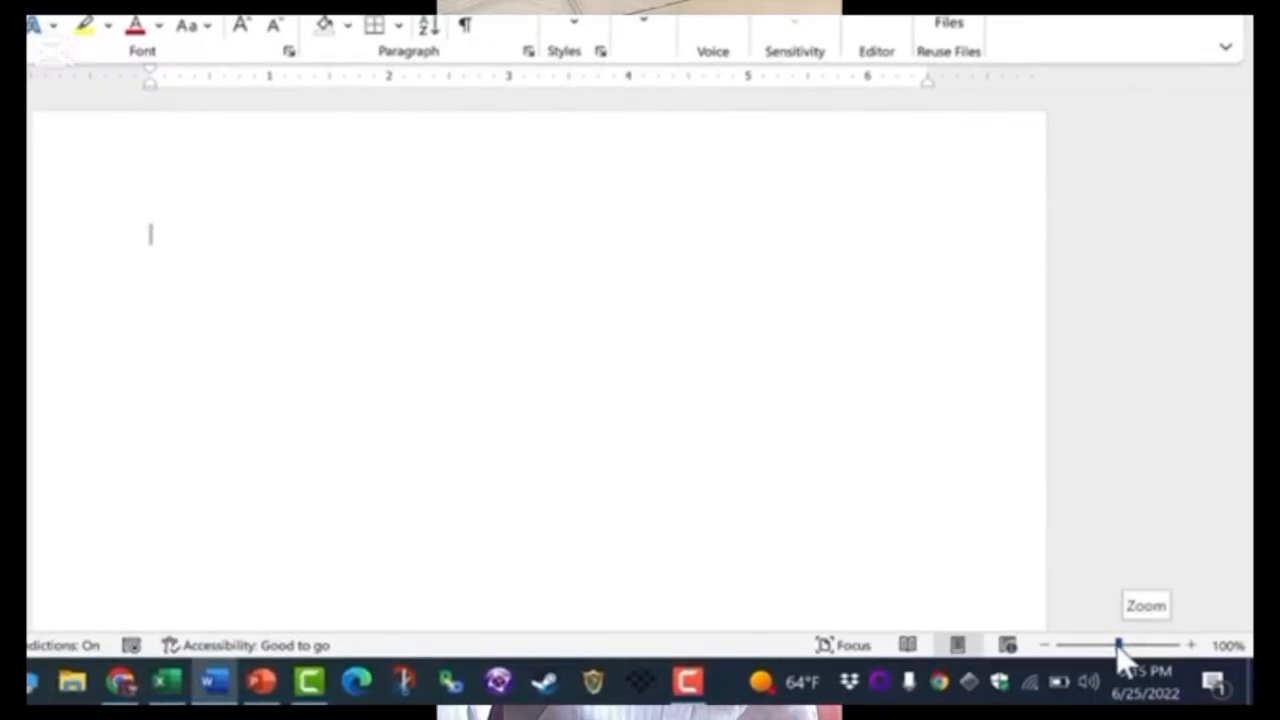
- Magnify the page to about 337% and return it to 100% zoom
drag(1119, 648, 1157, 652)
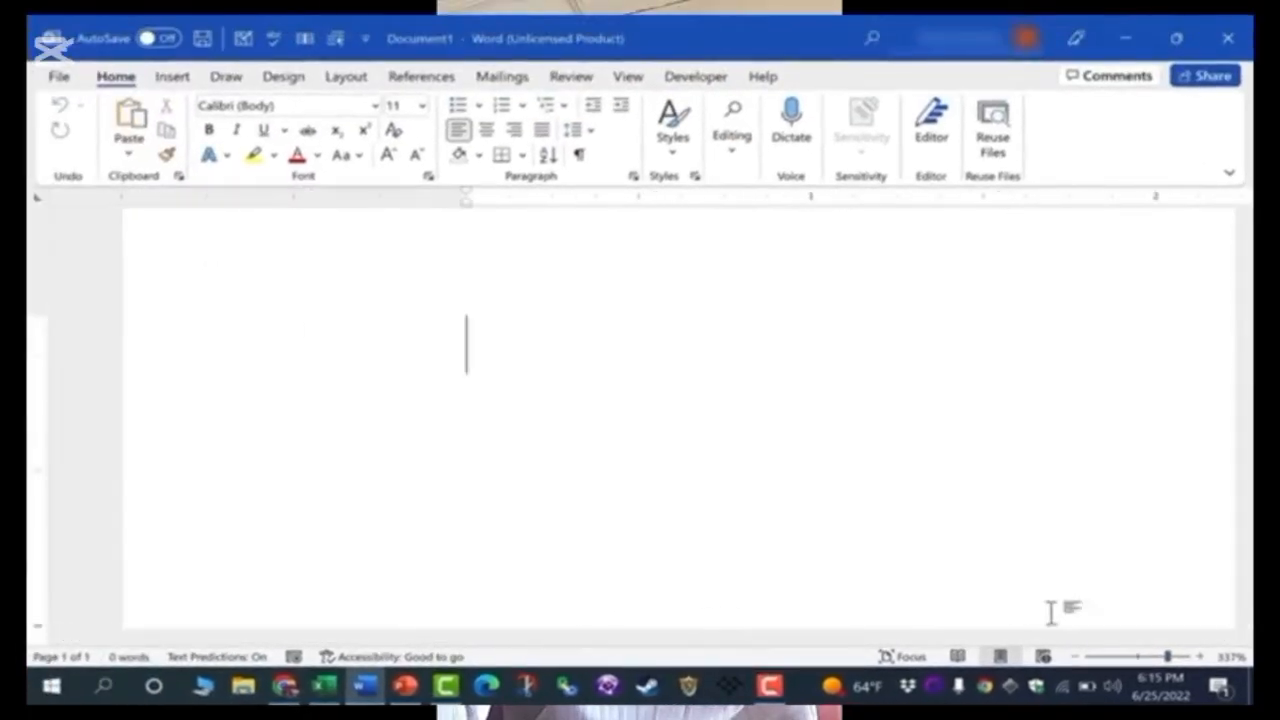
drag(1168, 657, 1140, 662)
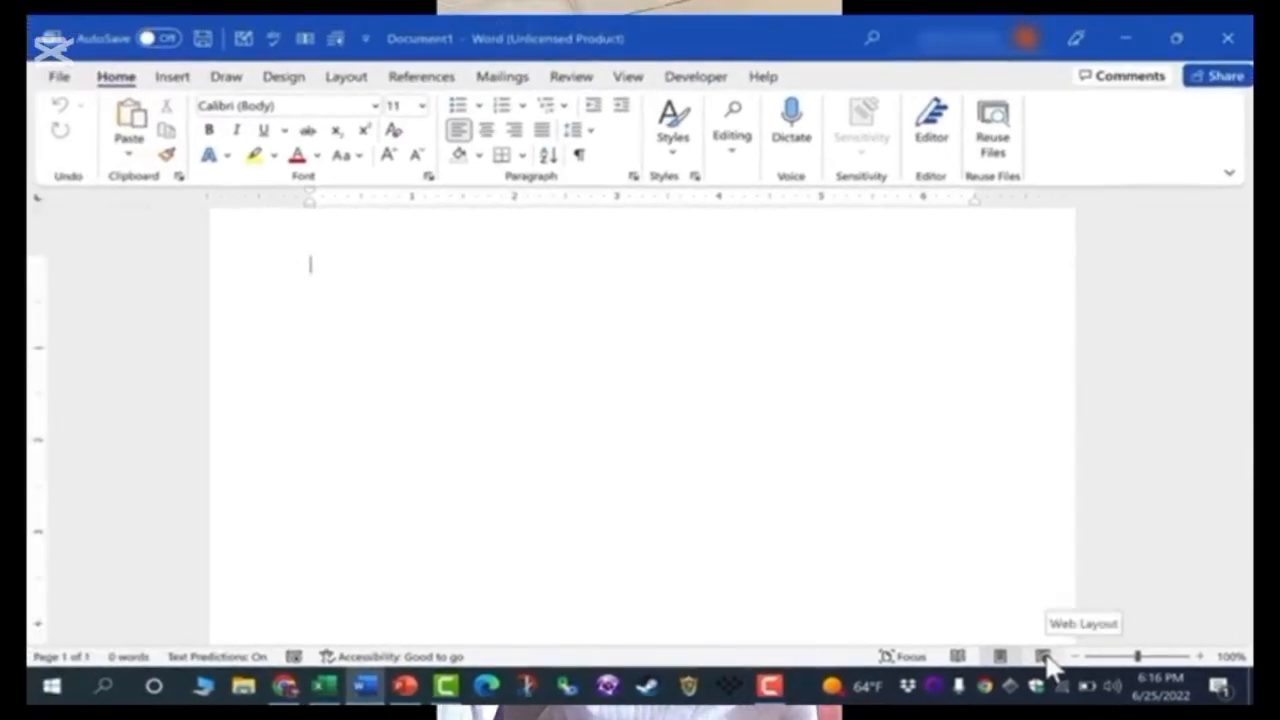
- Preview the document in Web Layout, Read Mode and Focus view, and return to Print Layout
click(1044, 658)
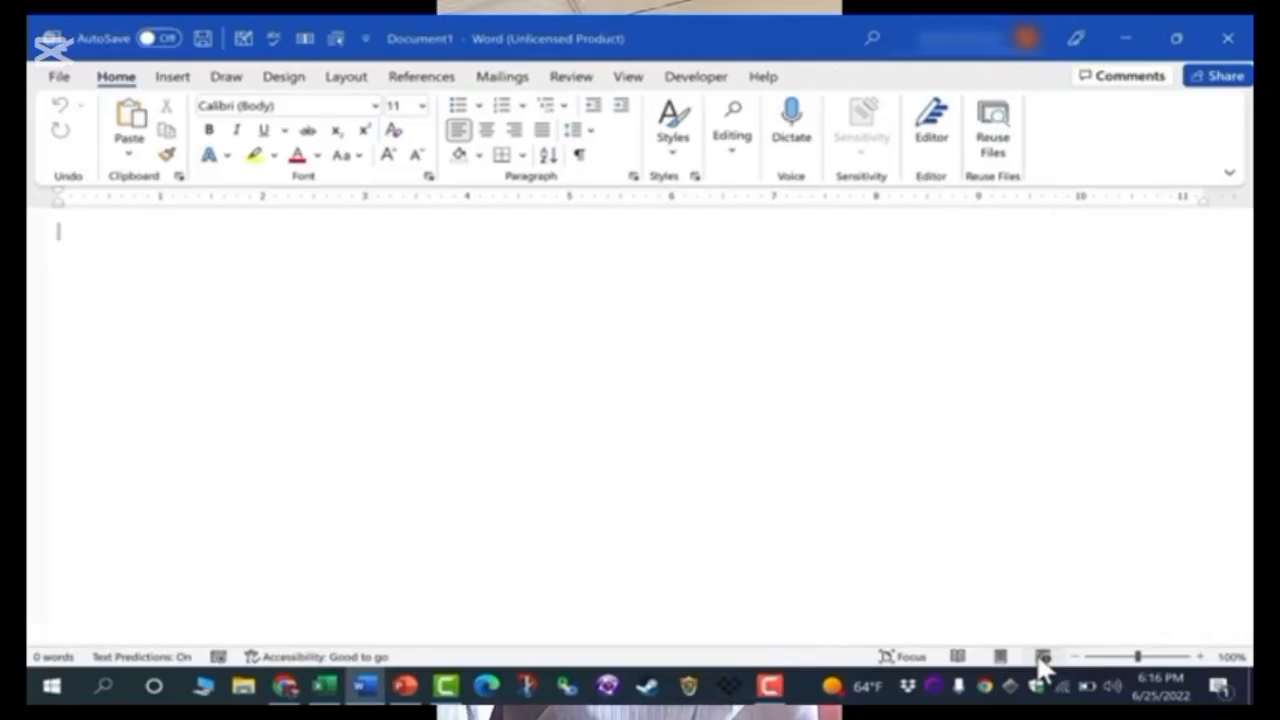
click(962, 656)
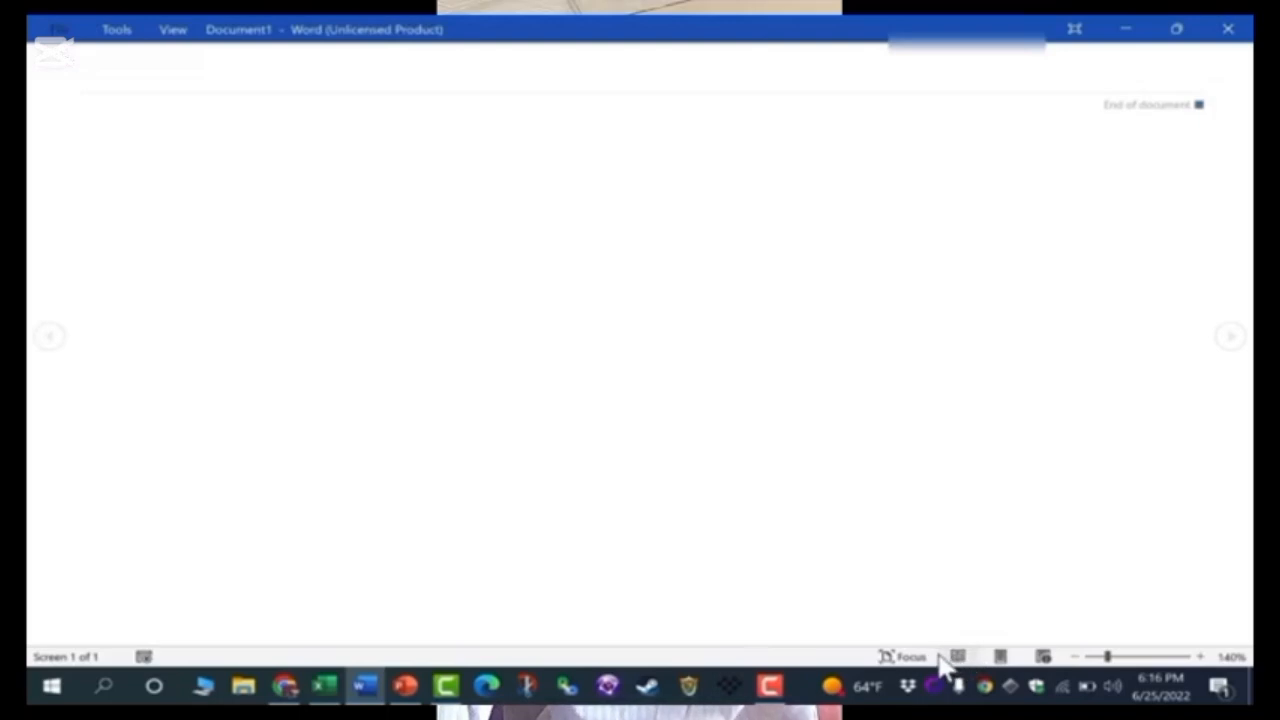
click(901, 657)
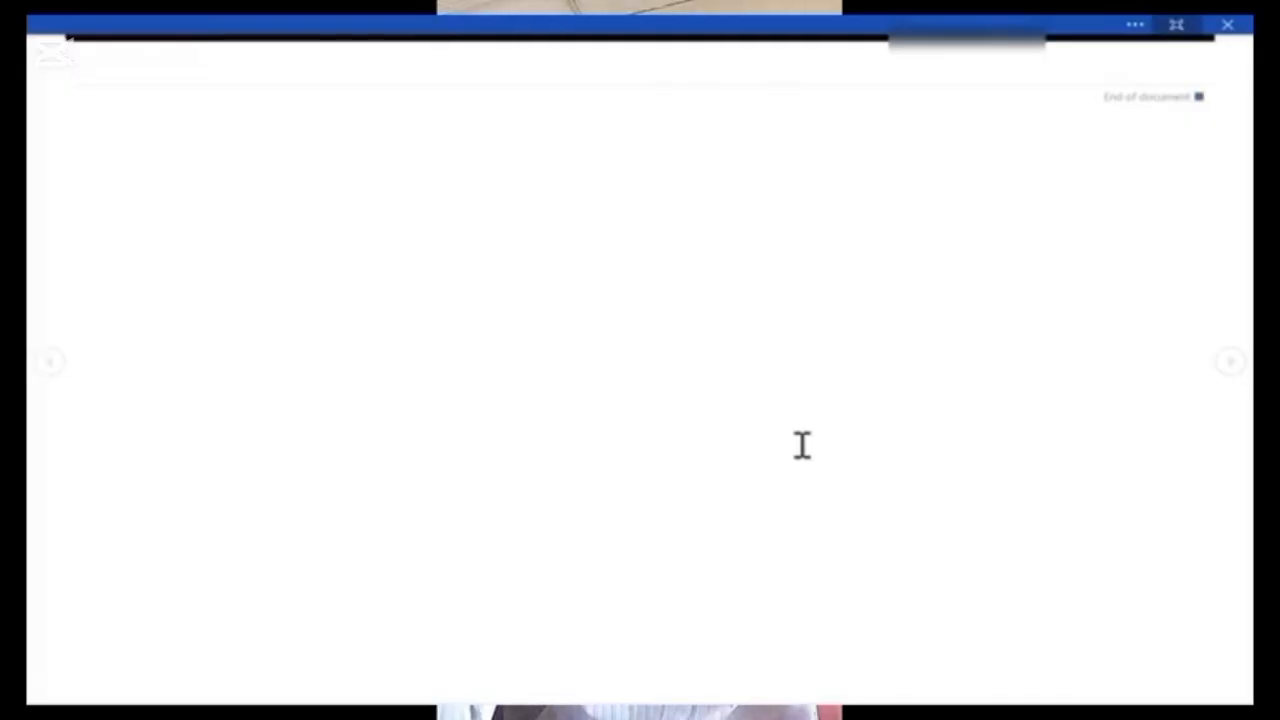
key(Escape)
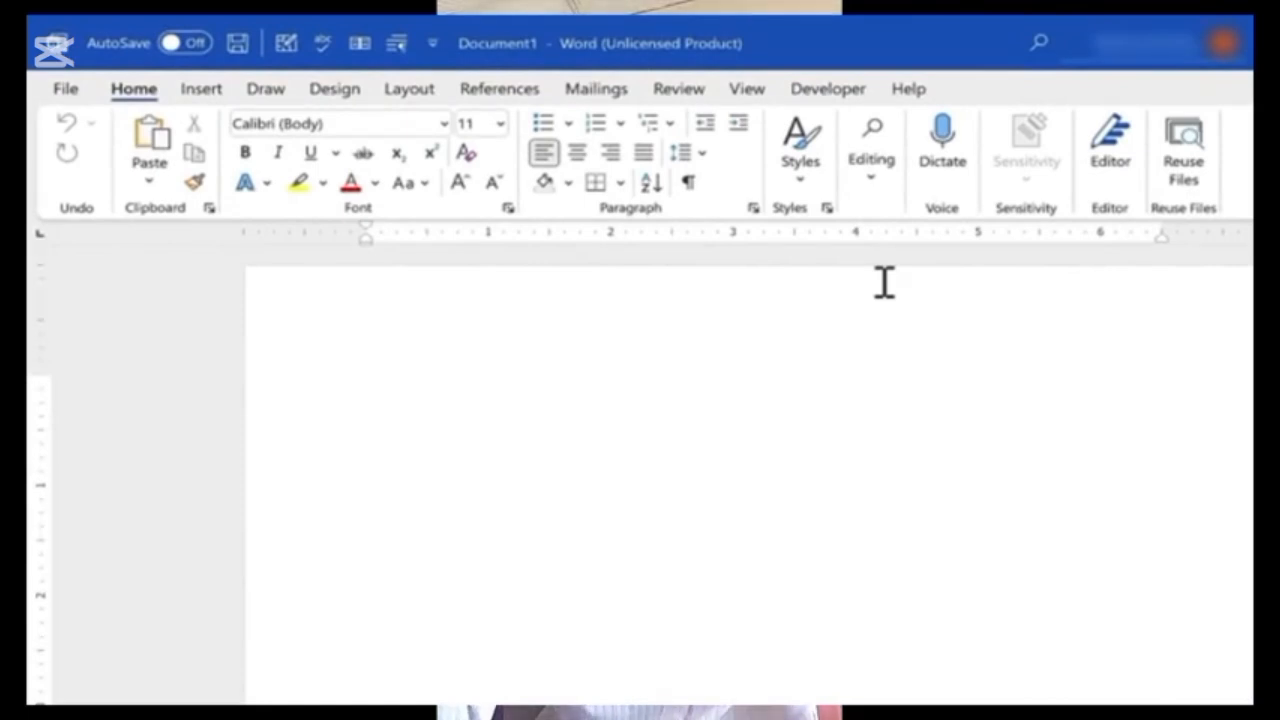
scroll(48, 316, down, 1)
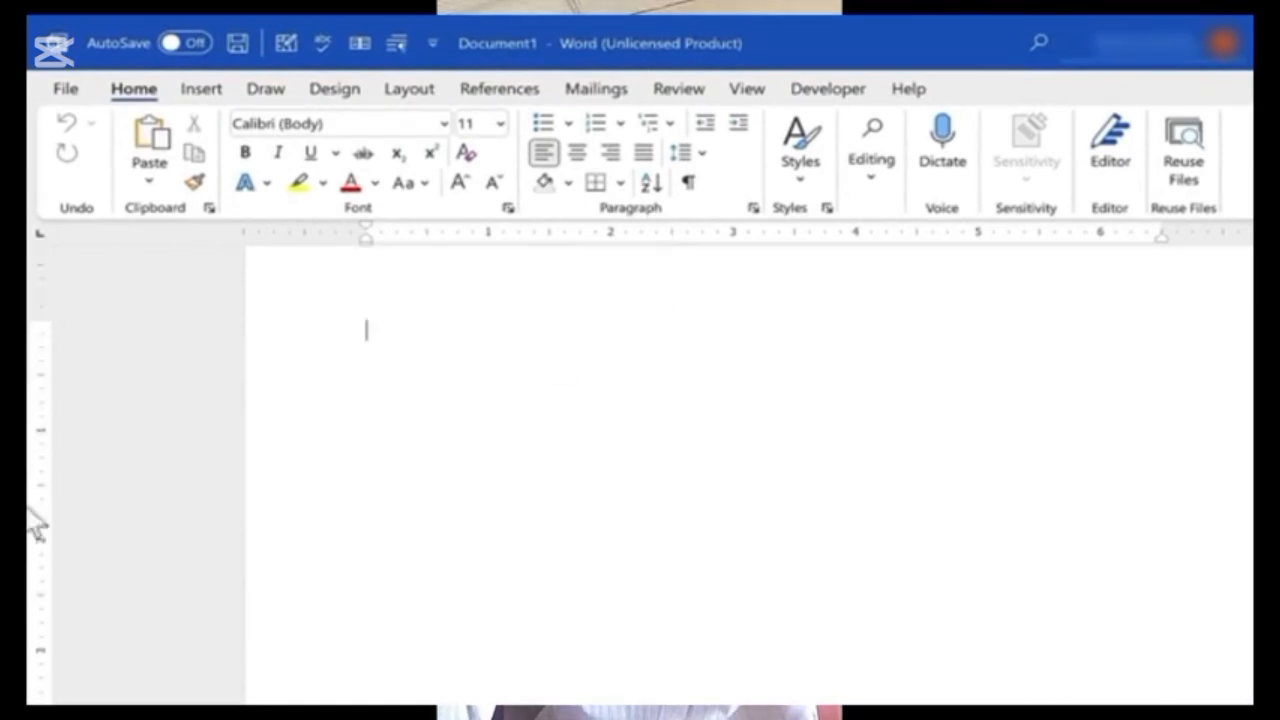
scroll(47, 598, up, 2)
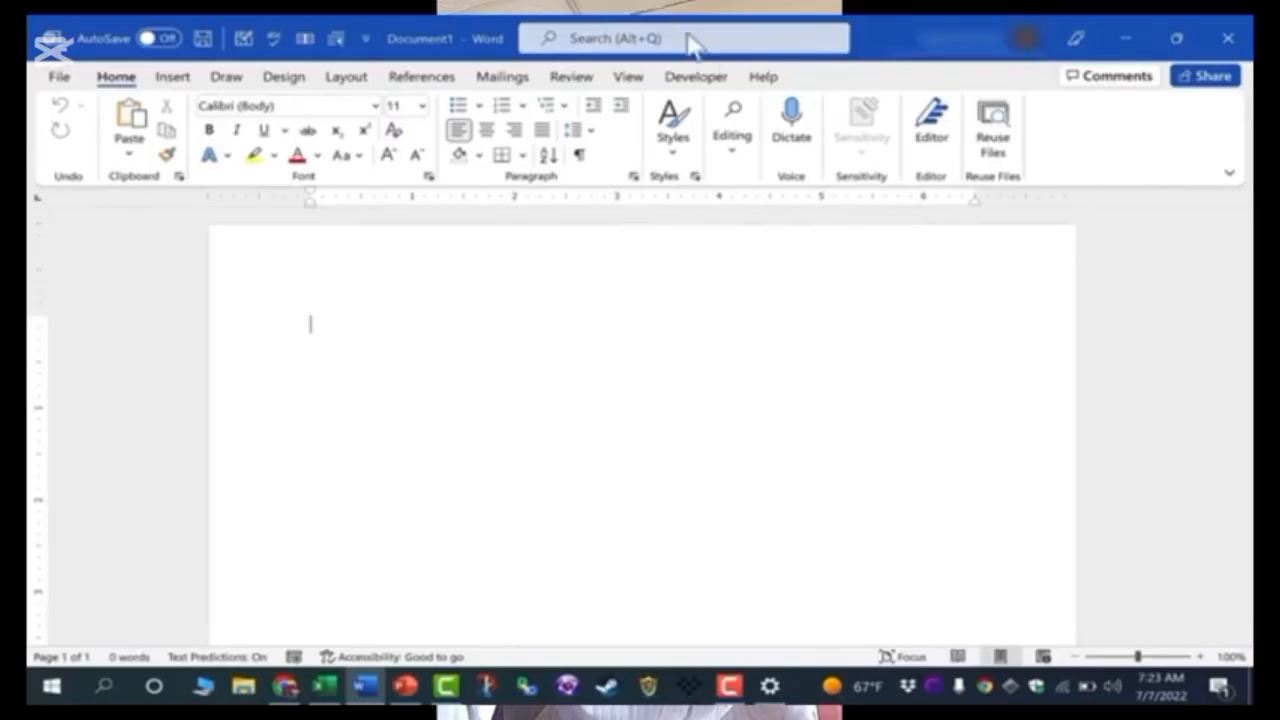
- Review the recently used and suggested actions offered by Microsoft Search and dismiss them
click(710, 40)
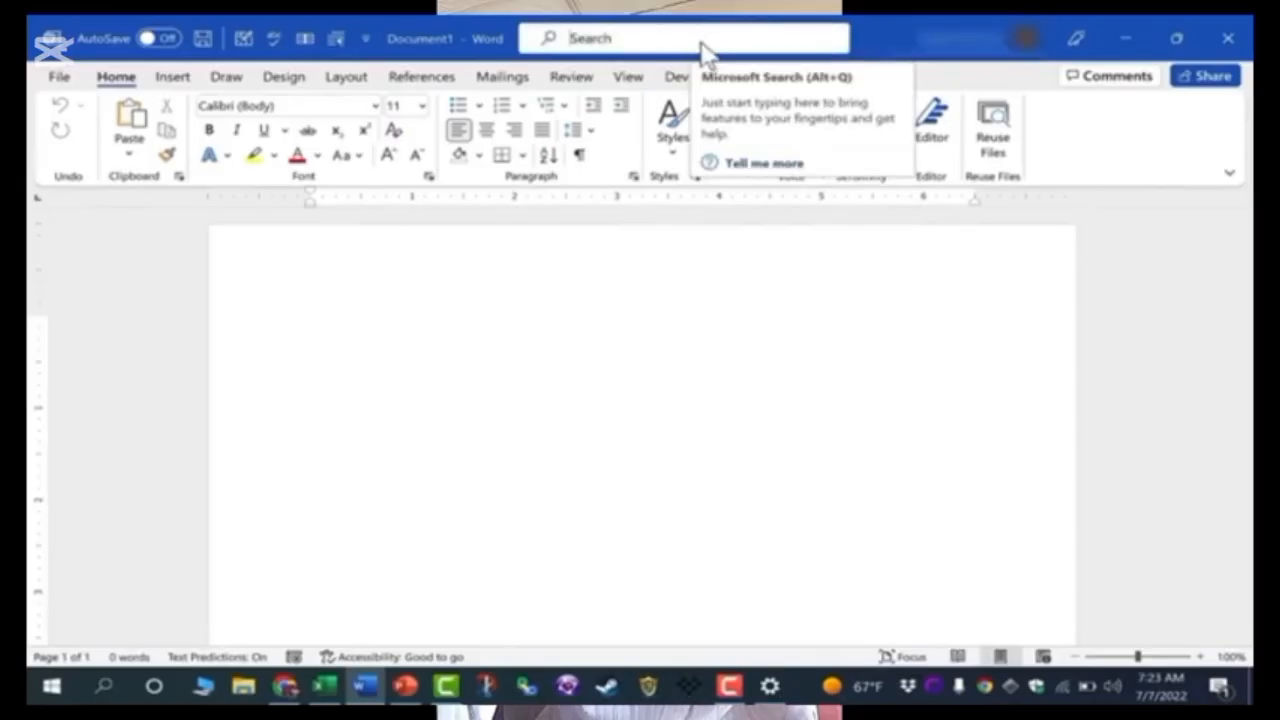
click(622, 40)
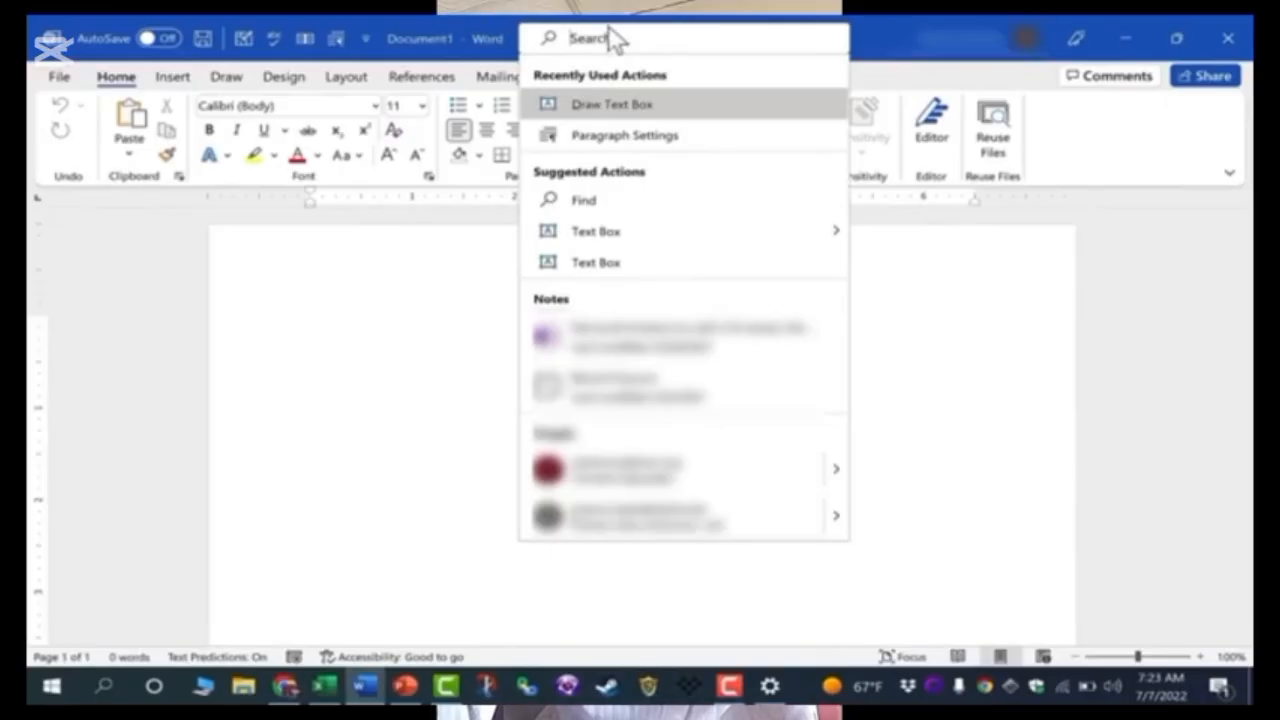
click(867, 424)
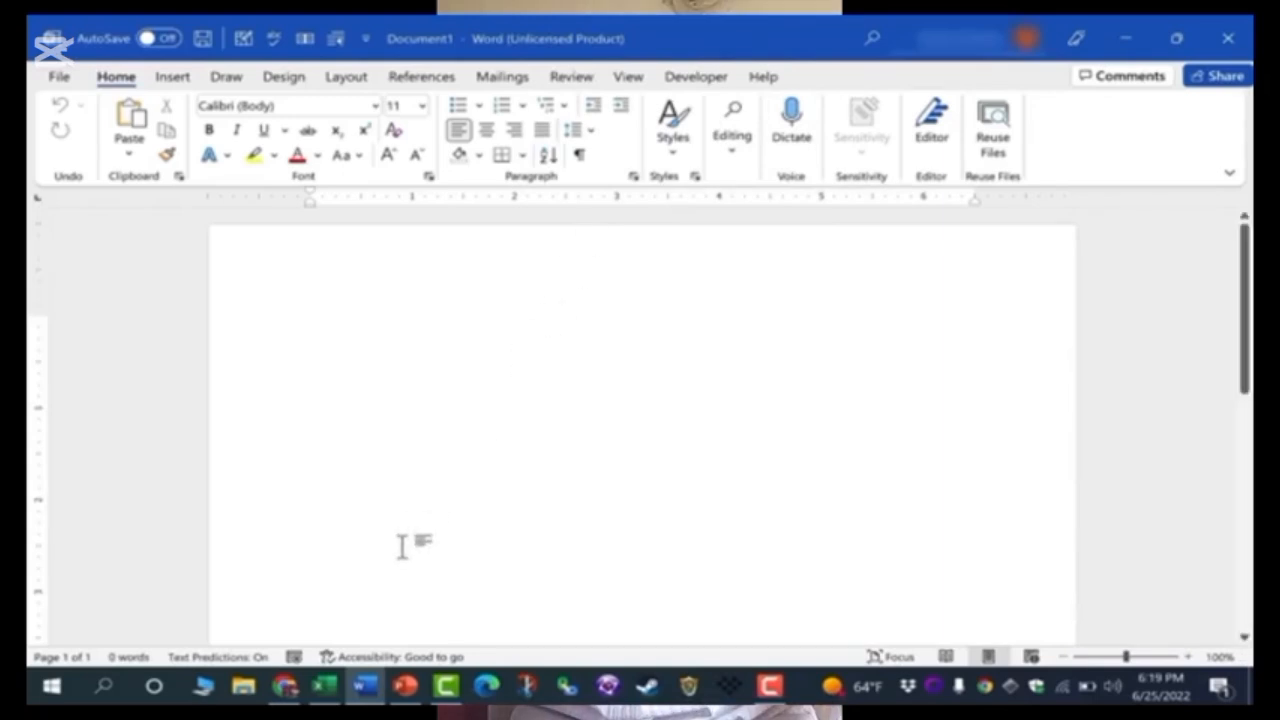
- Open a new Word window alongside the current document, showing the start screen
right_click(366, 686)
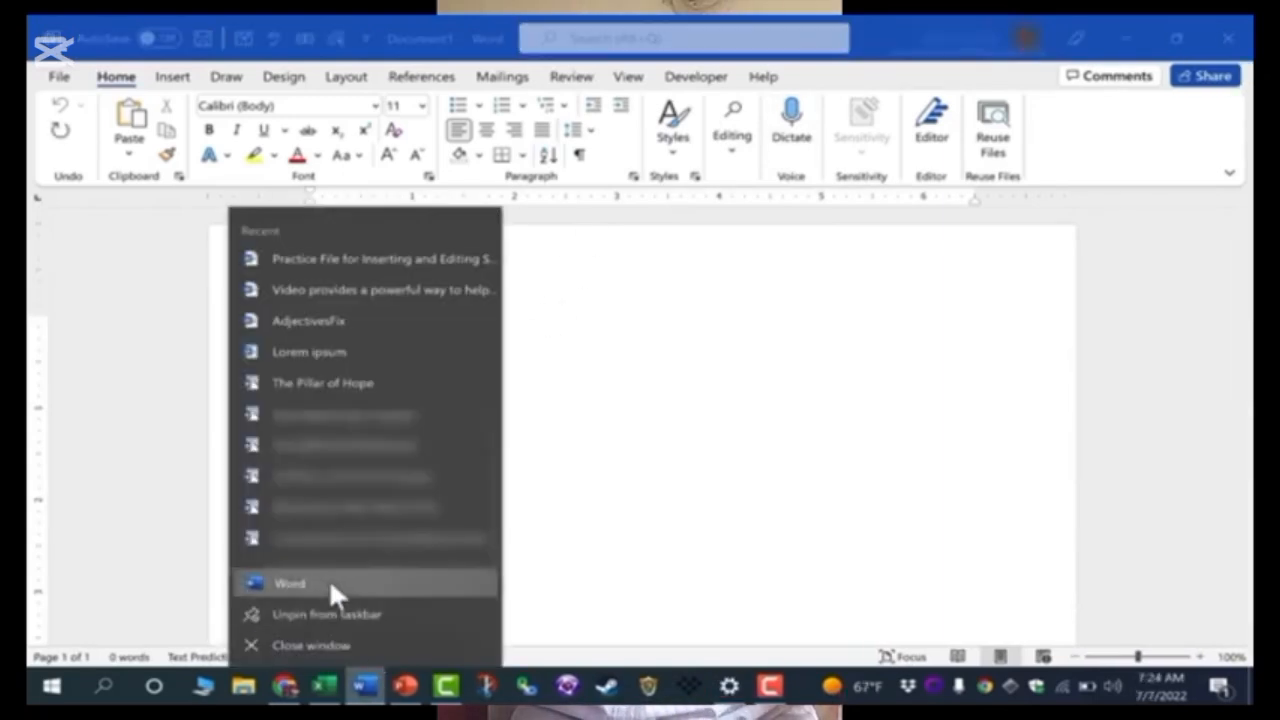
click(329, 584)
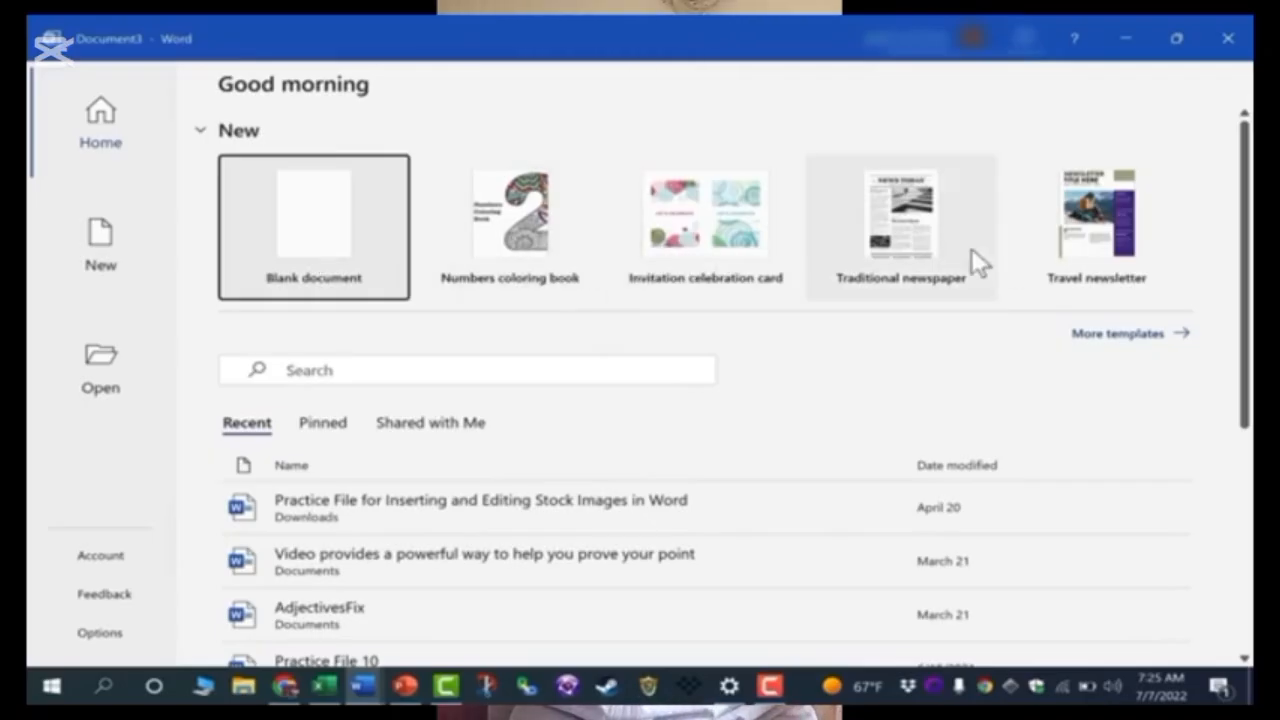
- Browse the full collection of Office document templates and the online template search, without choosing a template
click(1181, 336)
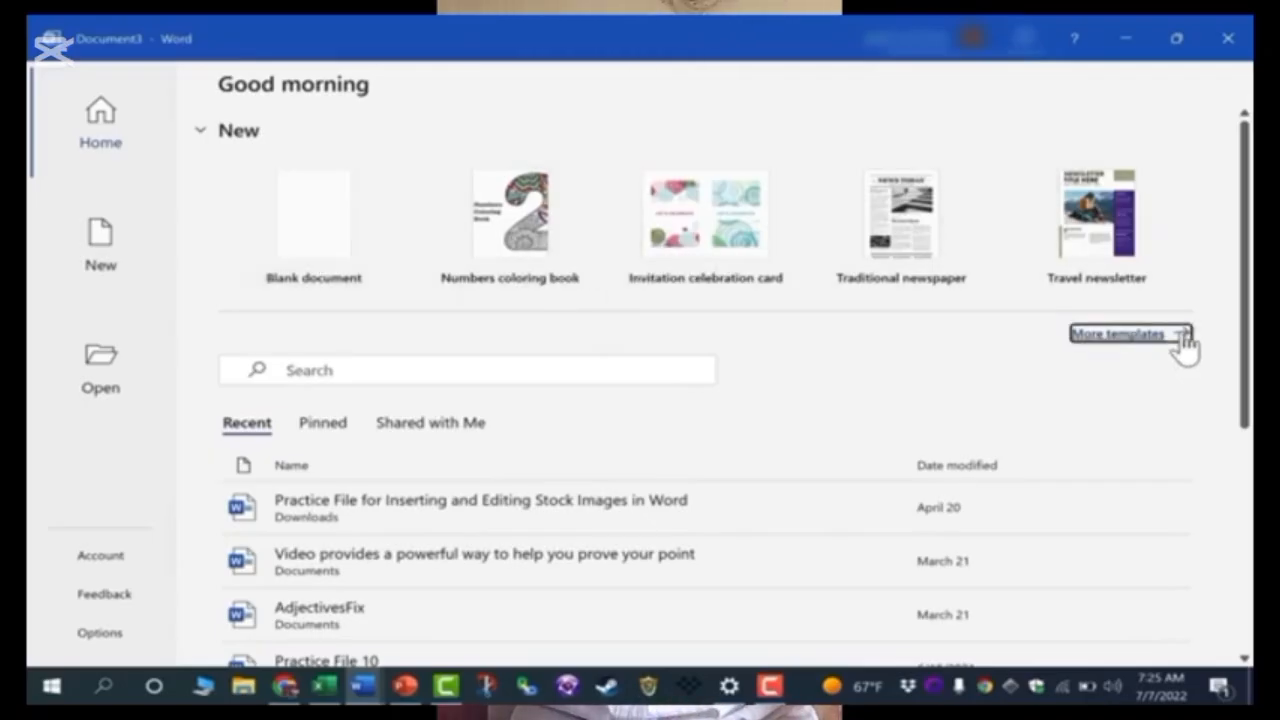
scroll(528, 430, down, 4)
scroll(514, 423, up, 3)
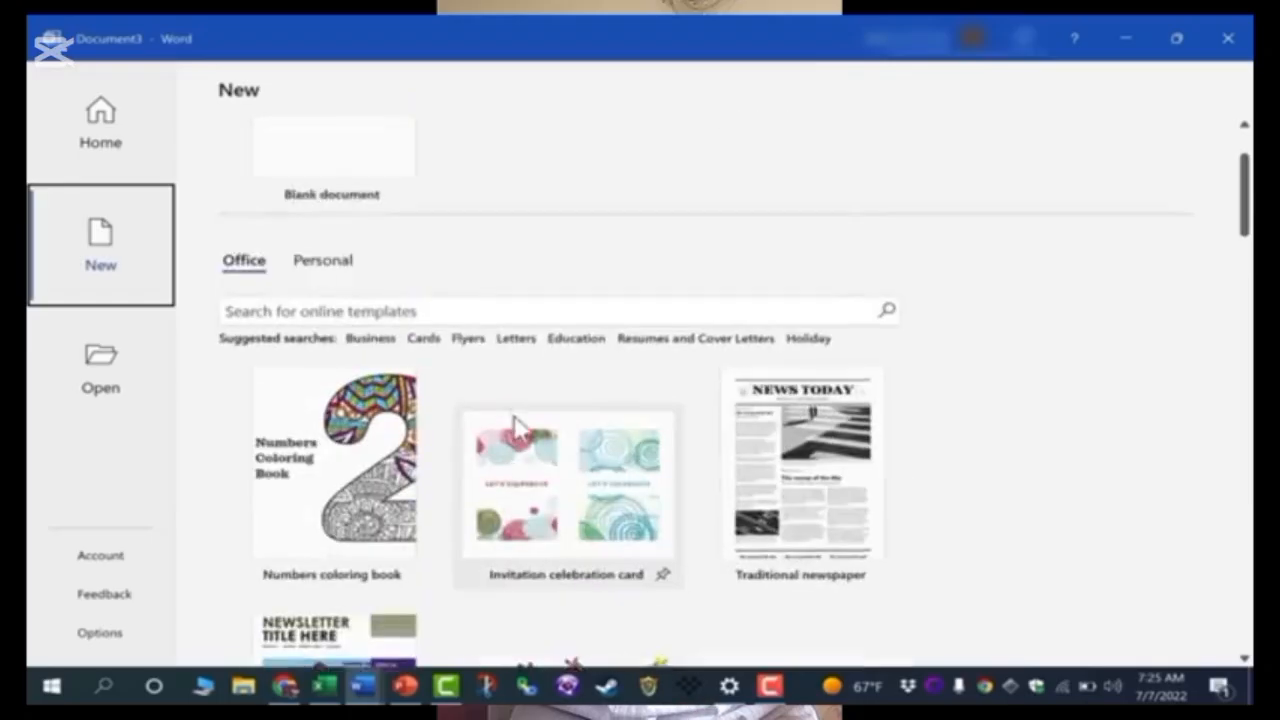
click(300, 353)
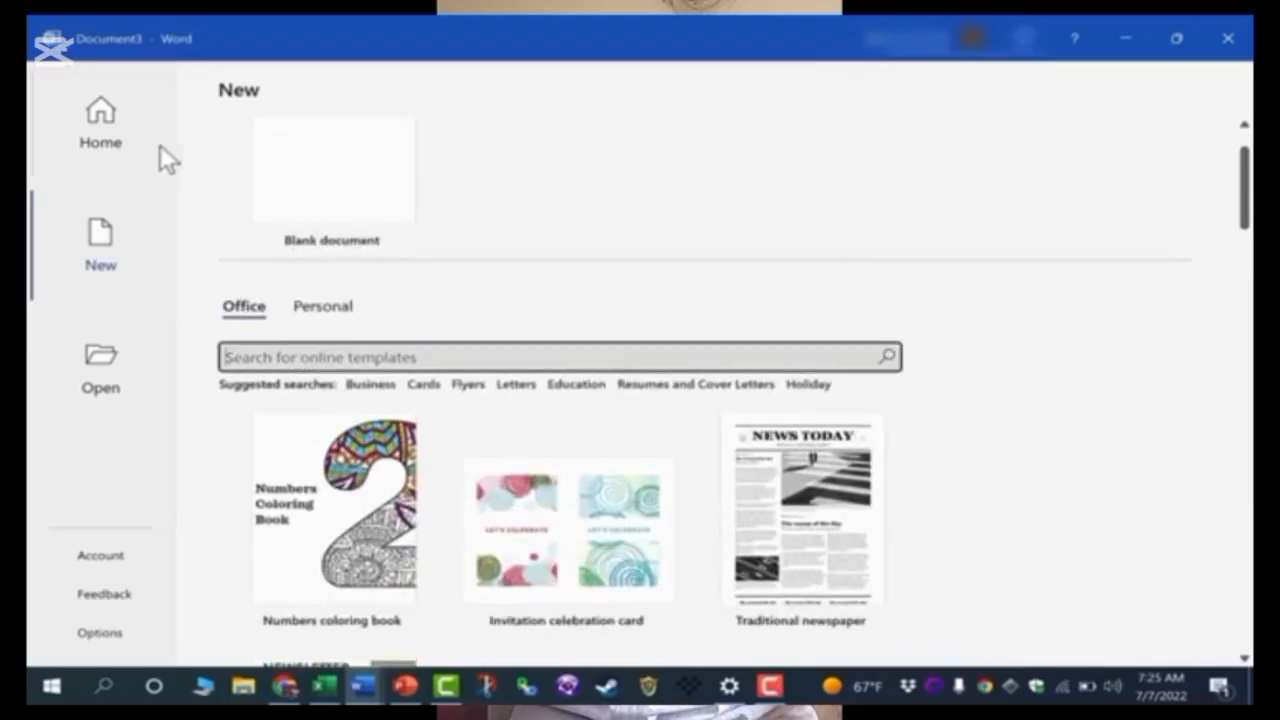
scroll(520, 485, up, 2)
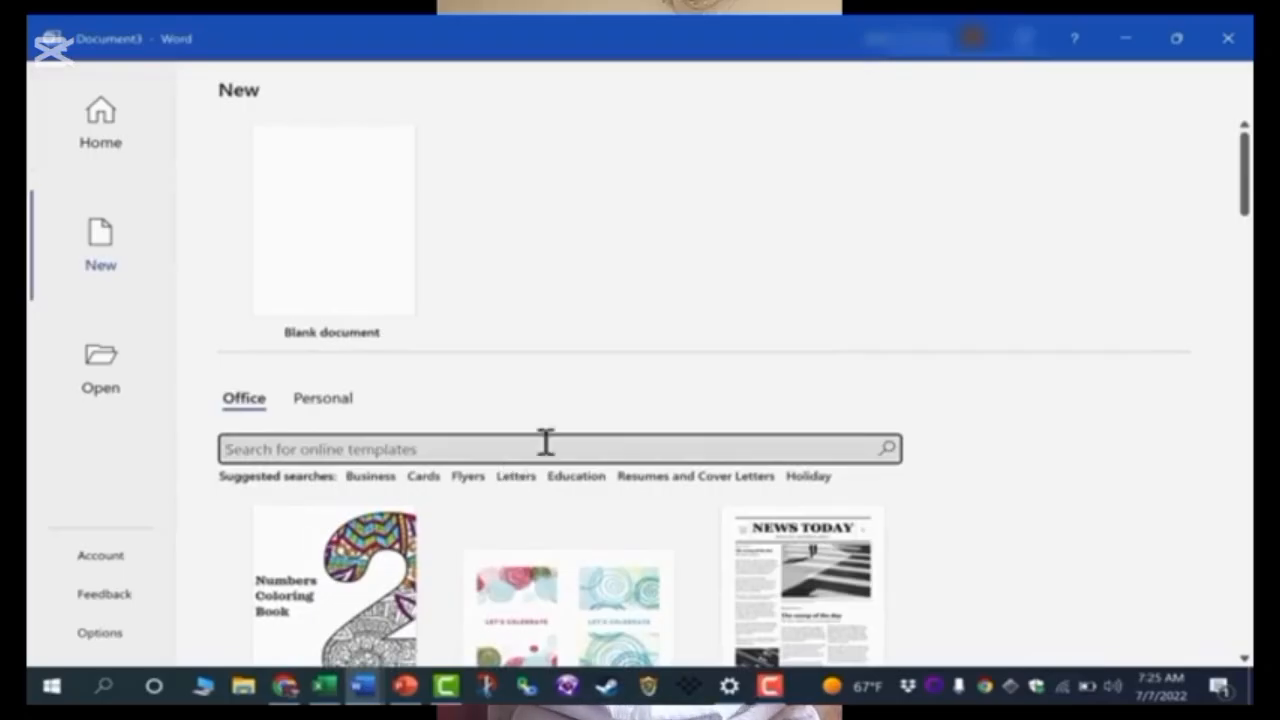
- Create a new blank document in the new window
click(334, 275)
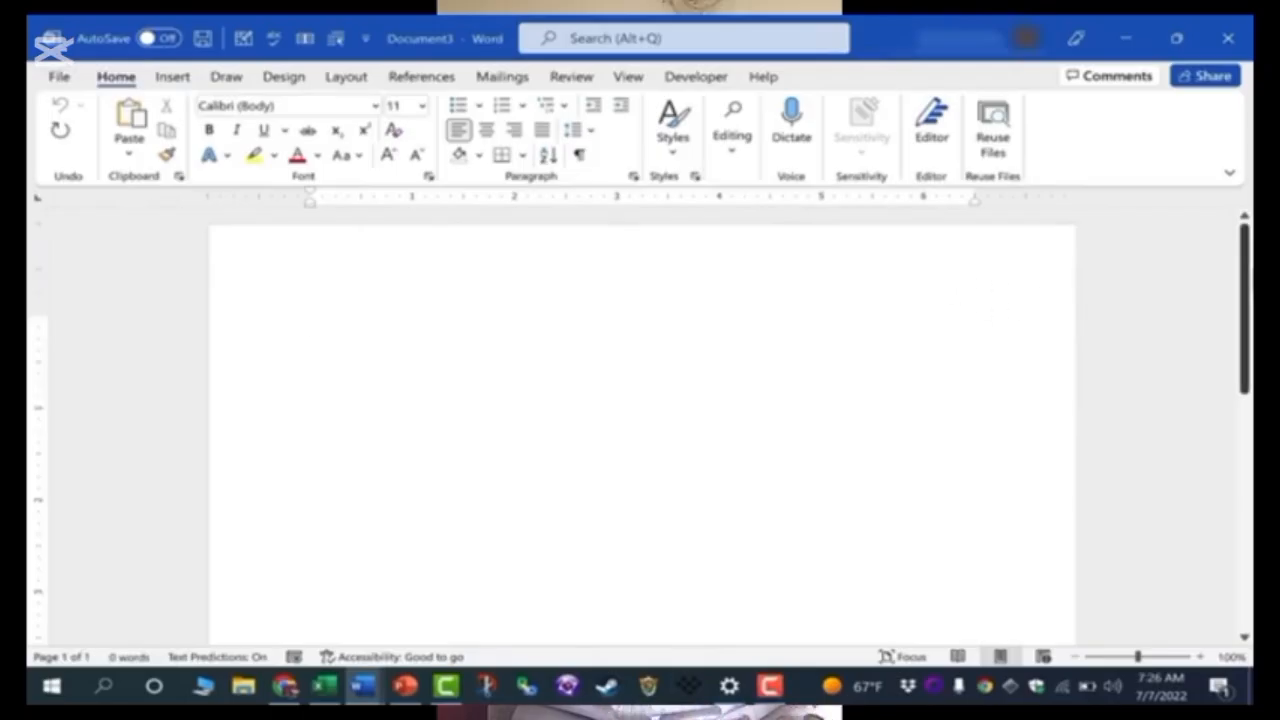
drag(1245, 265, 1240, 135)
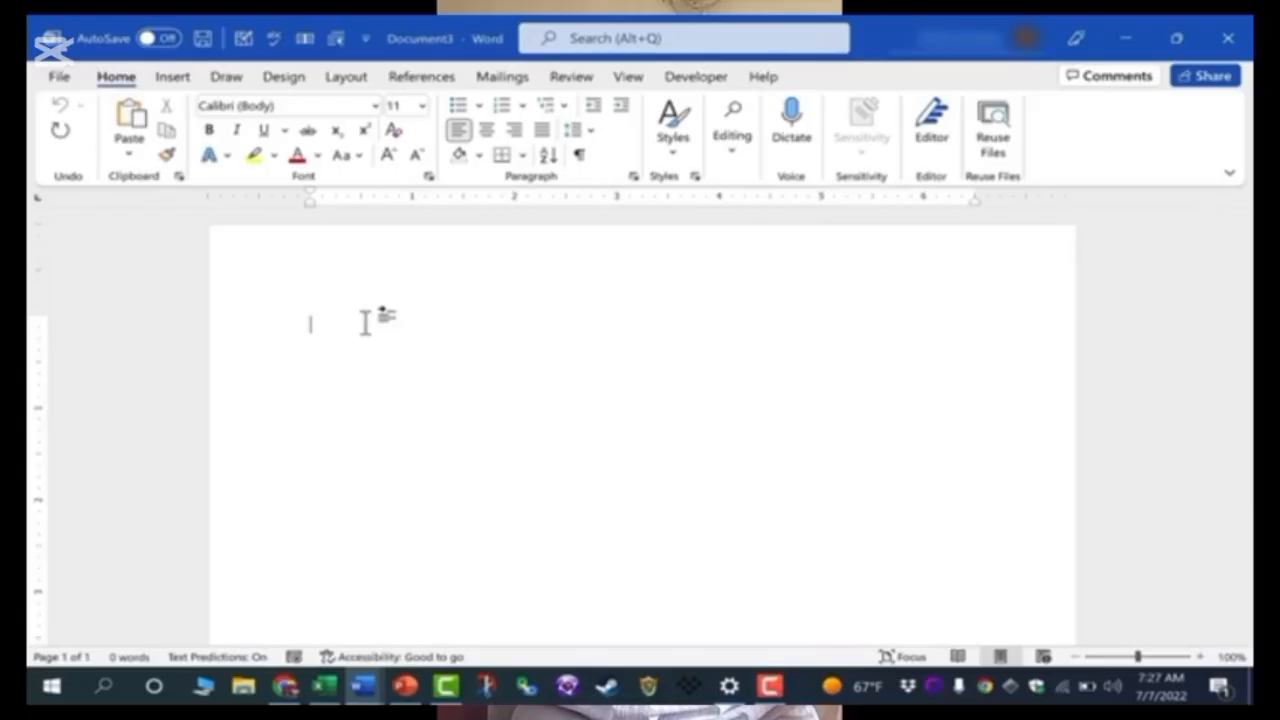
- Write "Hello! Welcome to my amazing Word document." as the first line of the blank document
text(Hello! We)
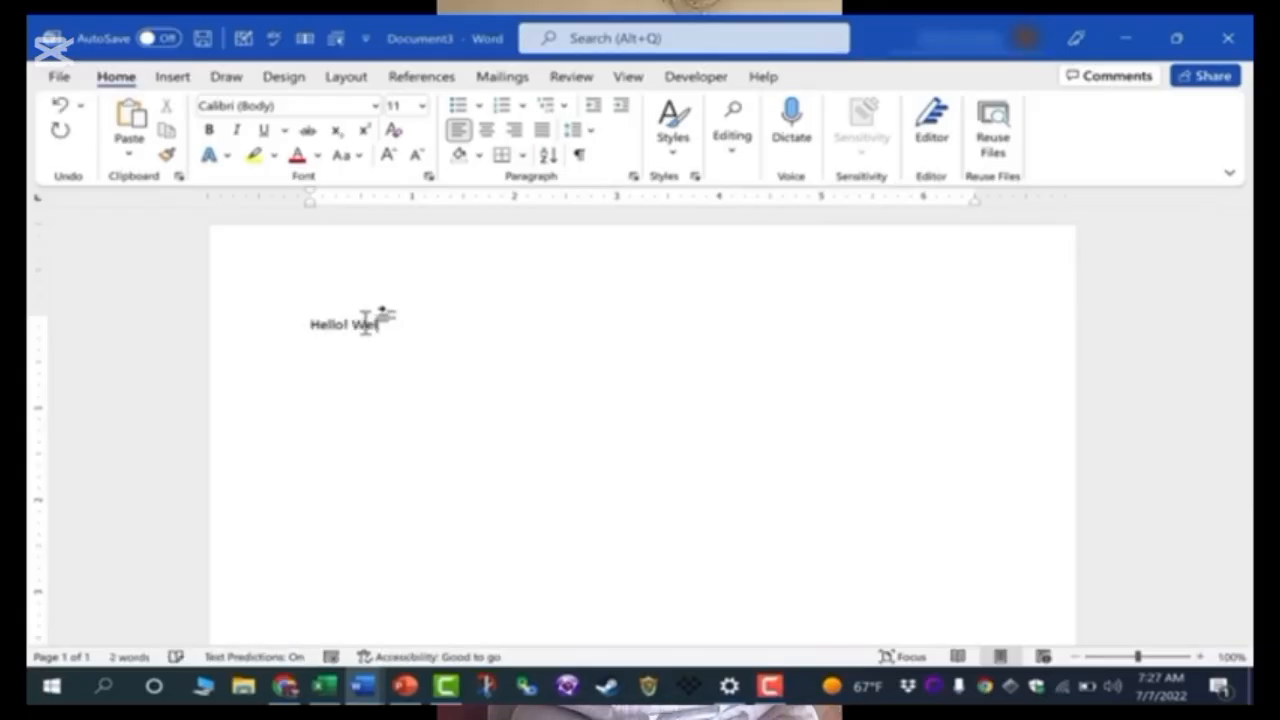
text(lcome to my)
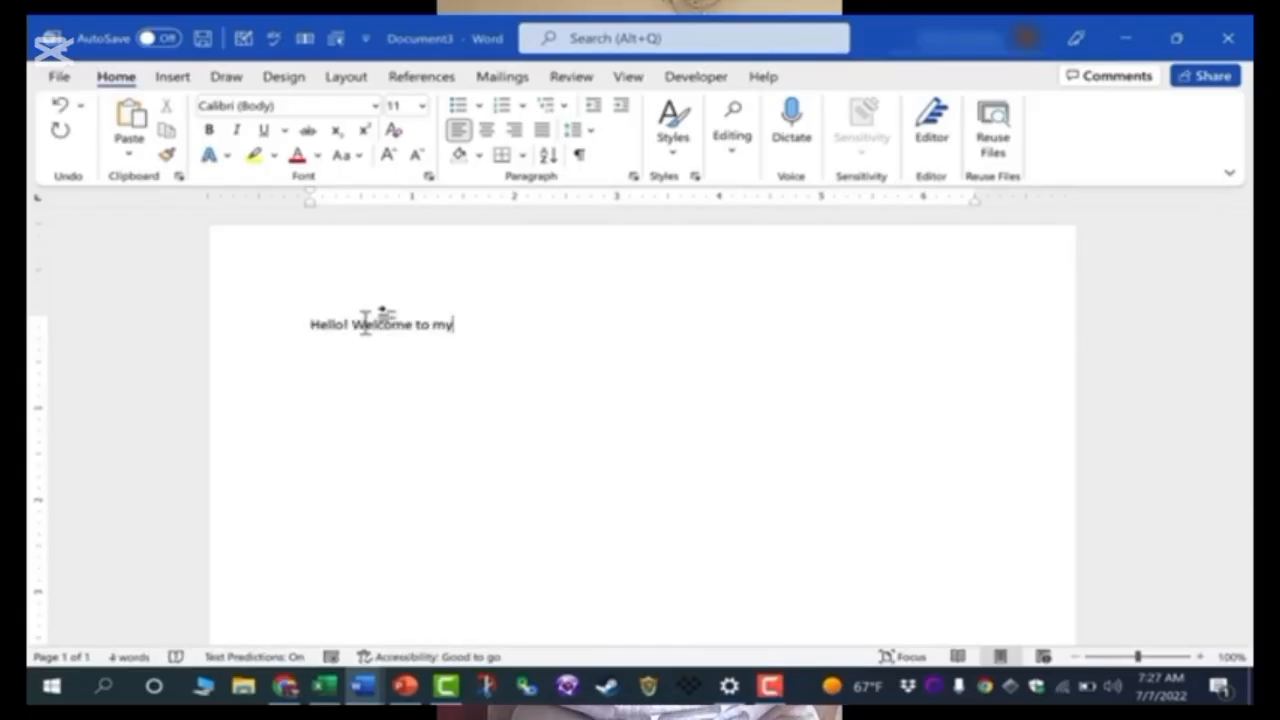
text( amazing Word document.)
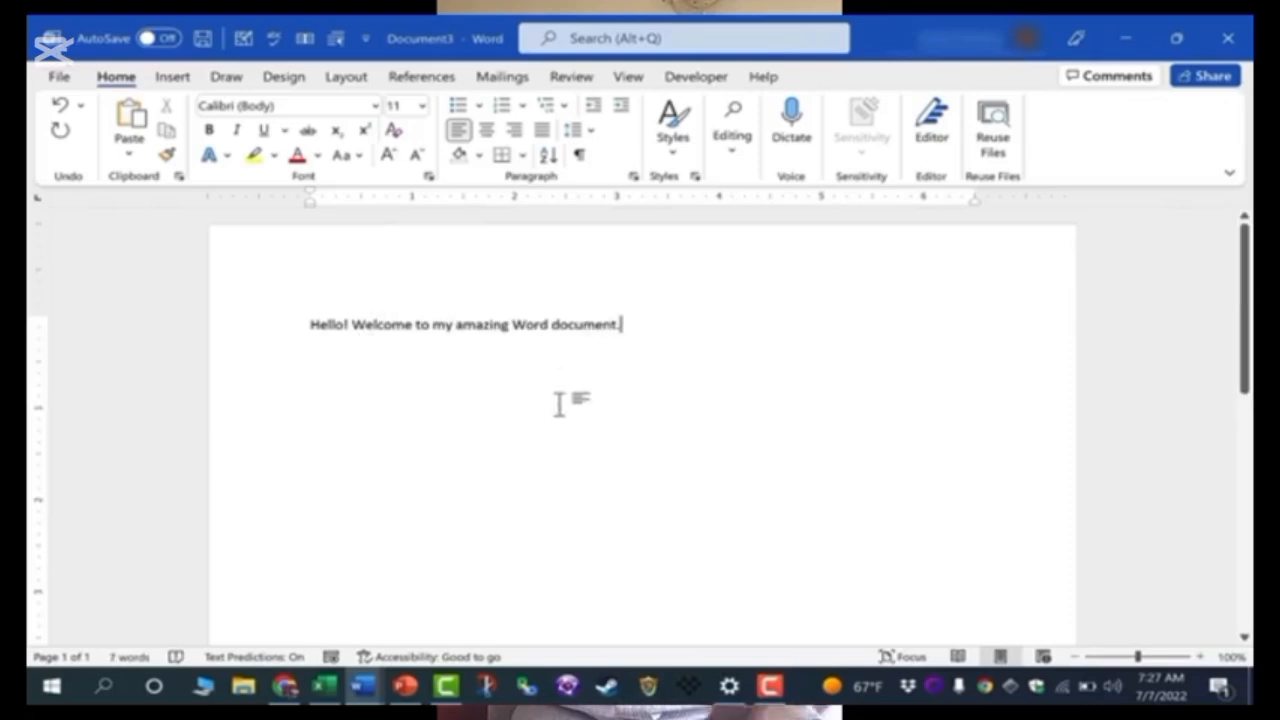
click(560, 512)
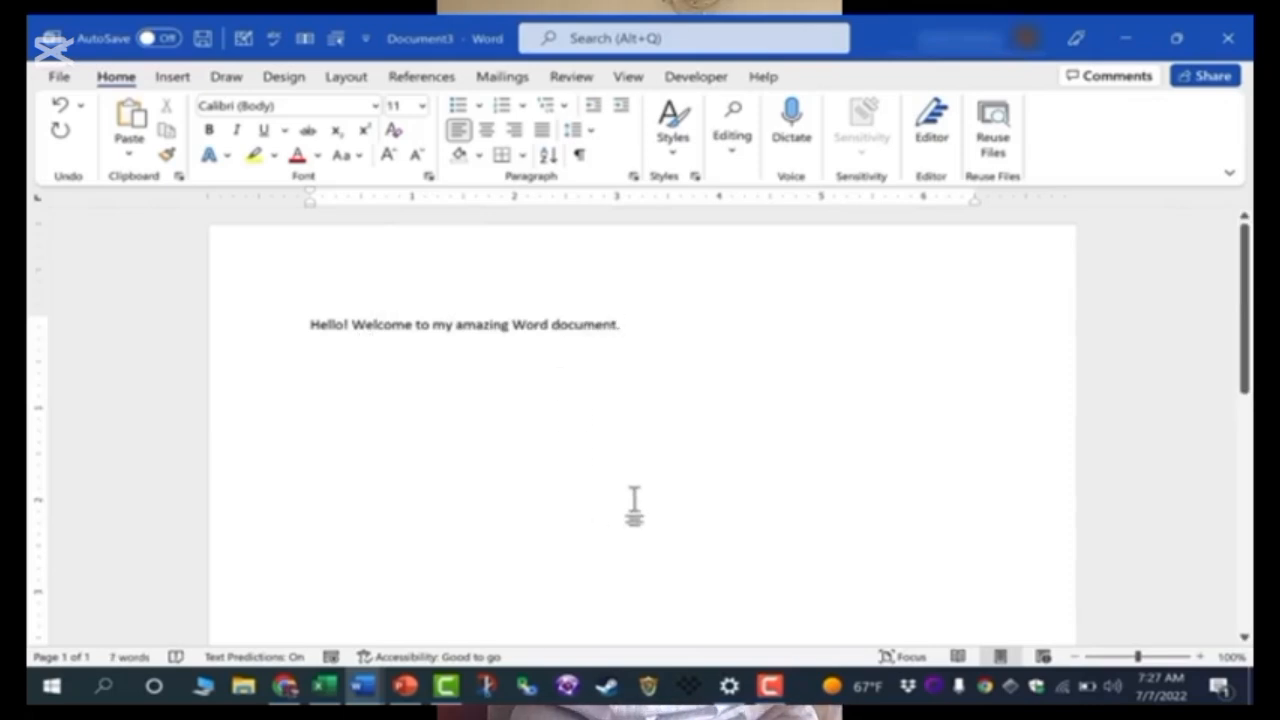
click(657, 463)
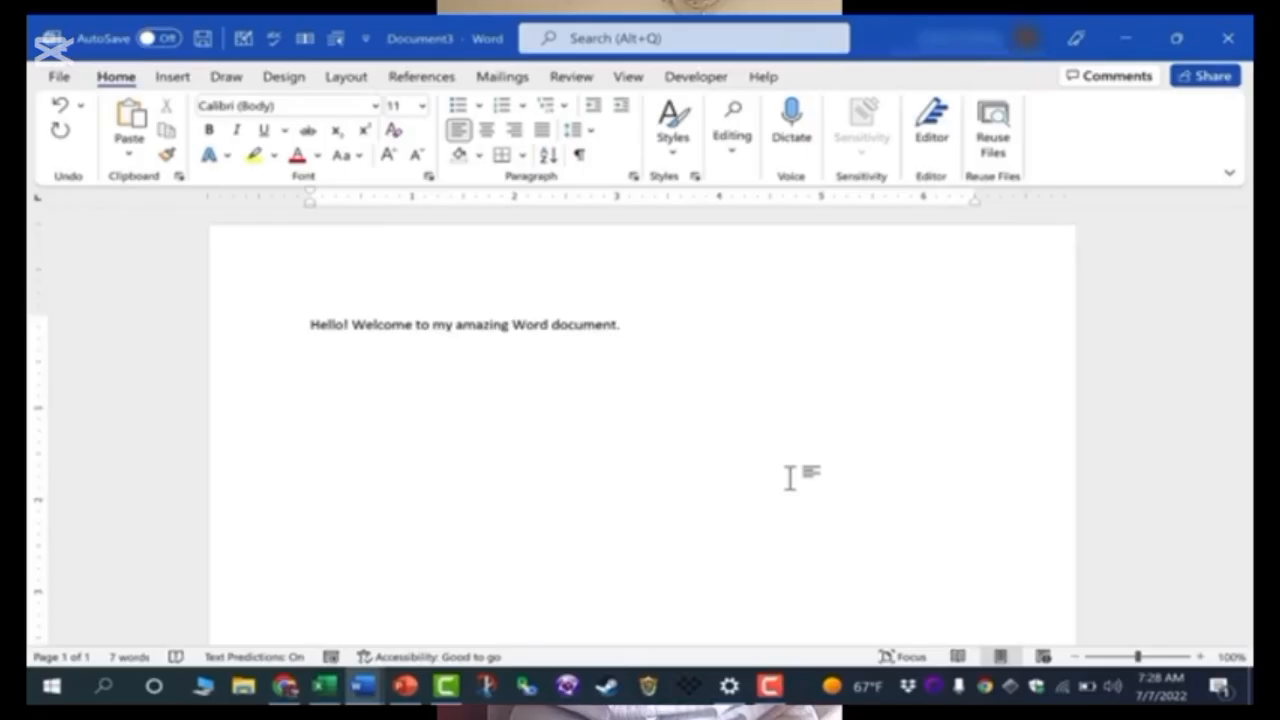
- Continue the first line with random filler characters past the line wrap, and add a separate filler paragraph below it after a blank one
text(aslkj flkasdlkfjlaksd flkajsl;dlkasd flkas djlfk aslkdfjlkasd jfk)
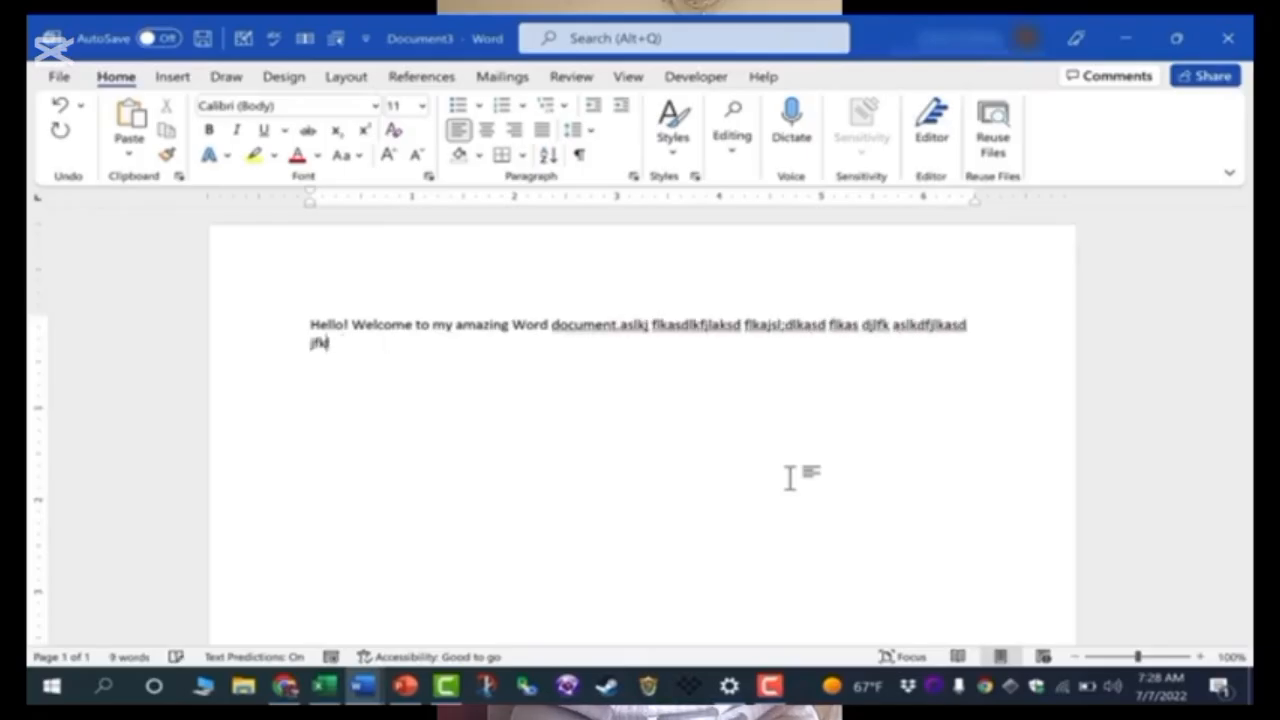
text(lasdjflkj asl;kdflkasdlkfjsadlkj)
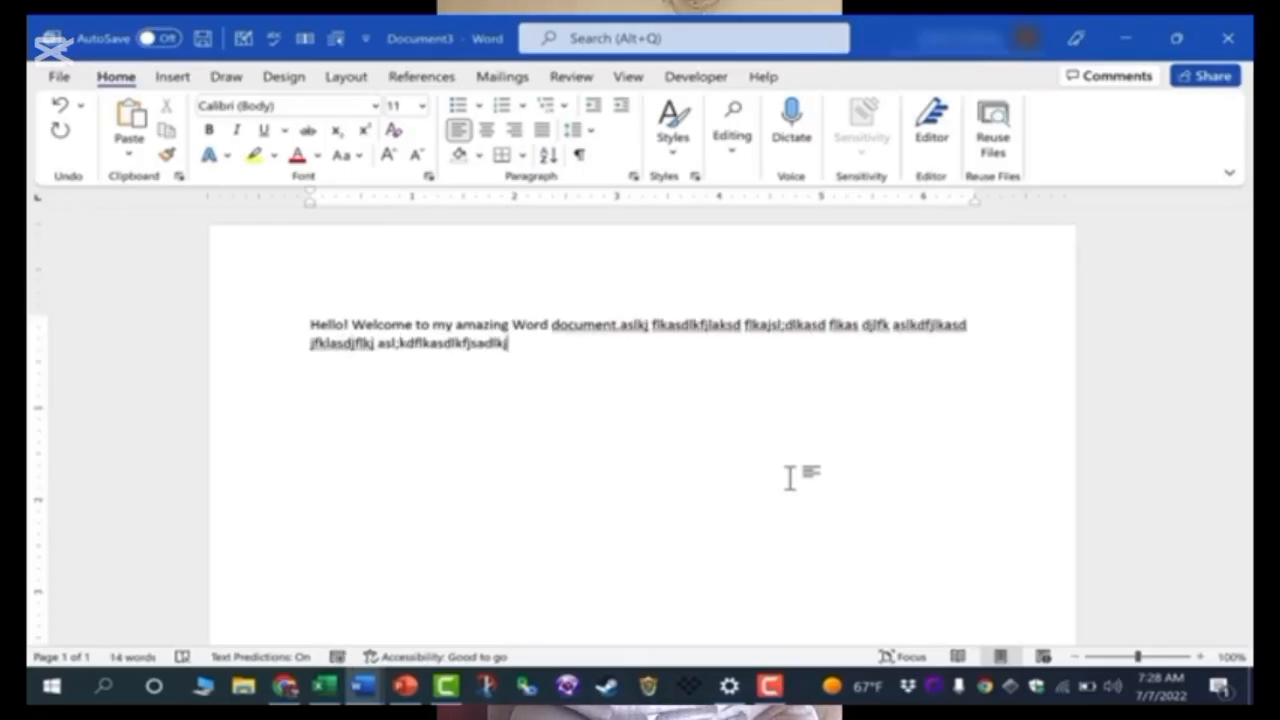
key(Return)
key(Return)
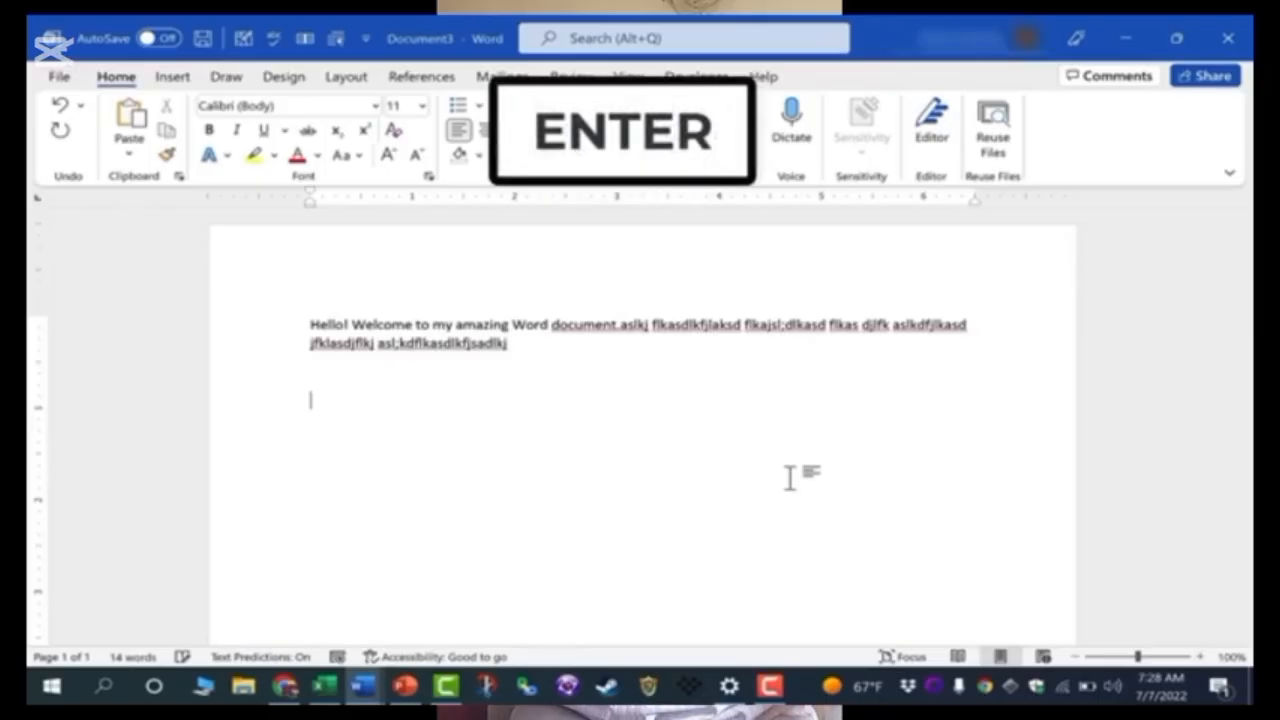
text(jslkdjfkasdklfkalsdflkasjdlfjasdfjkl)
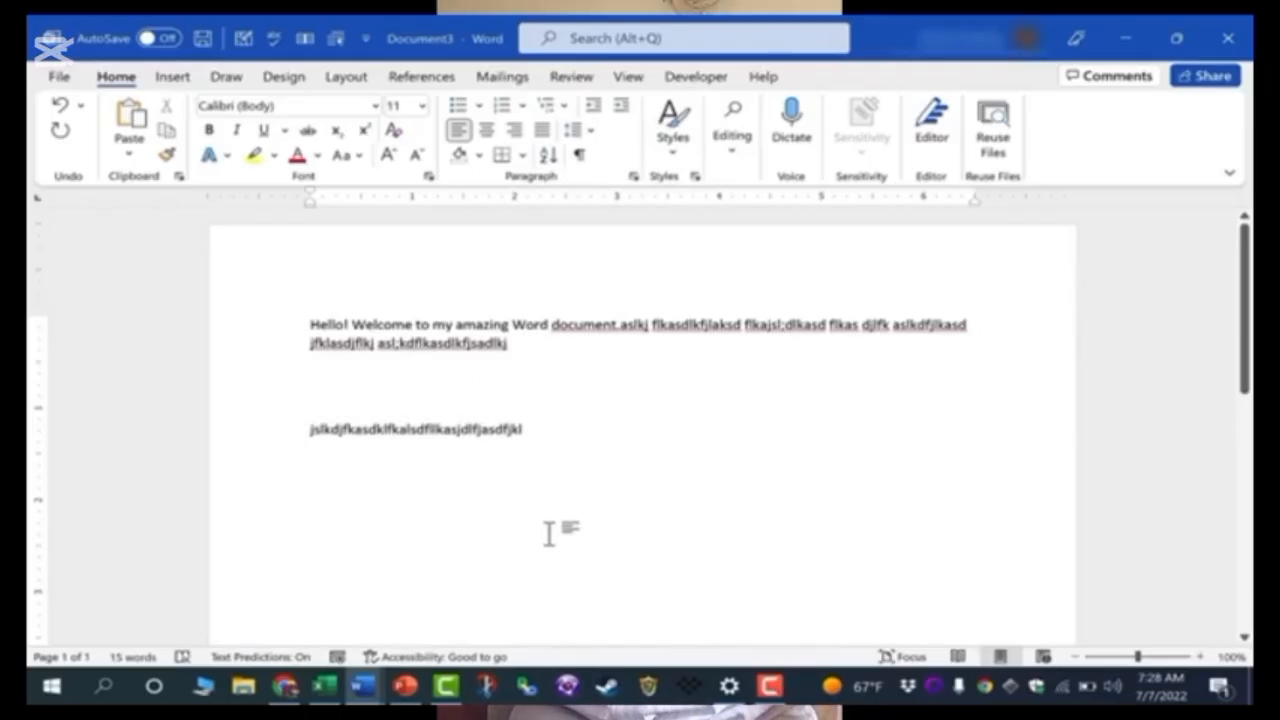
- Place the insertion point in the empty area below the filler text, away from the margin, and write "Hello world!" there
scroll(531, 530, down, 1)
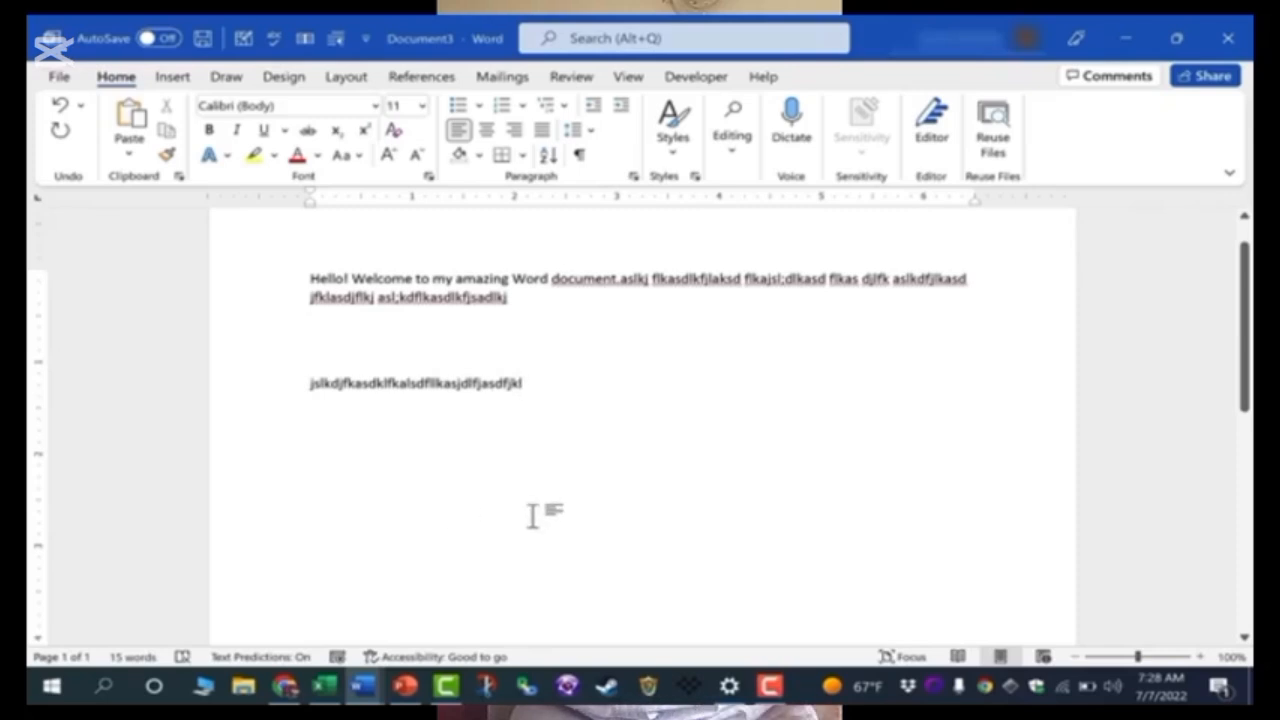
double_click(496, 514)
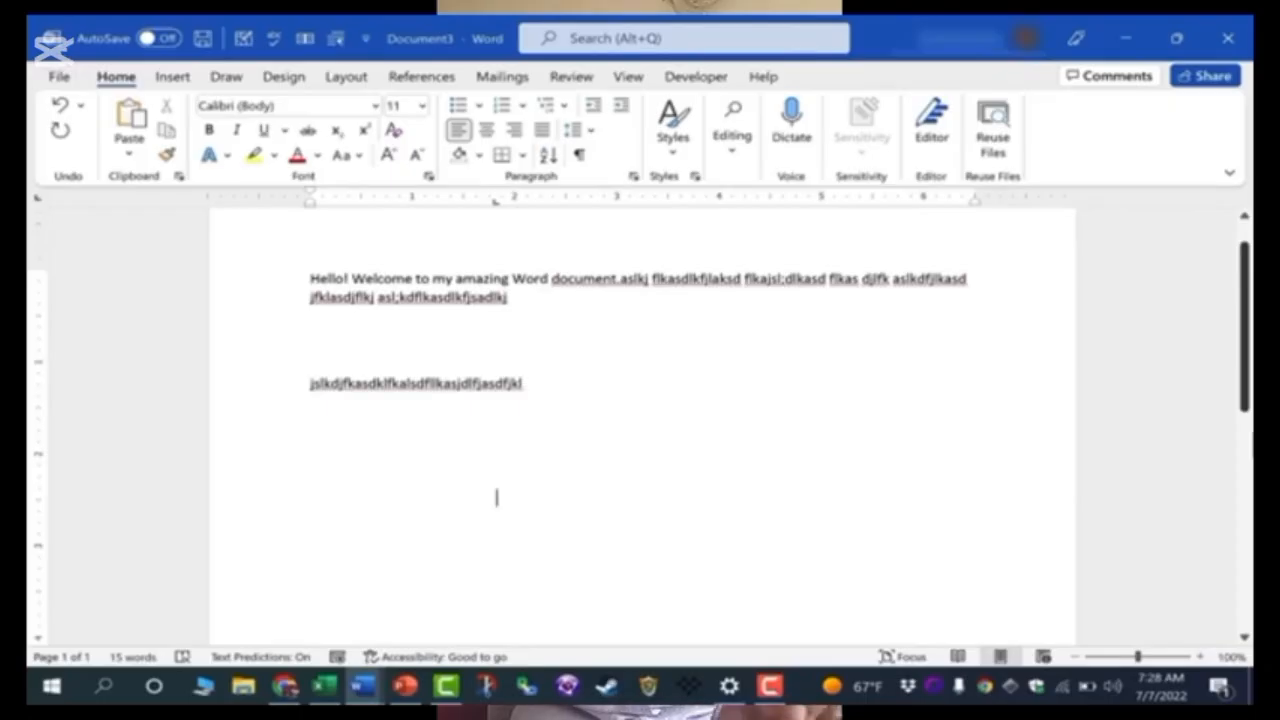
scroll(996, 458, down, 5)
text(Hello)
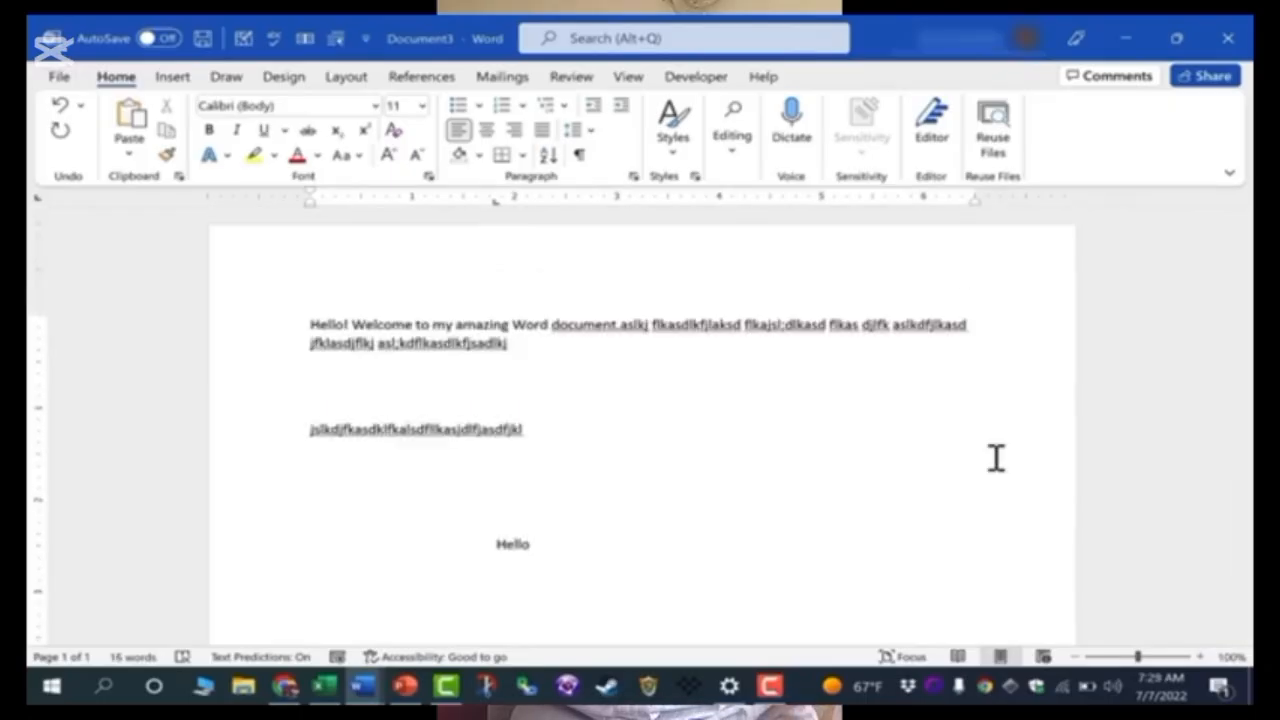
text( world!)
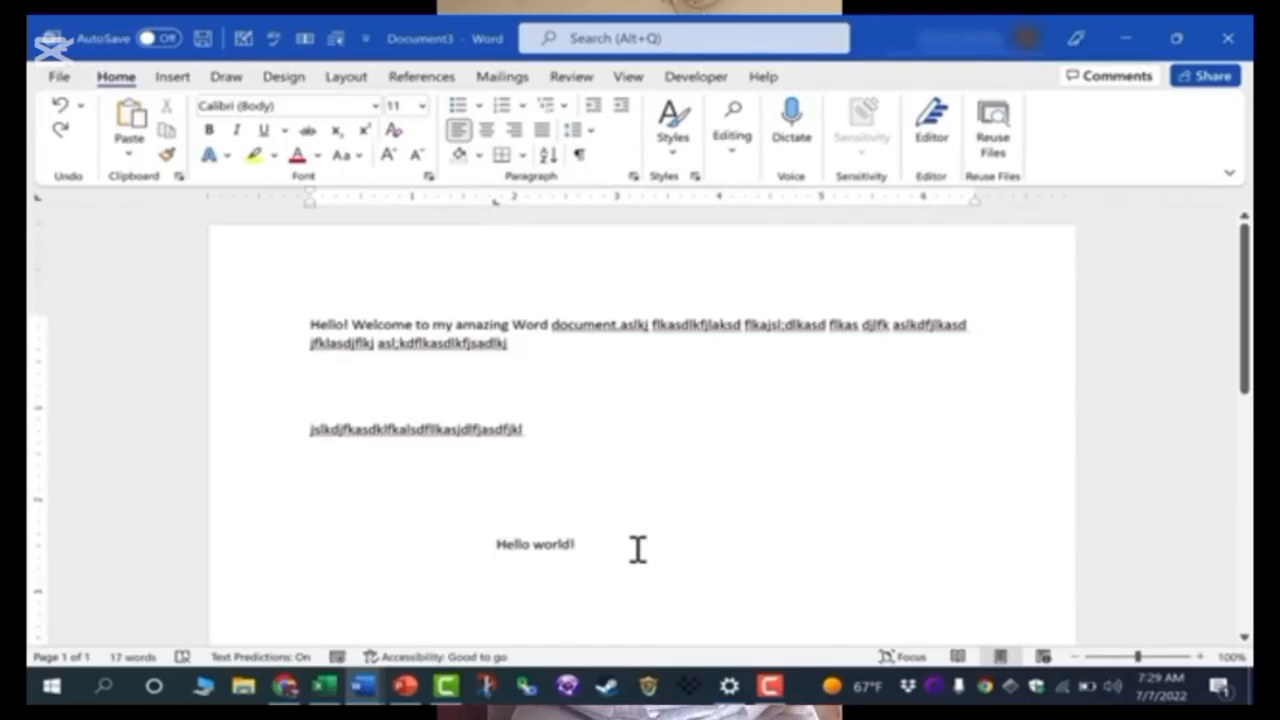
- Erase "Hello world!" character by character and bring the insertion point back to the page margin
key(BackSpace)
key(BackSpace)
key(BackSpace)
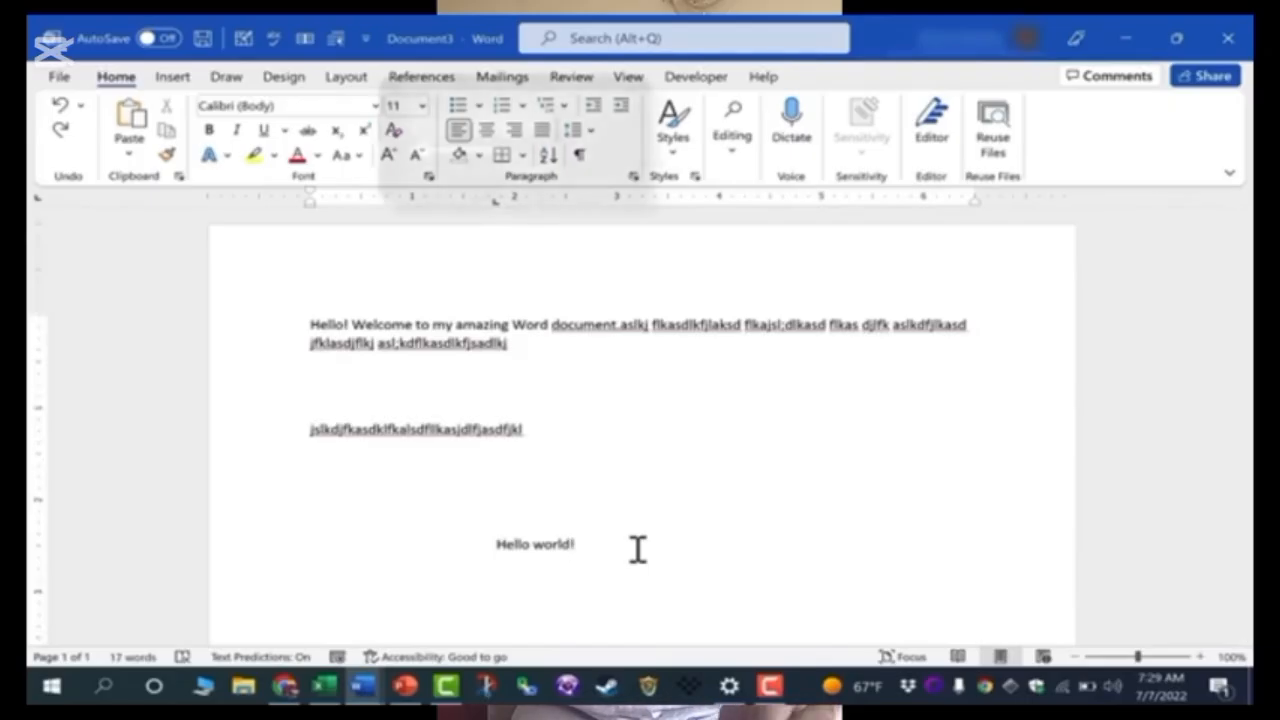
key(BackSpace)
key(BackSpace)
key(BackSpace)
key(BackSpace)
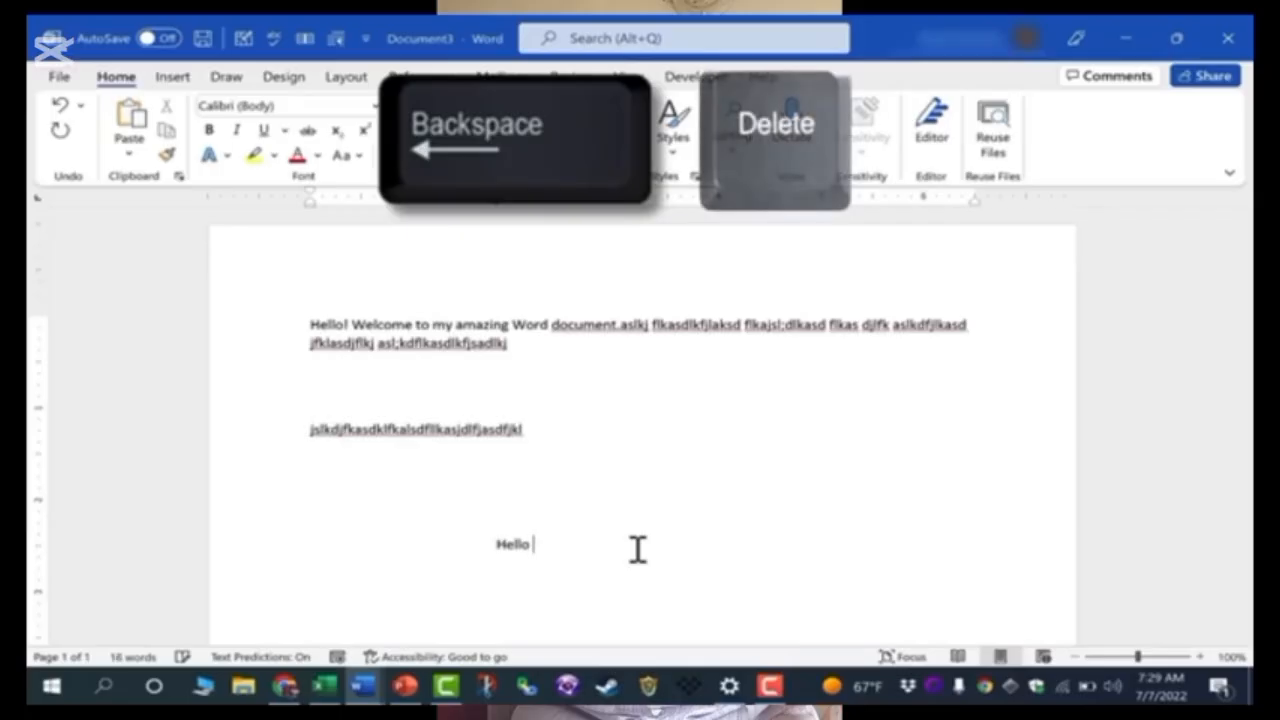
key(BackSpace)
key(BackSpace)
key(BackSpace)
key(BackSpace)
key(BackSpace)
key(BackSpace)
key(BackSpace)
key(BackSpace)
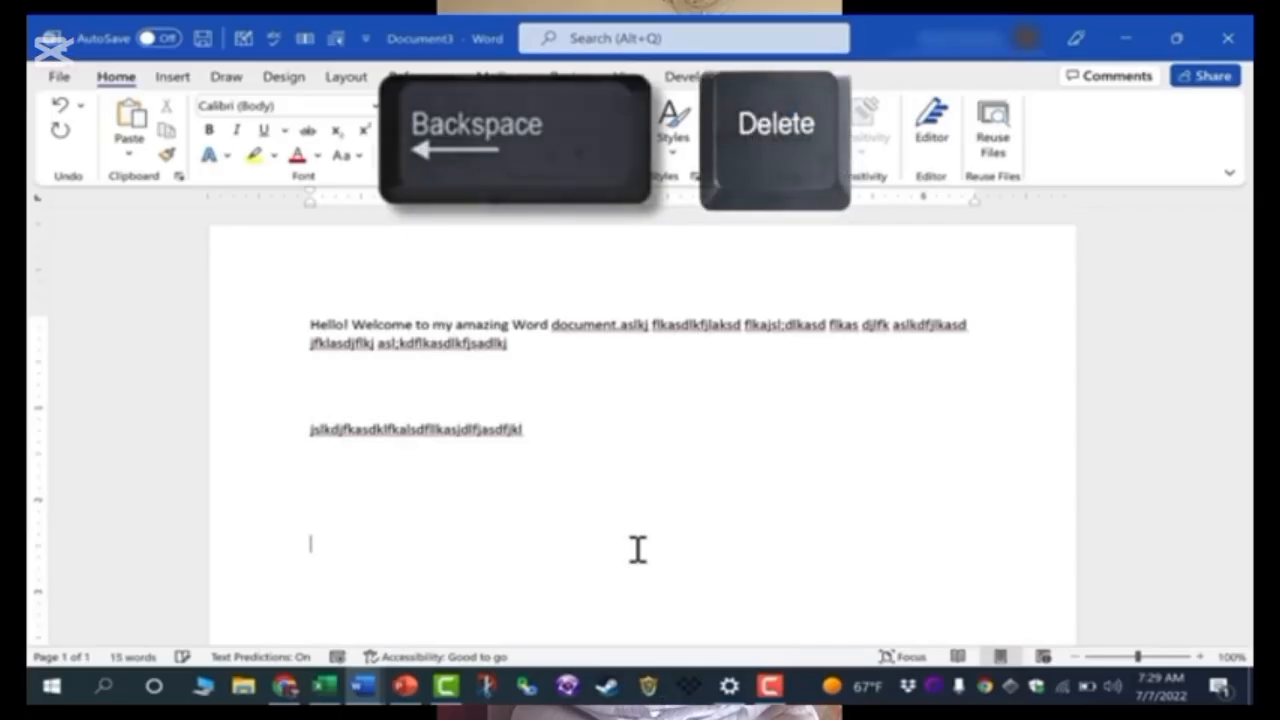
- Select the whole second filler paragraph and delete it
drag(524, 429, 312, 430)
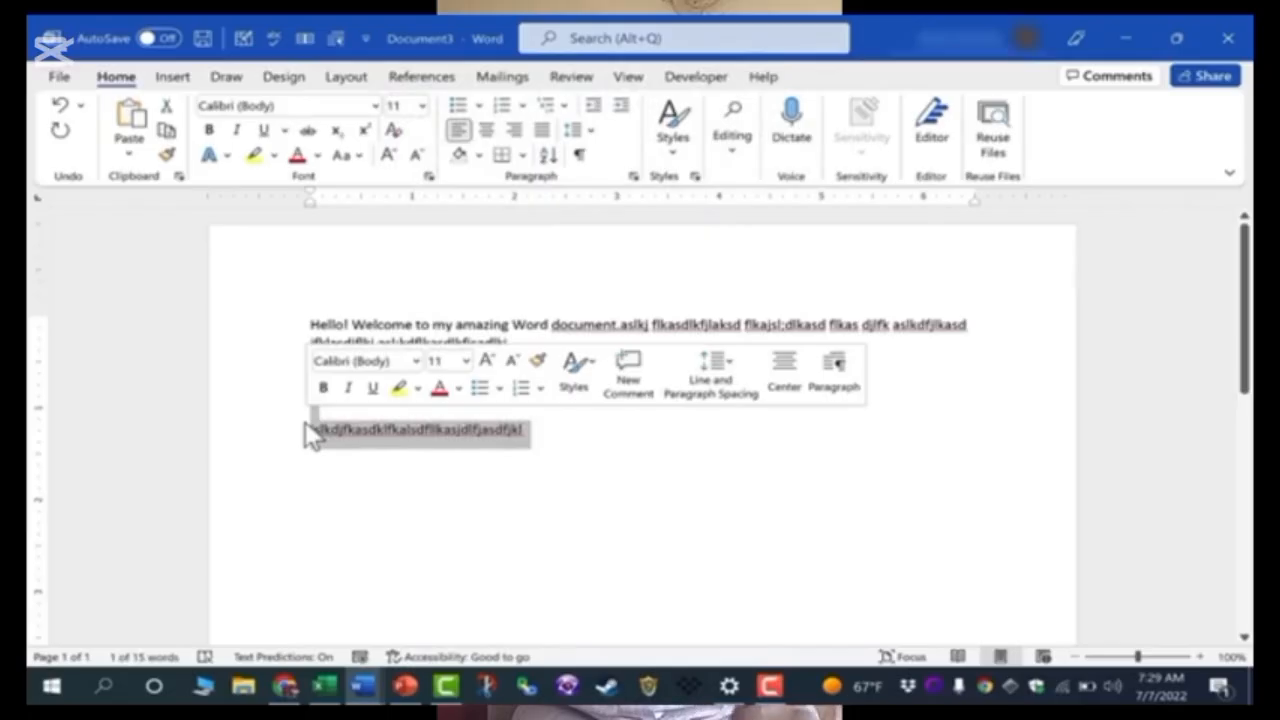
key(BackSpace)
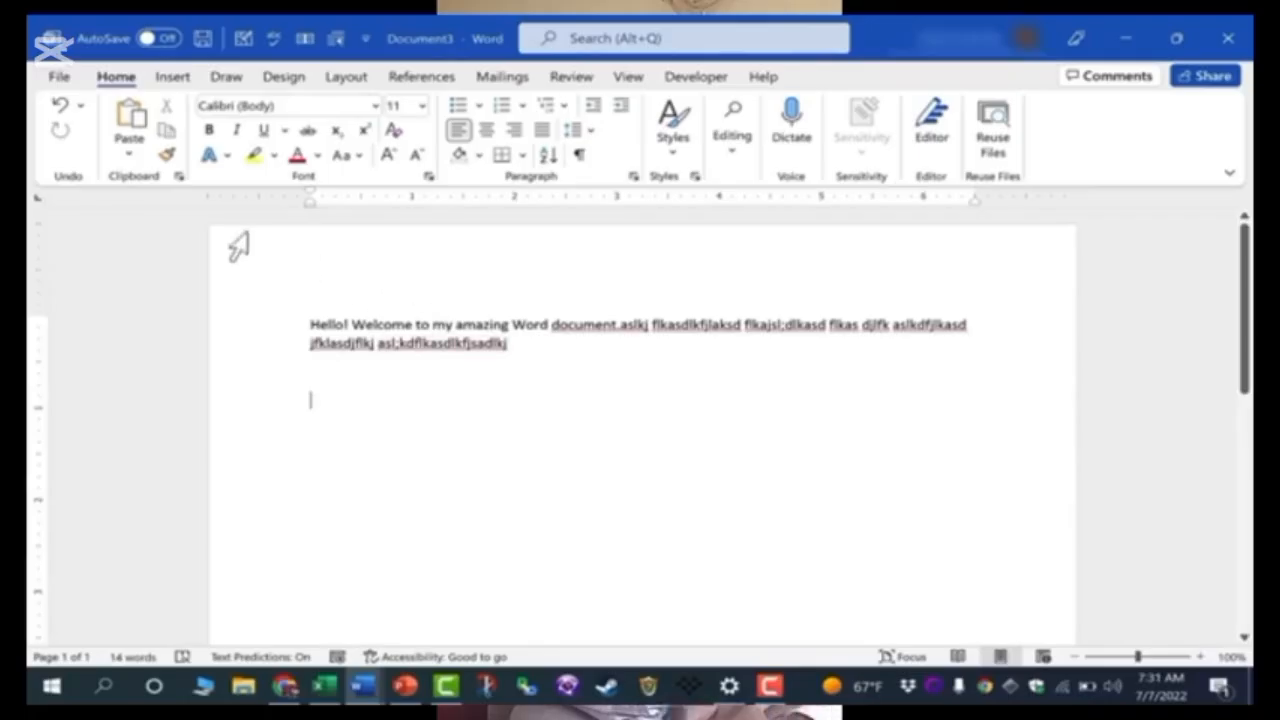
- Save the document in the Documents folder of this PC as a Word Document named "Hello There"
click(58, 78)
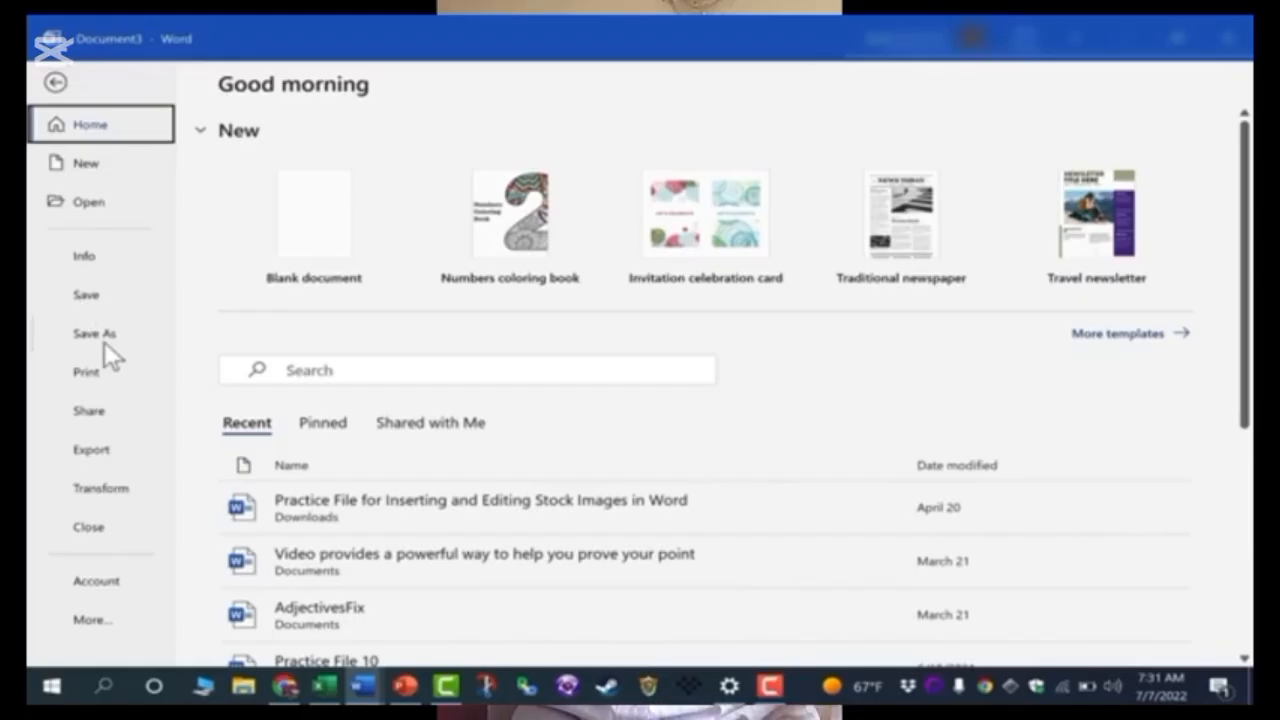
click(90, 296)
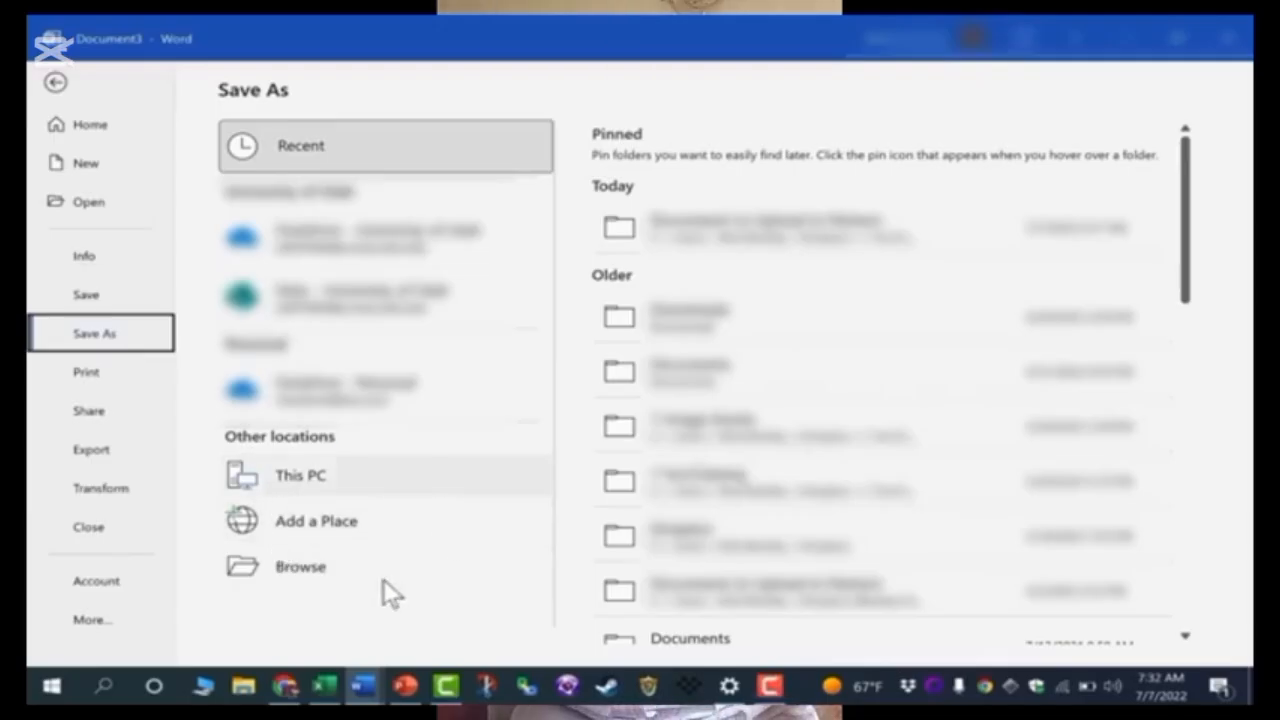
click(309, 551)
click(304, 566)
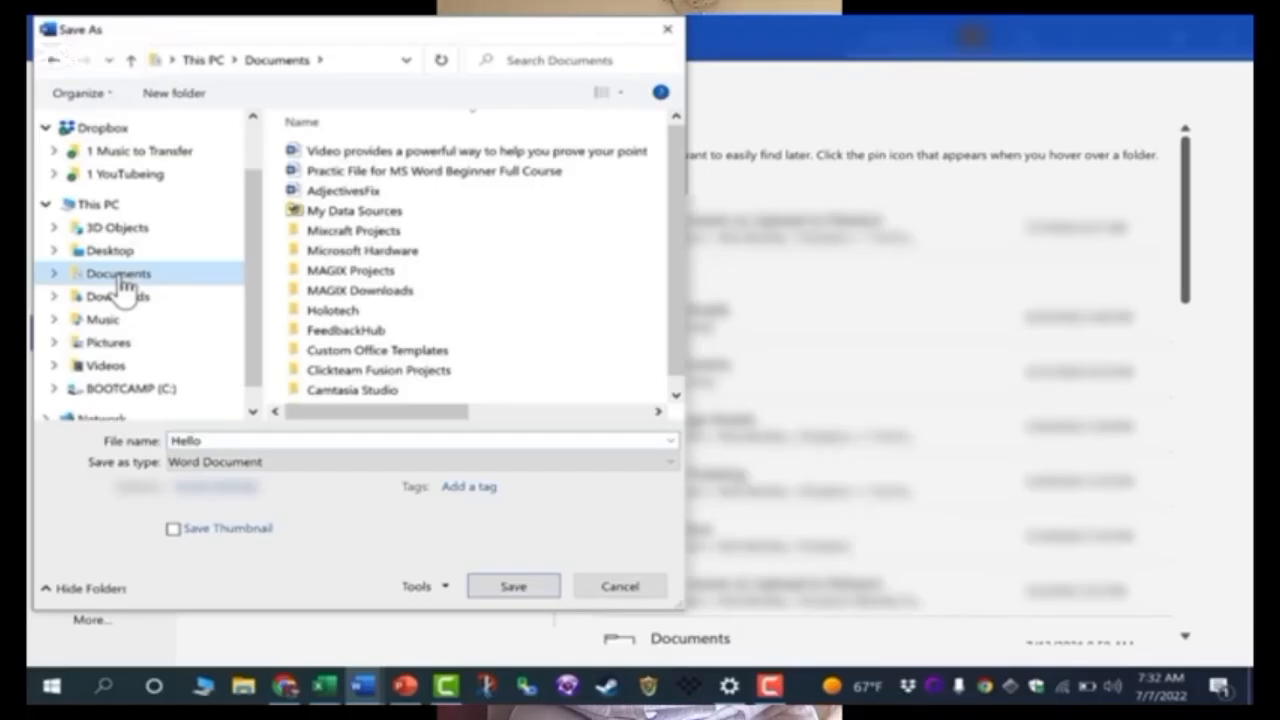
double_click(206, 441)
text(Hello There)
click(524, 590)
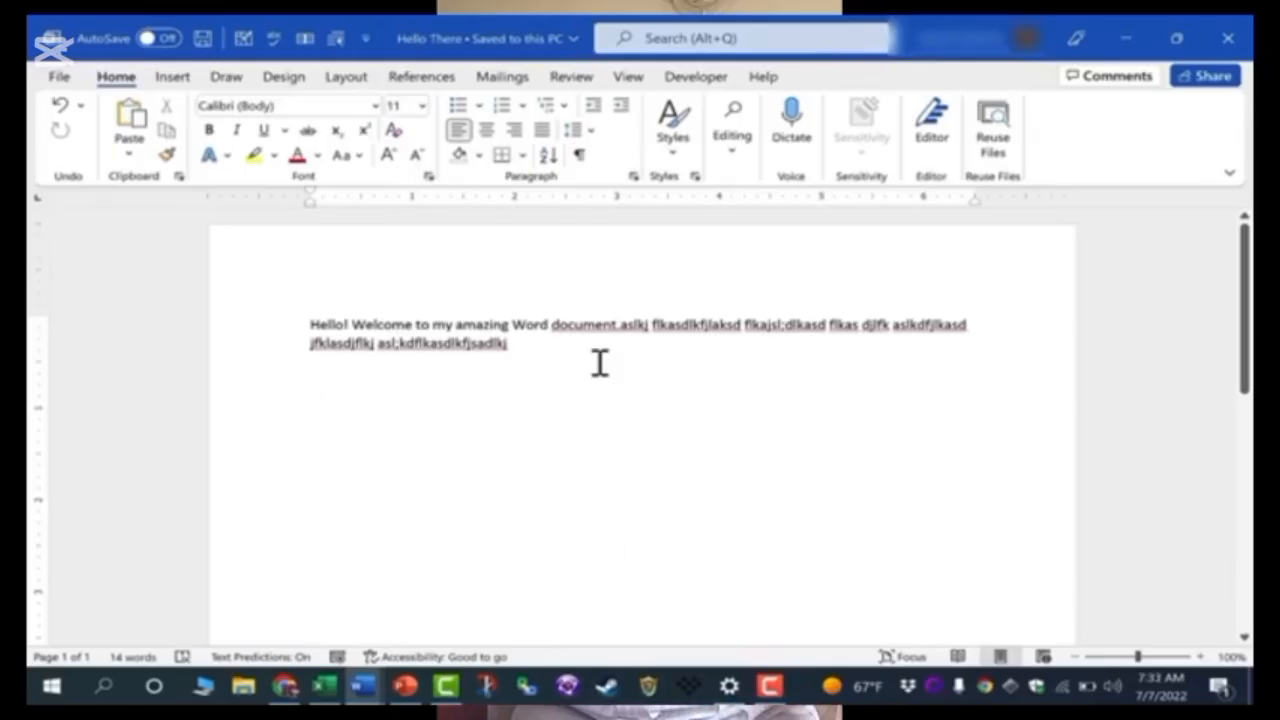
- Save the Hello There document again under its existing name and return to the page
click(59, 77)
click(80, 301)
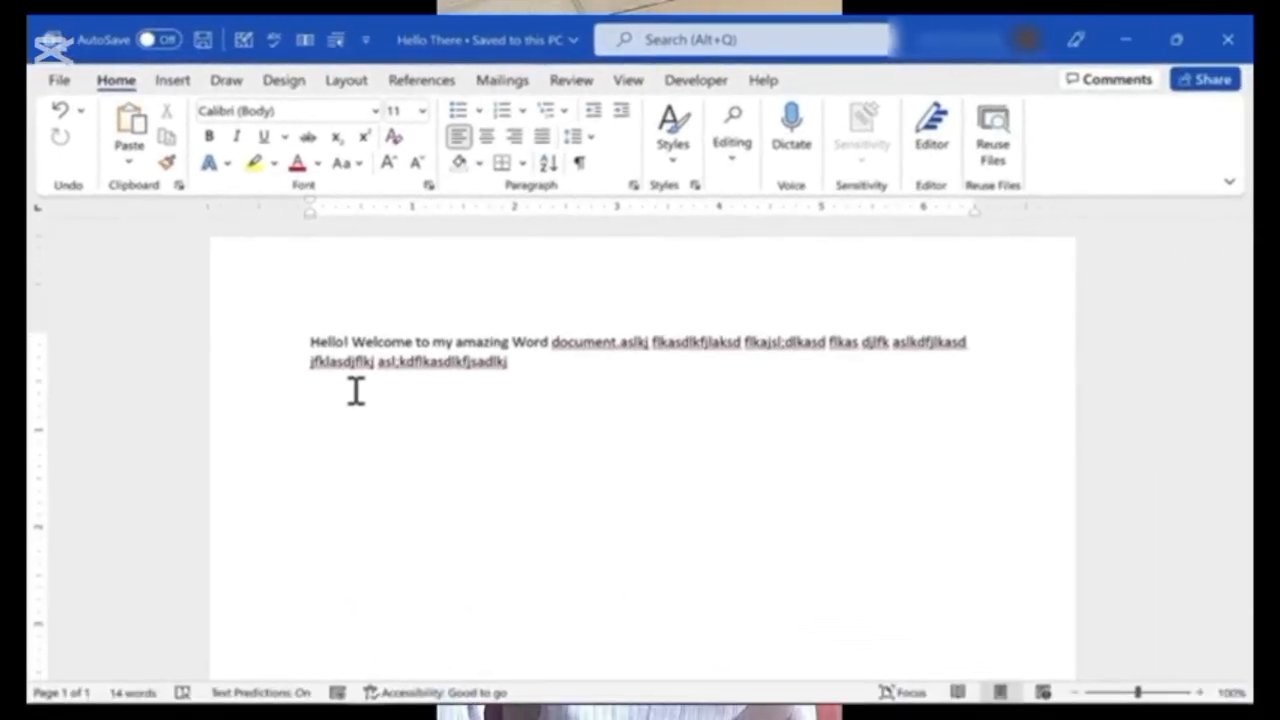
click(57, 84)
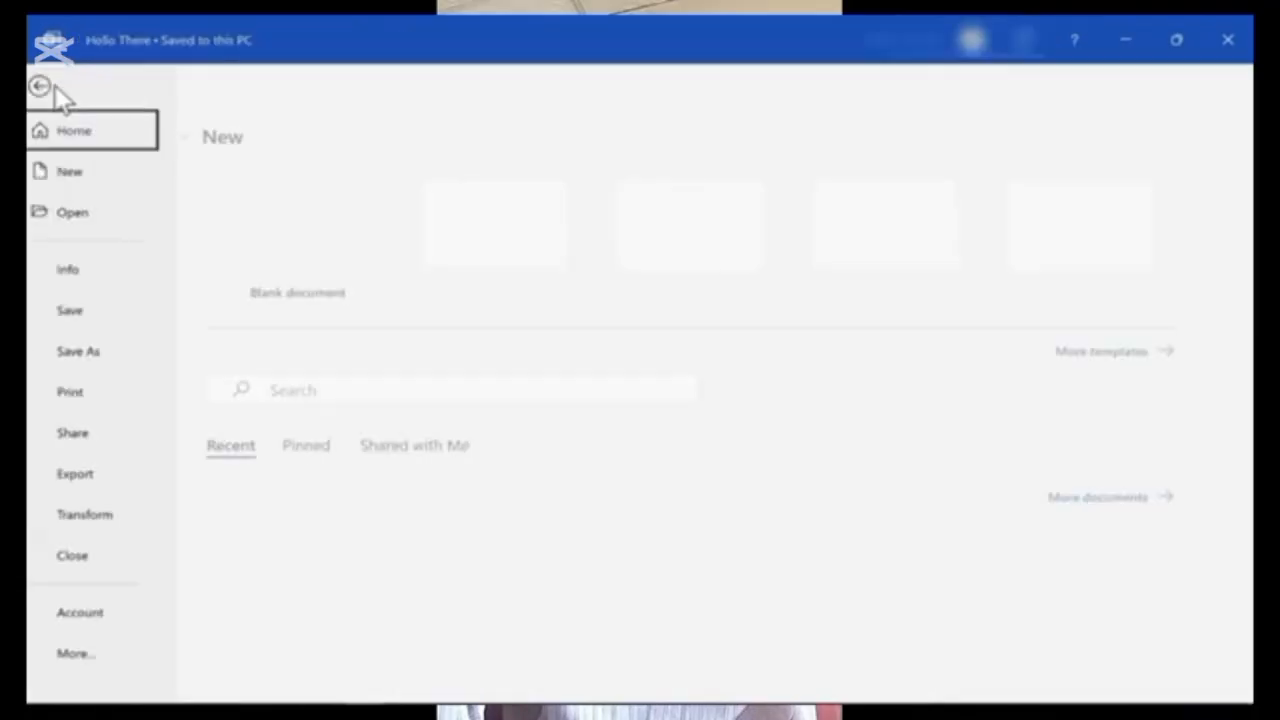
click(56, 88)
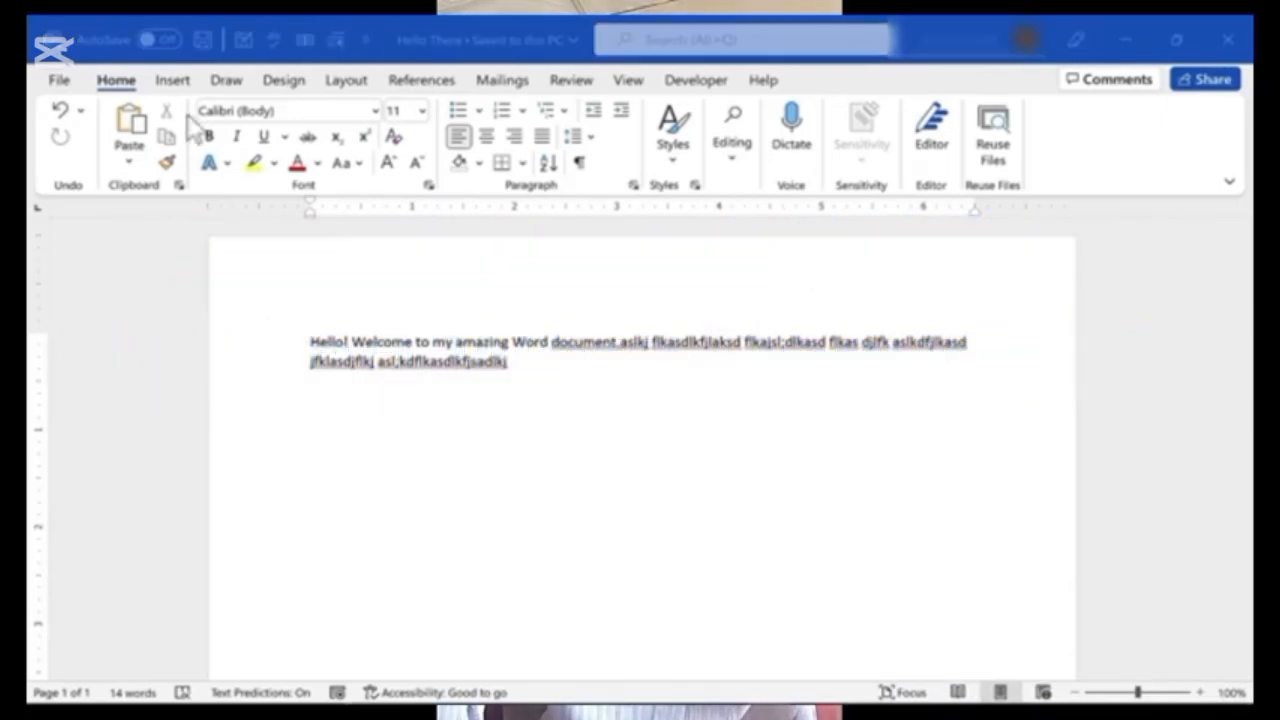
- Browse to the Documents folder and open "Practic File for MS Word Beginner Full Course"
click(59, 81)
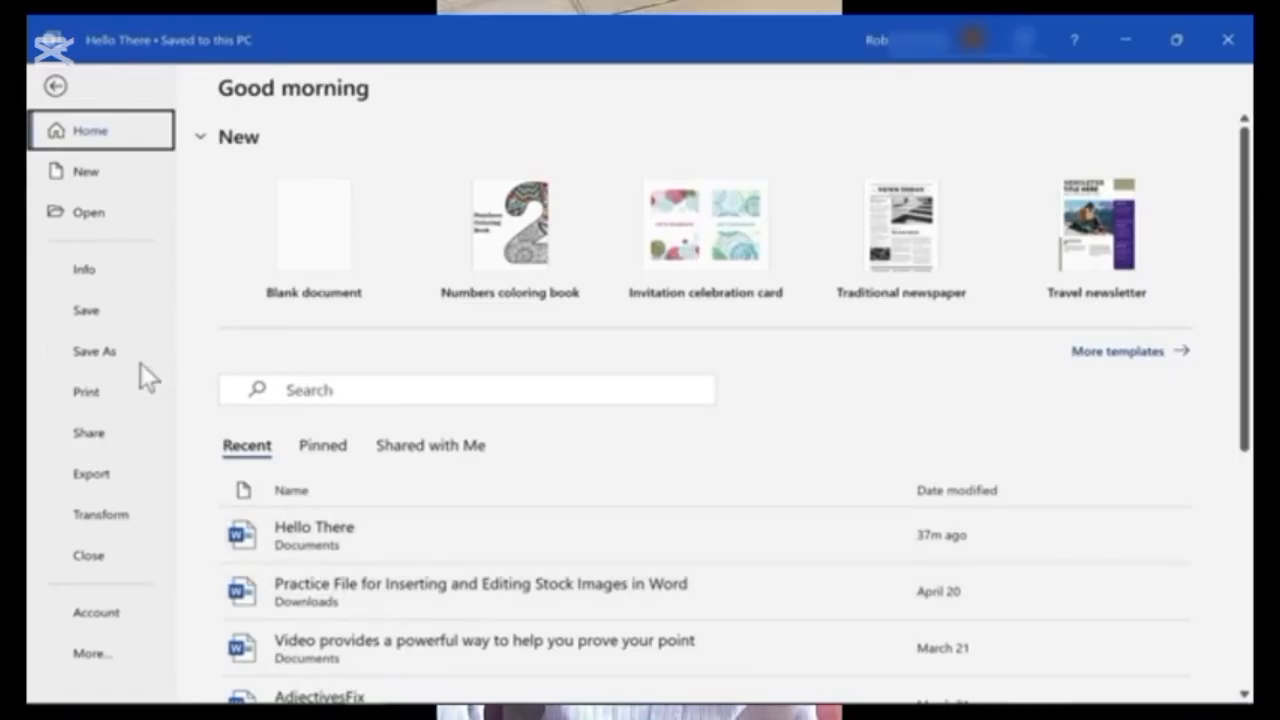
click(85, 220)
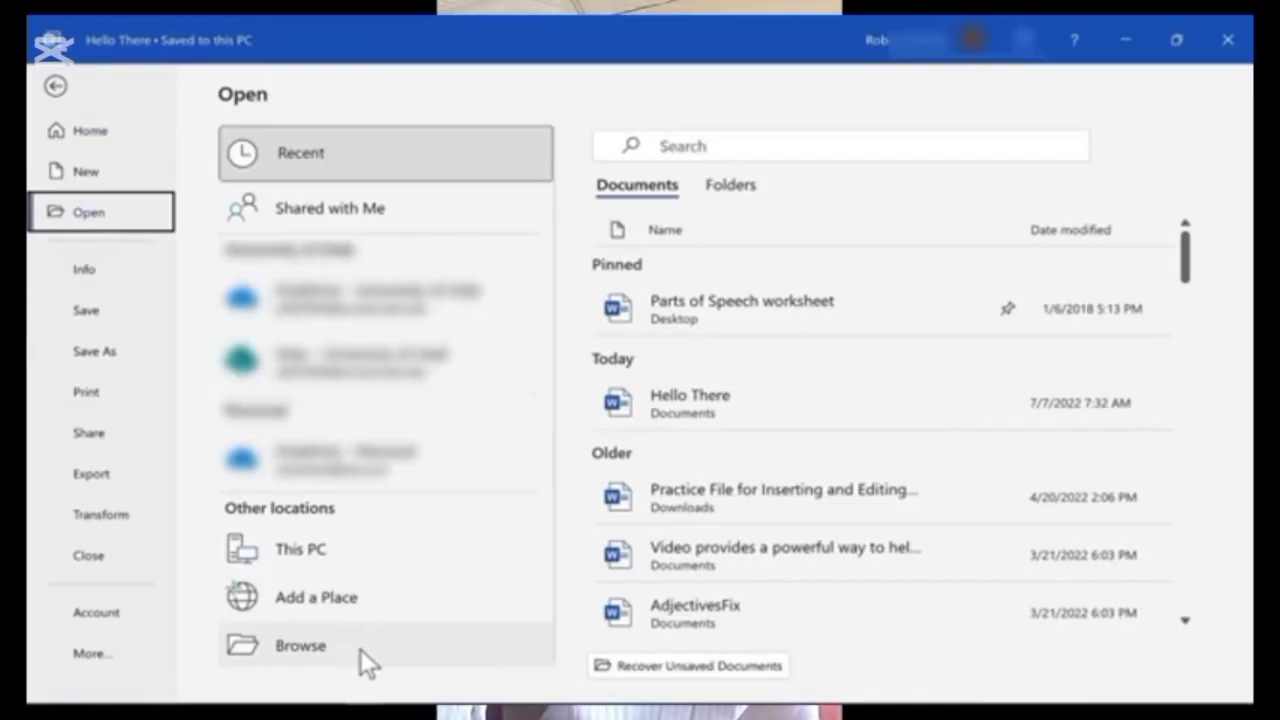
click(307, 648)
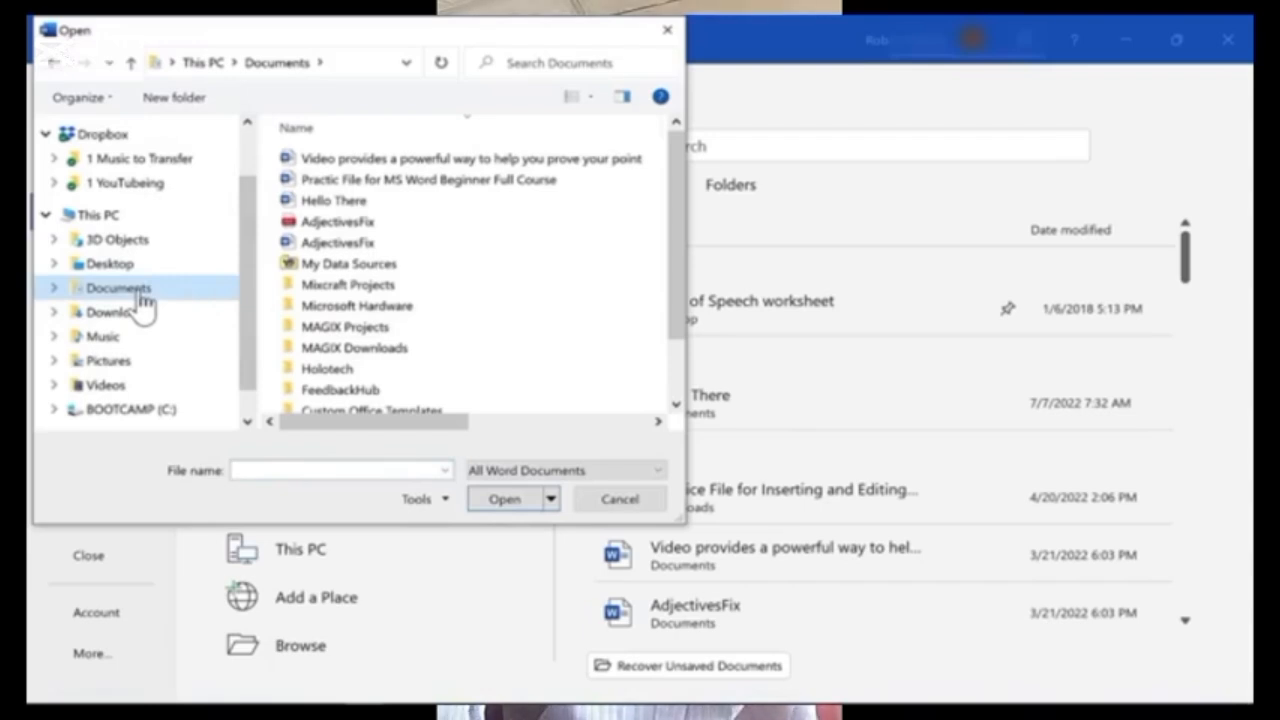
double_click(340, 183)
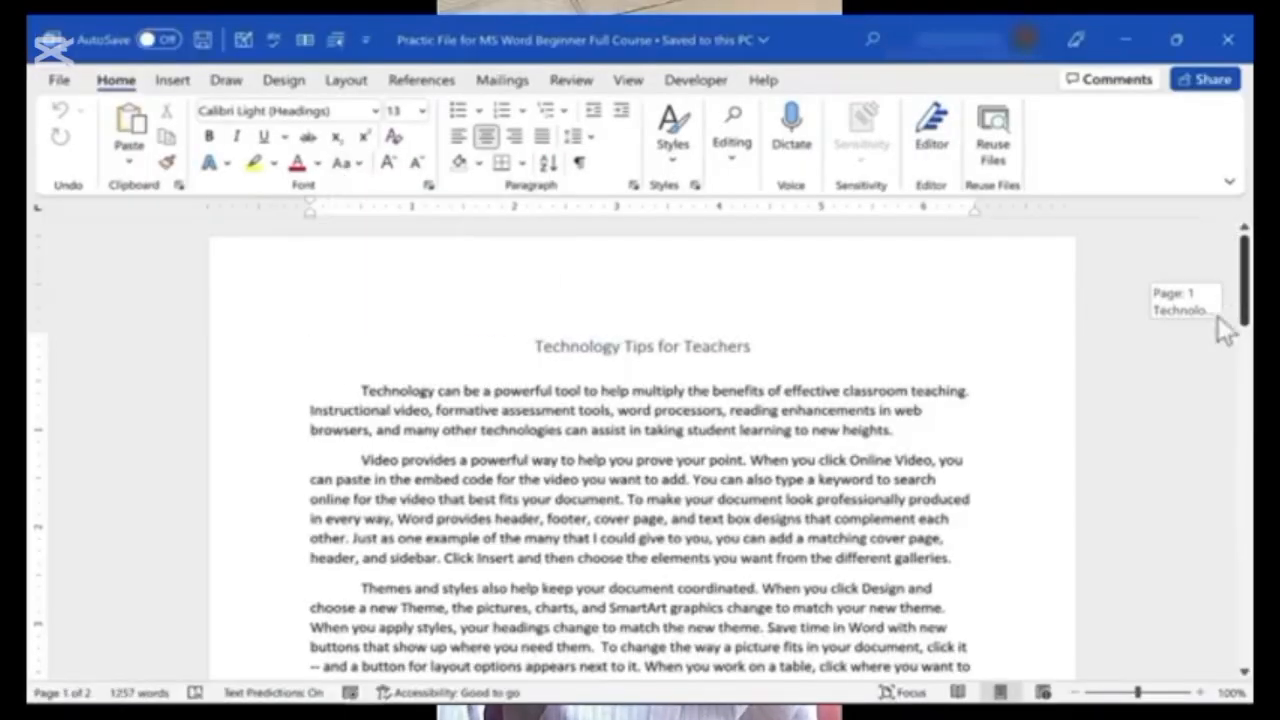
- Delete the word "too," from the sentence starting "Reading is easier" in the middle of page 1
drag(1218, 316, 1245, 535)
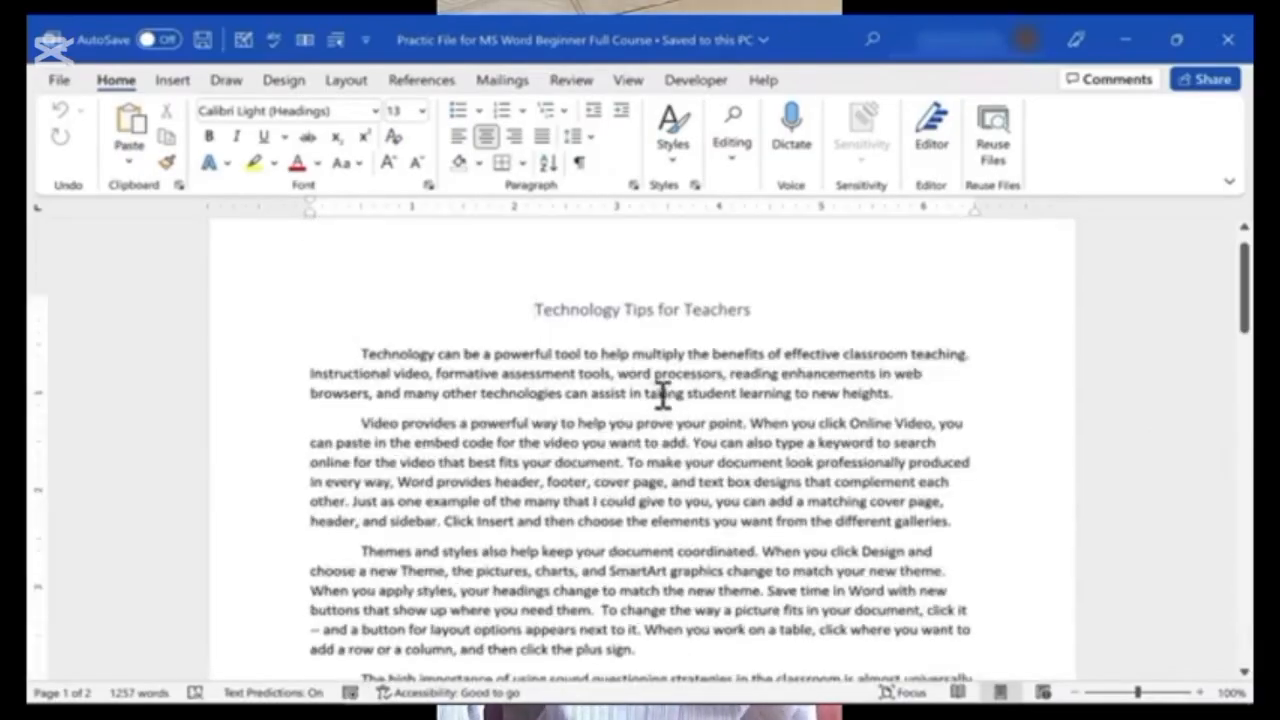
scroll(665, 398, down, 10)
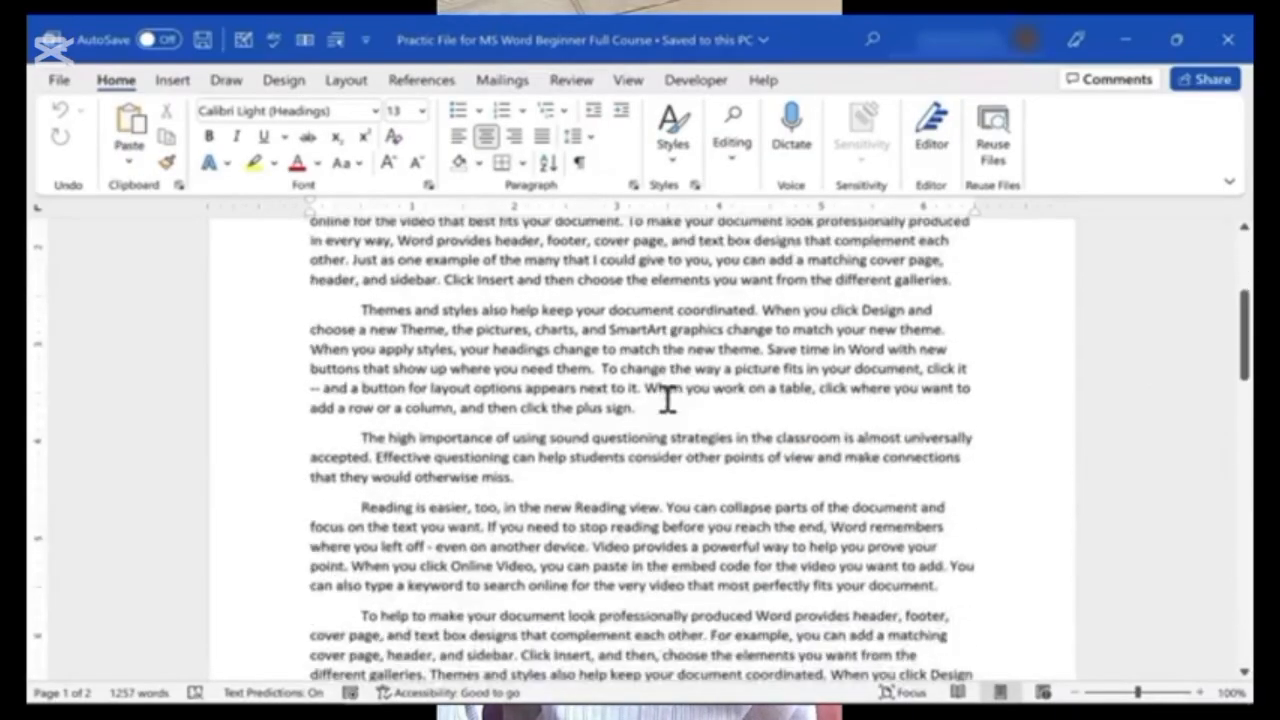
scroll(674, 417, down, 2)
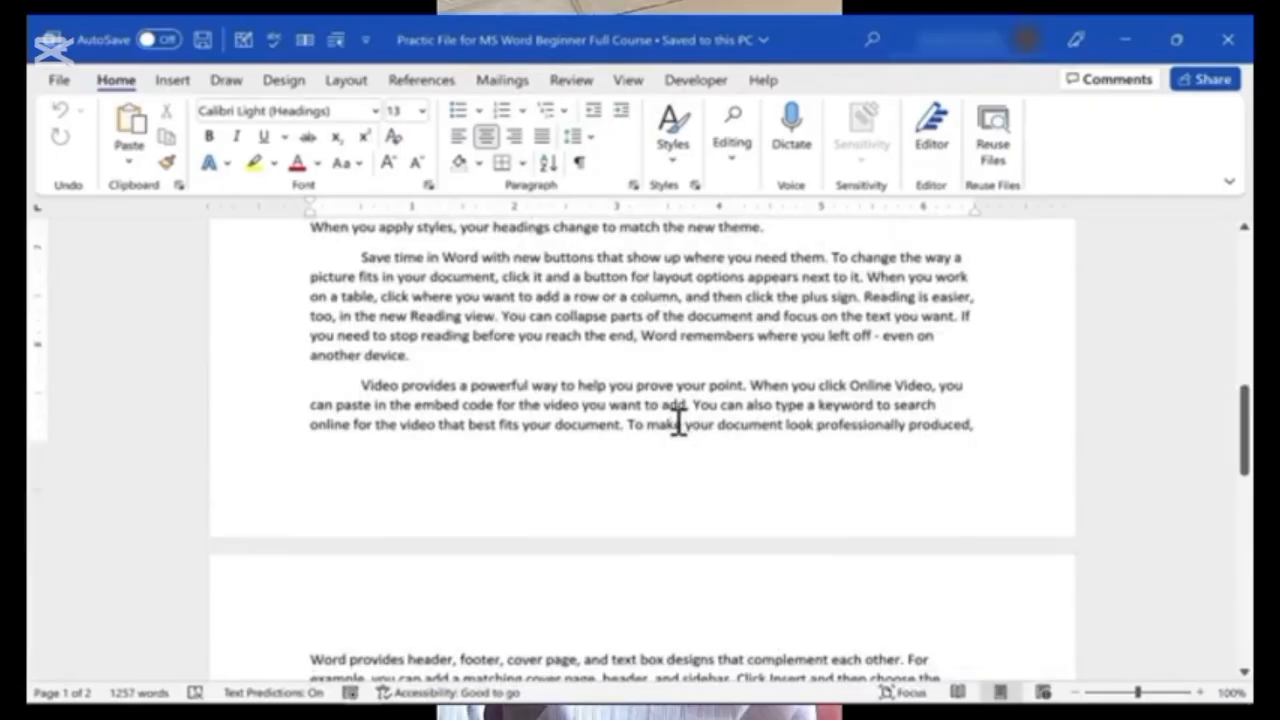
scroll(674, 417, up, 5)
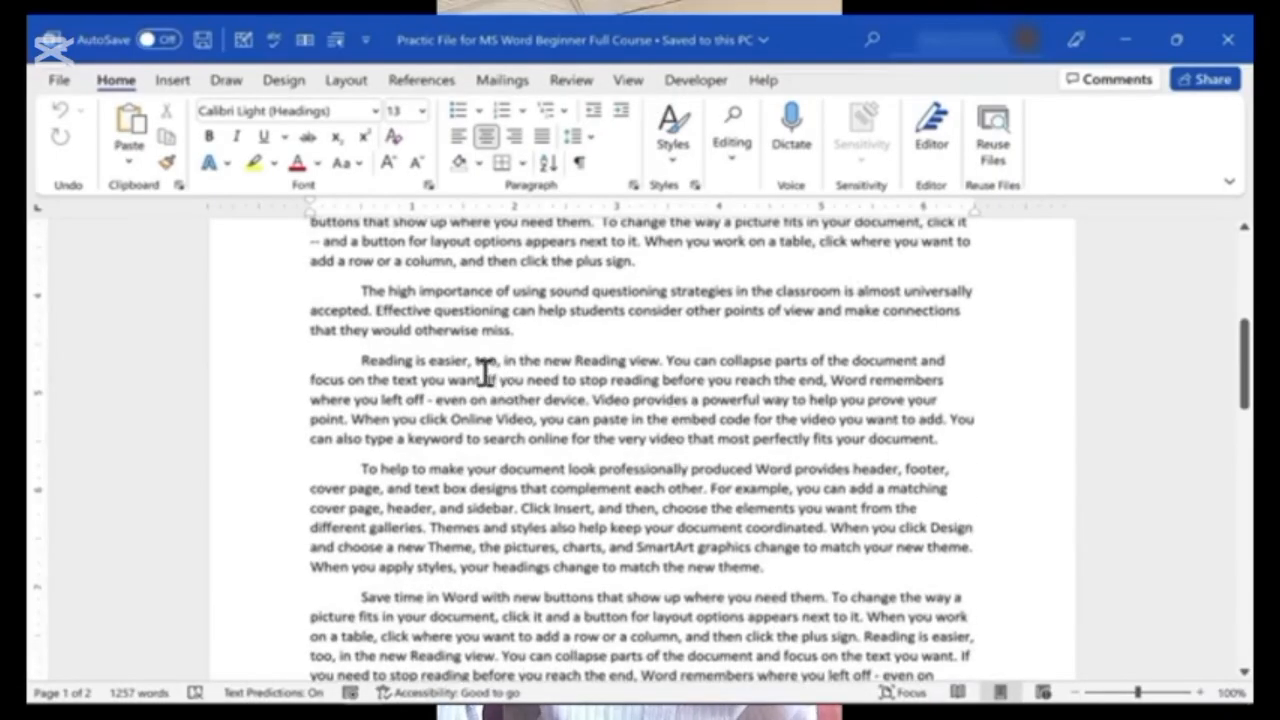
click(488, 379)
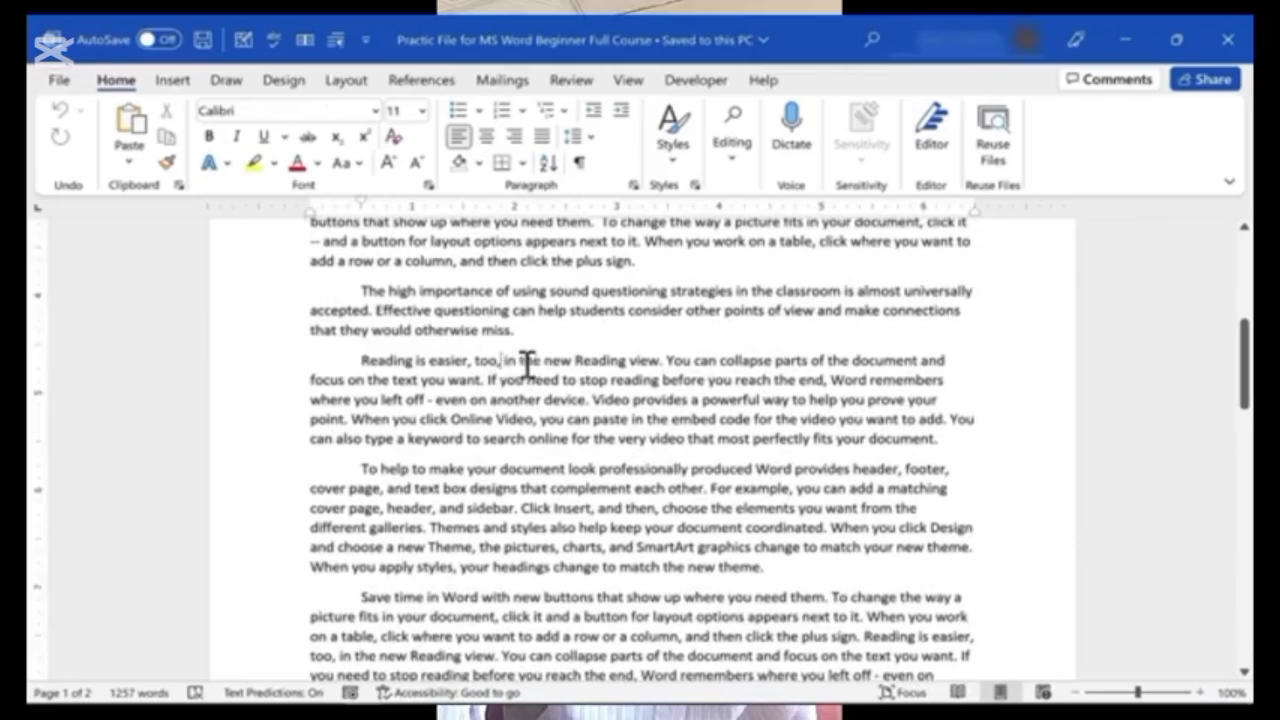
key(BackSpace)
key(BackSpace)
key(BackSpace)
key(BackSpace)
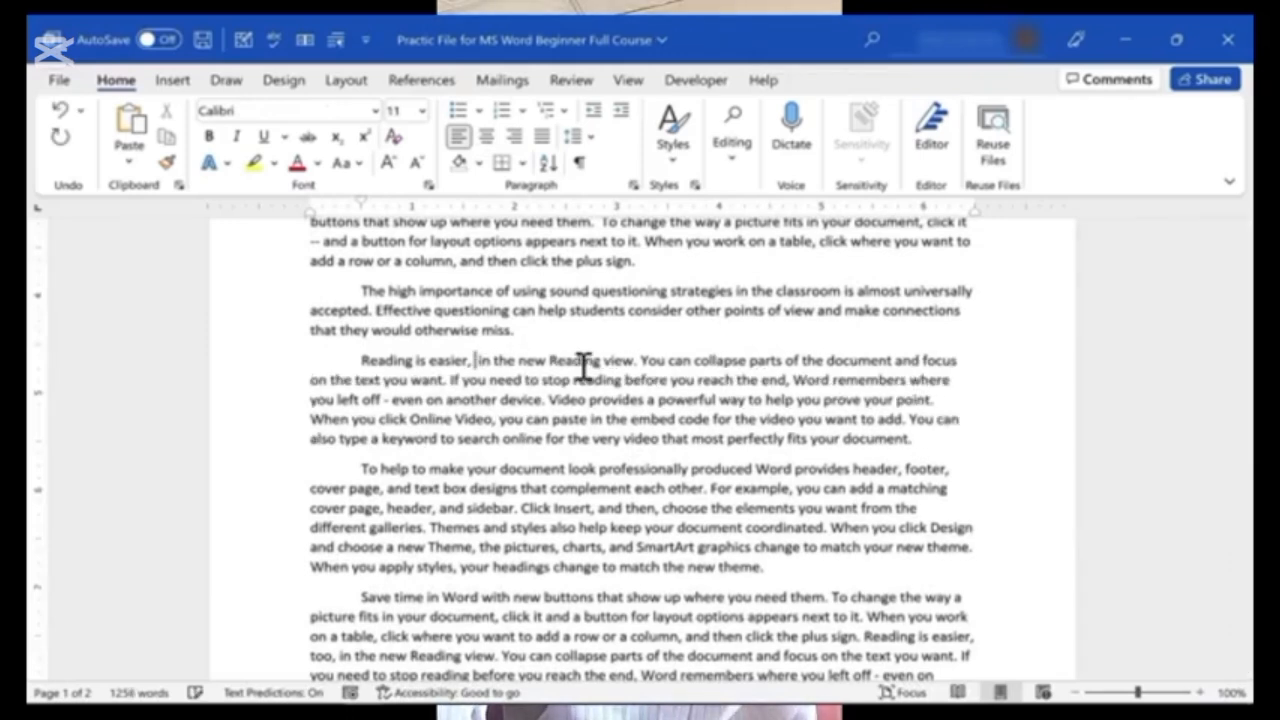
- Remove the comma after "easier" in the "Reading is easier" sentence on page 1 and insert "much" before "easier"
key(BackSpace)
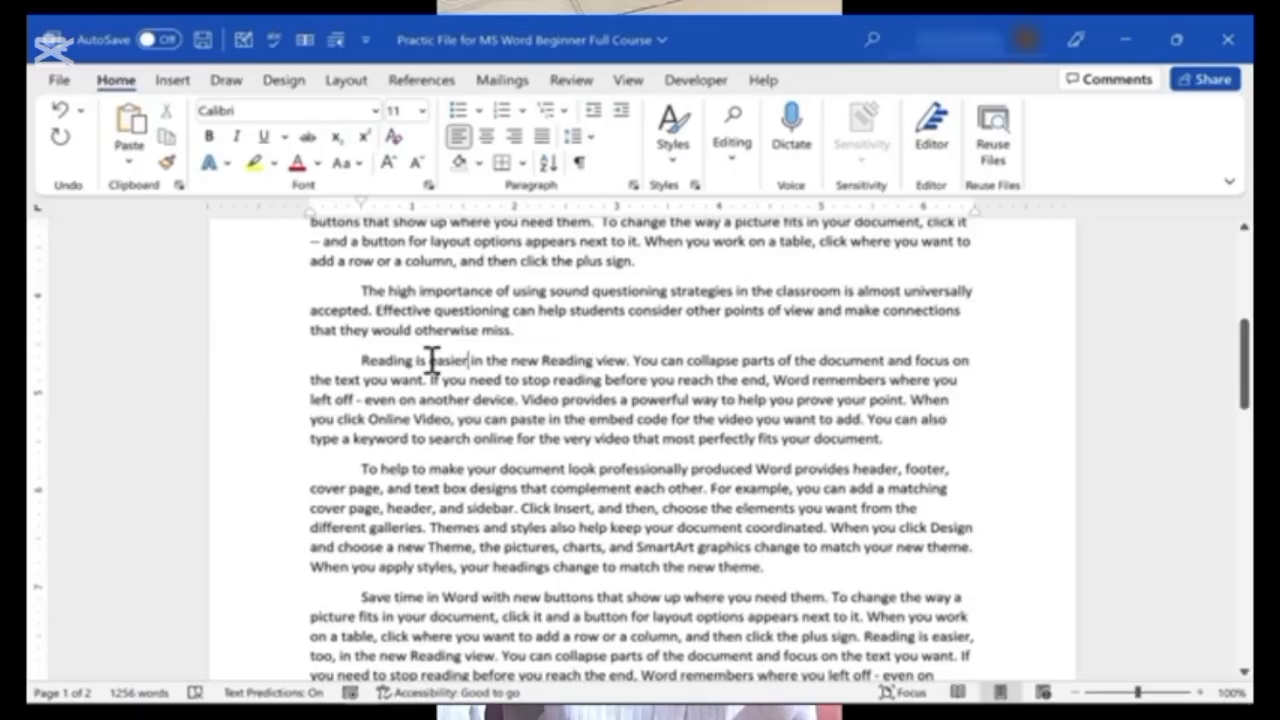
click(428, 360)
text(much)
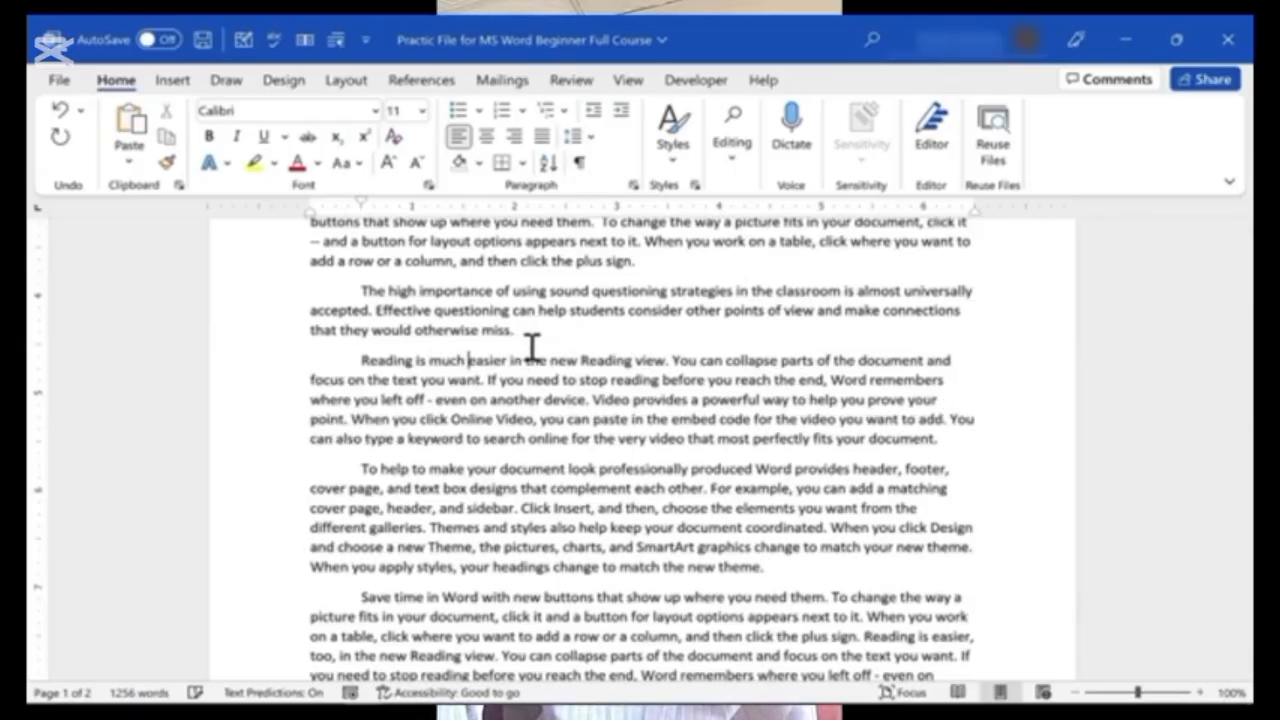
- Move the insertion point through the document by lines, by screens and by a whole page, ending at the start of page 2
scroll(530, 346, up, 2)
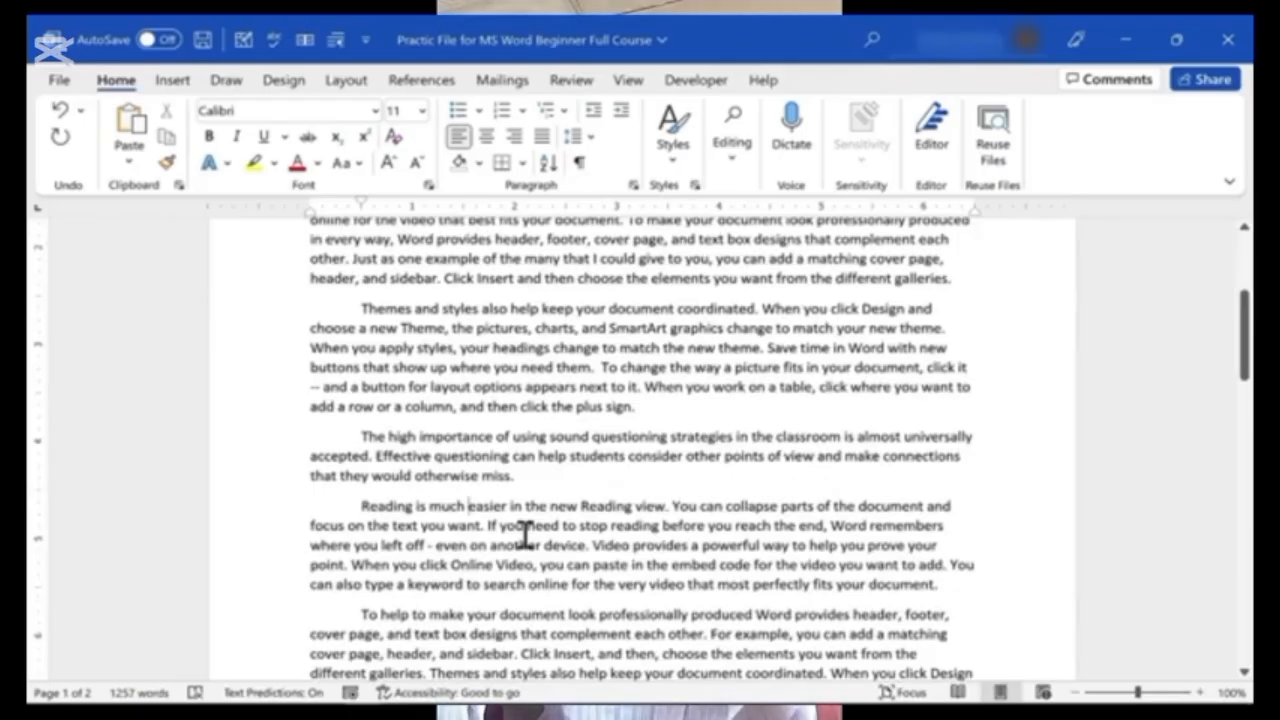
key(Down)
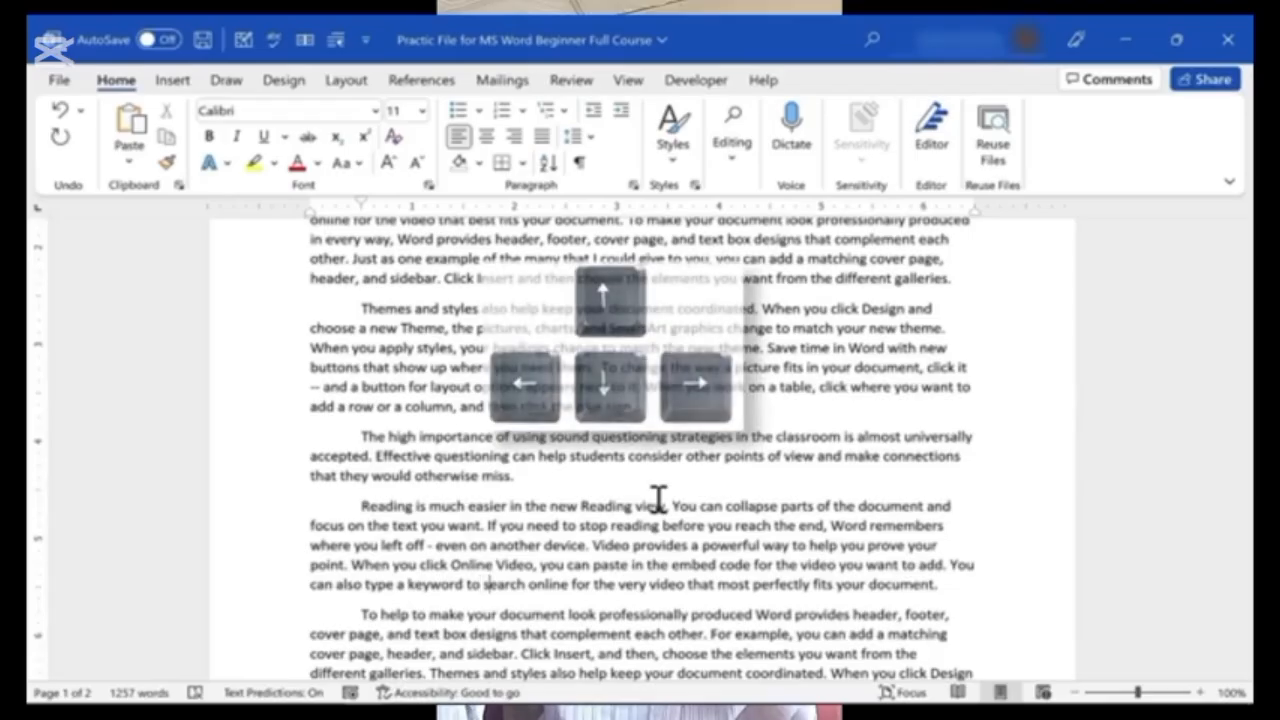
key(Up)
key(Up)
key(Up)
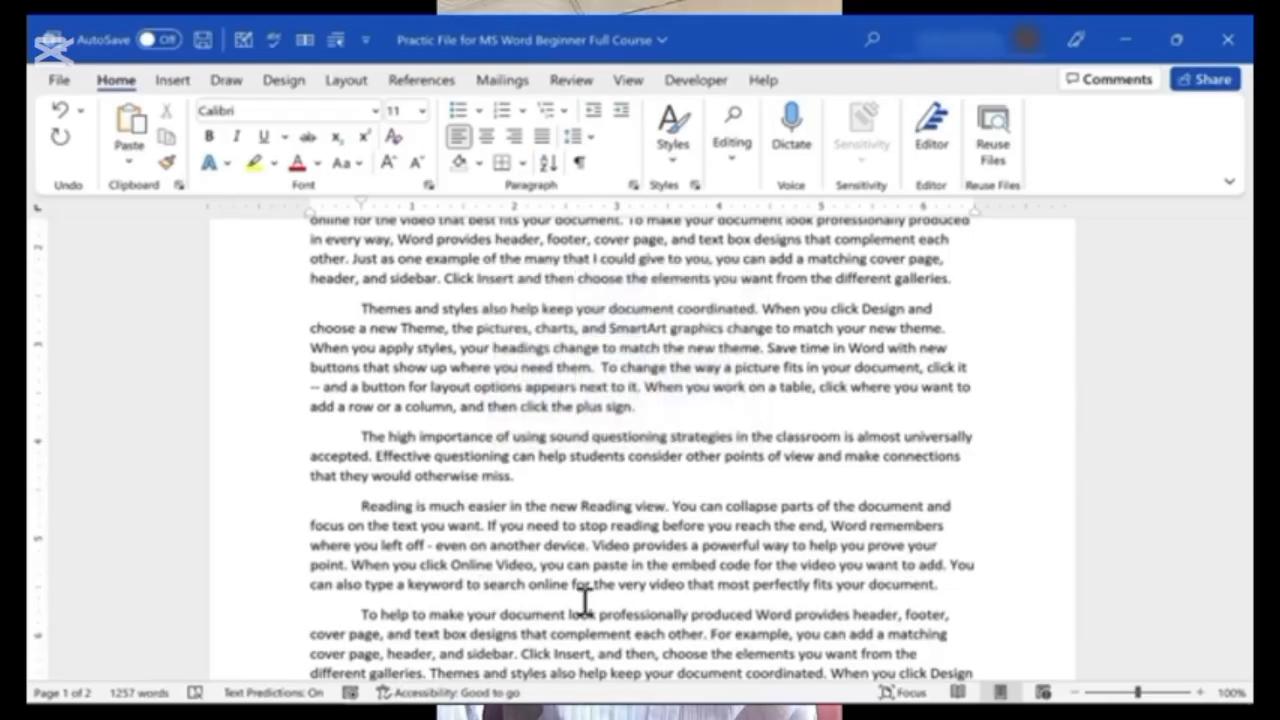
key(Page_Up)
key(Page_Down)
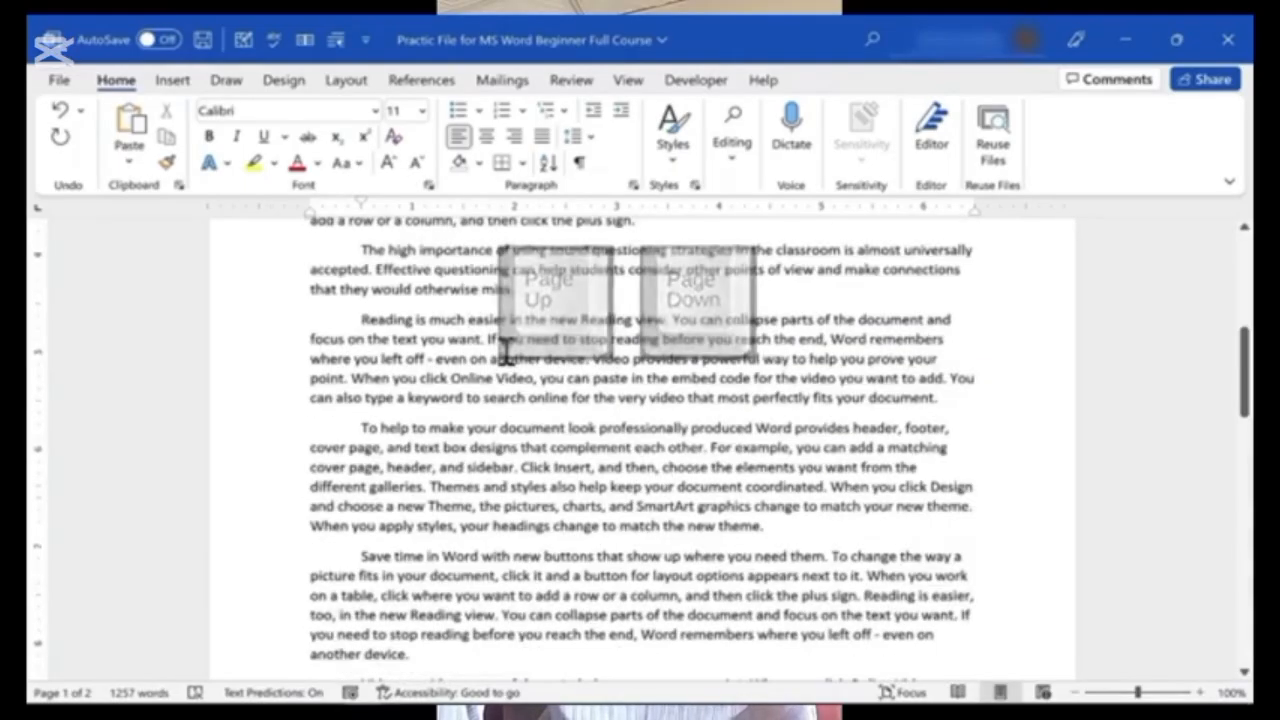
key(Page_Up)
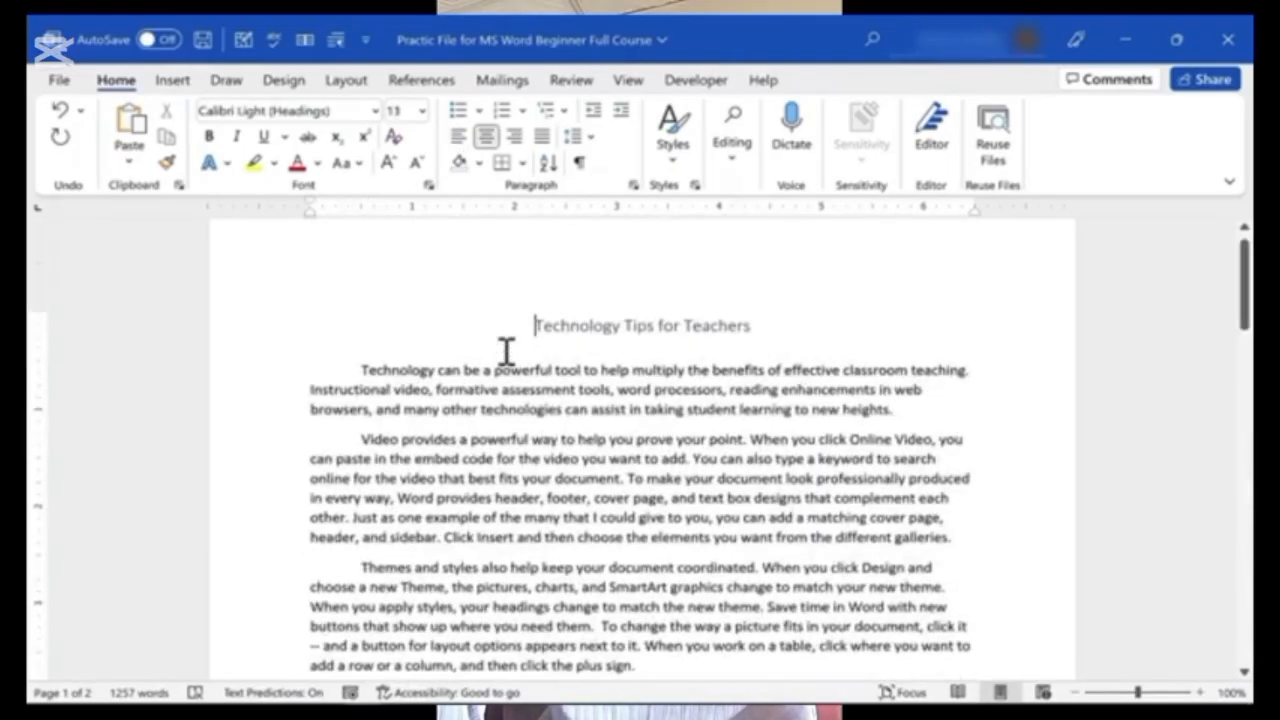
key(ctrl+Page_Down)
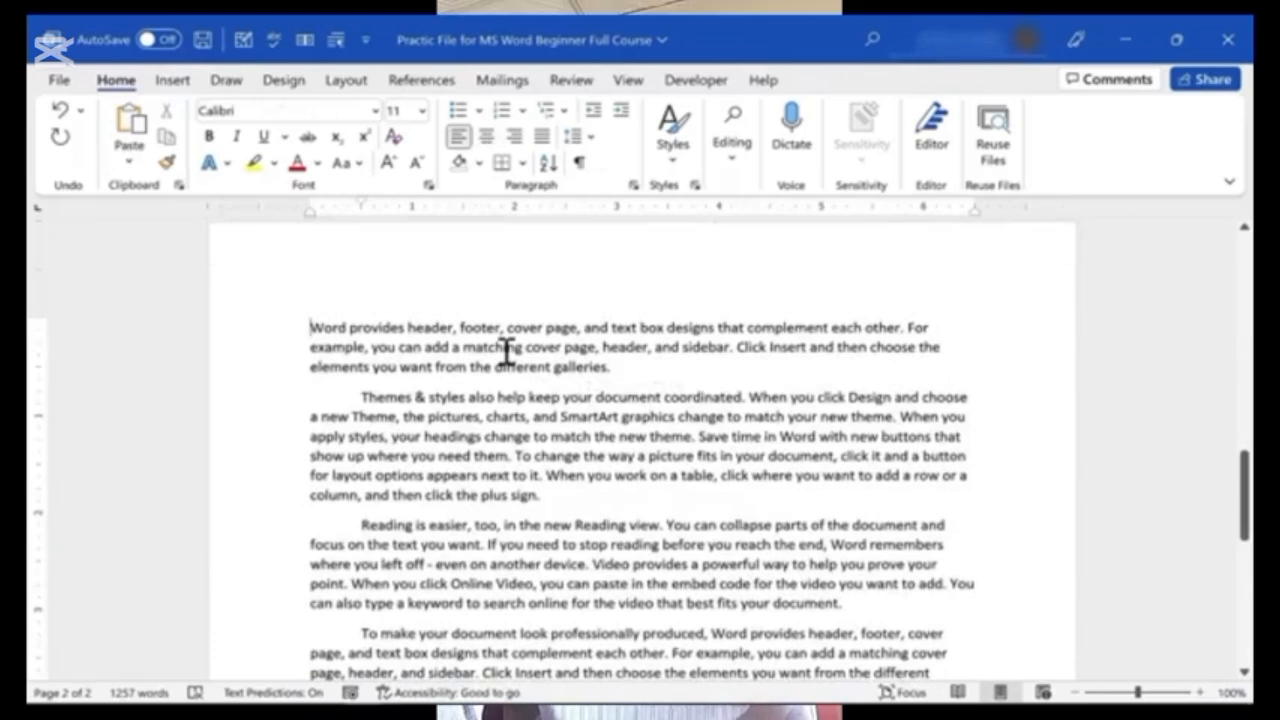
- Insert the stray letters "asfda" inside the word "reach" in page 2's "Reading is easier" paragraph and undo that insertion
click(774, 546)
text(asfda)
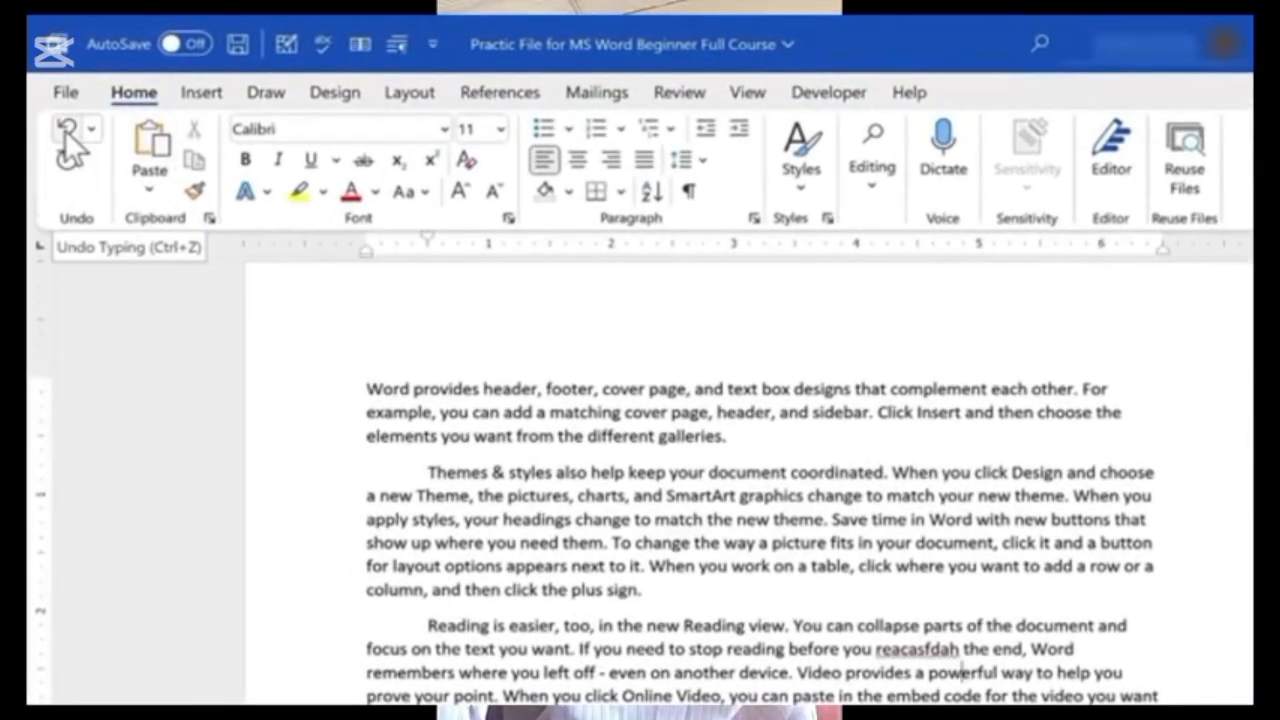
click(70, 140)
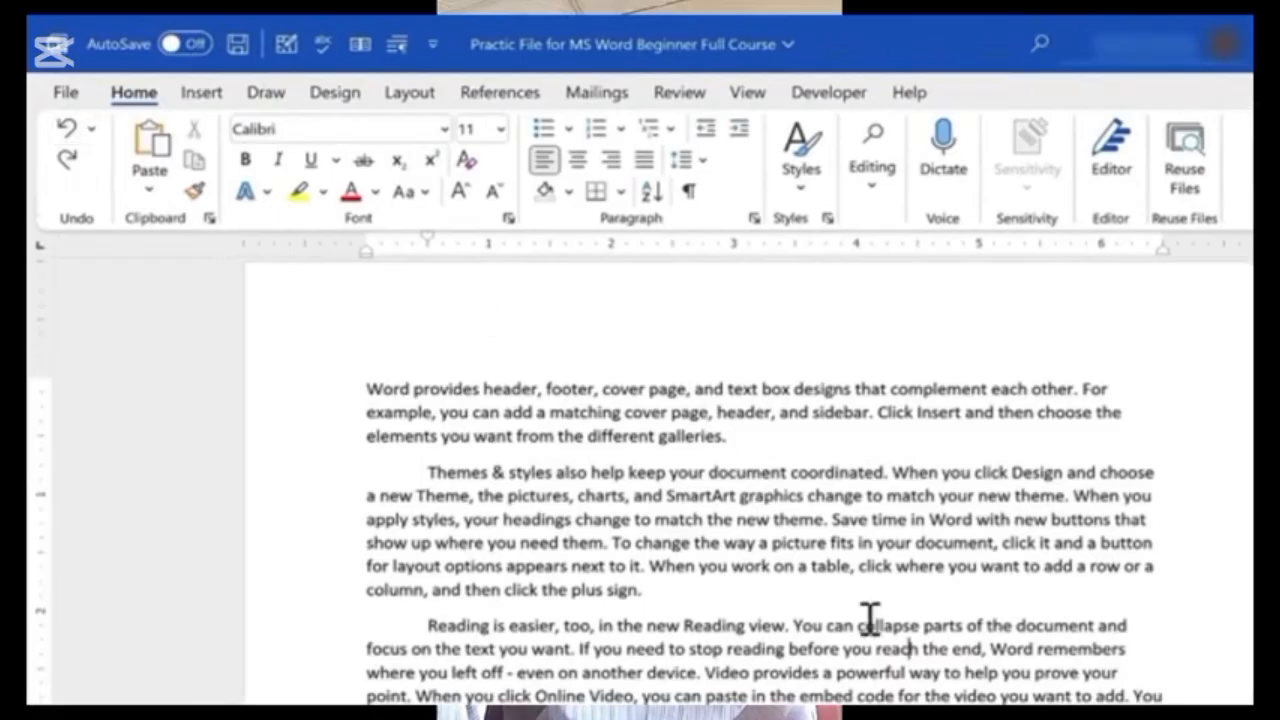
- Undo and redo the insertion of "much" in the page 1 "Reading is" sentence, twice in a row
click(75, 140)
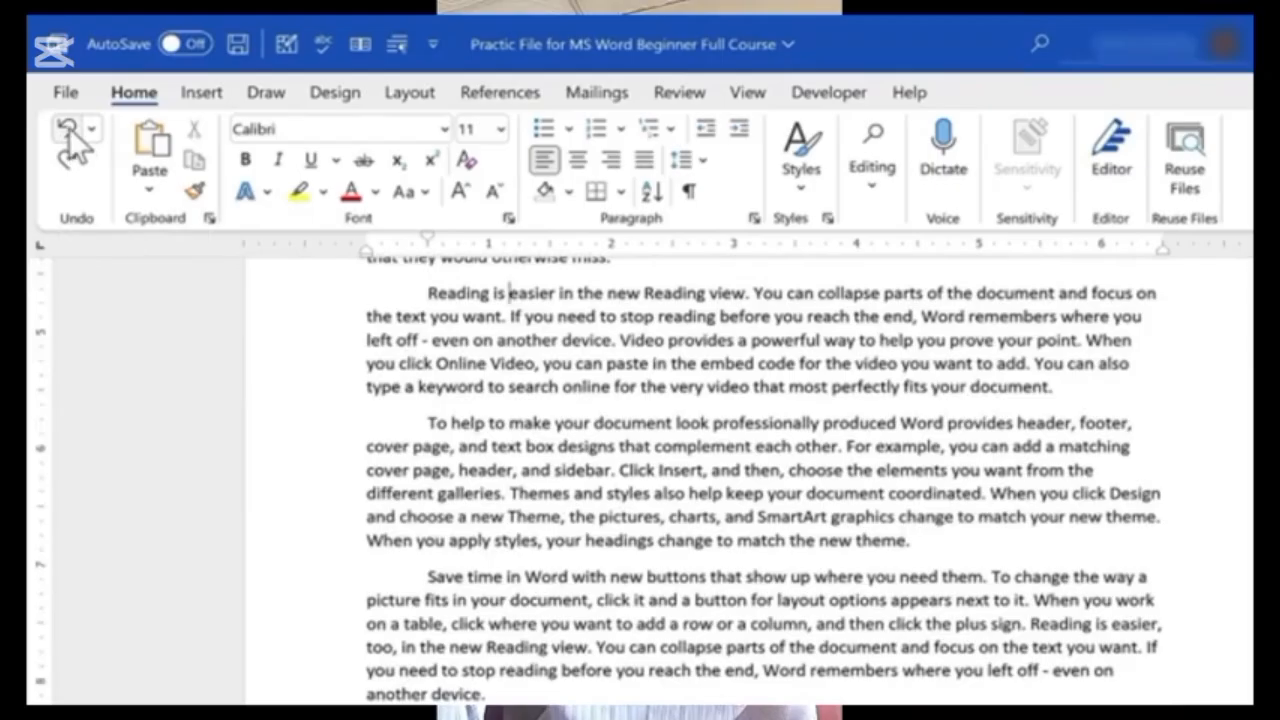
click(67, 159)
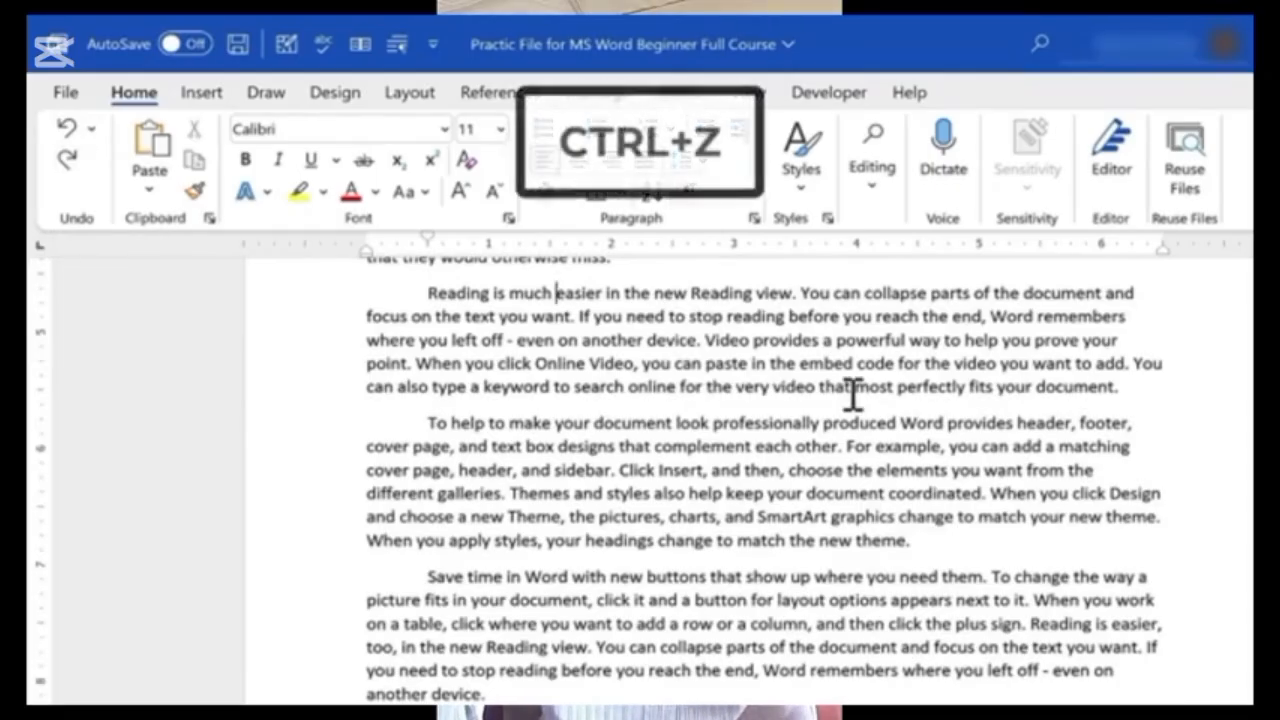
key(ctrl+z)
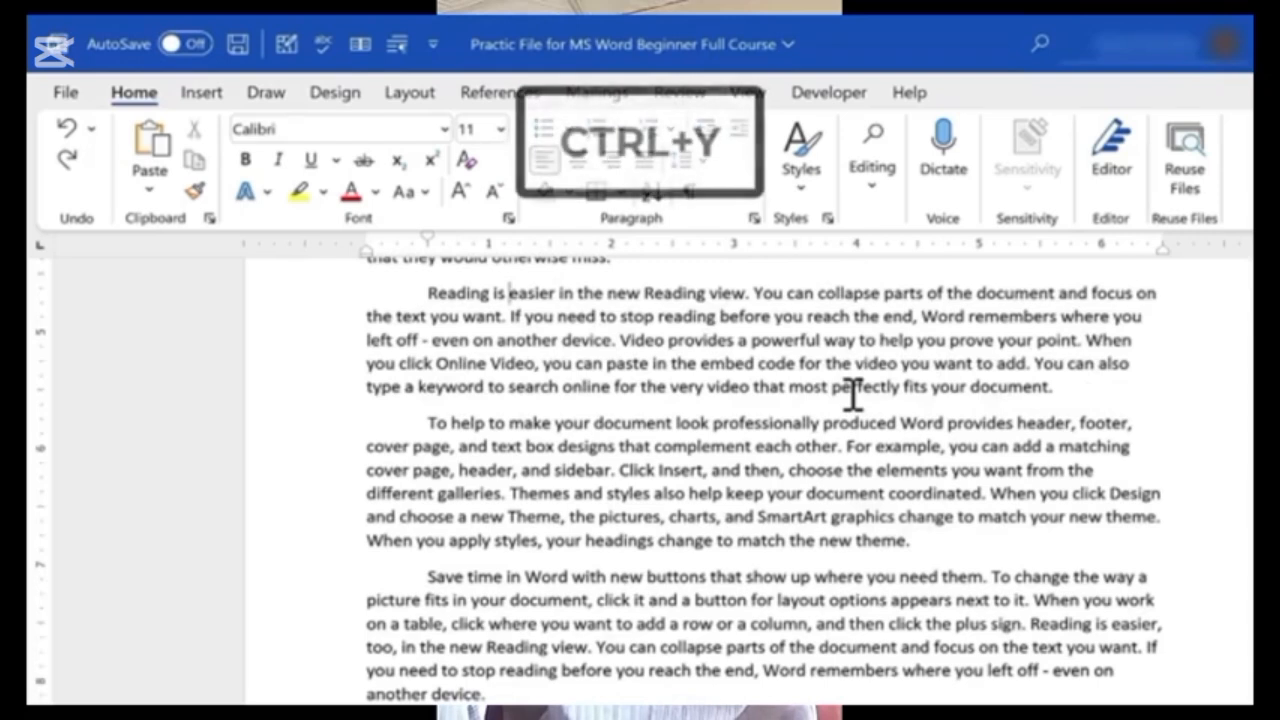
key(ctrl+y)
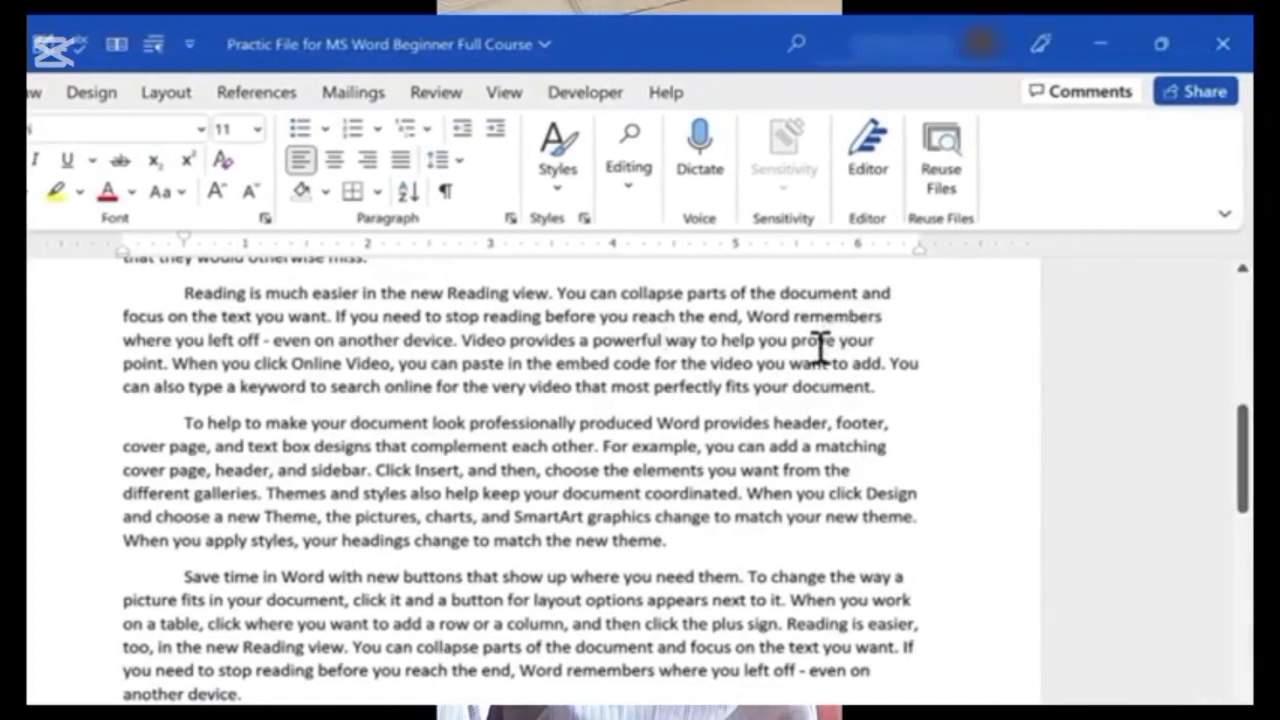
- Replace the word "remembers" in the "Reading is much easier" paragraph with "knows" and undo the replacement
click(797, 316)
drag(818, 318, 903, 320)
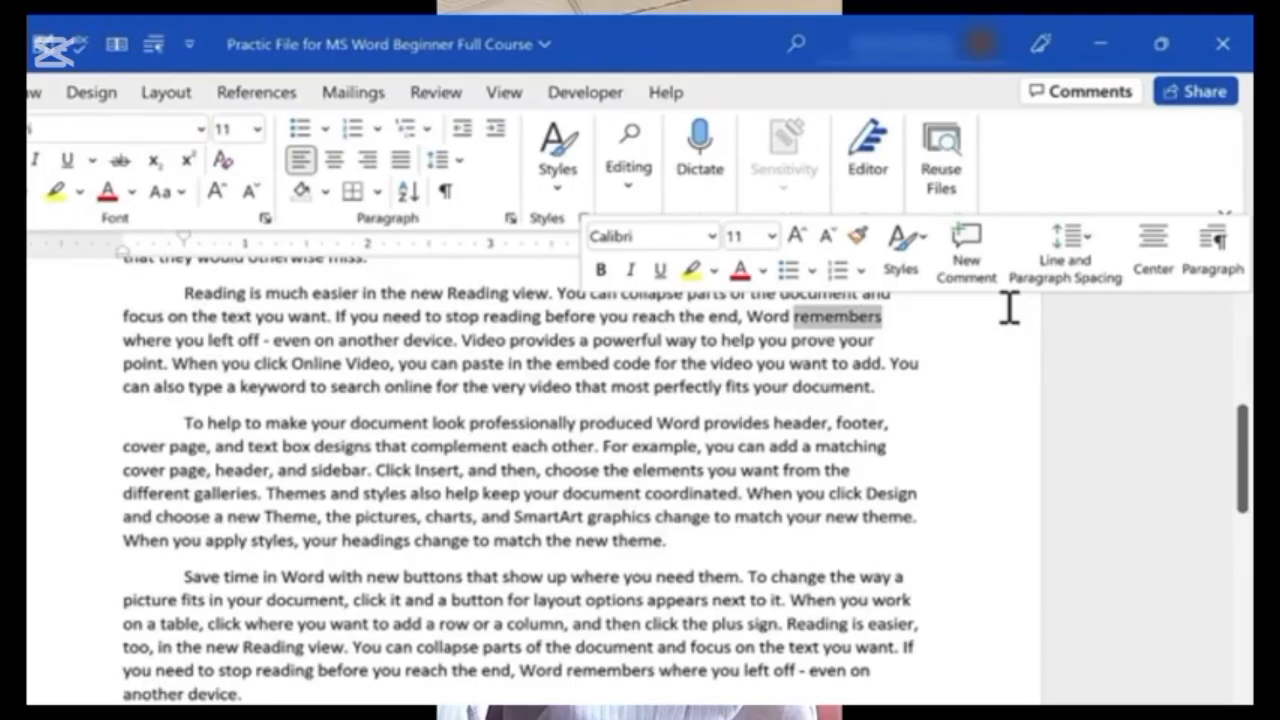
text(knows)
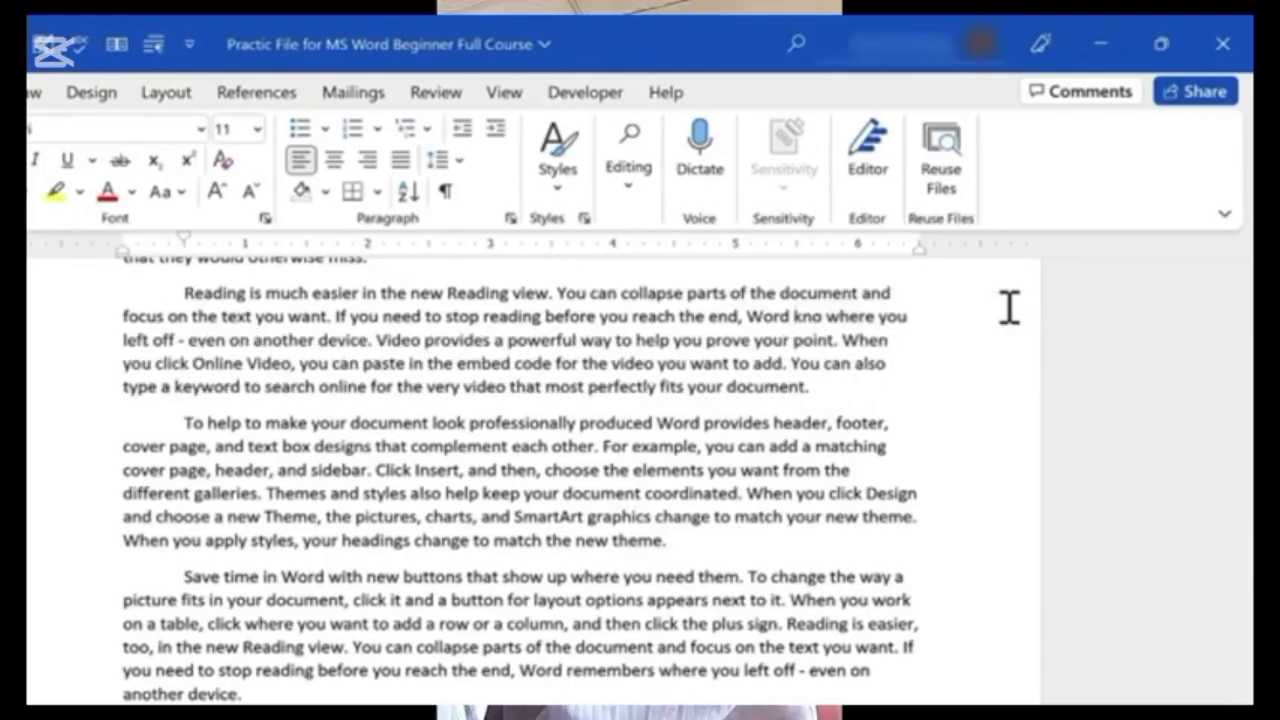
key(ctrl+z)
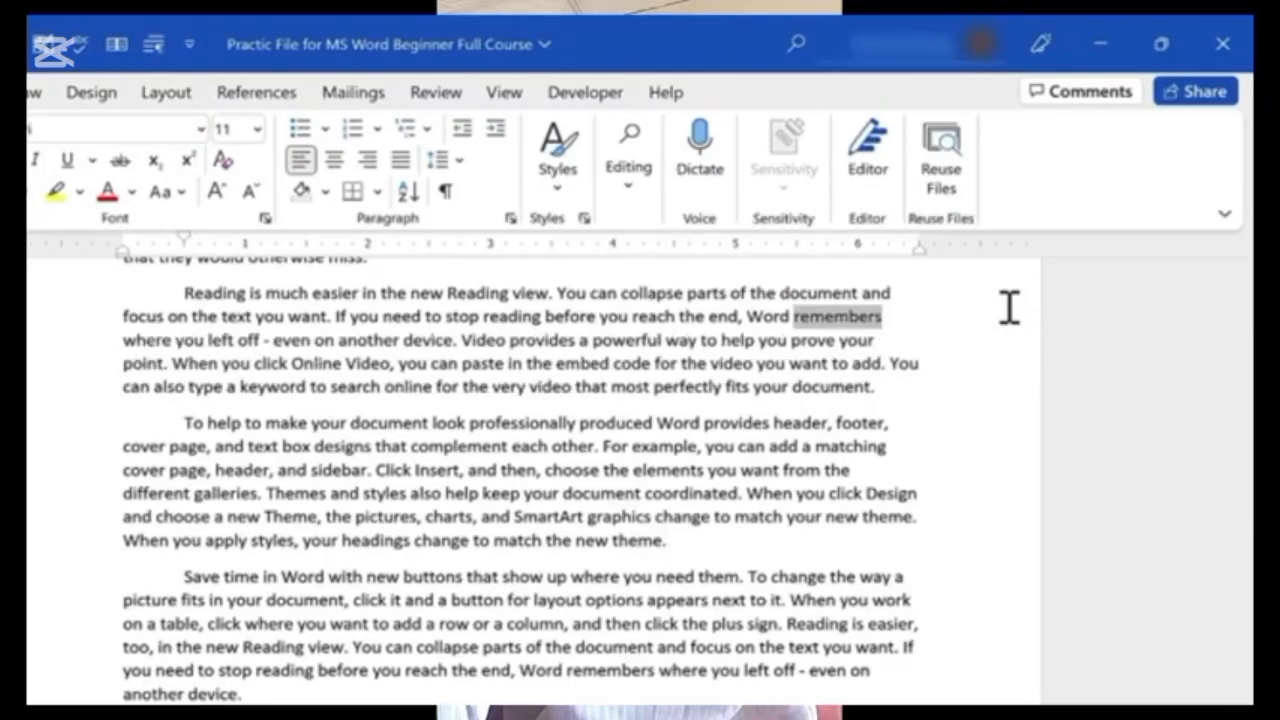
- Practise selecting single words: "remembers", "document" in the "To help" paragraph, and "with" and "to" in the "Save time" paragraph
click(829, 384)
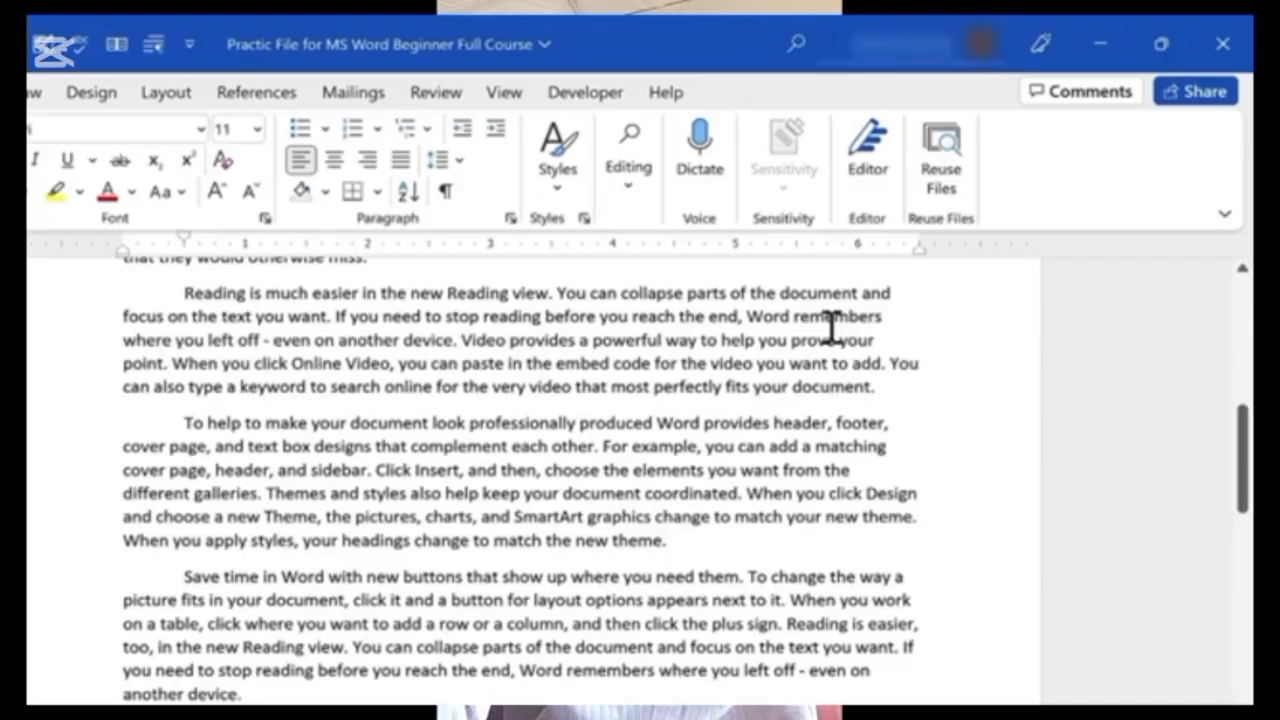
drag(796, 318, 888, 320)
click(834, 343)
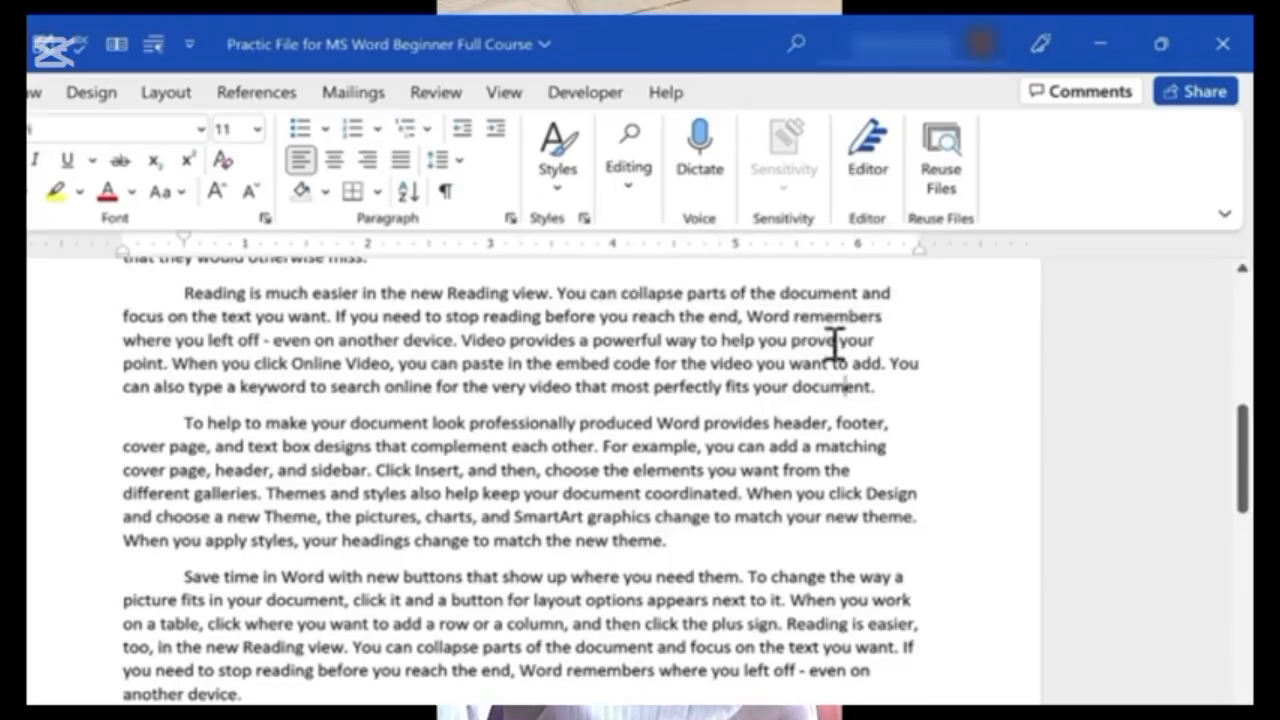
double_click(818, 318)
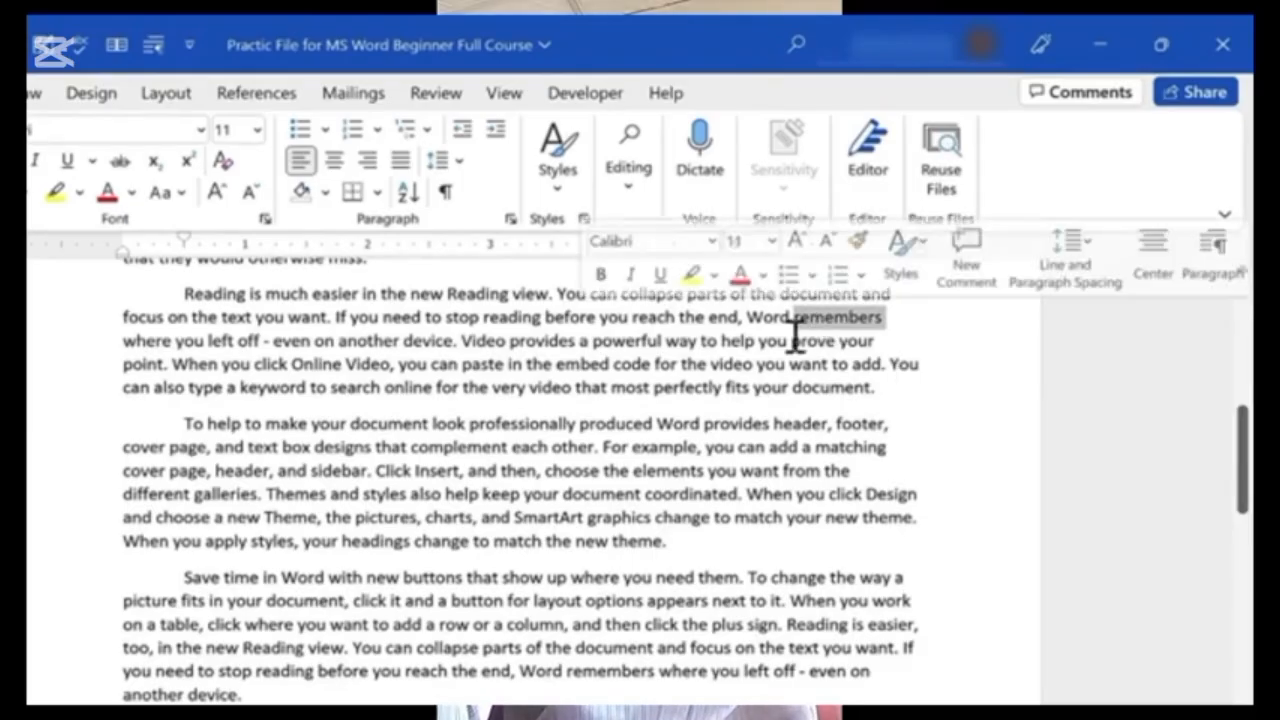
double_click(386, 423)
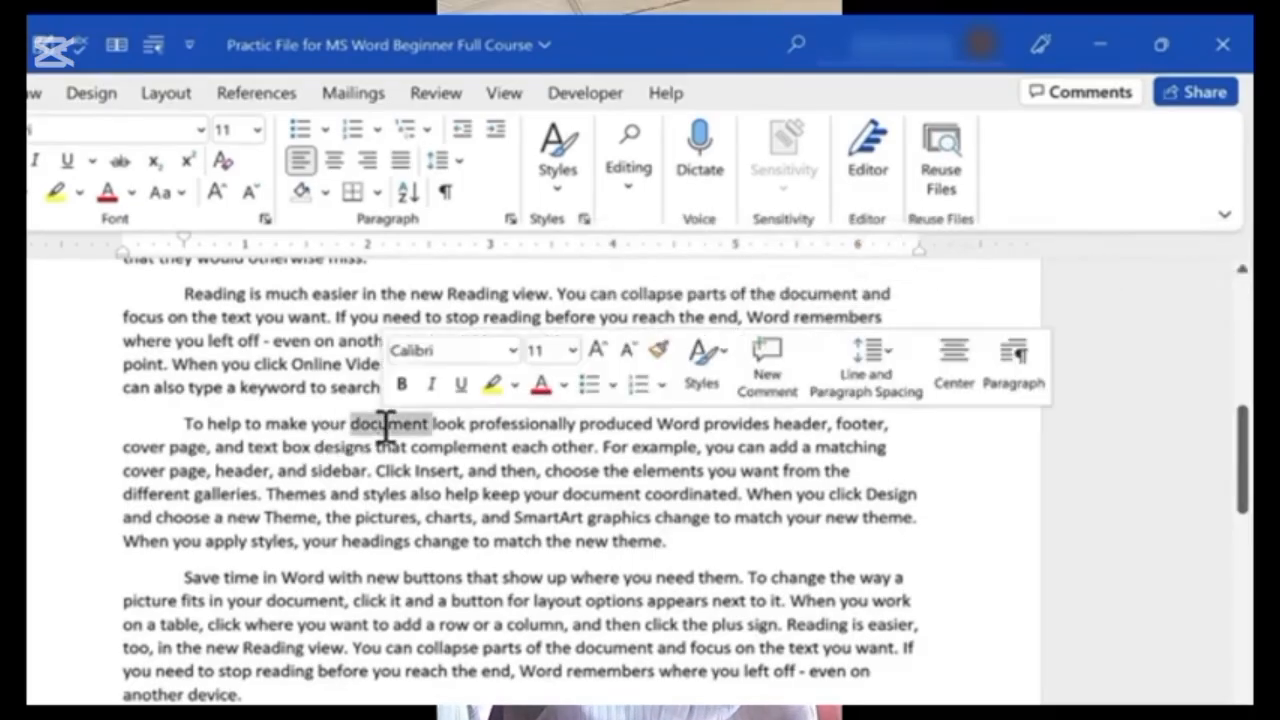
double_click(345, 580)
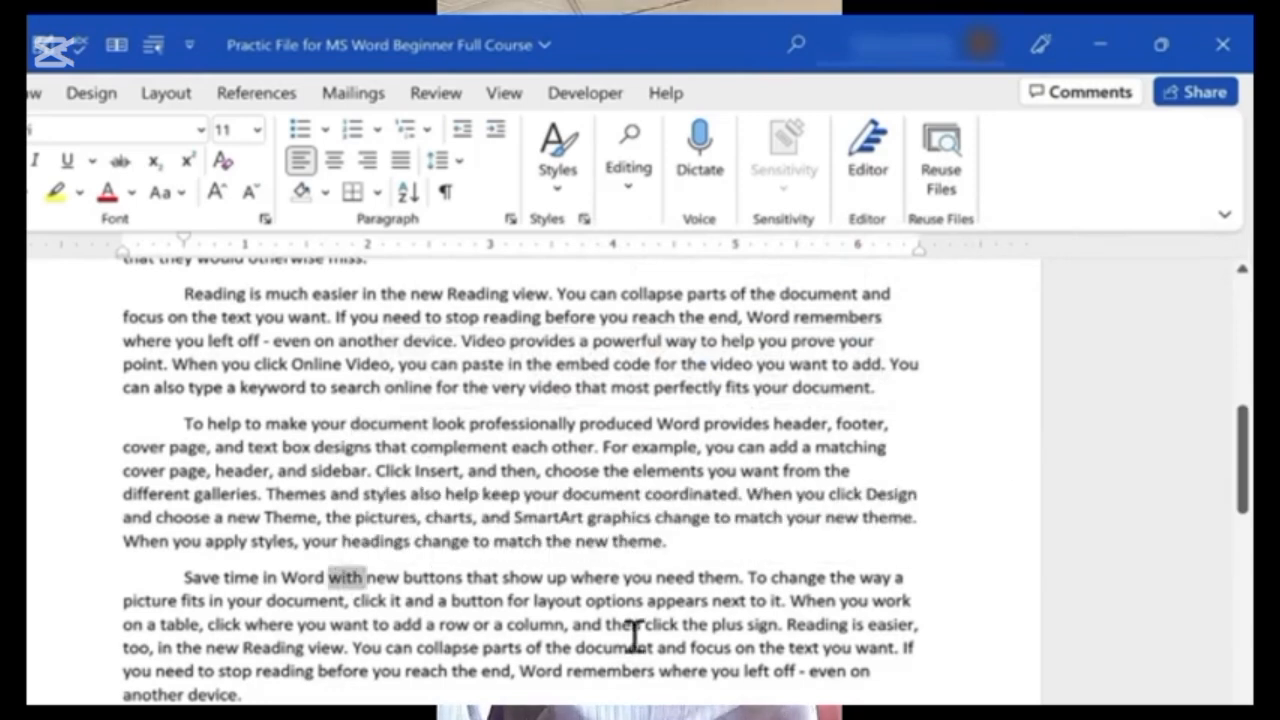
click(758, 600)
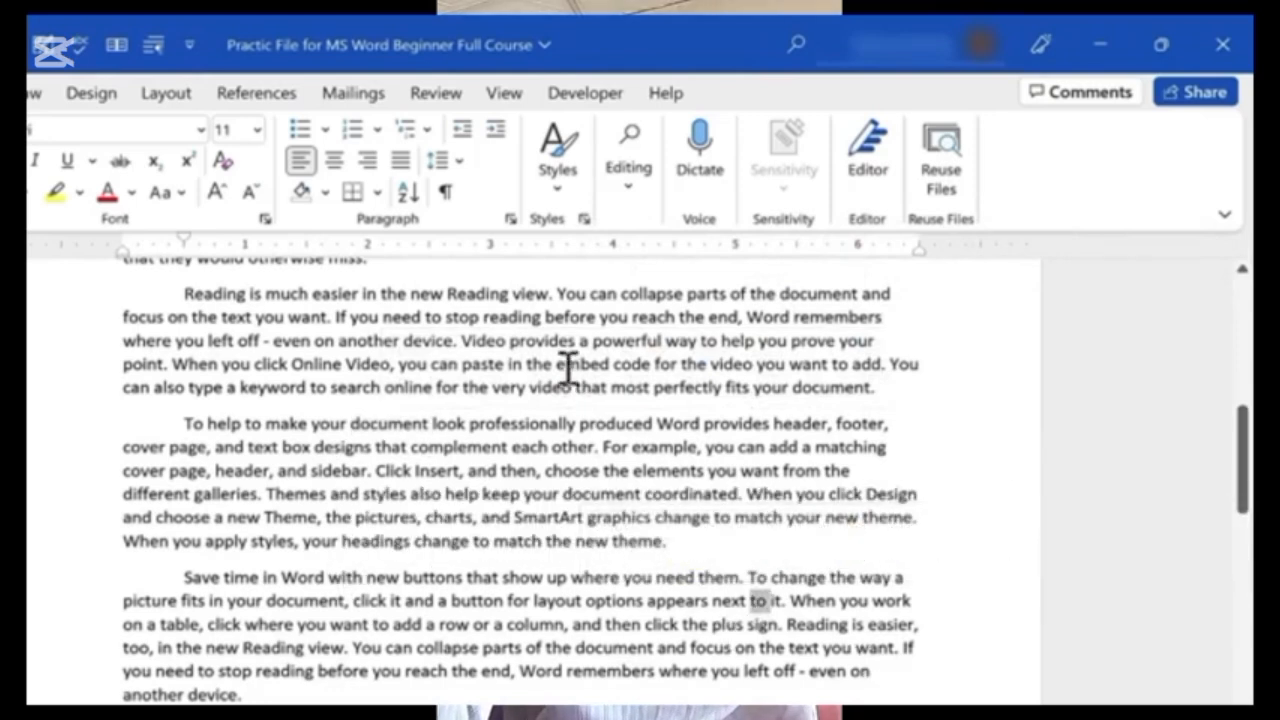
- Replace the capitalized "Reading" before "view" in the "Reading is much easier" sentence with "reading" and undo the replacement
double_click(493, 293)
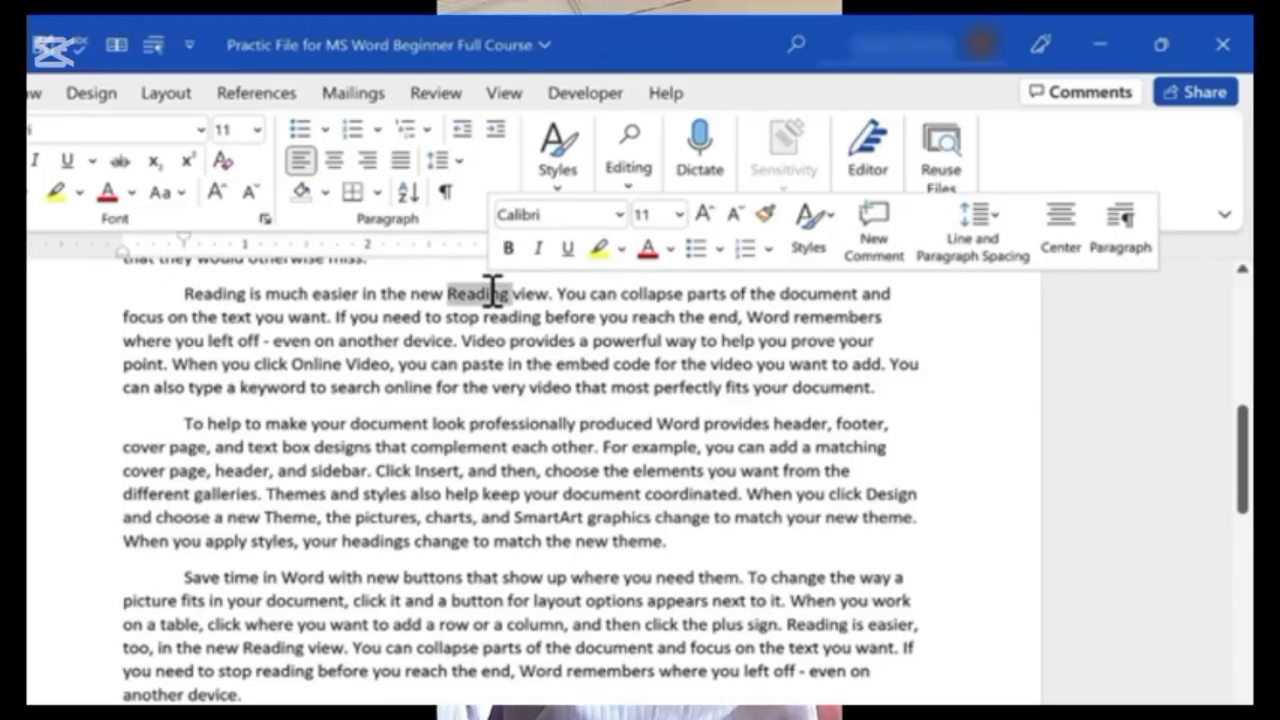
text(reading)
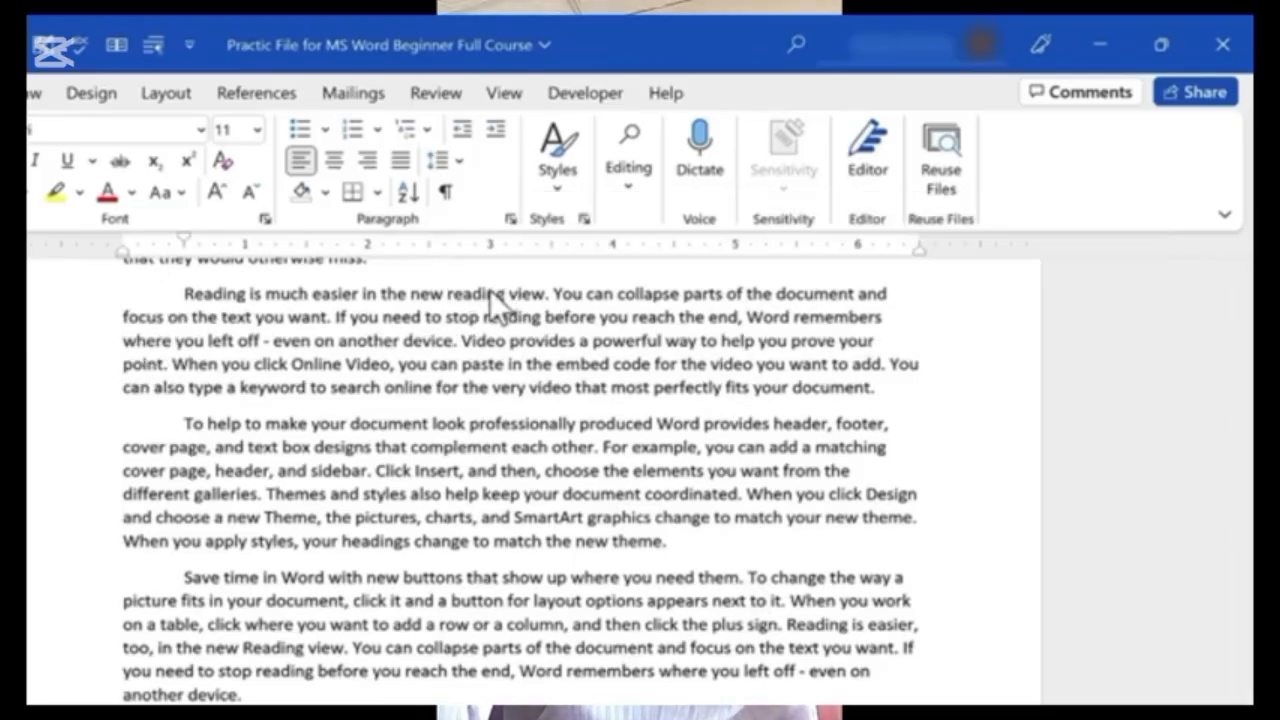
key(ctrl+z)
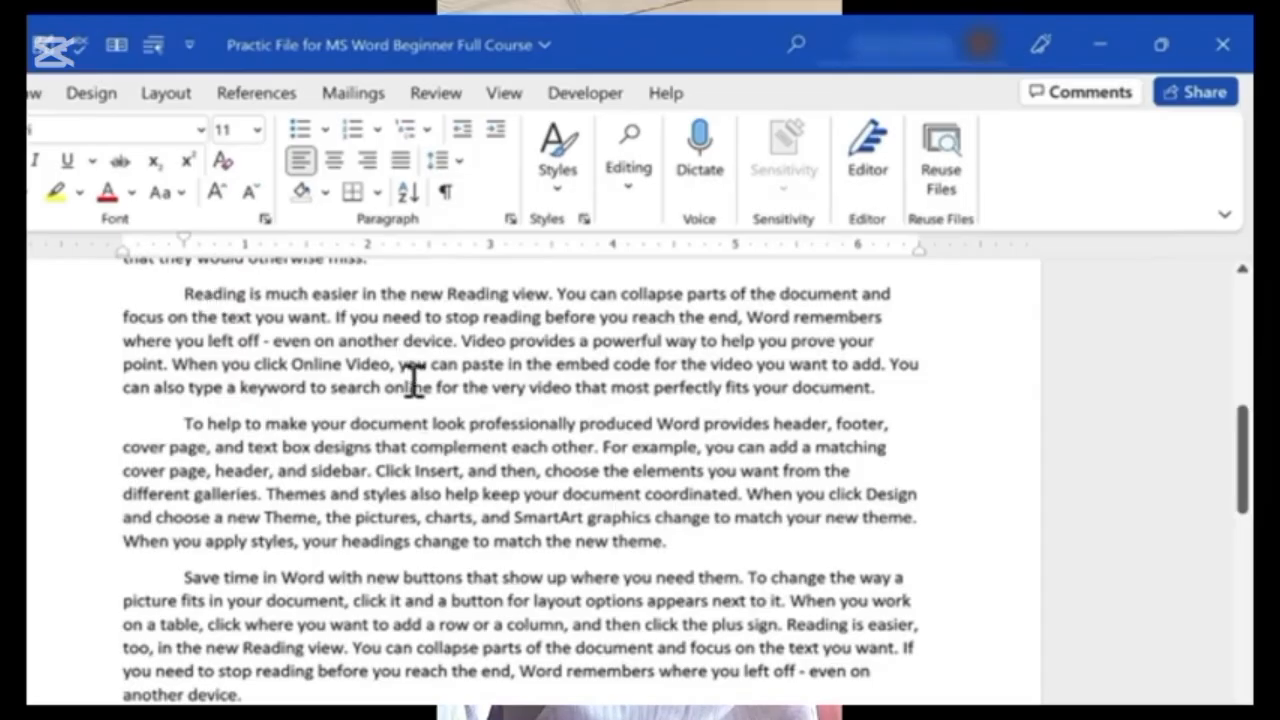
- Cut the whole "Reading is much easier" paragraph from page 1 and paste it after the last paragraph of the document
triple_click(217, 290)
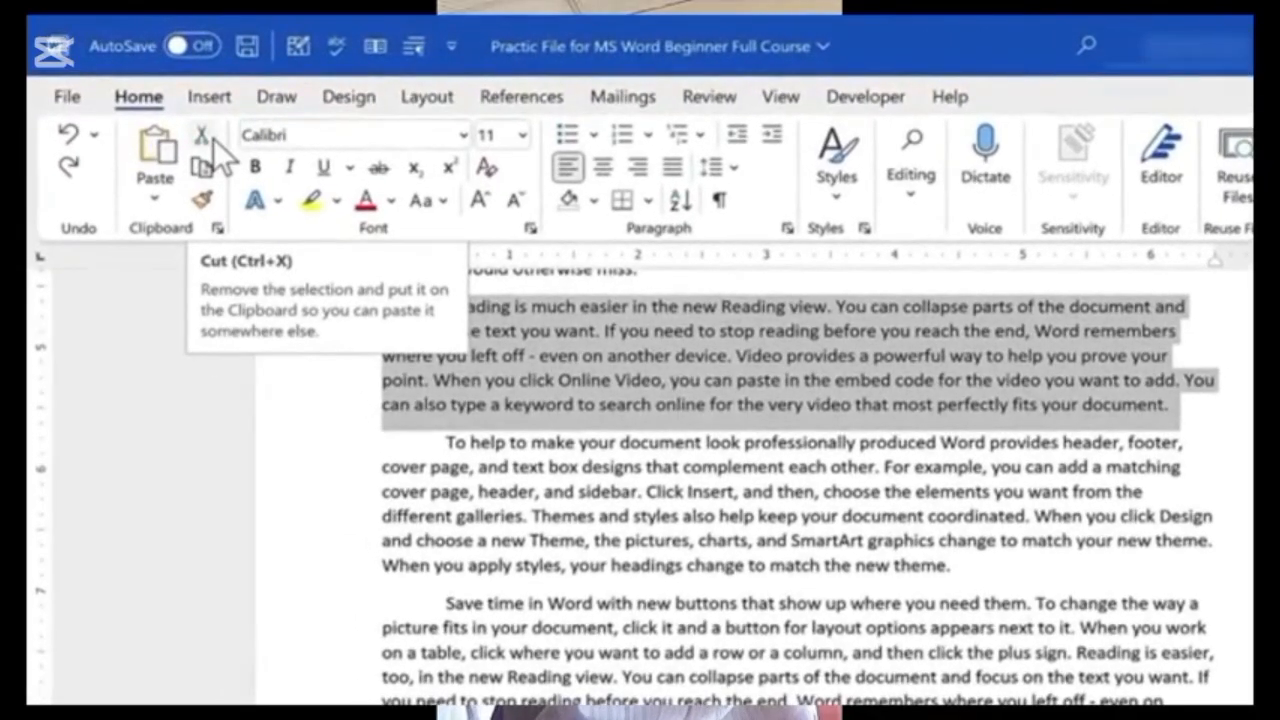
click(200, 133)
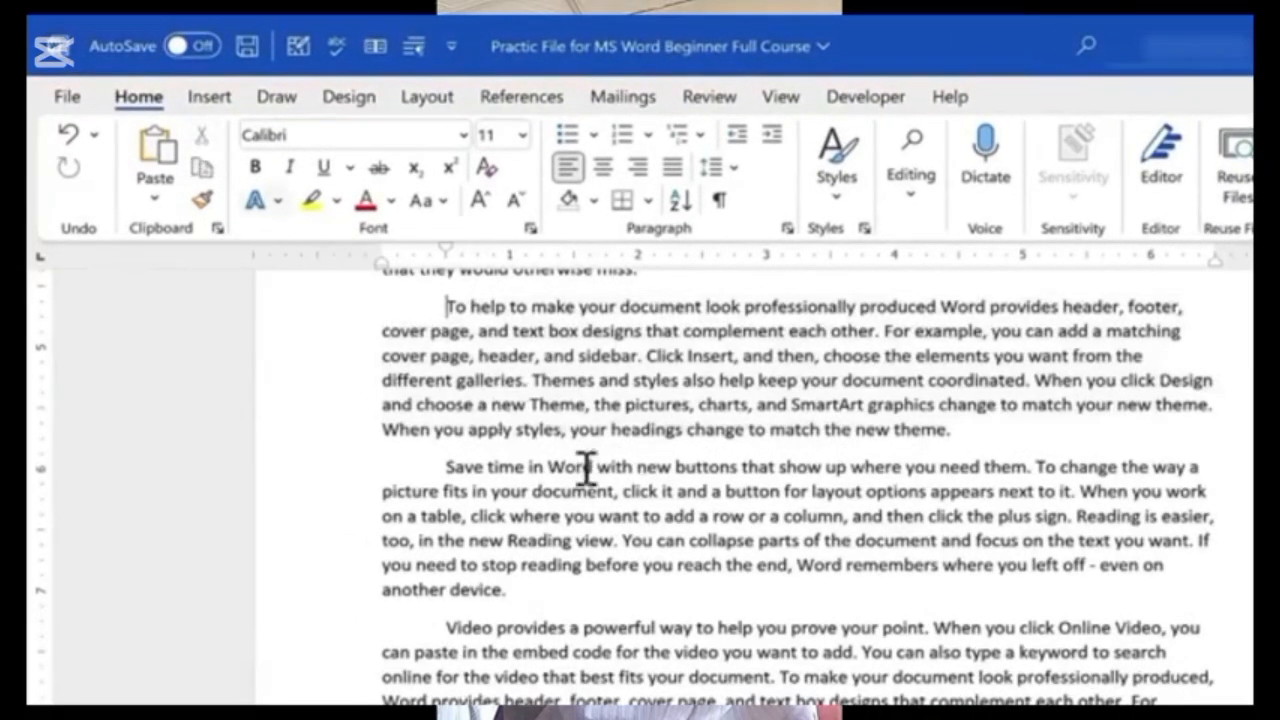
scroll(1218, 562, down, 15)
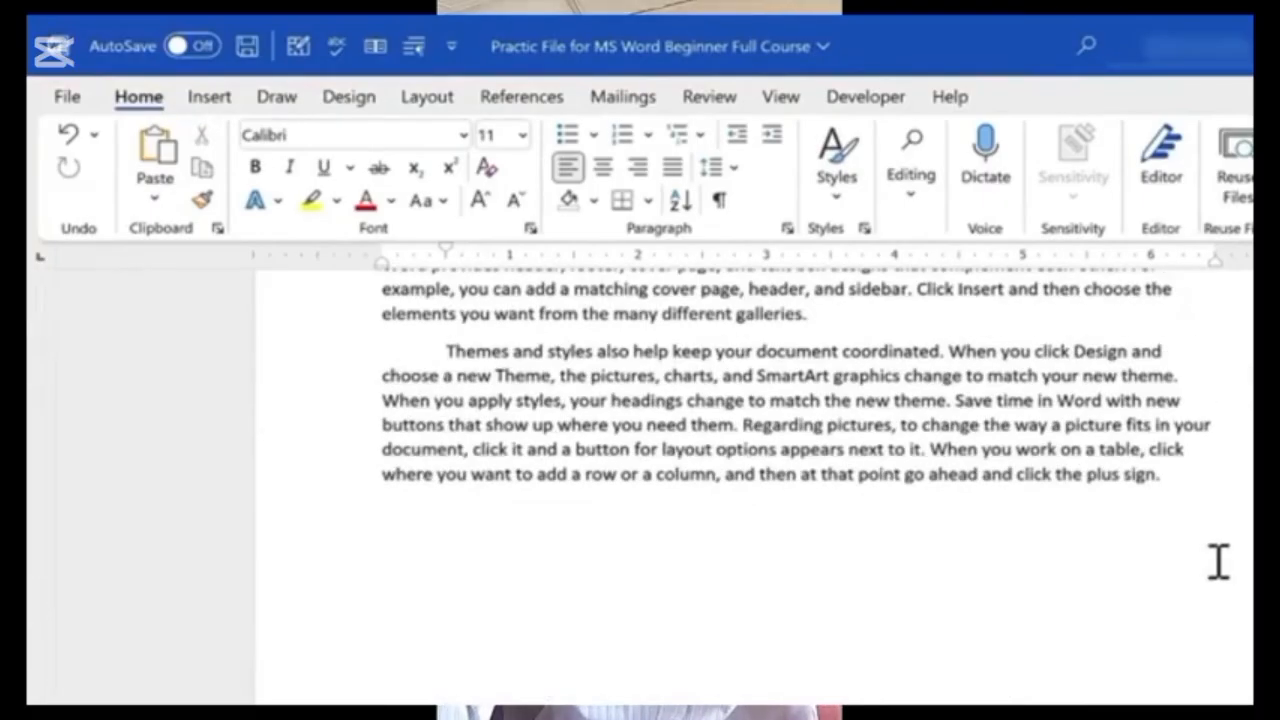
click(1066, 565)
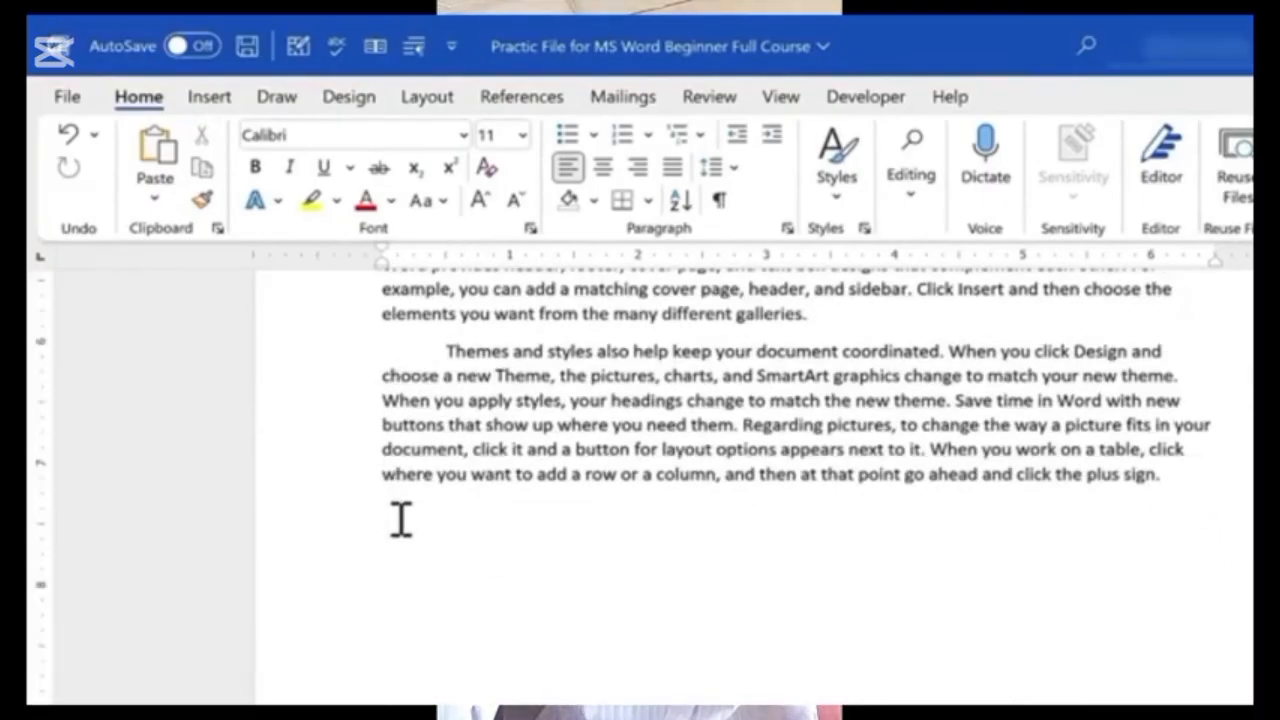
click(1206, 476)
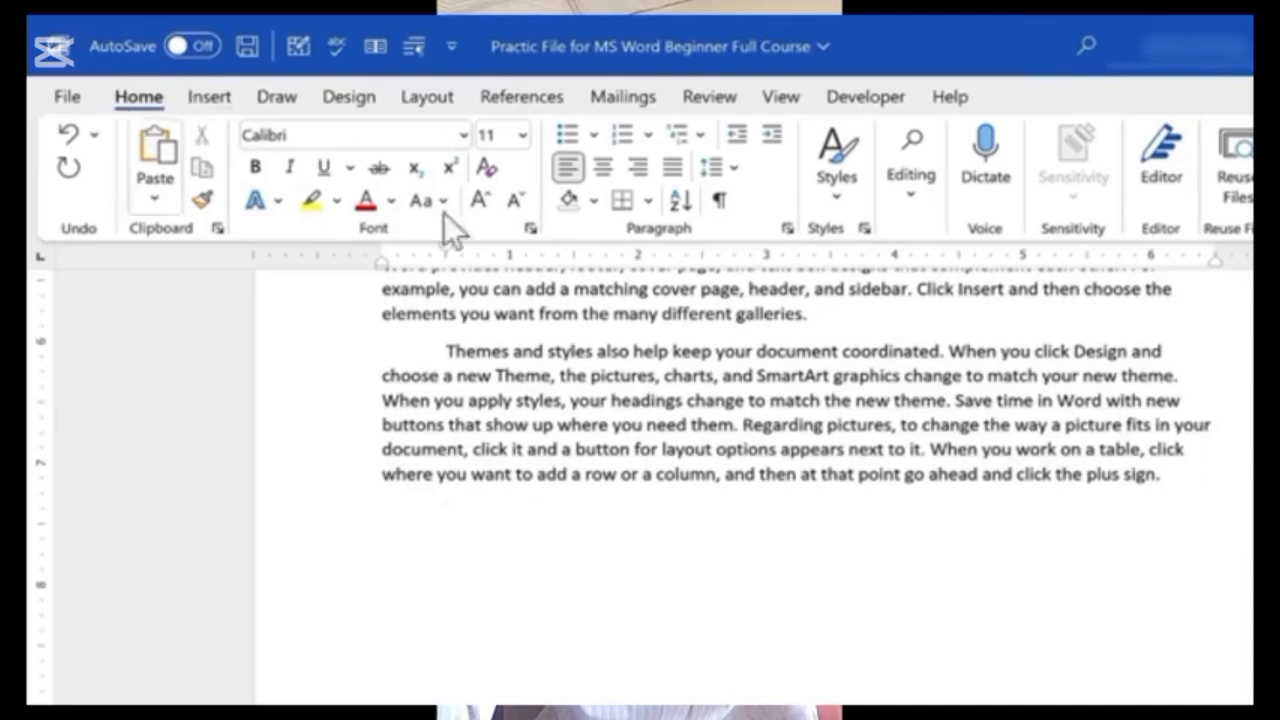
click(163, 155)
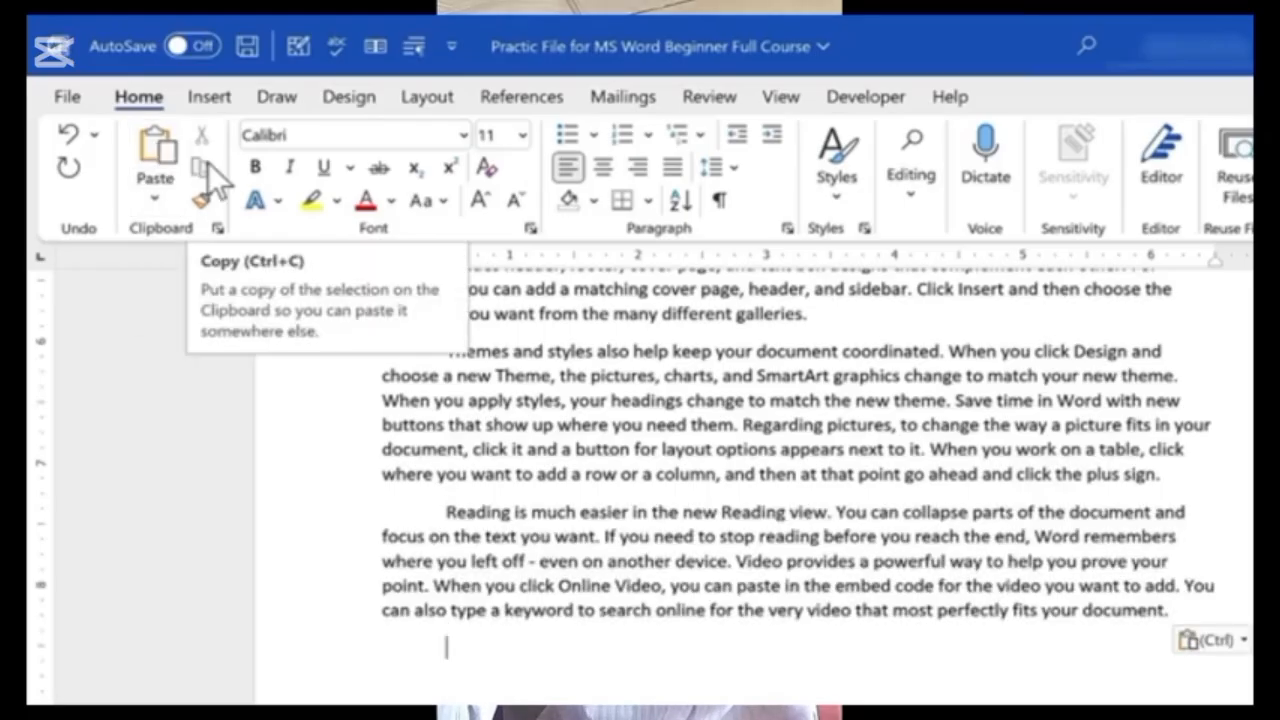
- Move the final "Themes and styles" paragraph below the "Reading is much easier" paragraph at the document's end using cut and paste
triple_click(483, 357)
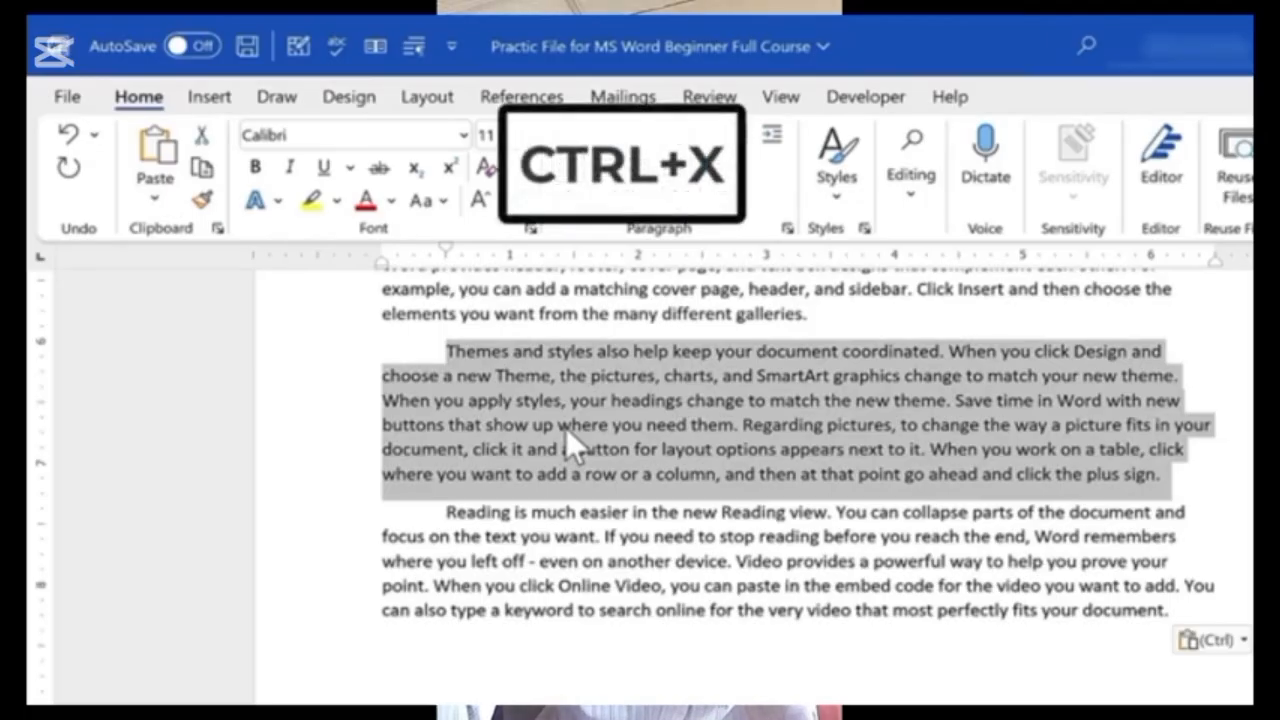
key(ctrl+x)
click(1080, 491)
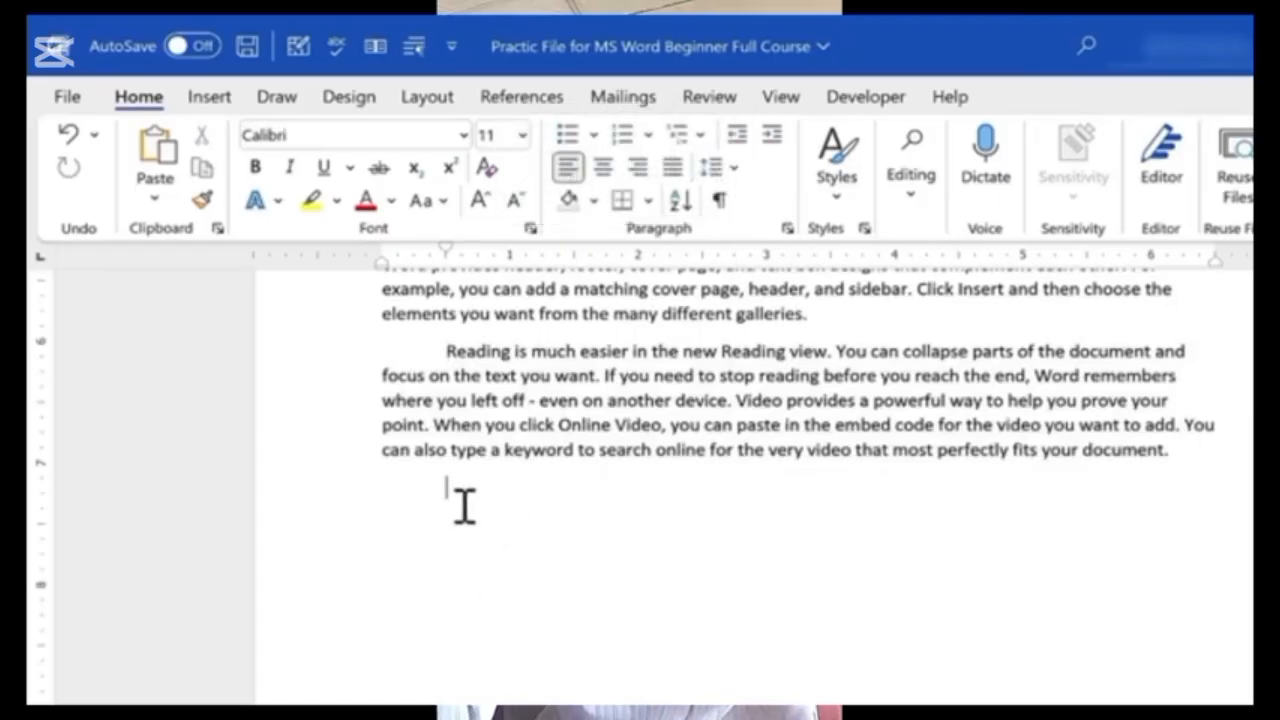
key(ctrl+v)
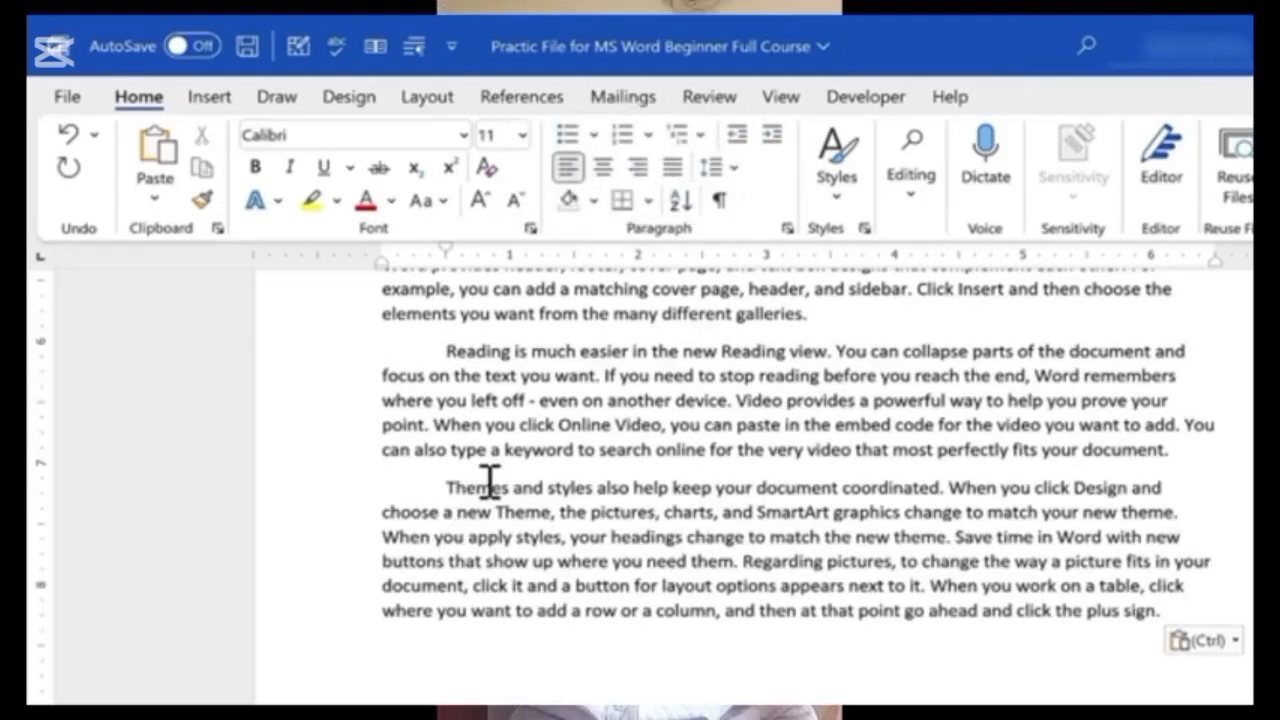
- Copy the last "Themes and styles" paragraph and paste the copy directly below it at the end of the document
triple_click(490, 485)
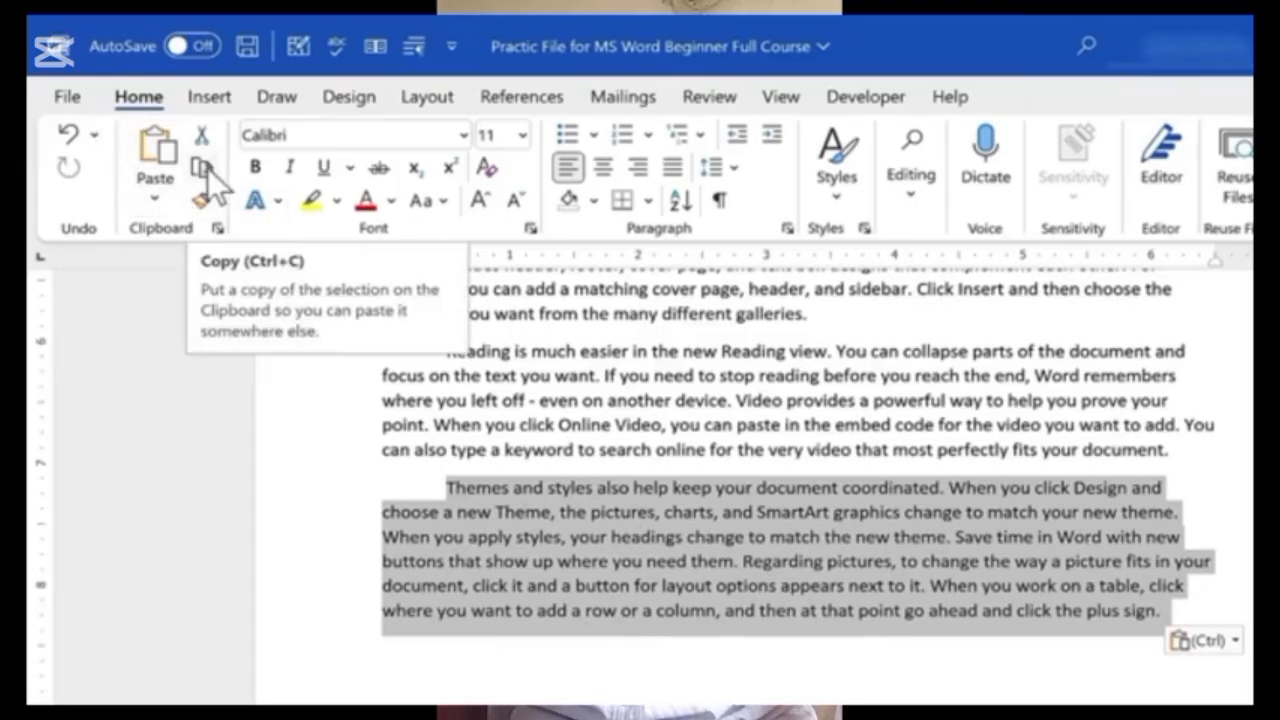
key(ctrl+c)
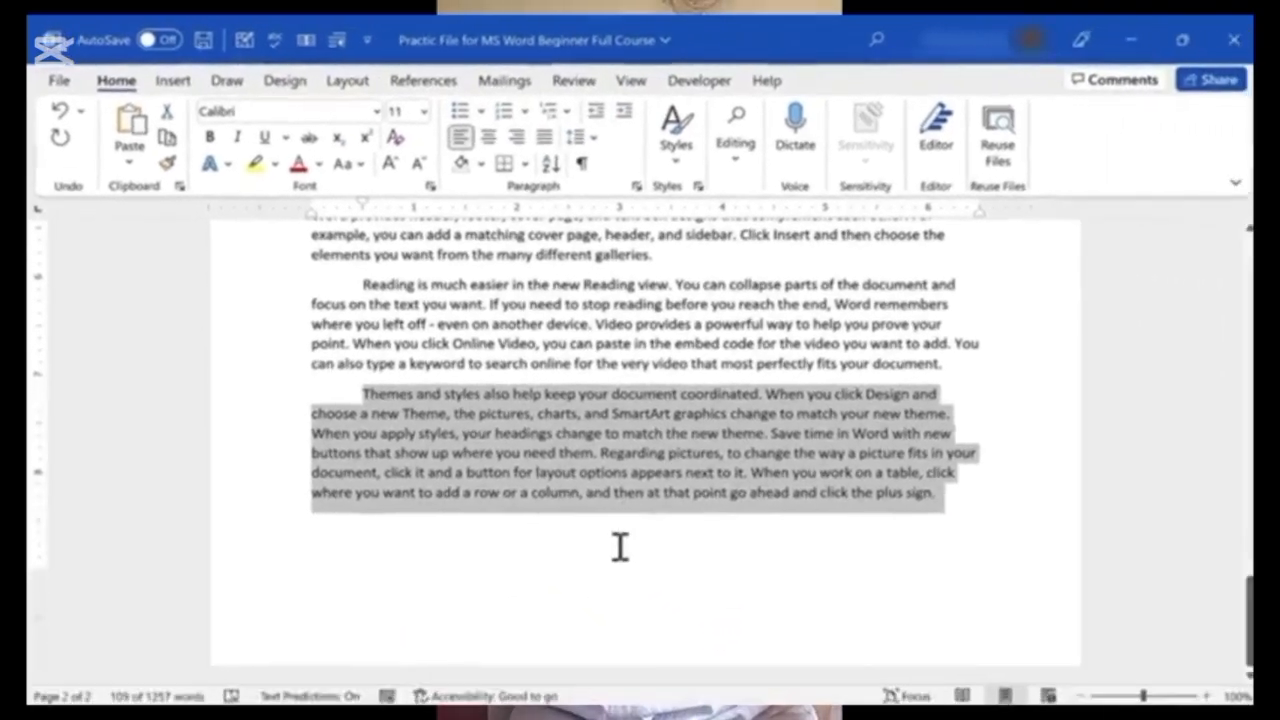
click(620, 546)
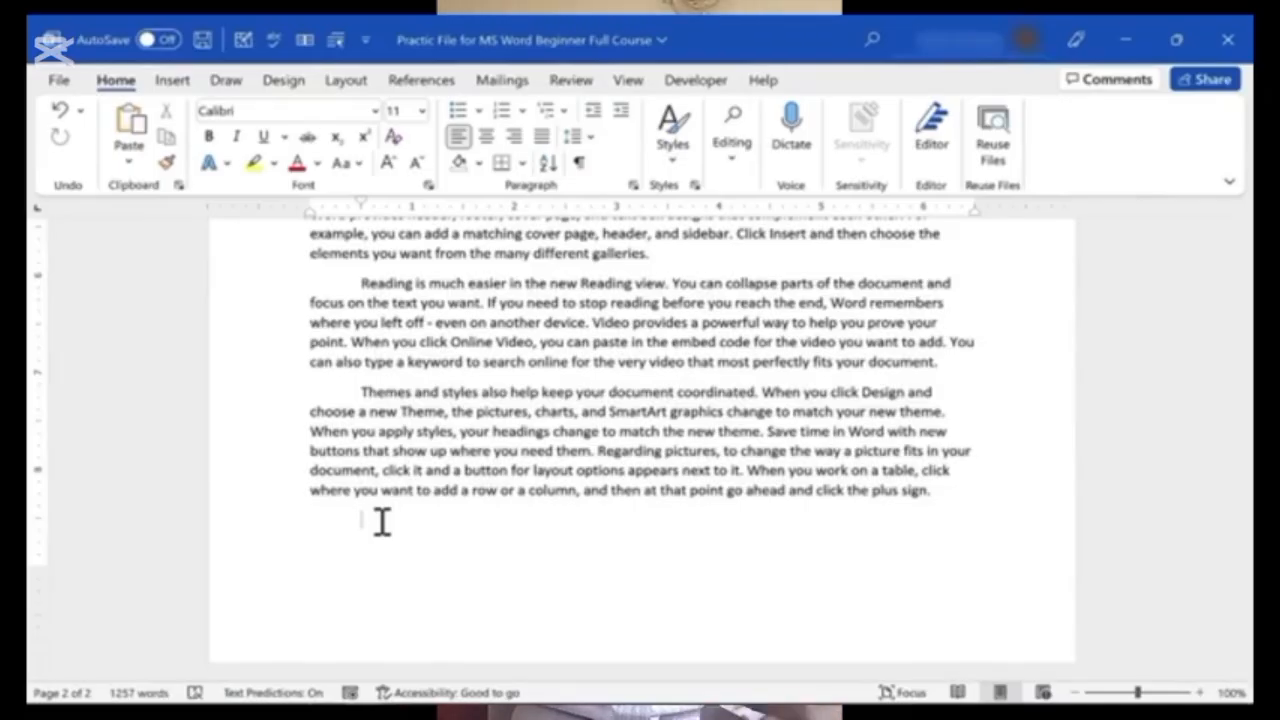
key(ctrl+v)
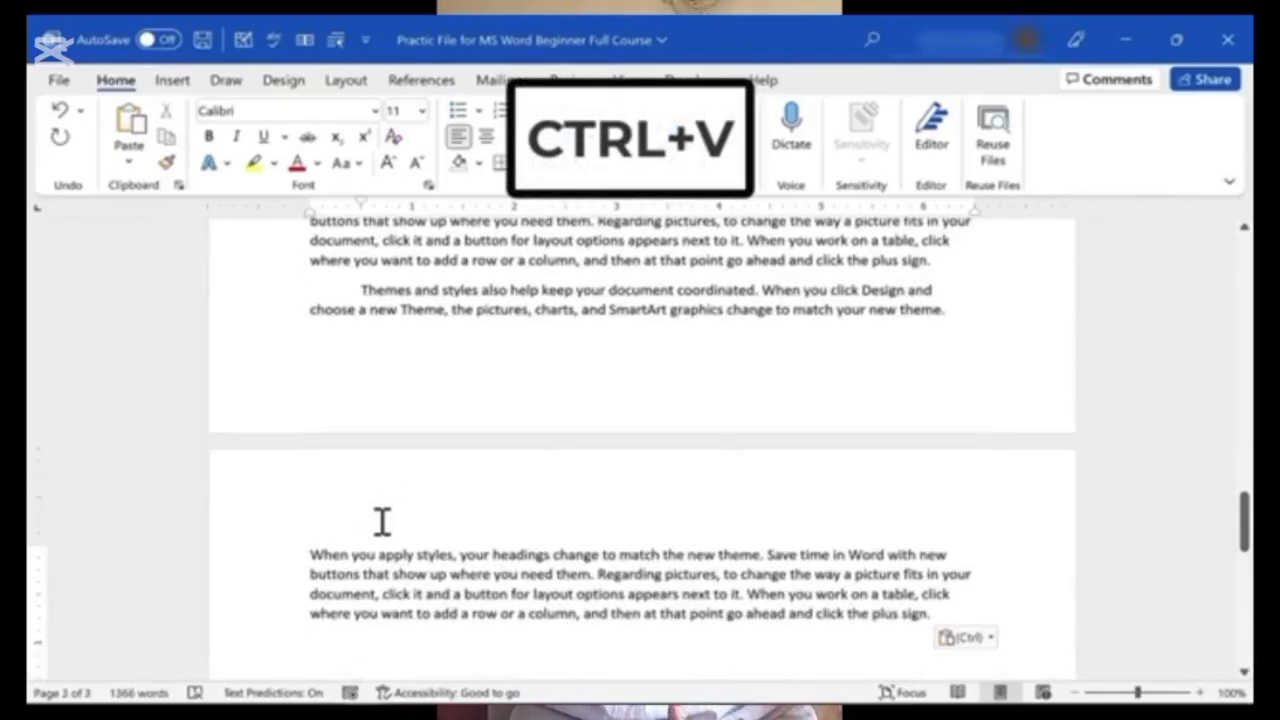
- Set up a find-and-replace that looks for "Word" and replaces it with "Wordy"
scroll(667, 430, up, 2)
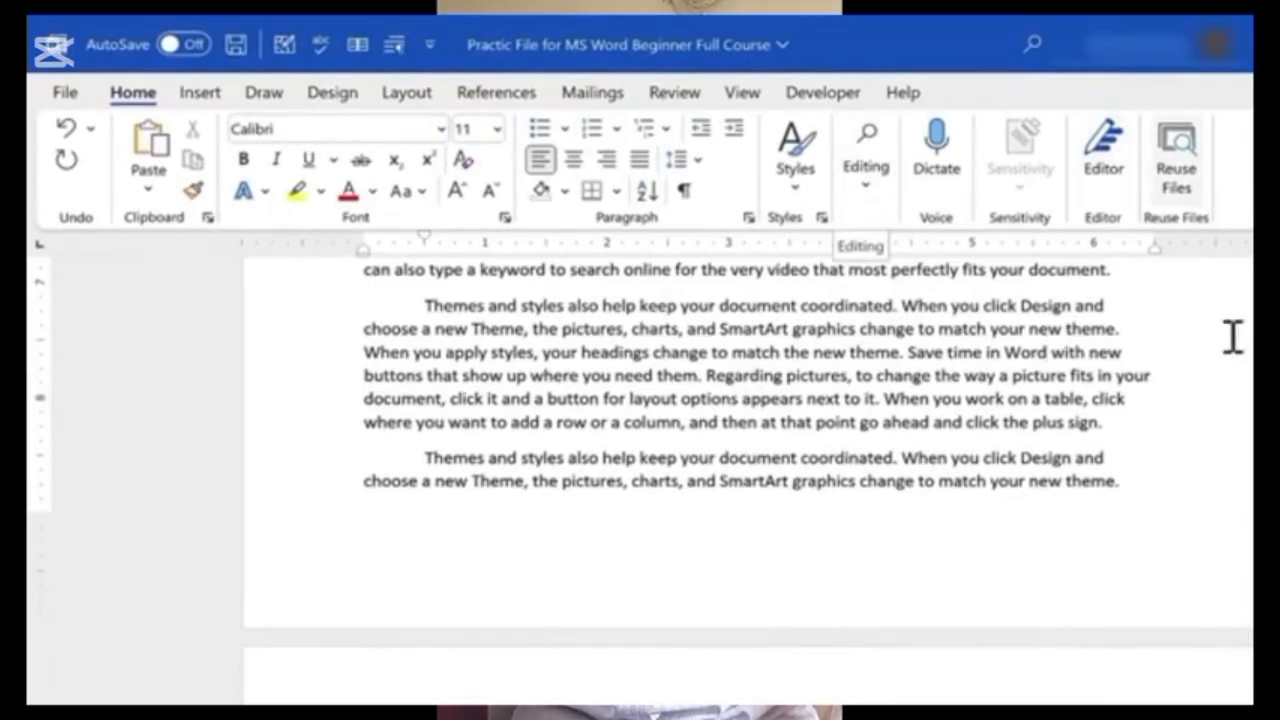
click(867, 192)
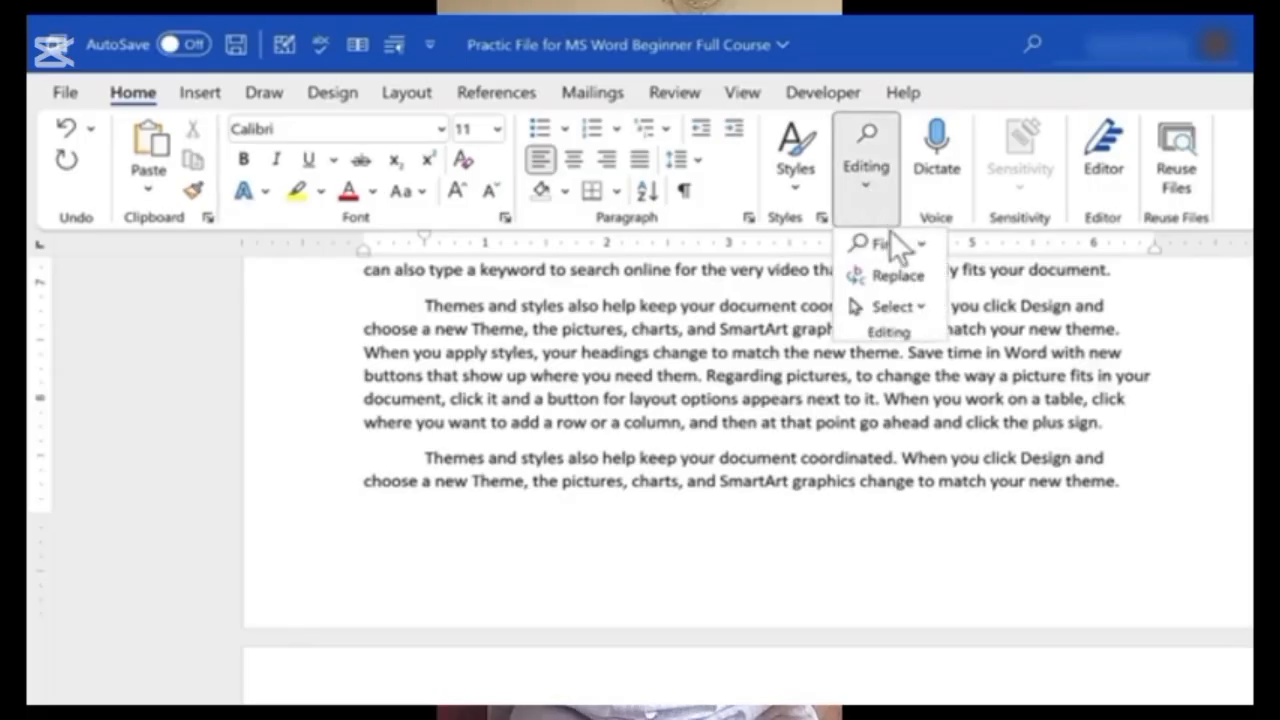
click(917, 276)
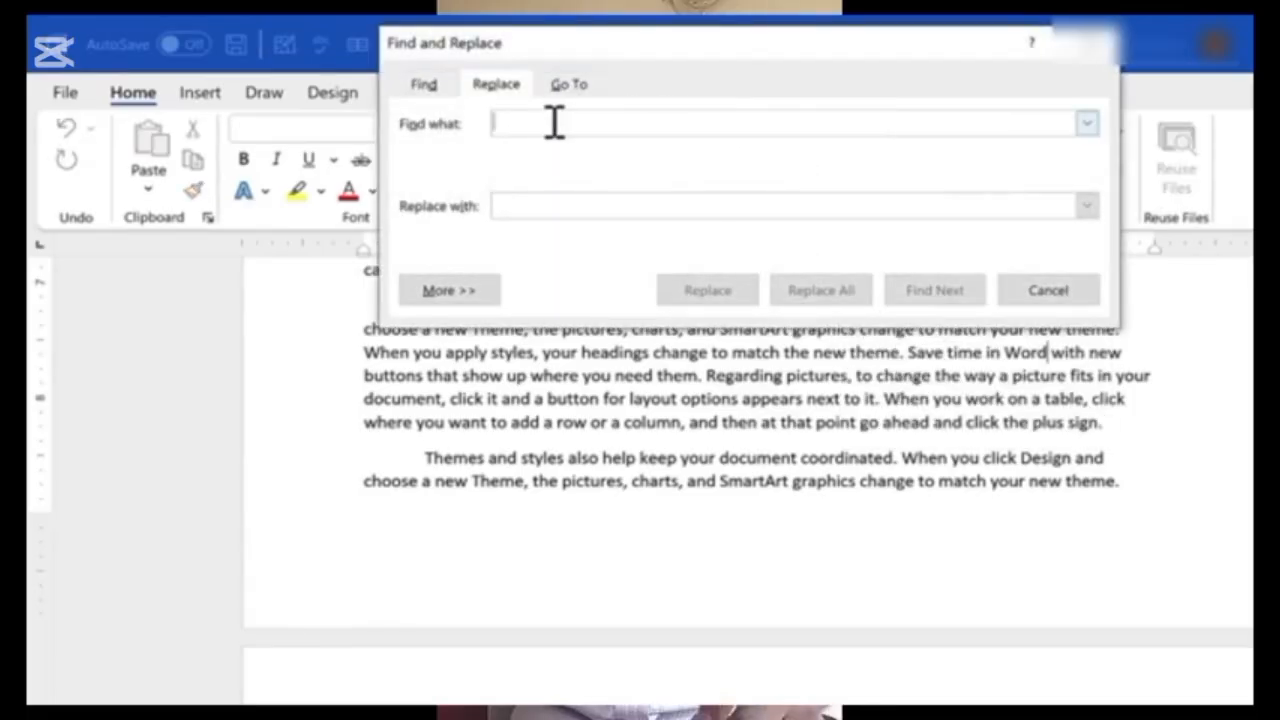
text(Word)
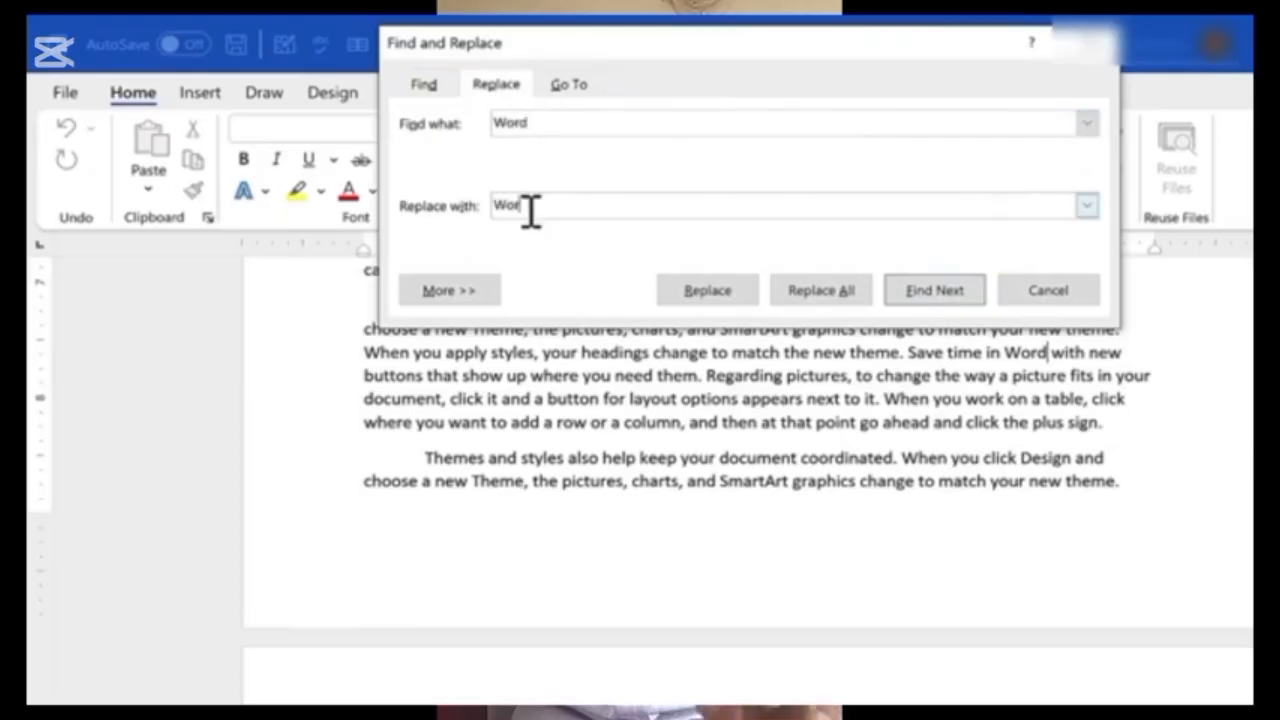
click(530, 210)
text(Wordy)
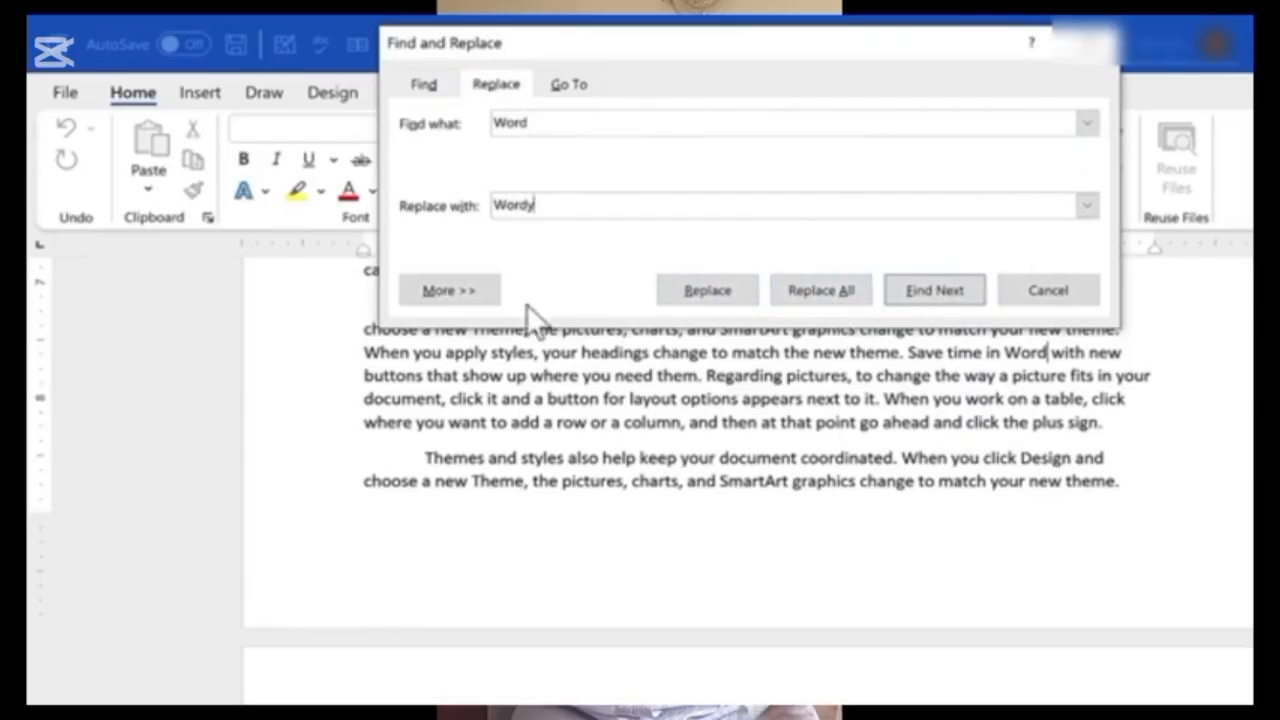
- Restrict the replacement to matching case and whole words only, replace all occurrences, and close the Find and Replace dialog
click(466, 294)
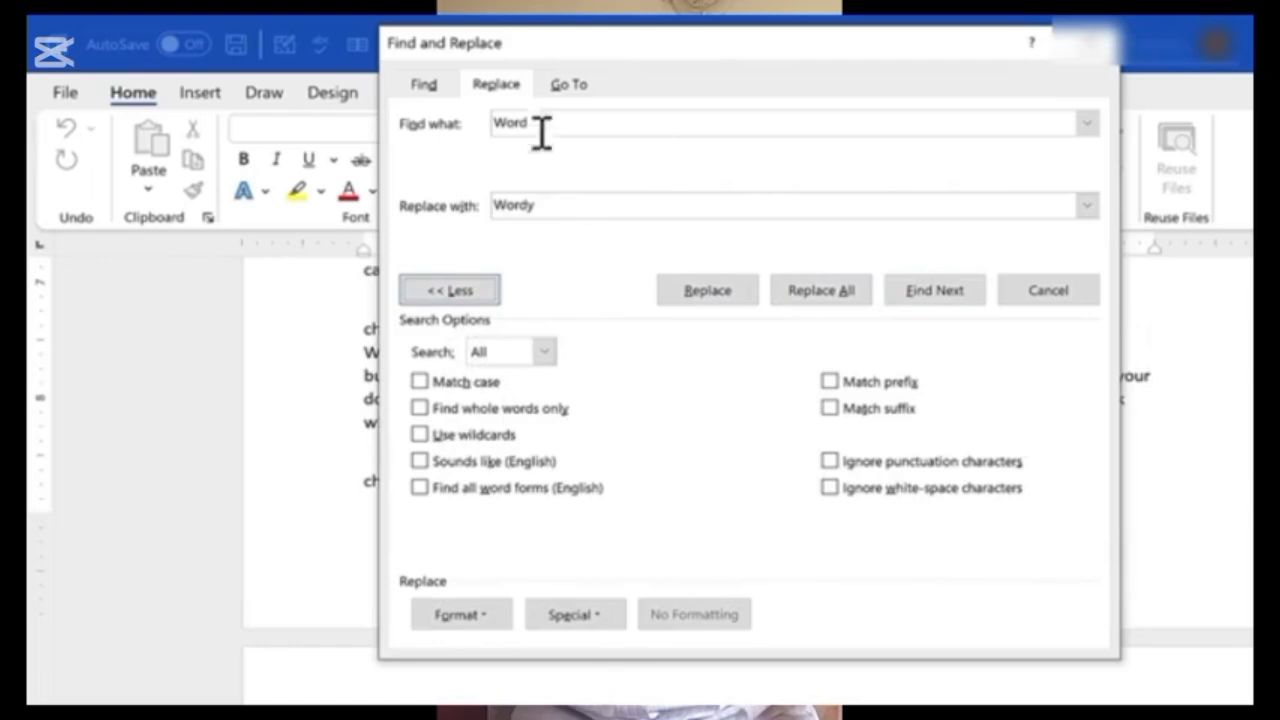
double_click(495, 122)
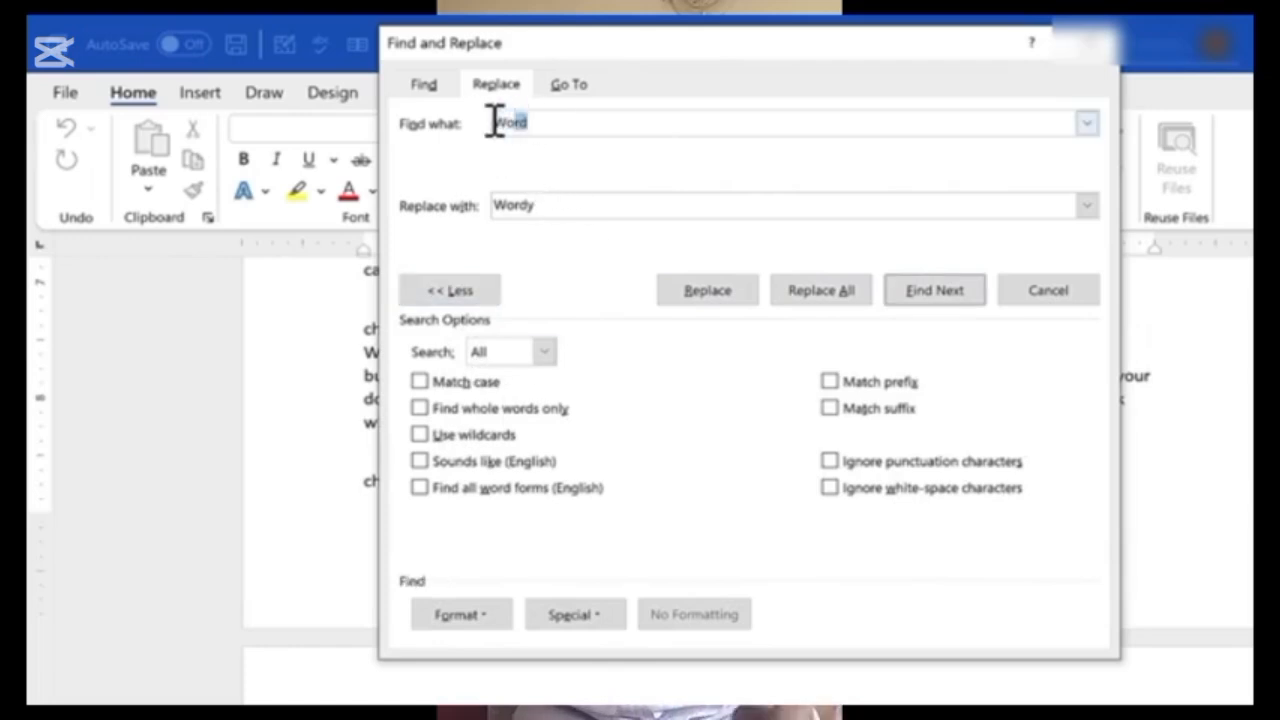
click(420, 384)
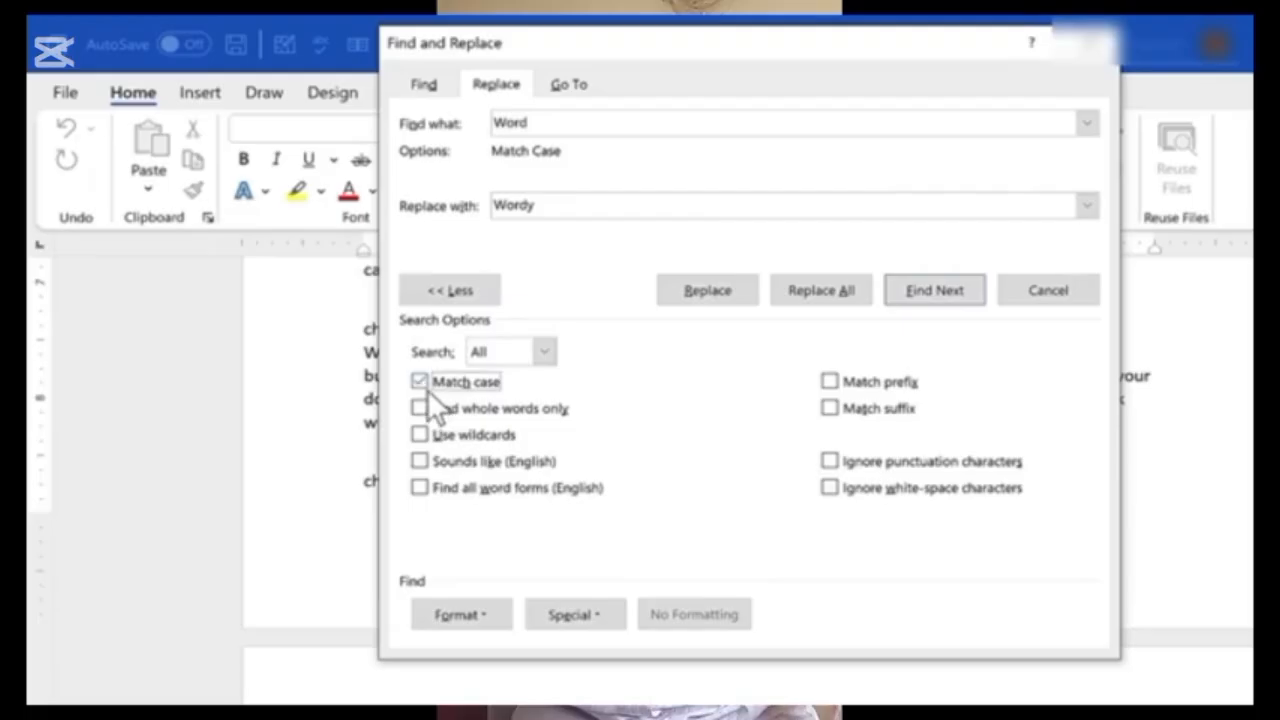
click(427, 409)
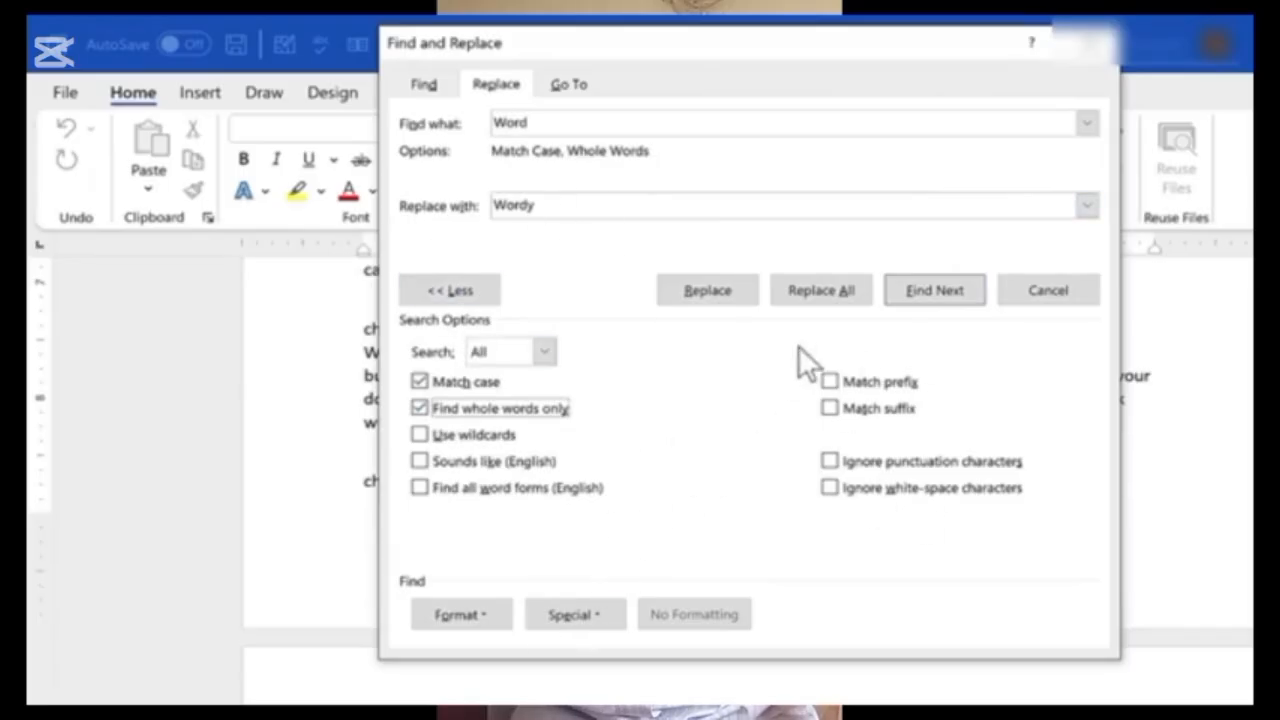
click(842, 295)
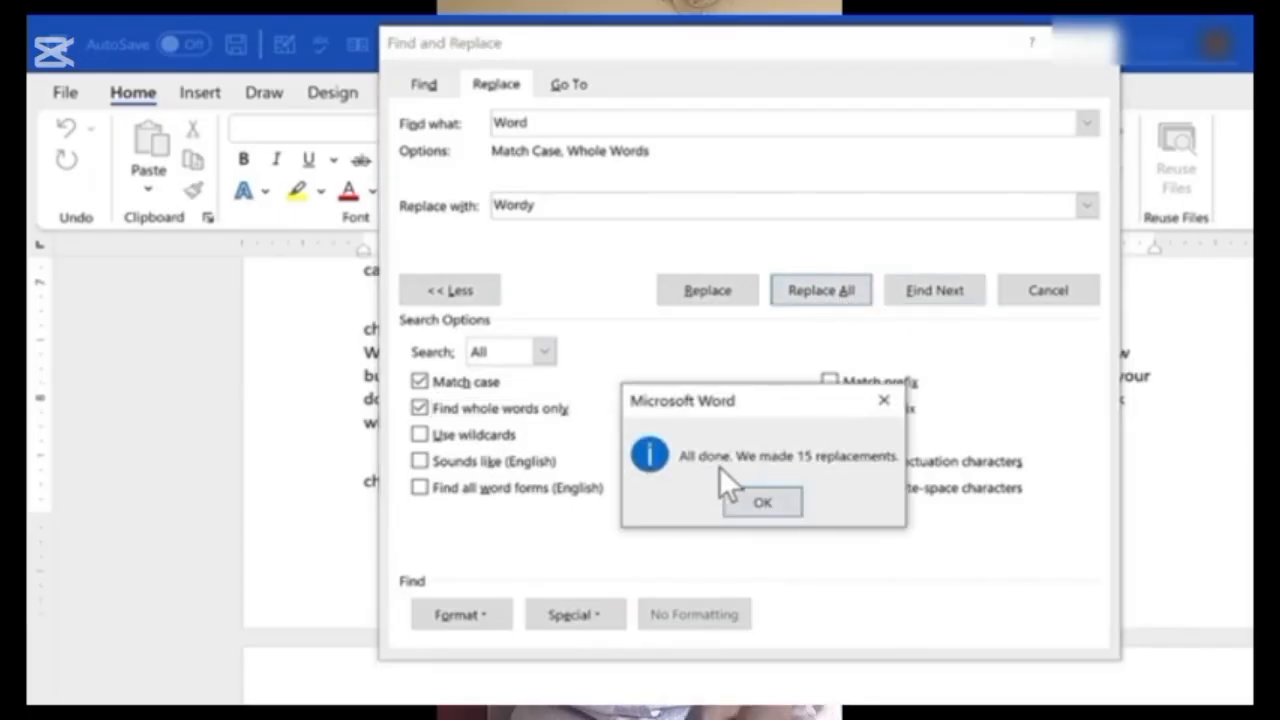
click(769, 501)
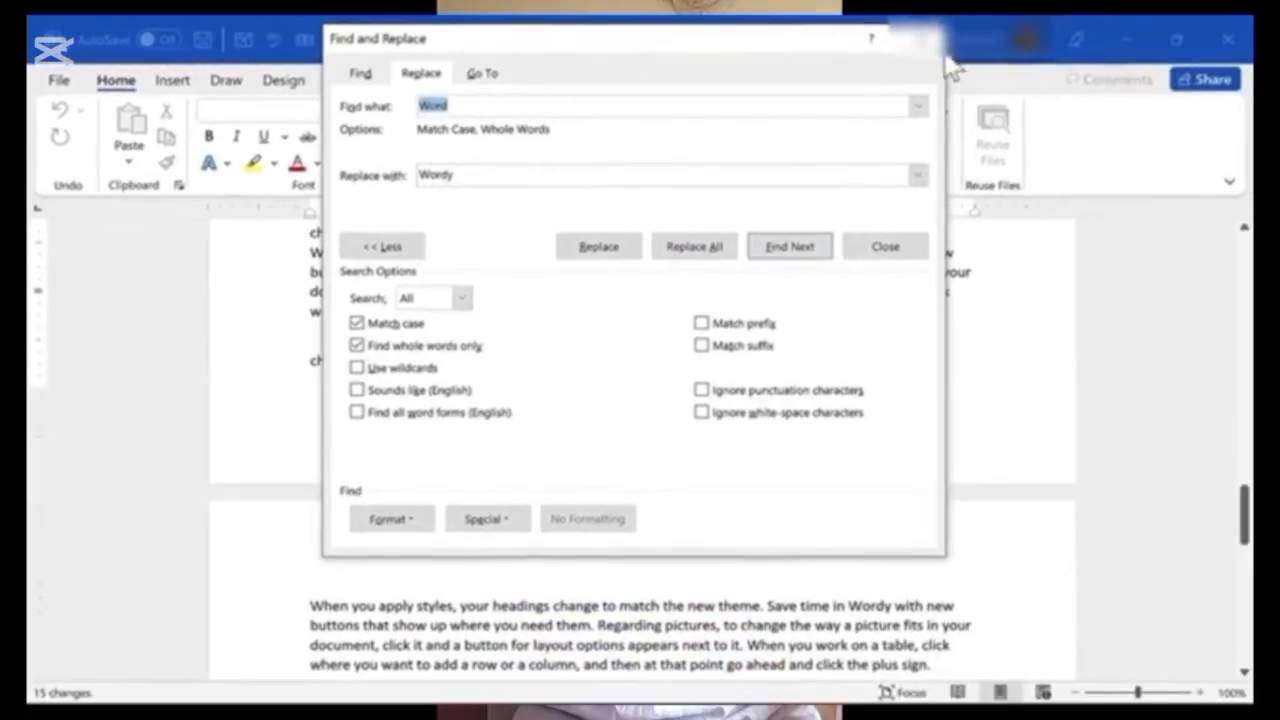
click(924, 40)
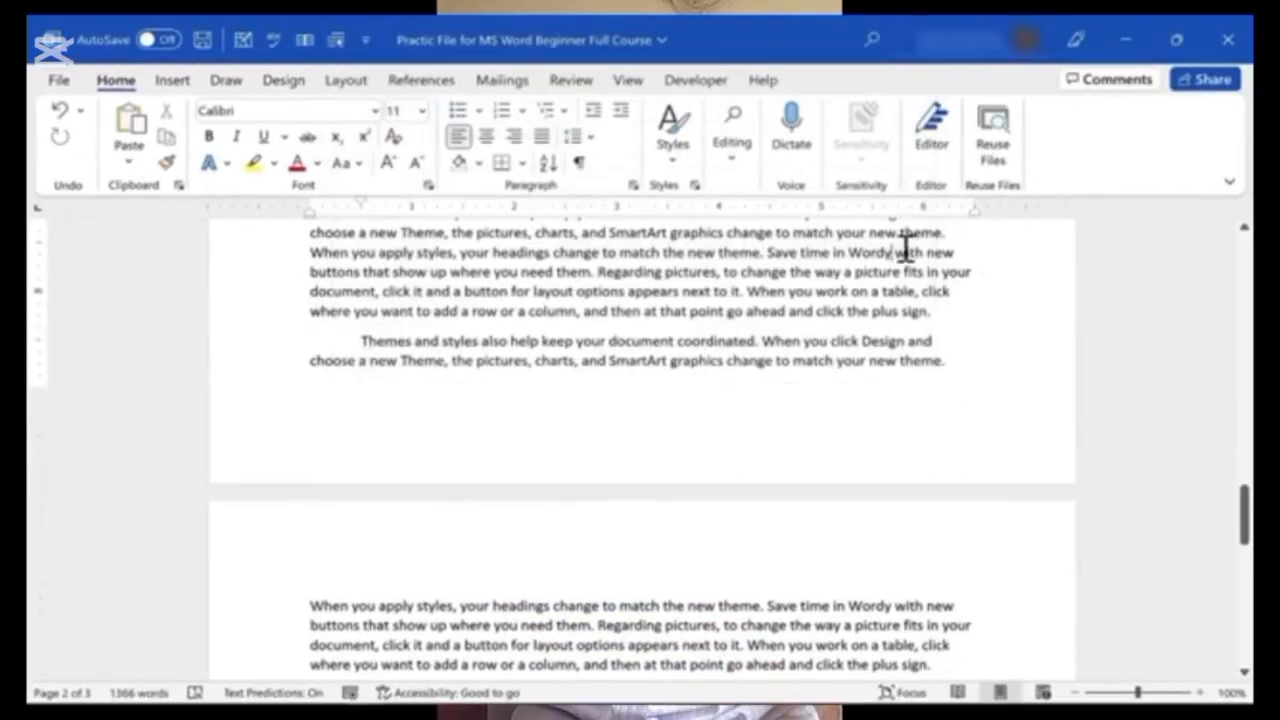
- Select the whole "Reading is easier, too" paragraph near the top of page 2
scroll(894, 420, up, 1)
scroll(891, 477, down, 2)
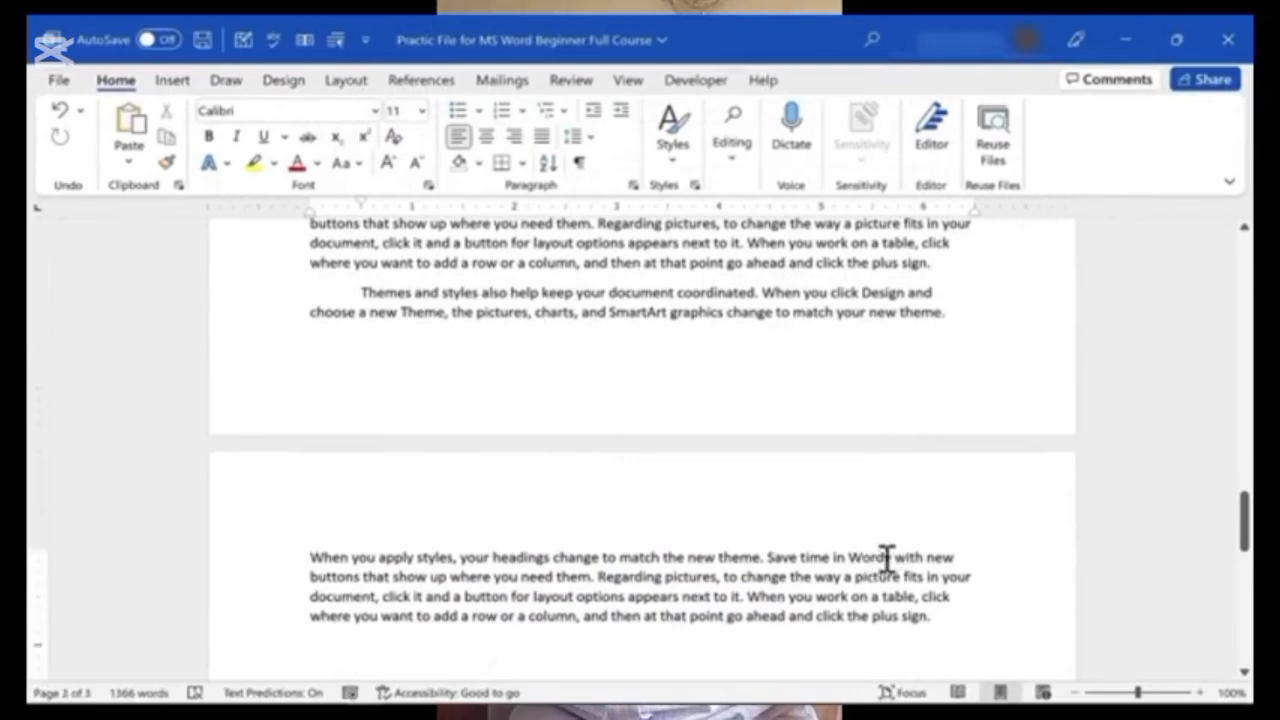
scroll(887, 556, up, 10)
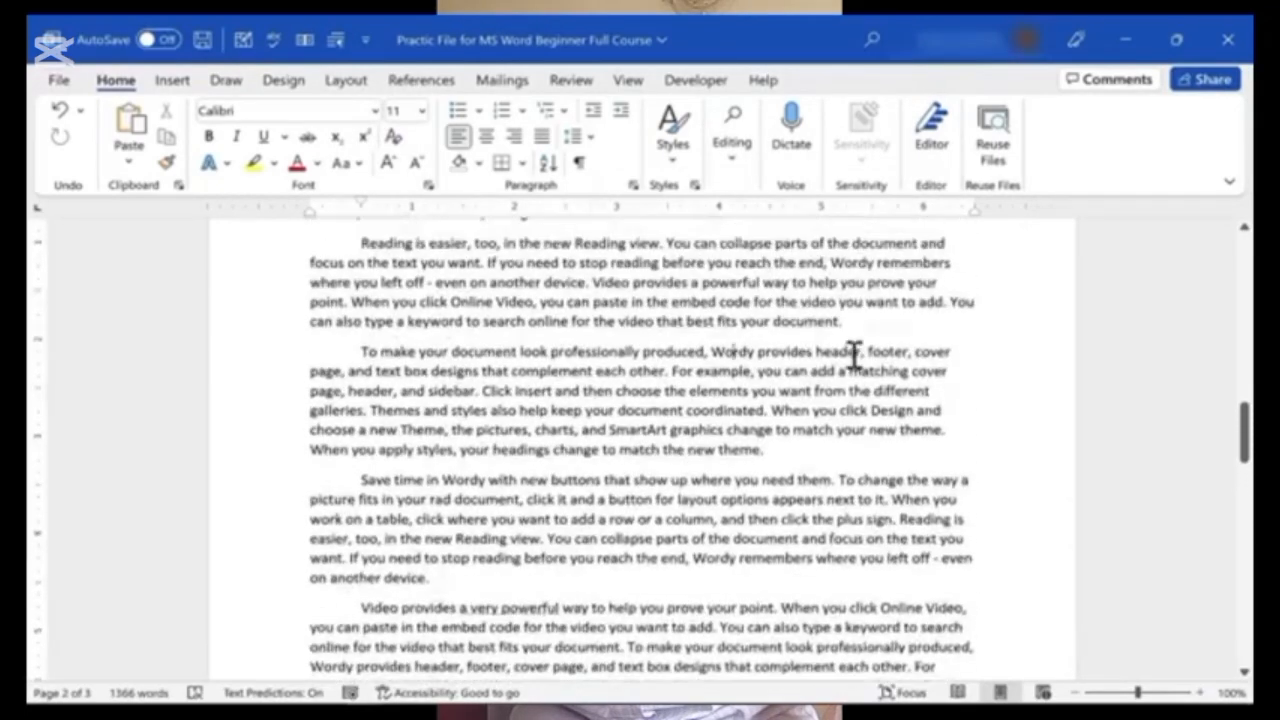
scroll(850, 358, up, 4)
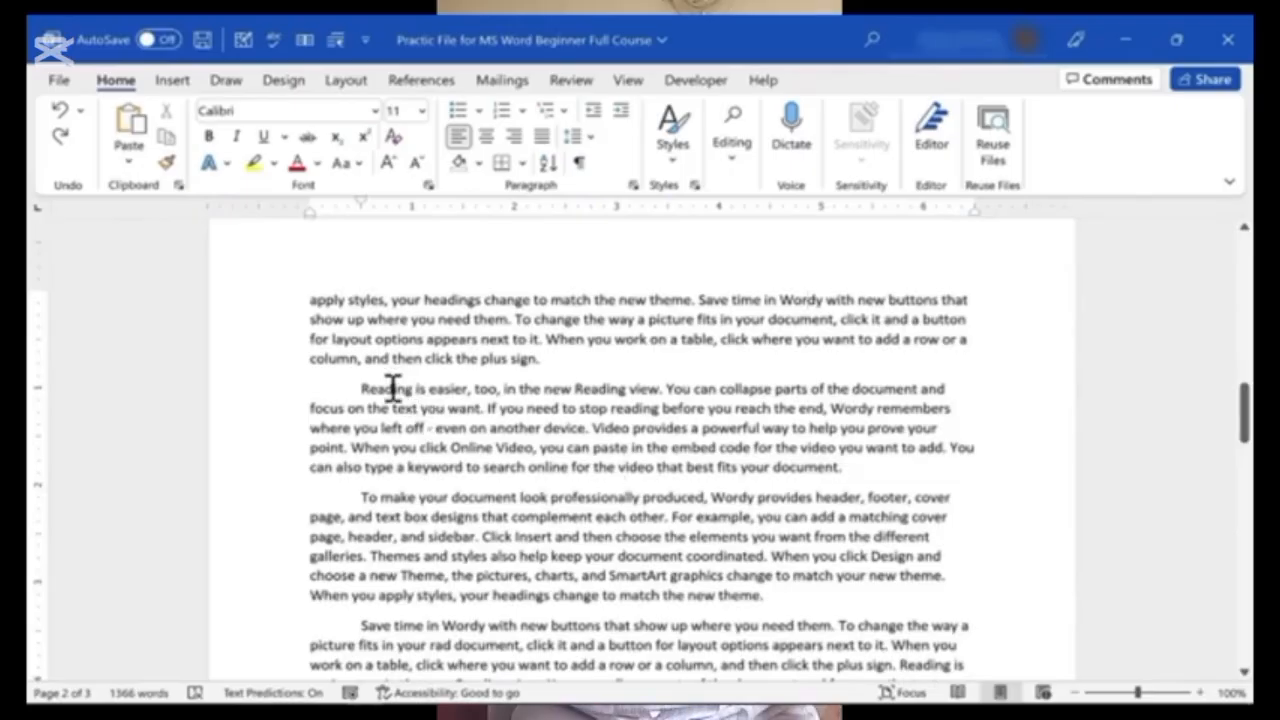
triple_click(386, 389)
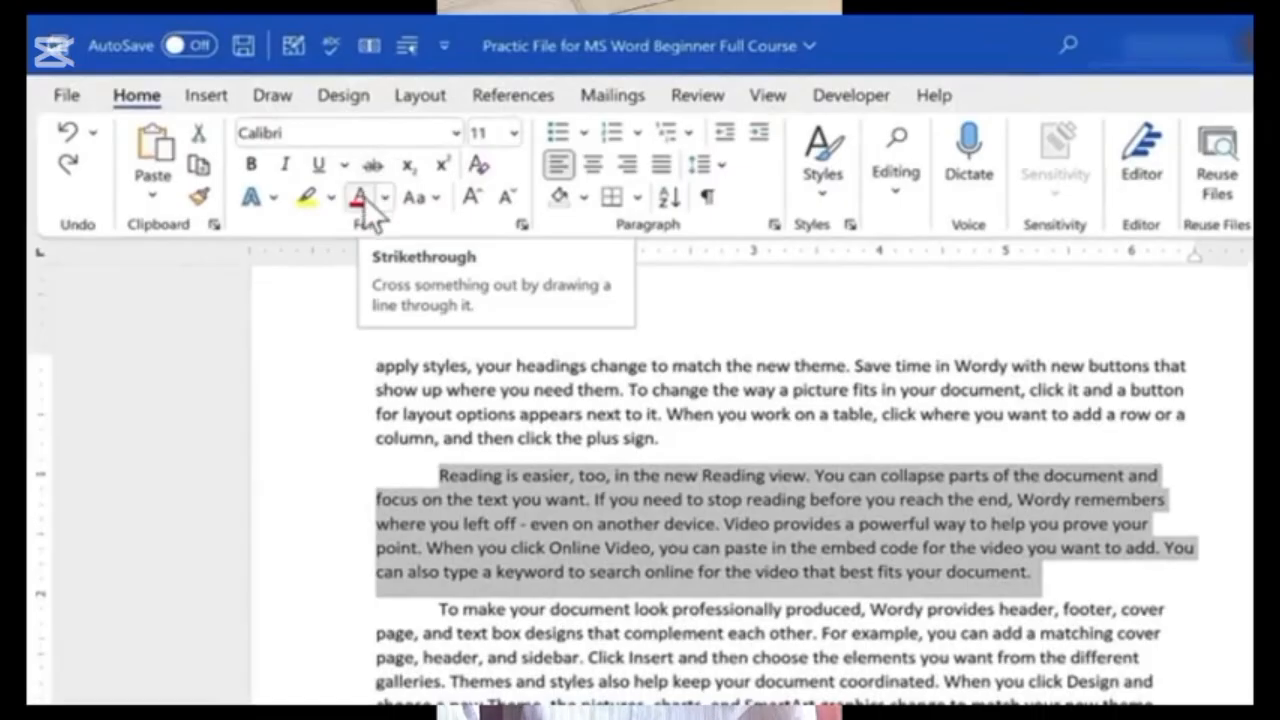
- Try font sizes 14 and 77 on the selected paragraph, undo both changes, and browse the available fonts
click(515, 134)
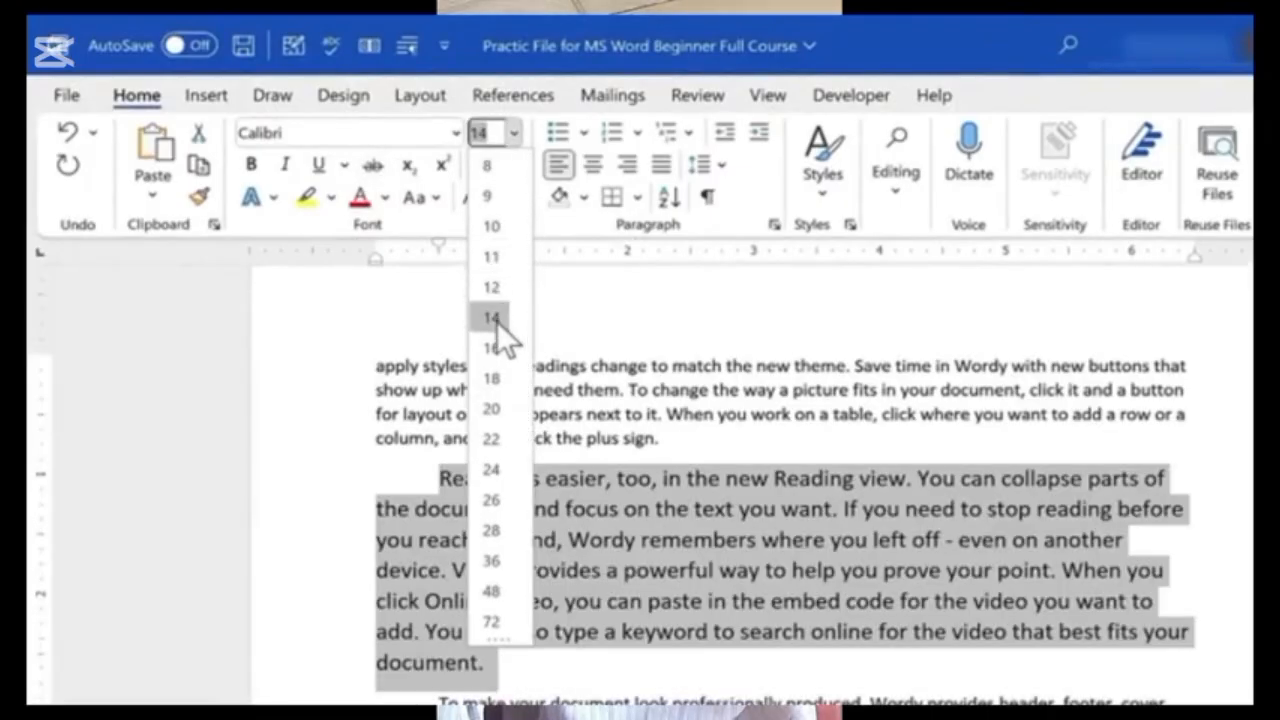
click(494, 318)
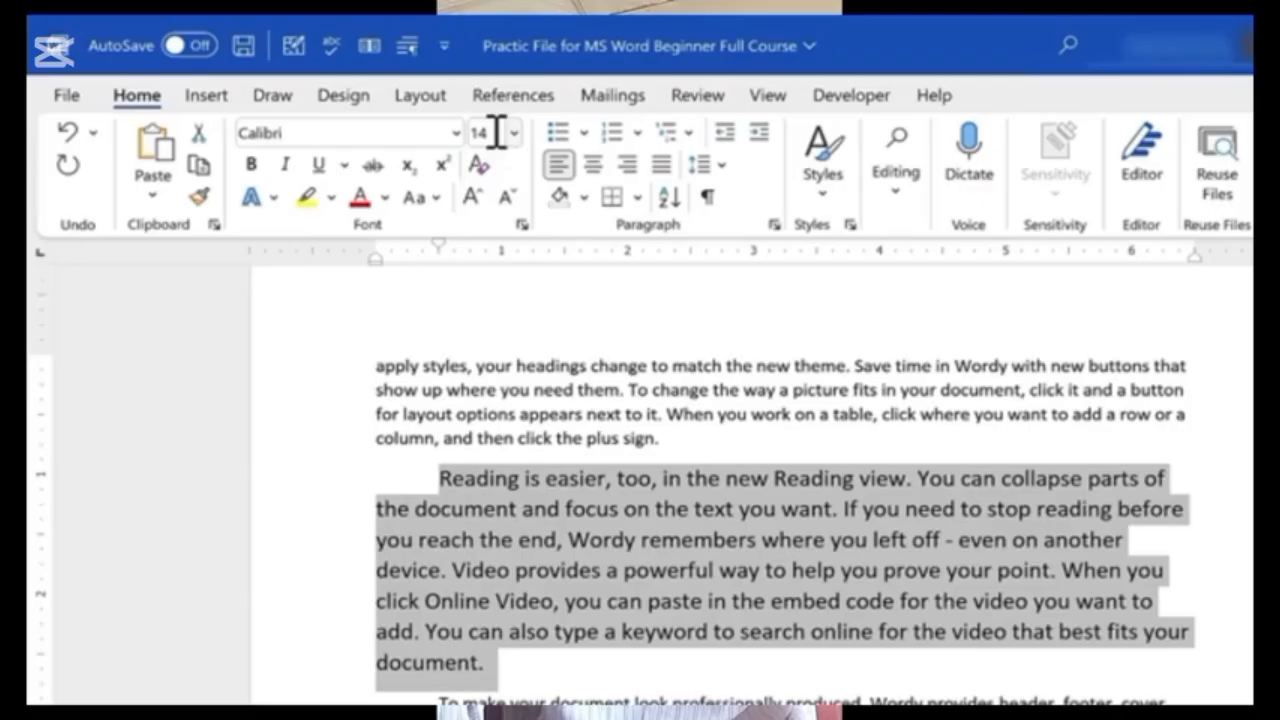
click(485, 133)
text(1)
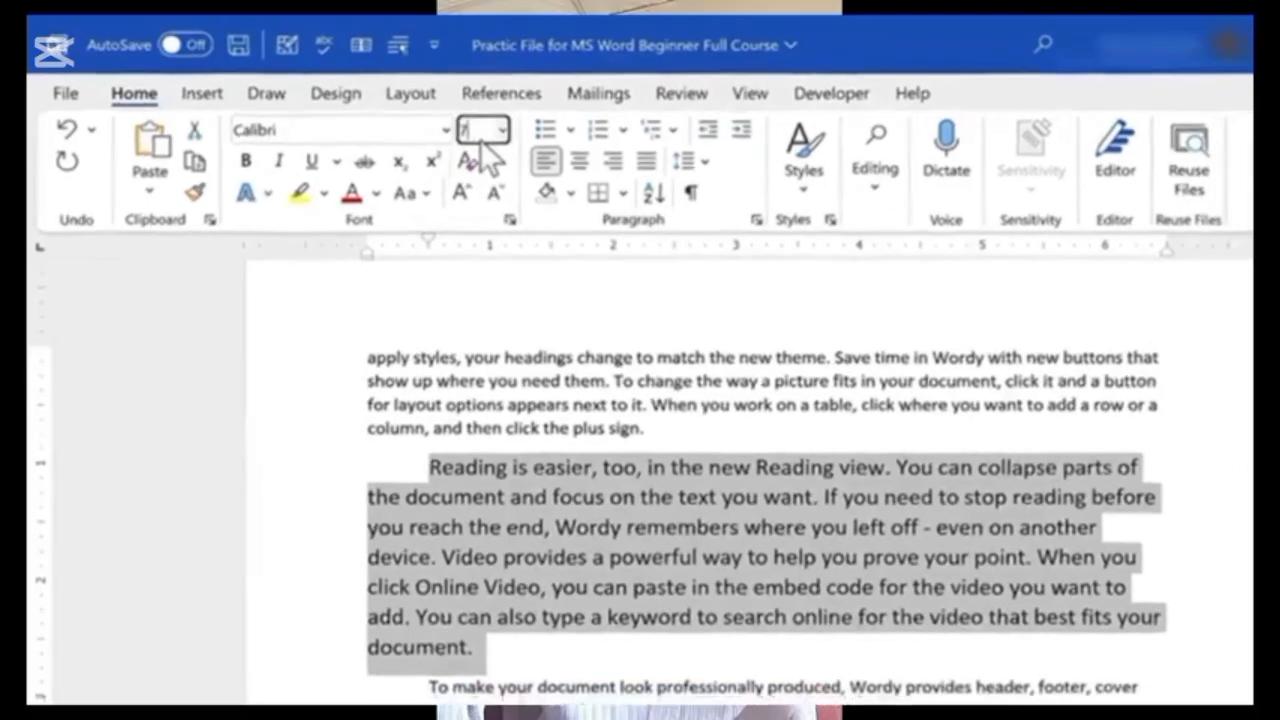
text(7)
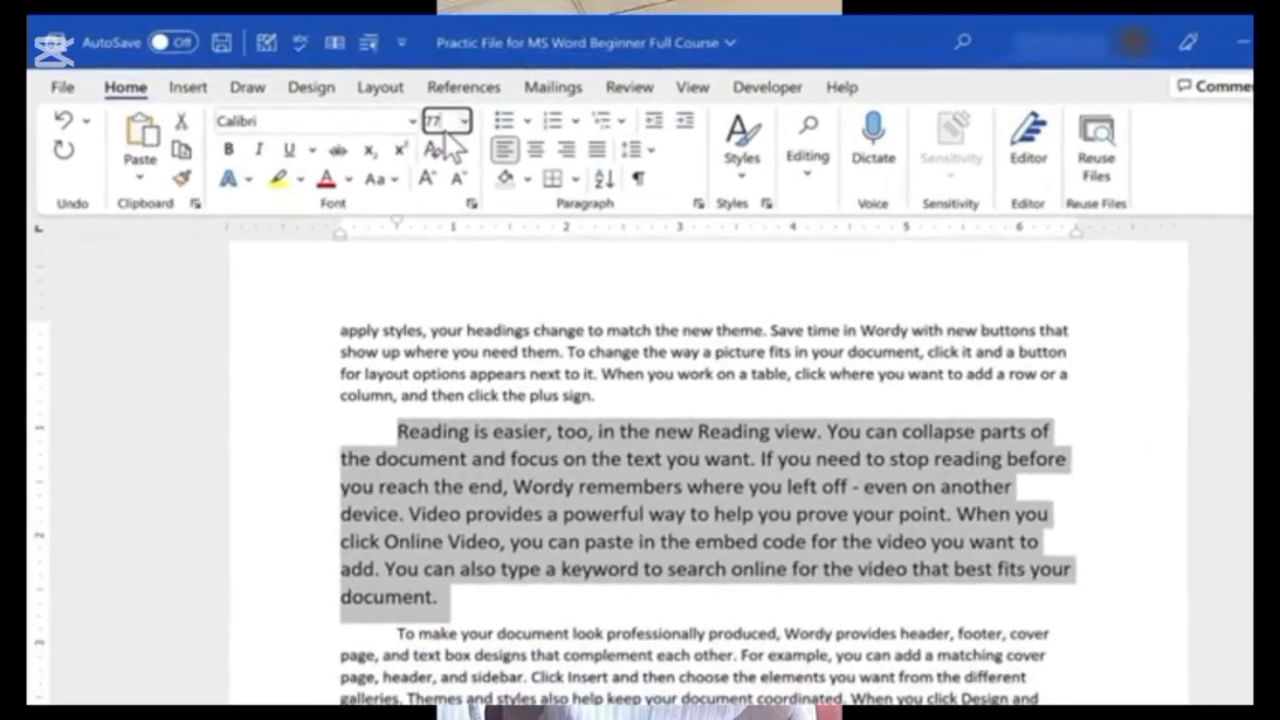
key(Return)
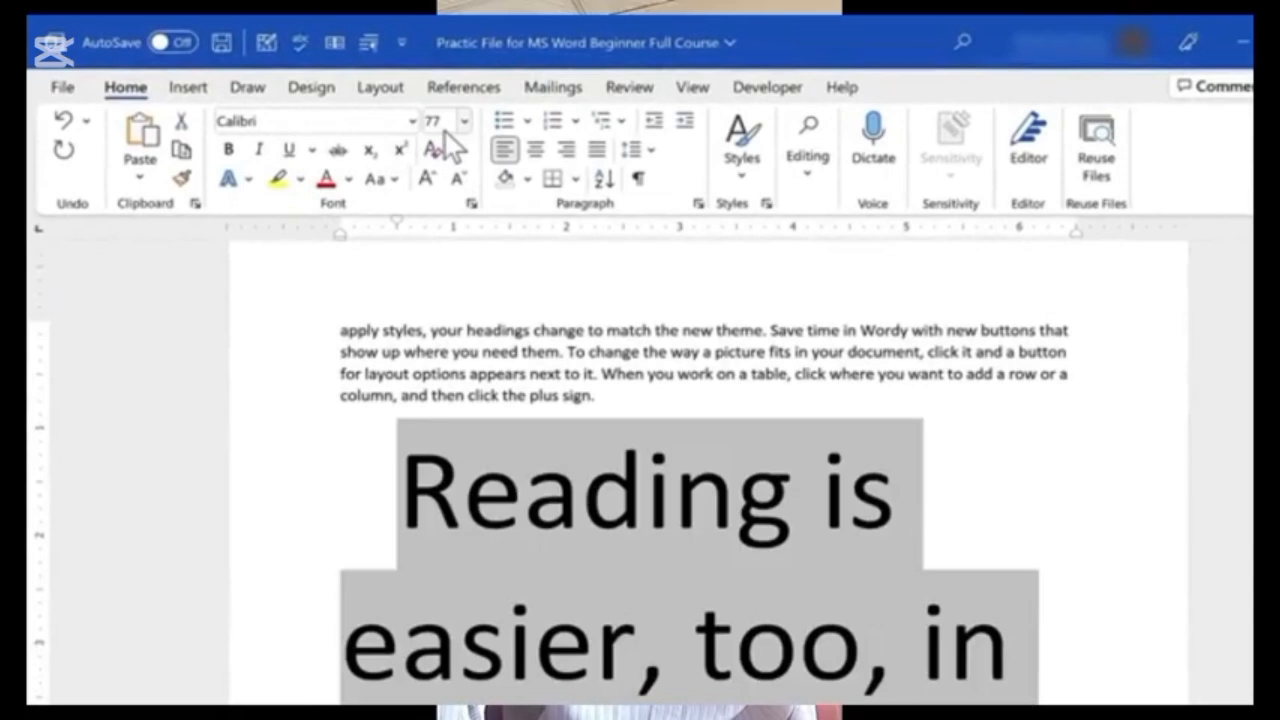
key(ctrl+z)
key(ctrl+z)
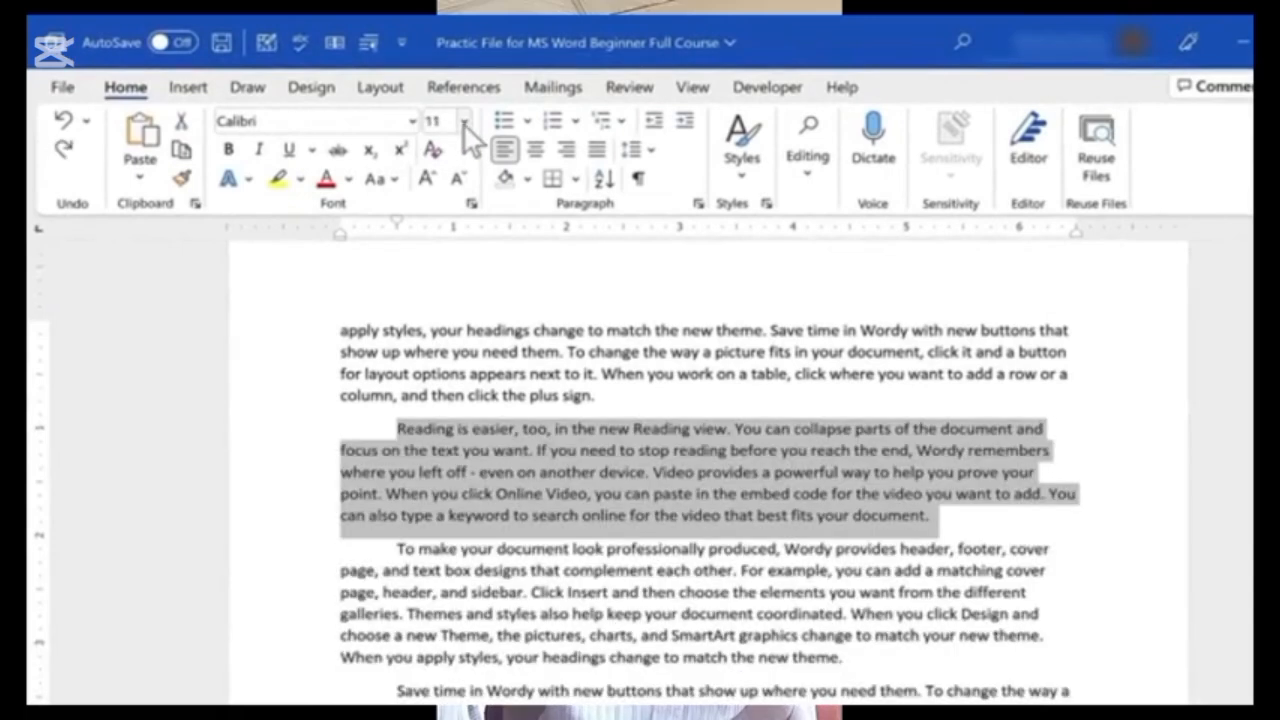
click(412, 121)
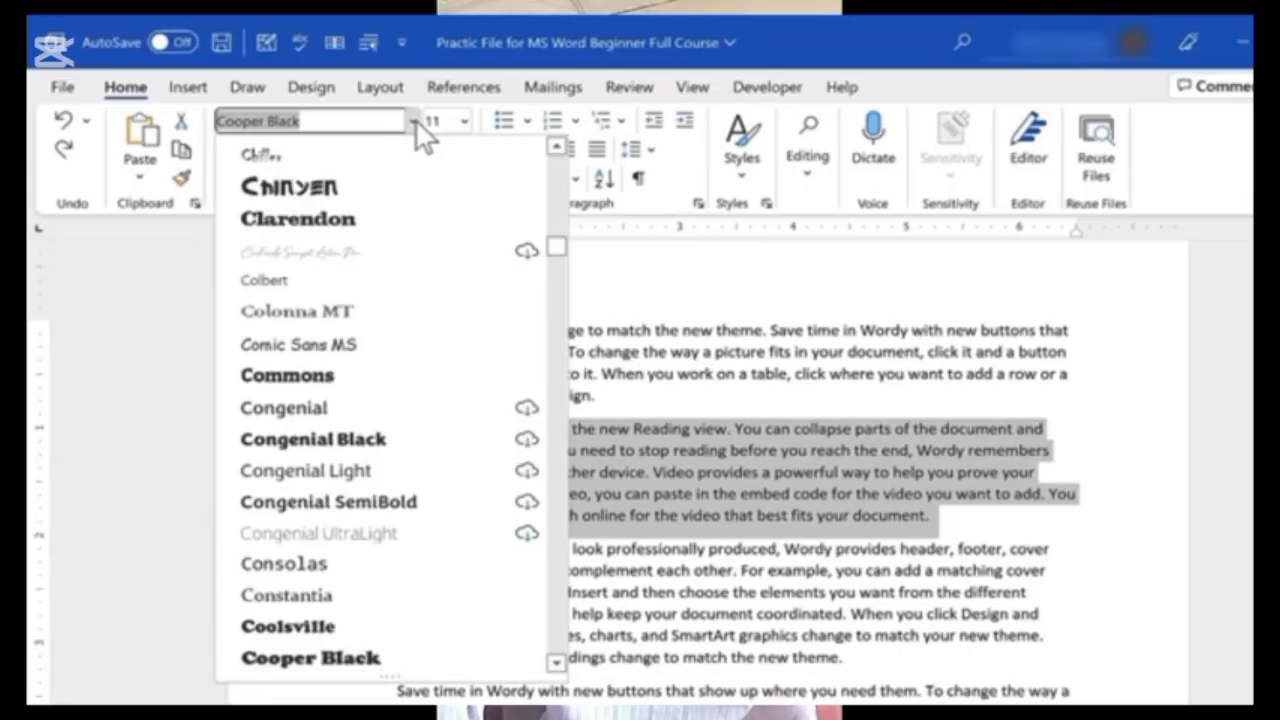
drag(558, 247, 549, 184)
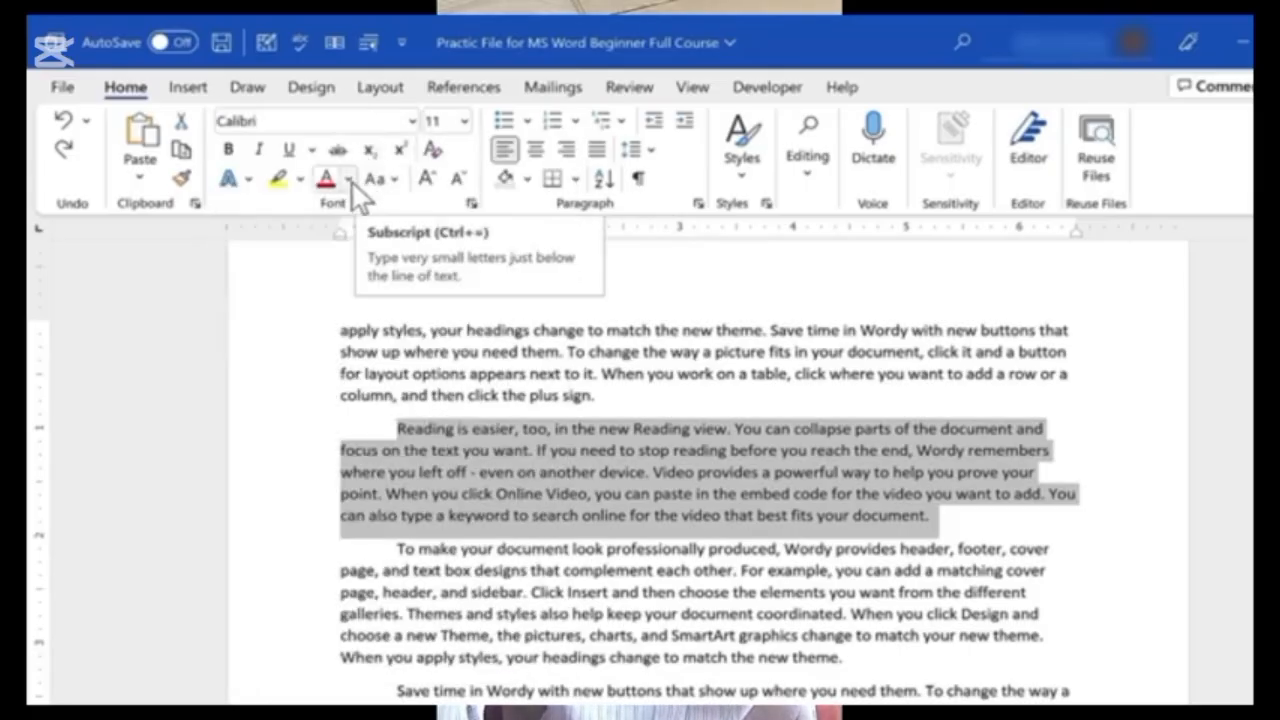
- Color the selected paragraph's text blue and change the font color to orange
click(348, 180)
click(414, 286)
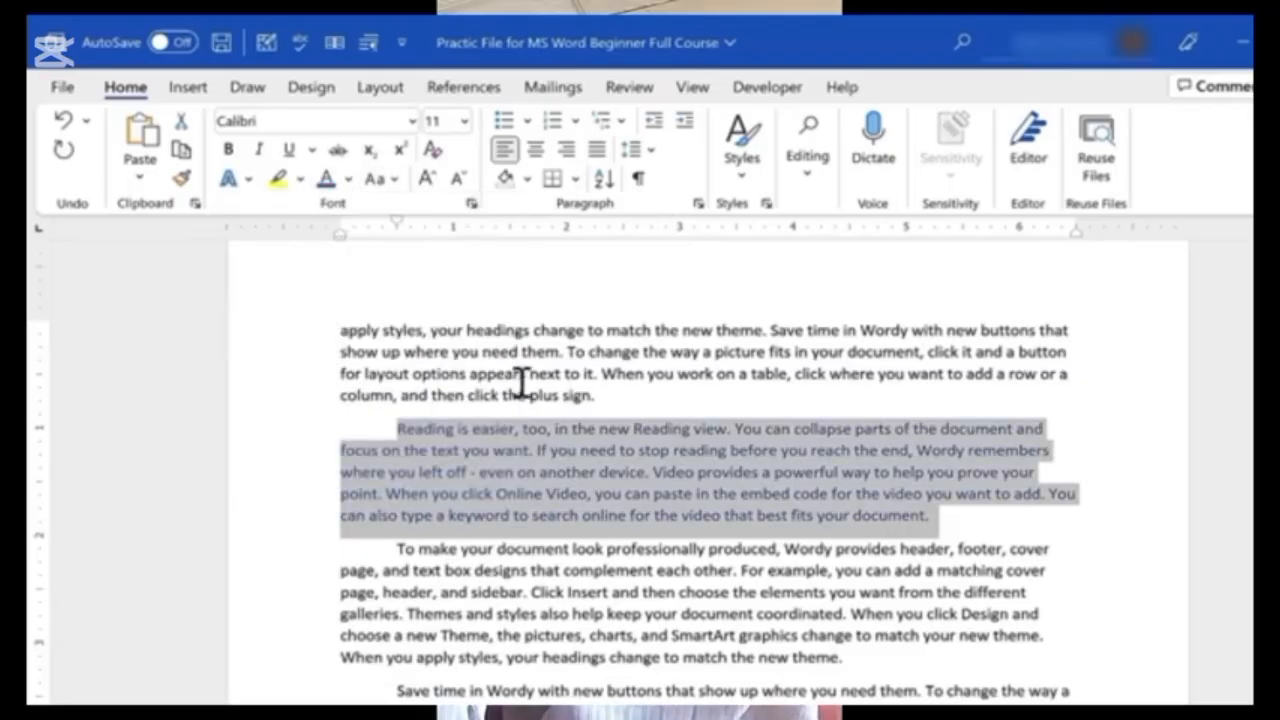
click(347, 181)
click(430, 270)
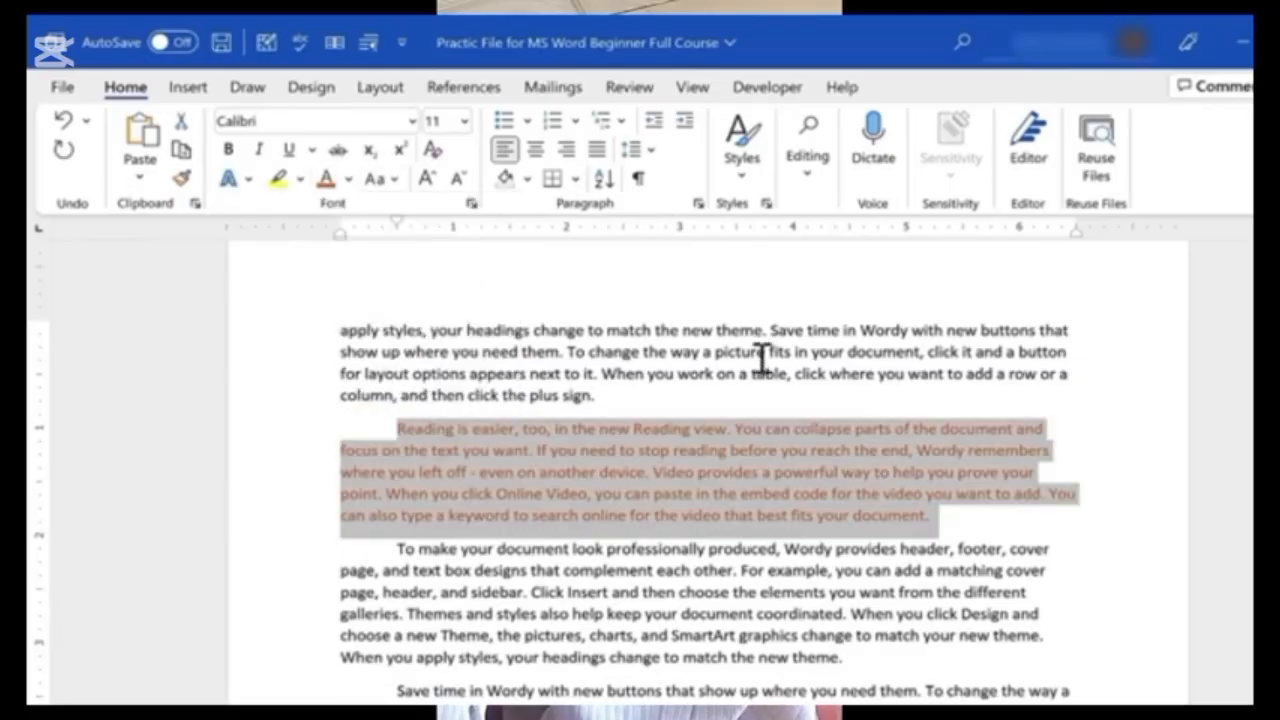
- Make the selected paragraph bold and italic, and try underlining it before removing the underline
click(228, 149)
click(258, 150)
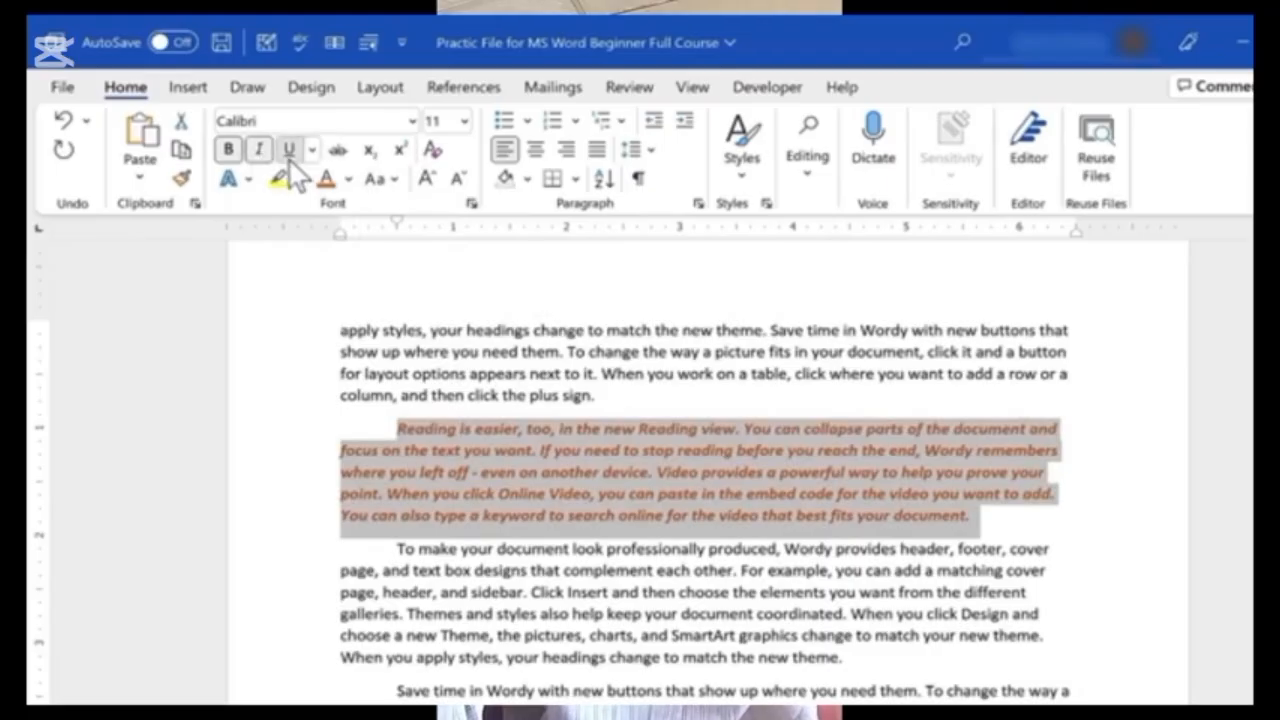
click(289, 157)
click(290, 156)
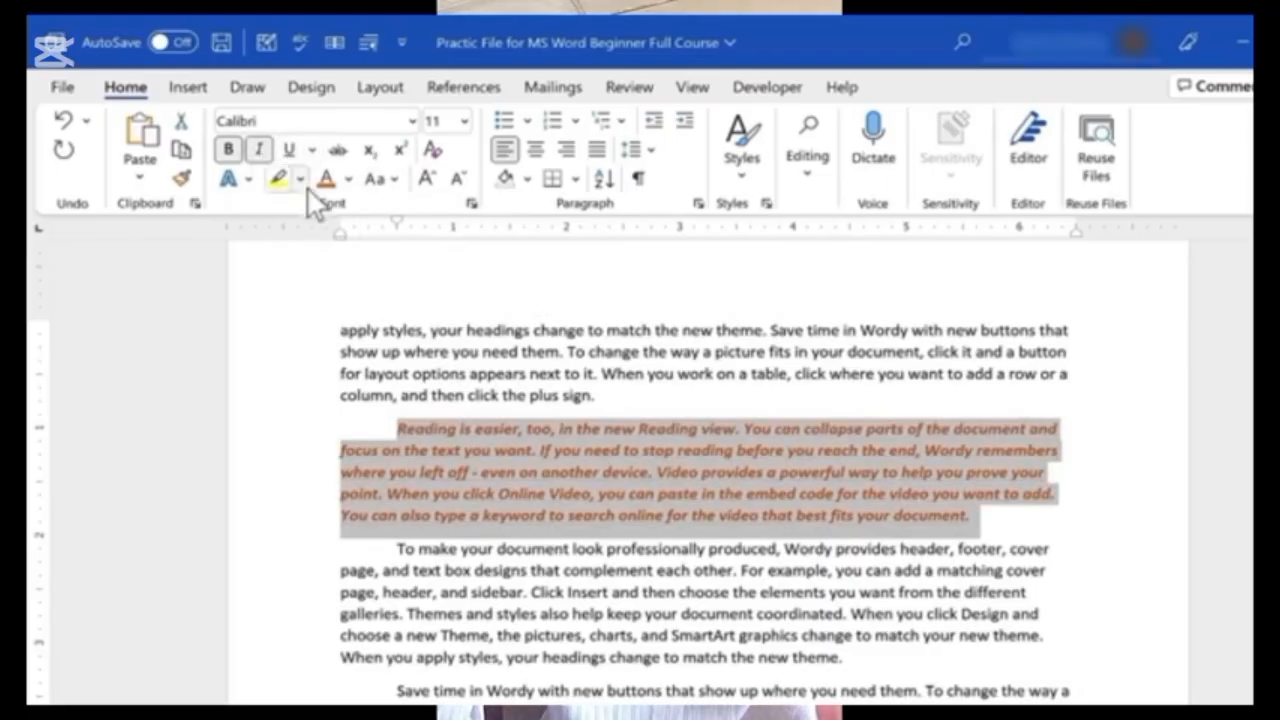
- Try strikethrough on the selected paragraph and change its text to UPPERCASE
click(338, 152)
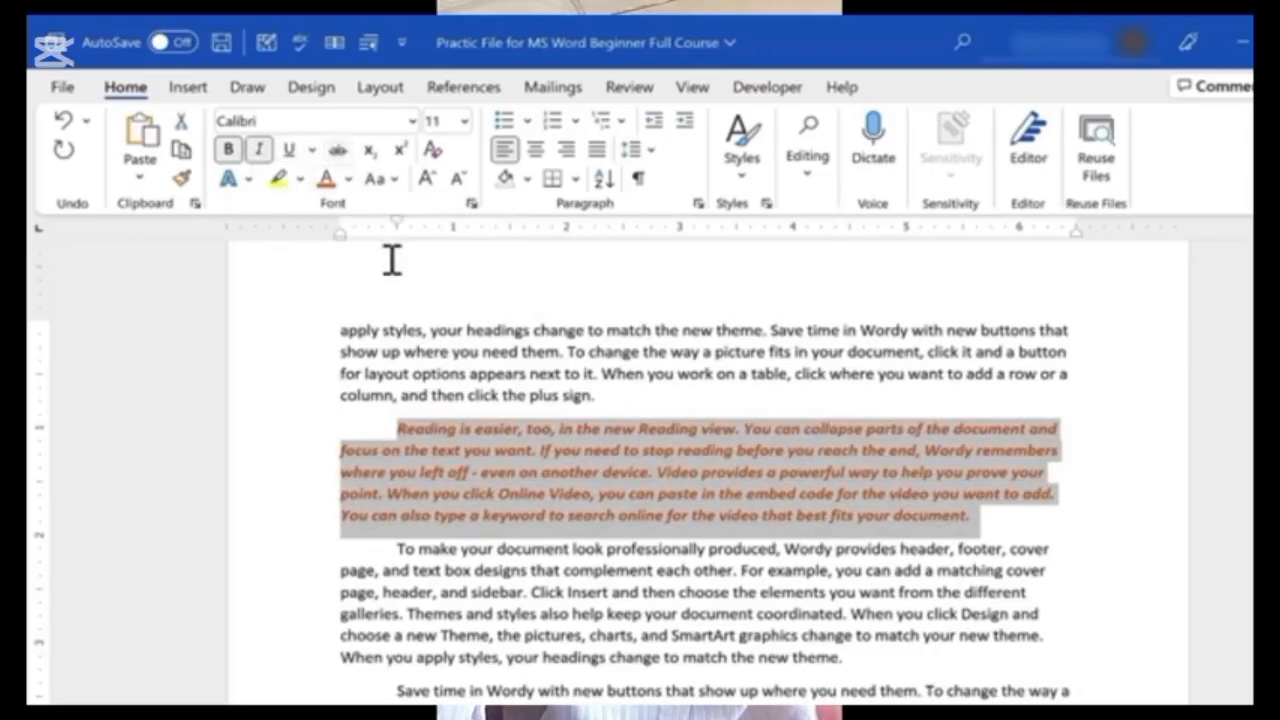
click(403, 183)
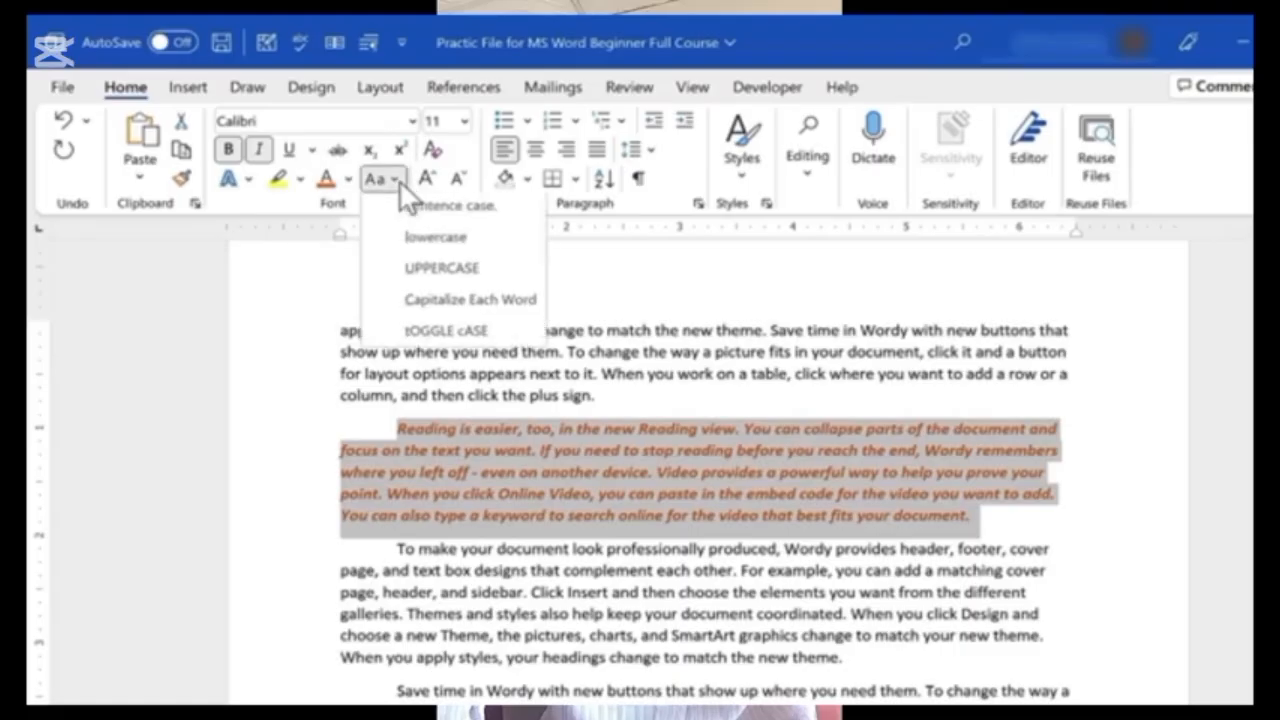
click(443, 270)
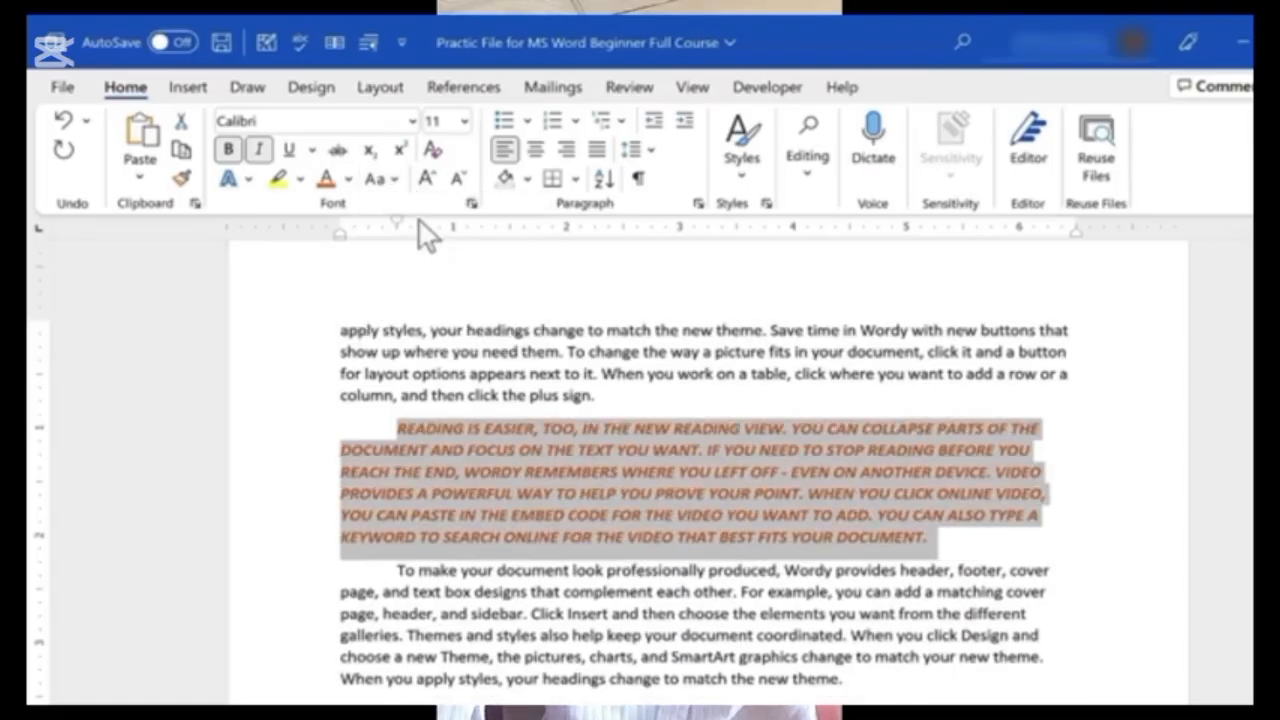
- Change the selected paragraph's case to Capitalize Each Word and switch it to Sentence case
click(378, 179)
click(480, 300)
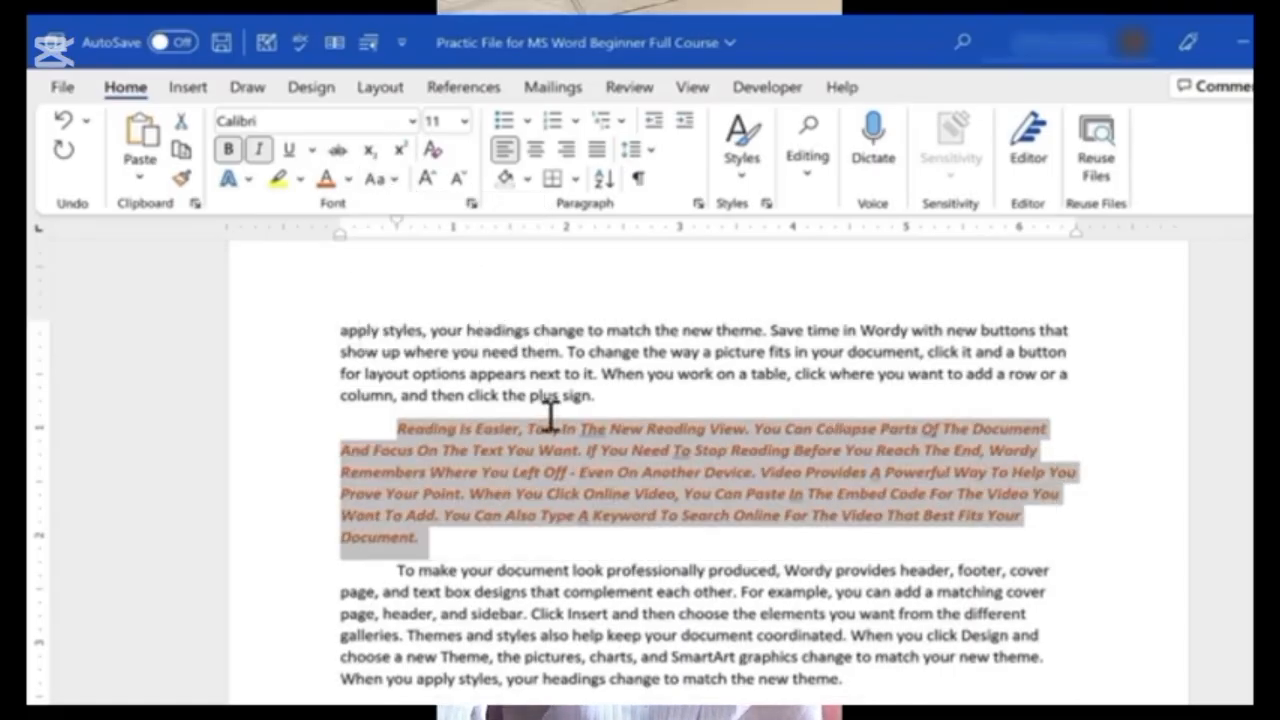
click(394, 182)
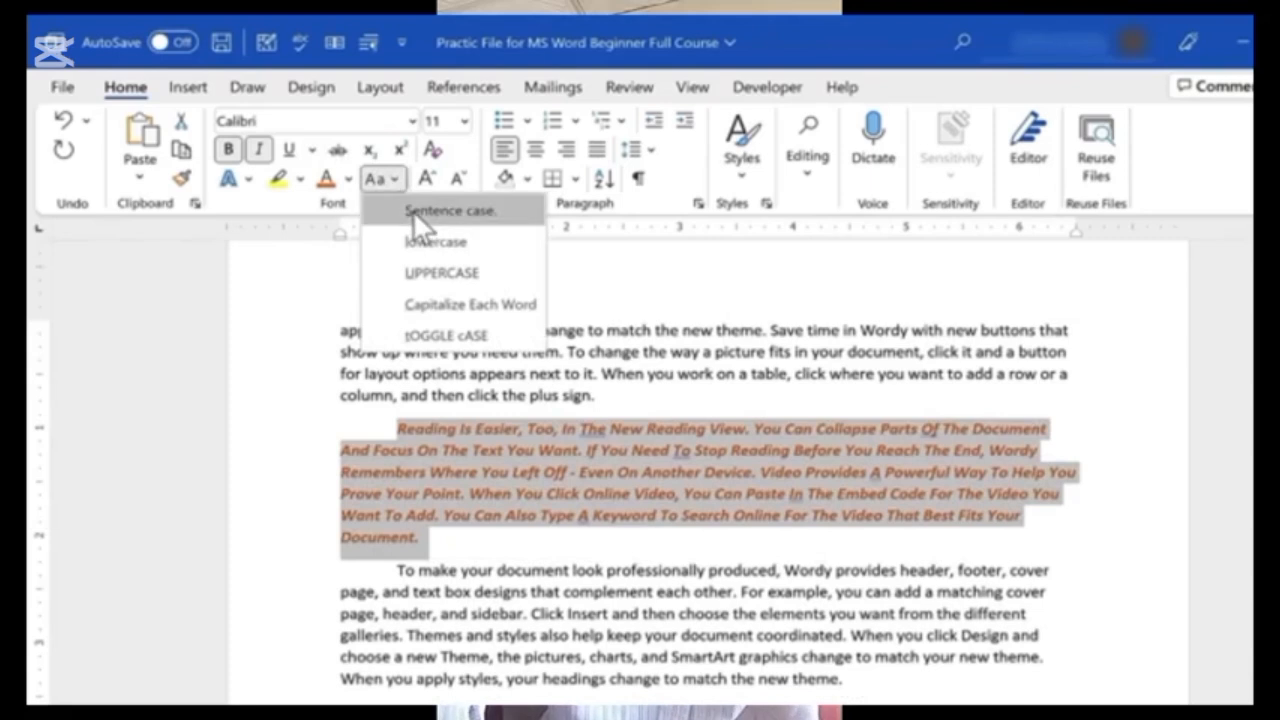
click(415, 211)
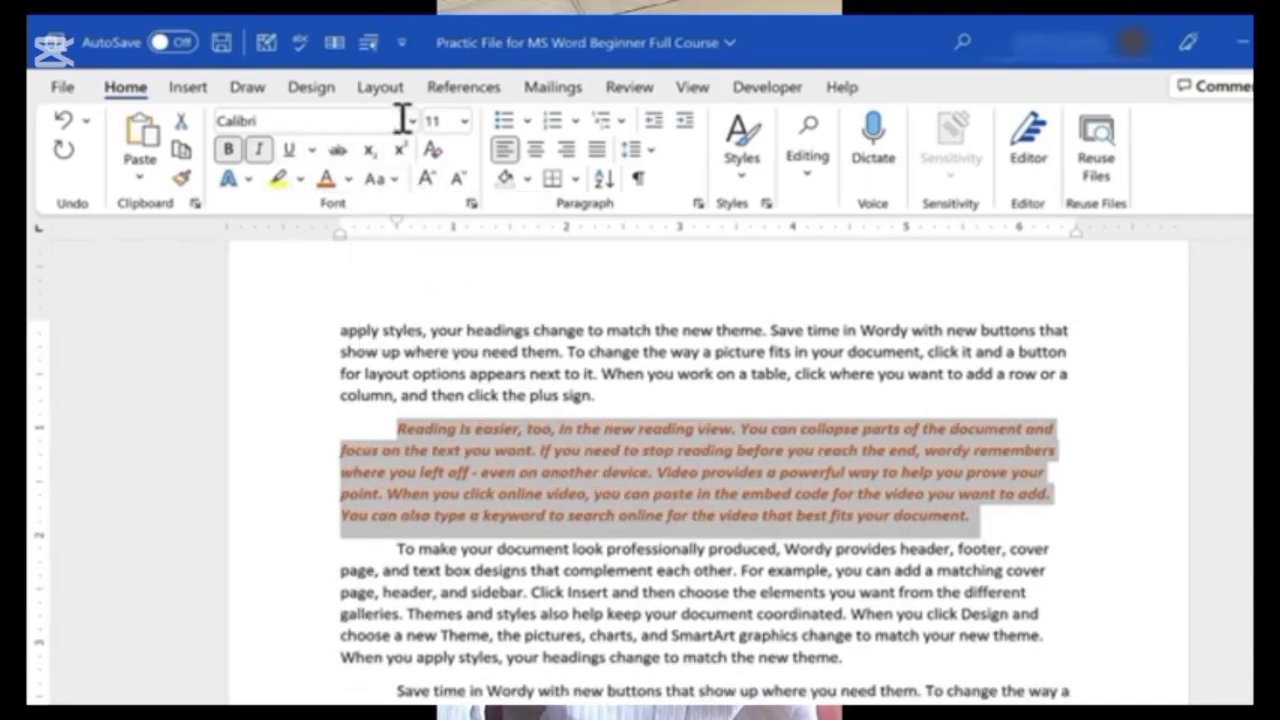
- Try enlarging the selected paragraph's font to 16, shrink it back to 11, and deselect the paragraph
click(433, 184)
click(433, 184)
click(435, 185)
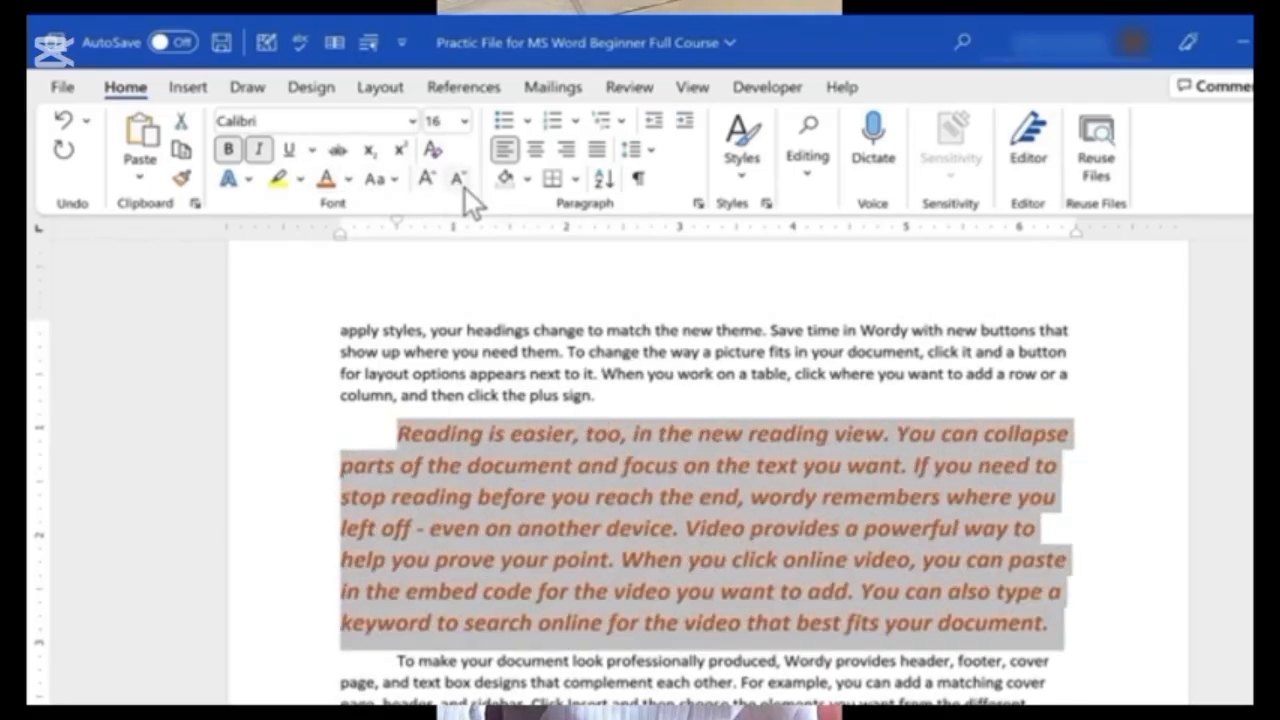
click(465, 188)
click(465, 188)
click(465, 188)
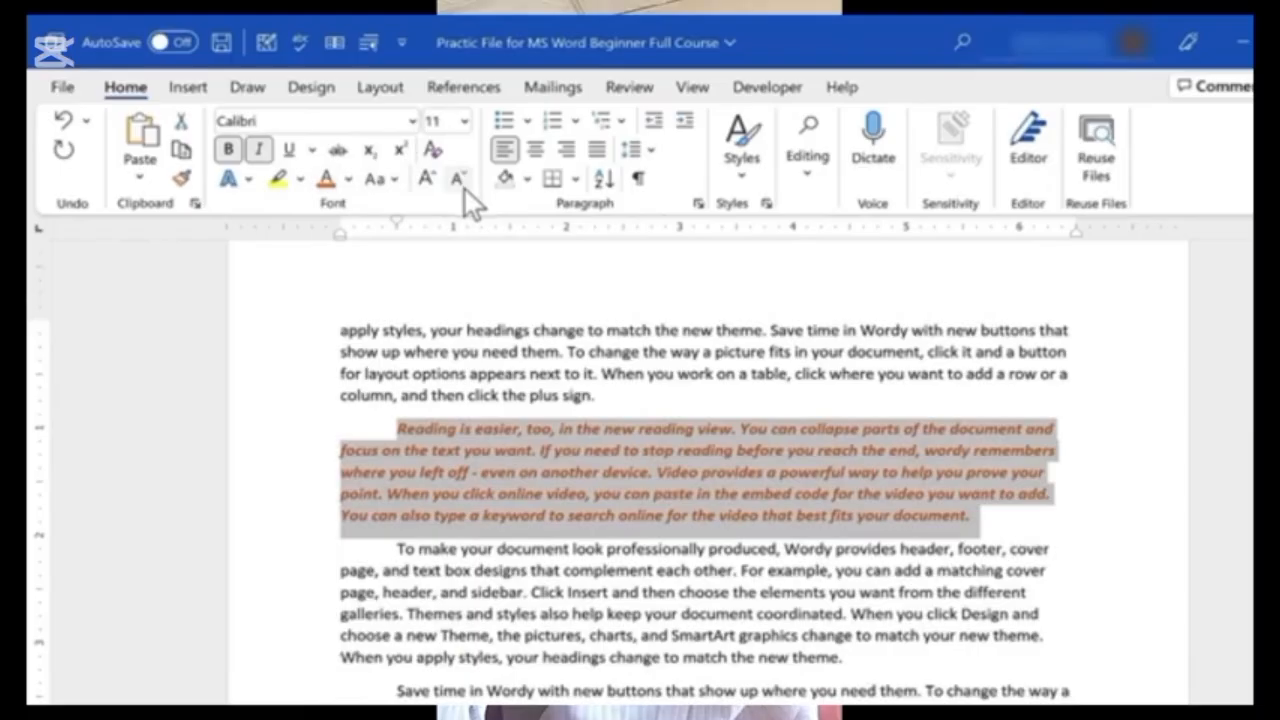
click(443, 571)
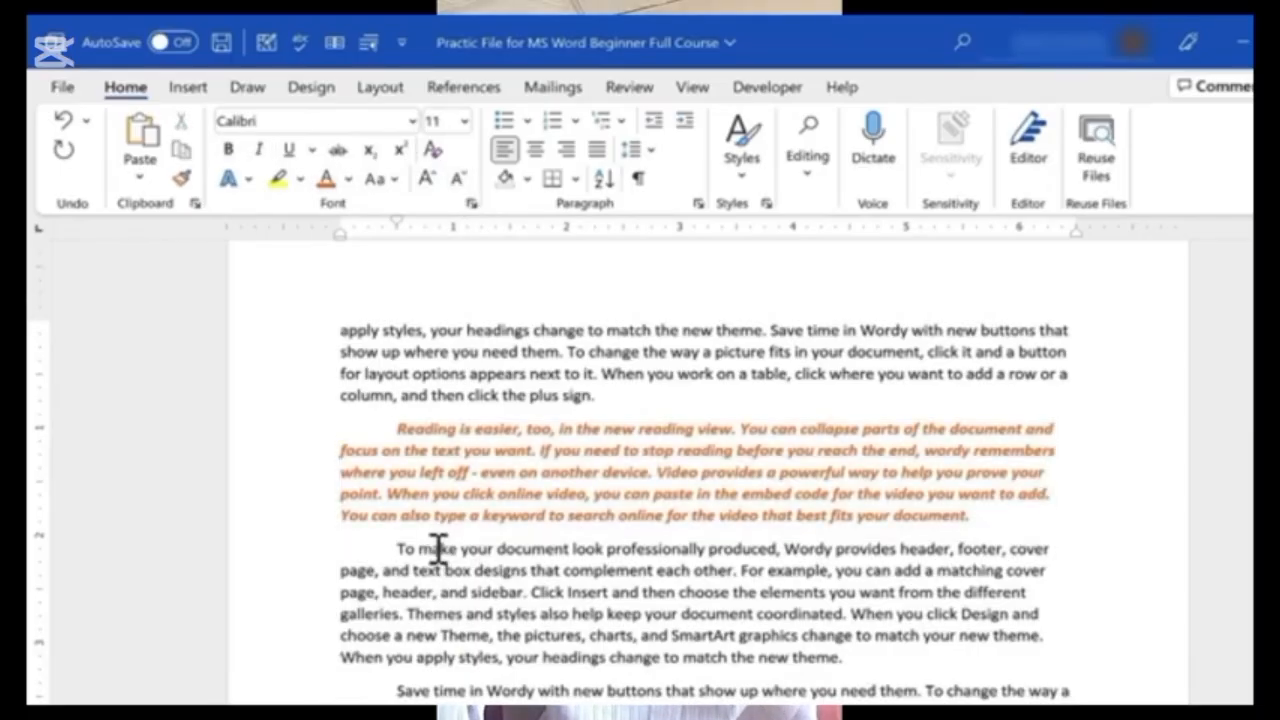
- Select the paragraph beginning "To make your document look", open its full font settings, and browse the available fonts
triple_click(437, 549)
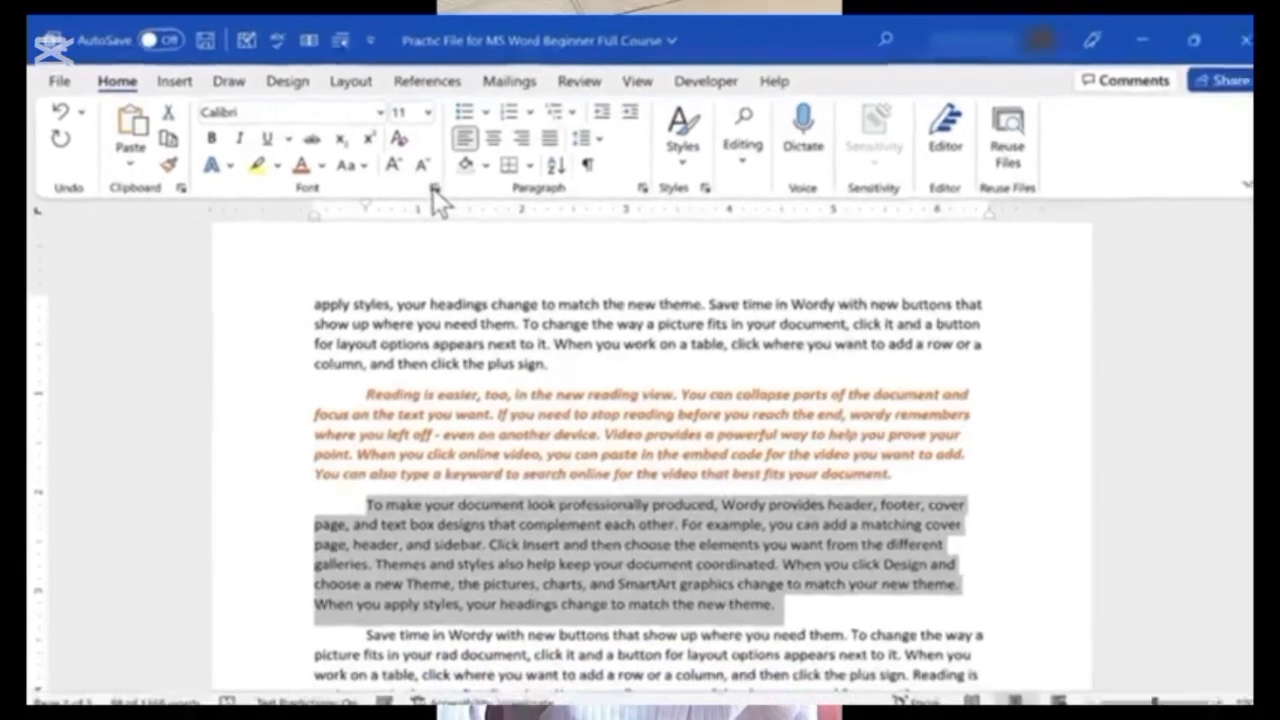
click(463, 201)
drag(1008, 104, 949, 103)
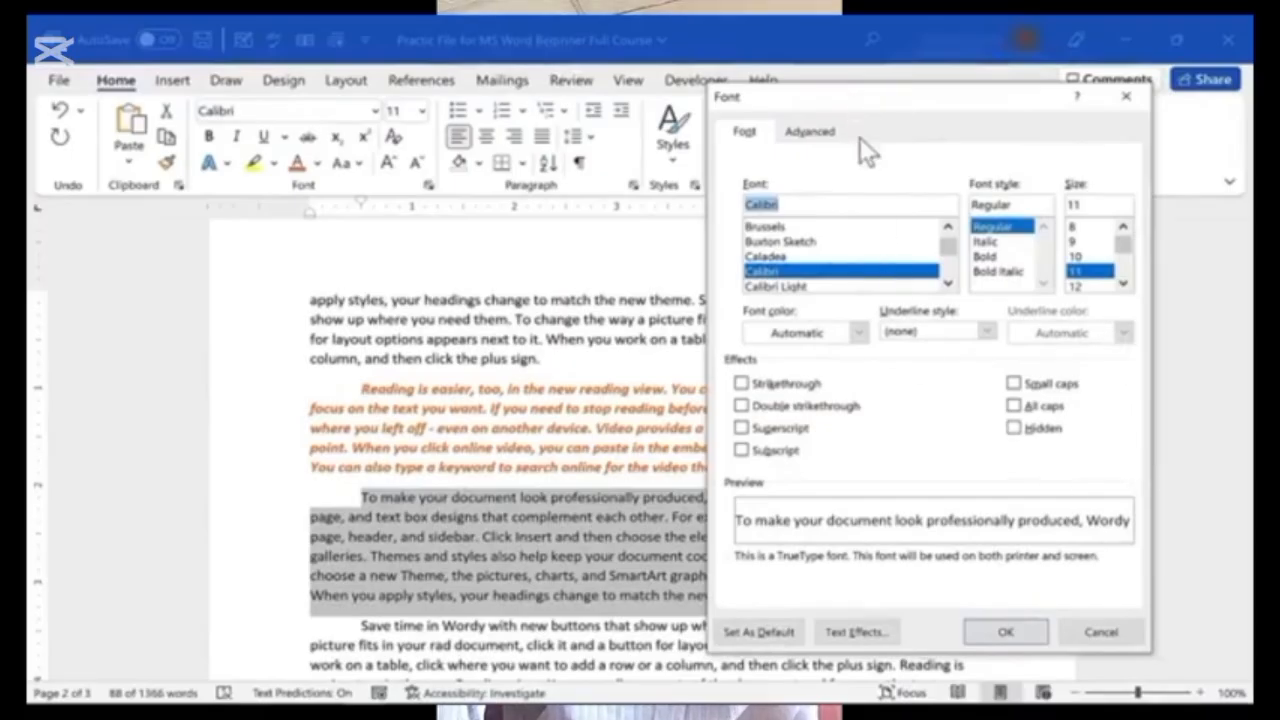
drag(947, 246, 953, 273)
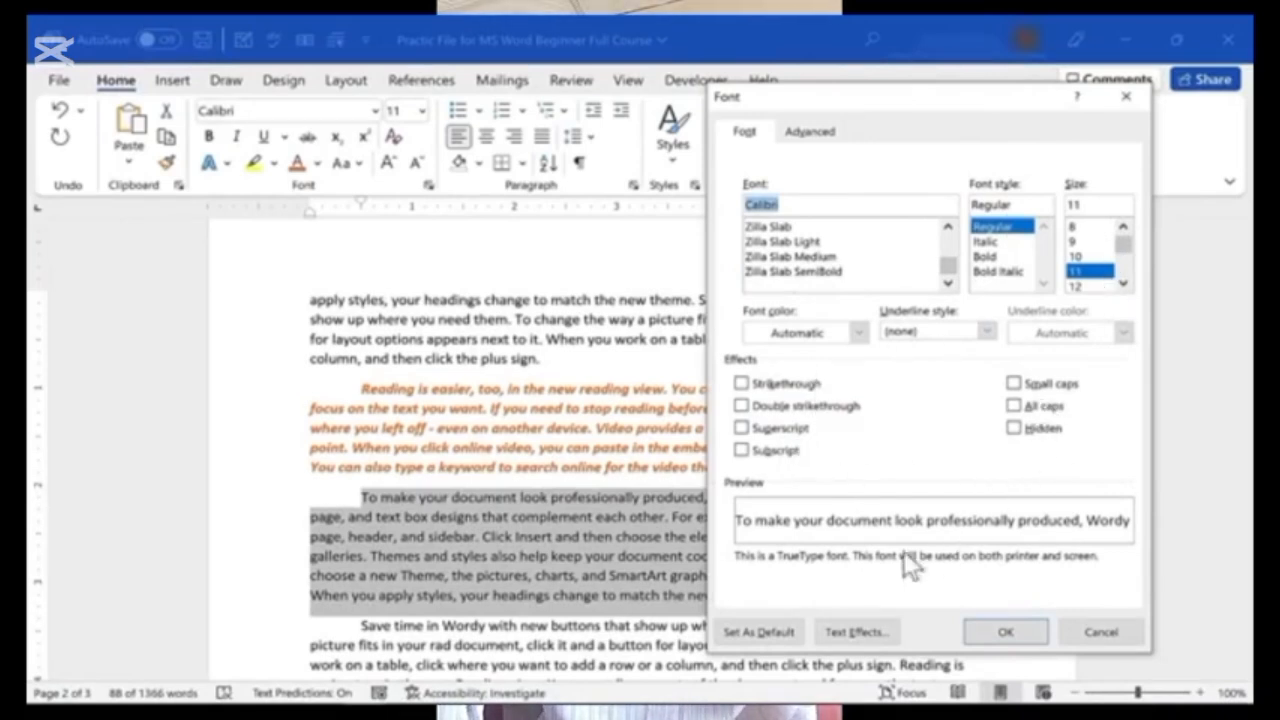
- Examine the Text Fill and Text Outline options in the text effects settings and leave them without changes
click(863, 628)
click(780, 253)
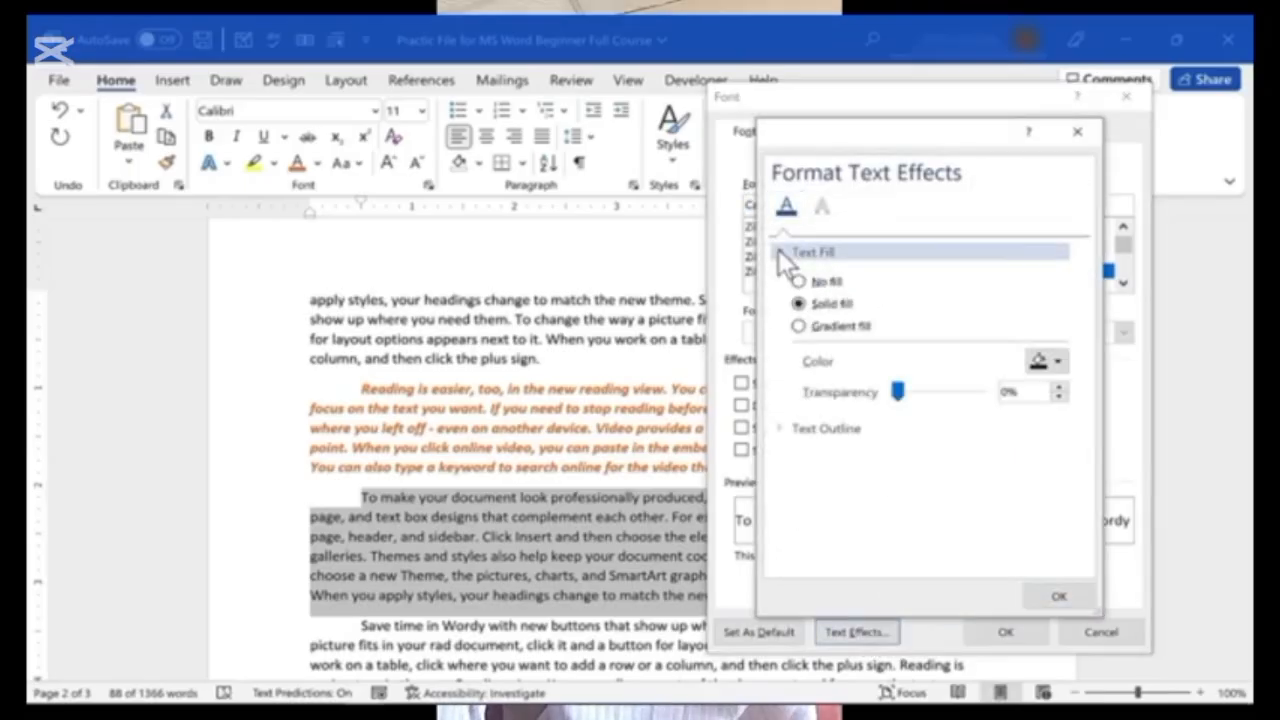
click(782, 254)
click(785, 278)
click(782, 277)
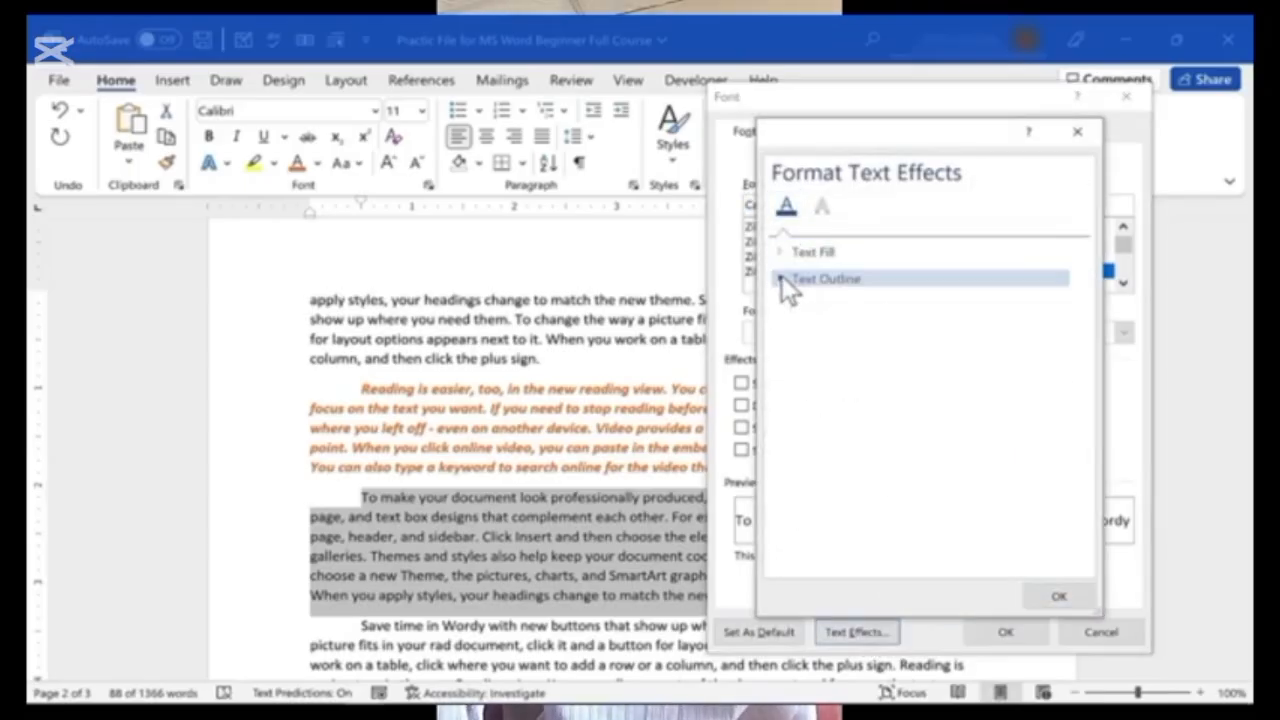
key(Escape)
- Format the "To make your document look" paragraph as Bold Italic, size 9, with expanded character spacing and double strikethrough
click(819, 129)
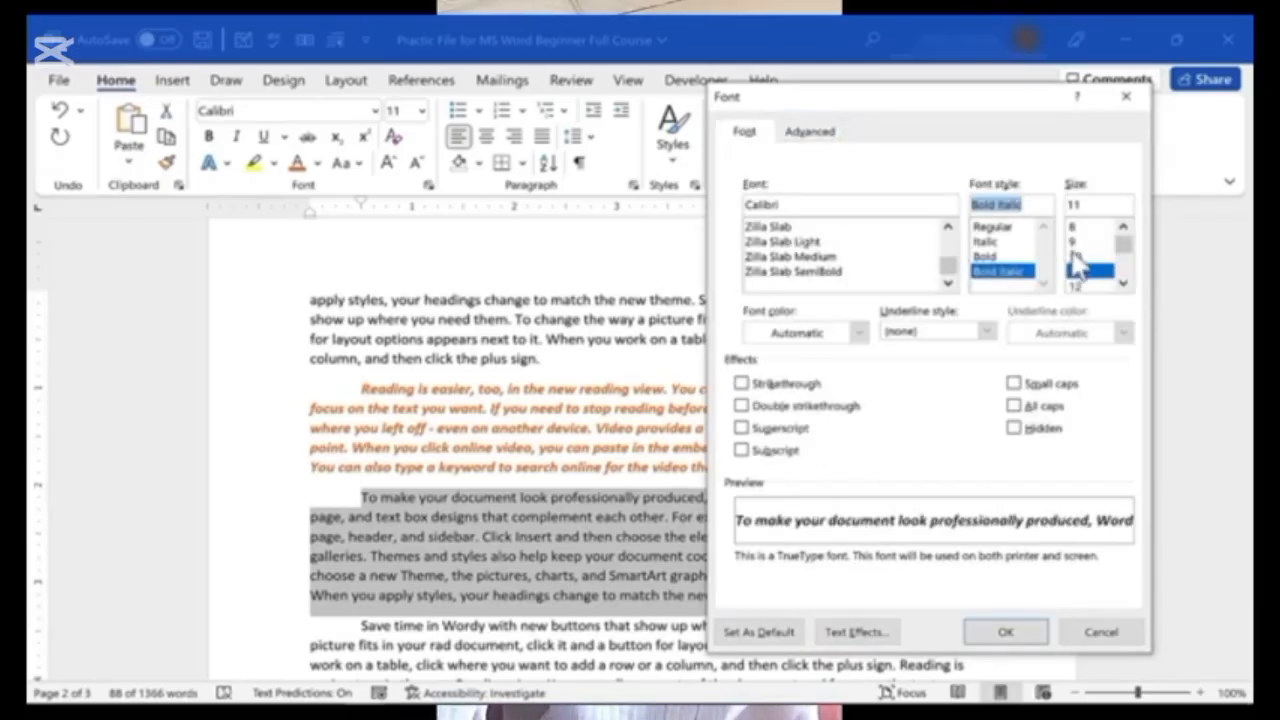
click(1074, 243)
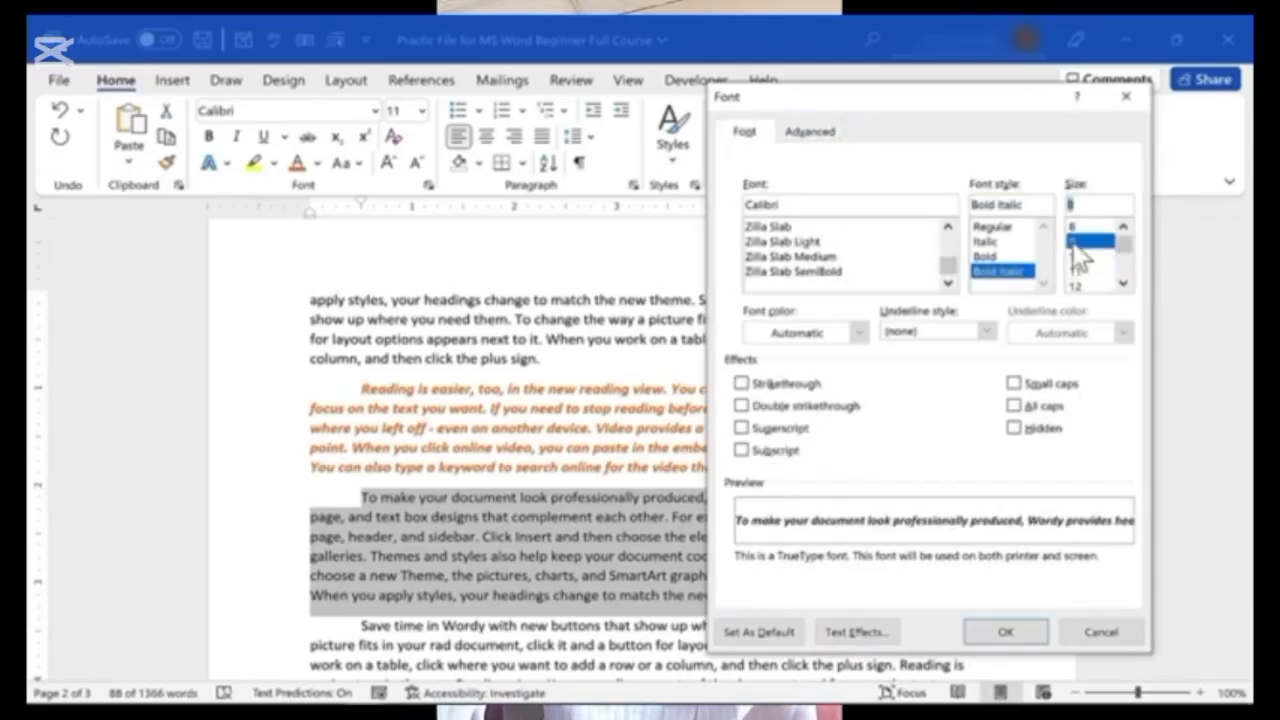
click(812, 130)
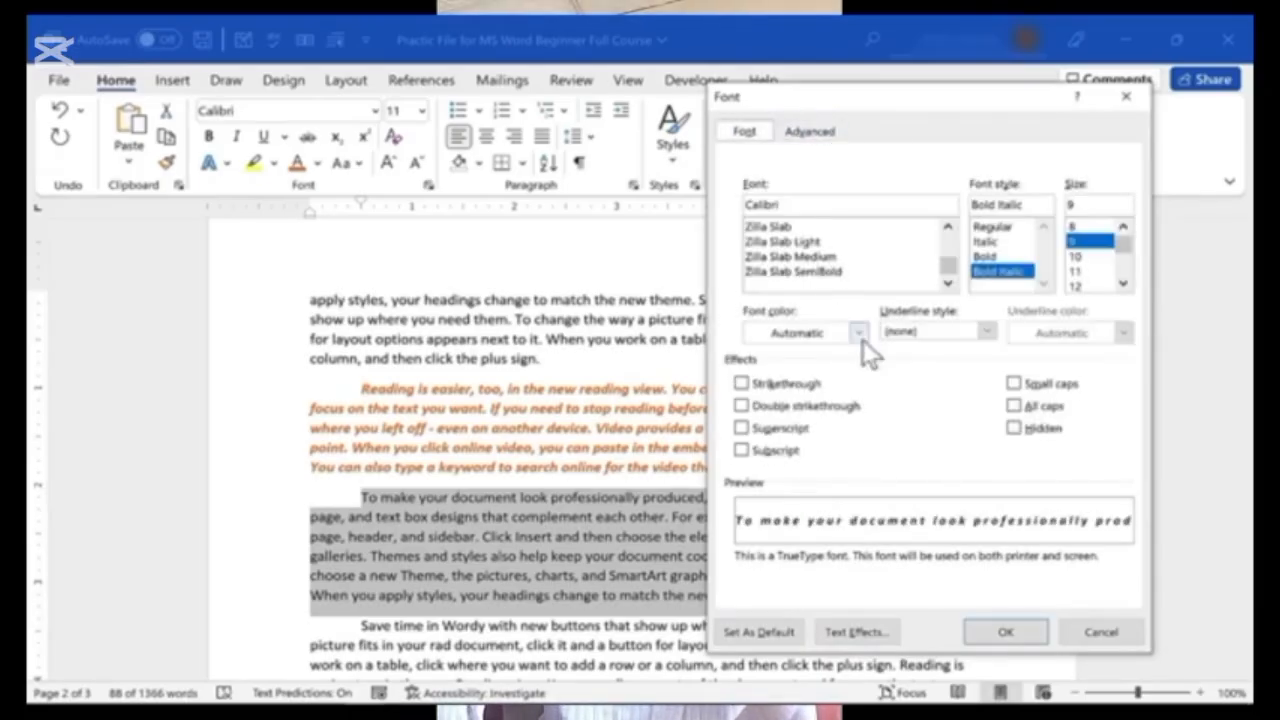
click(741, 405)
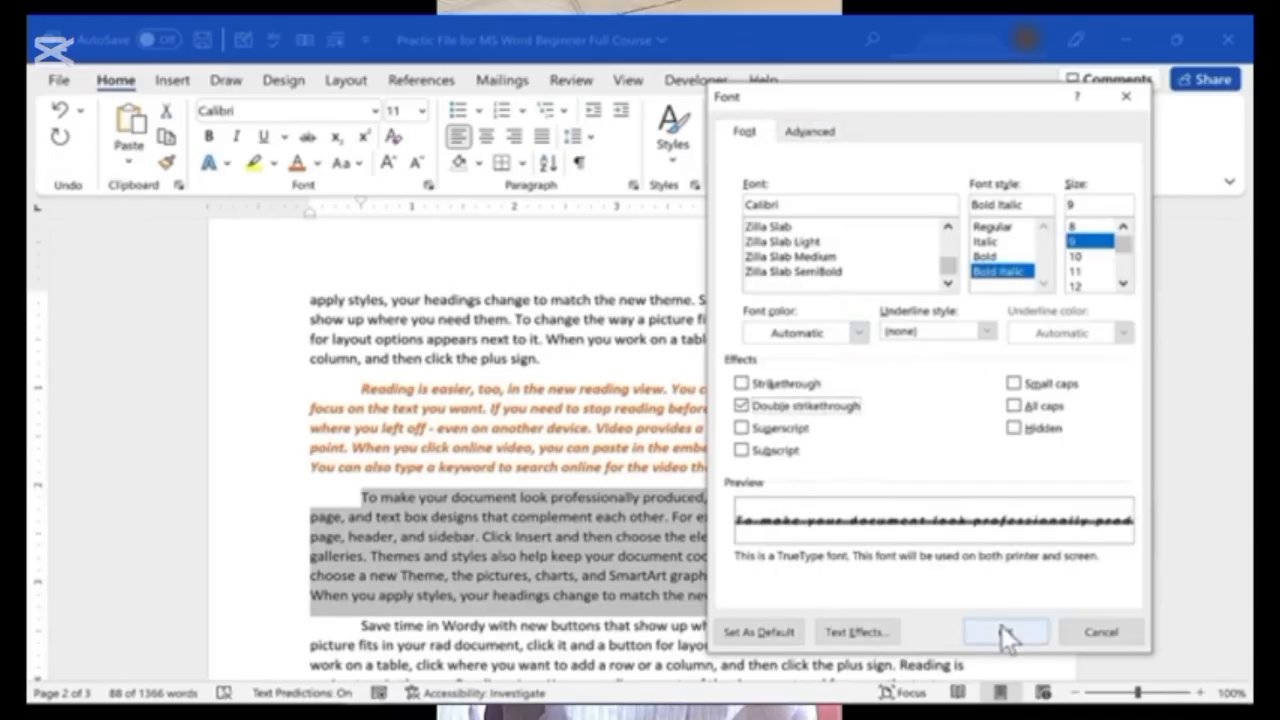
click(1001, 630)
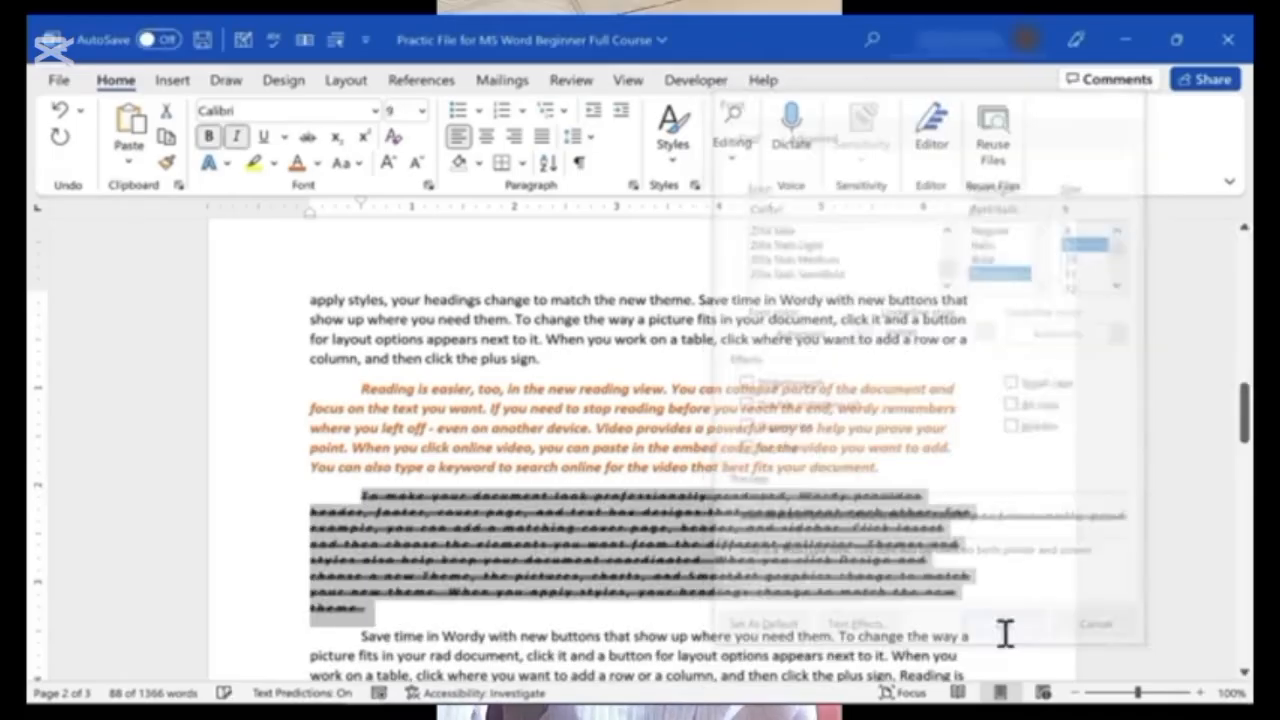
click(668, 612)
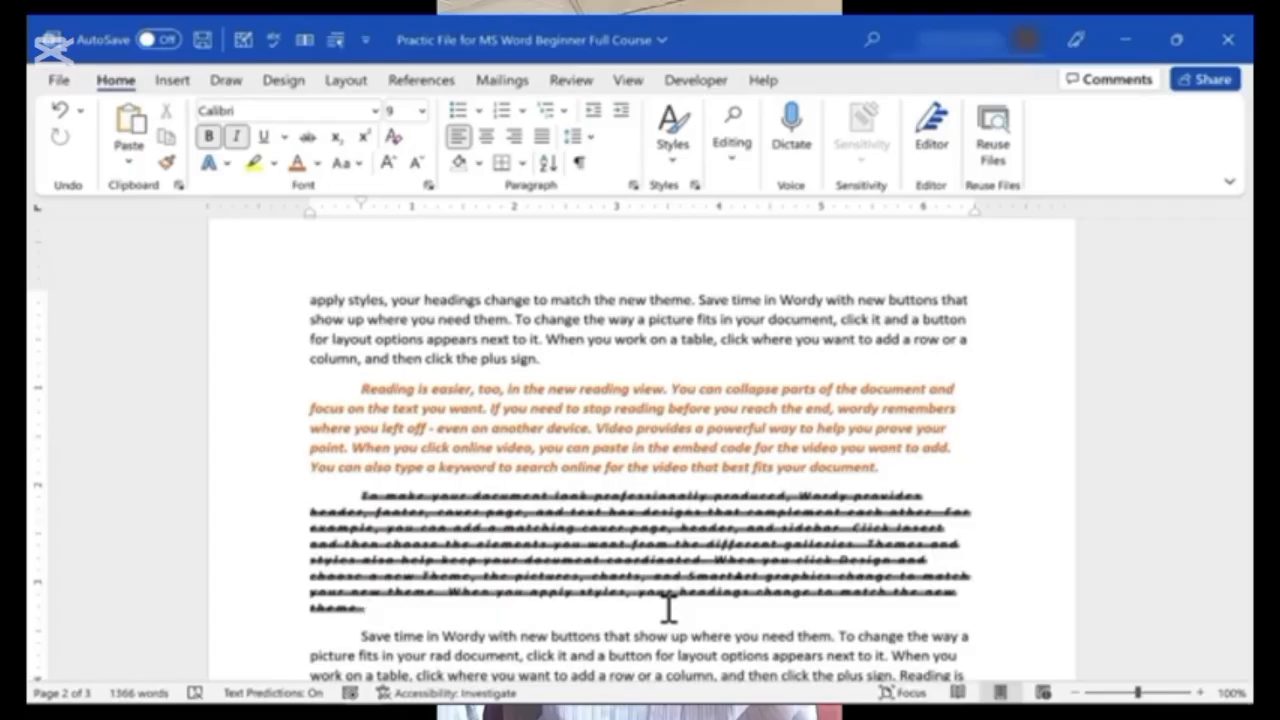
- Select the whole document and cycle the ruler's tab selector through its tab types back to Left Tab
scroll(845, 428, up, 15)
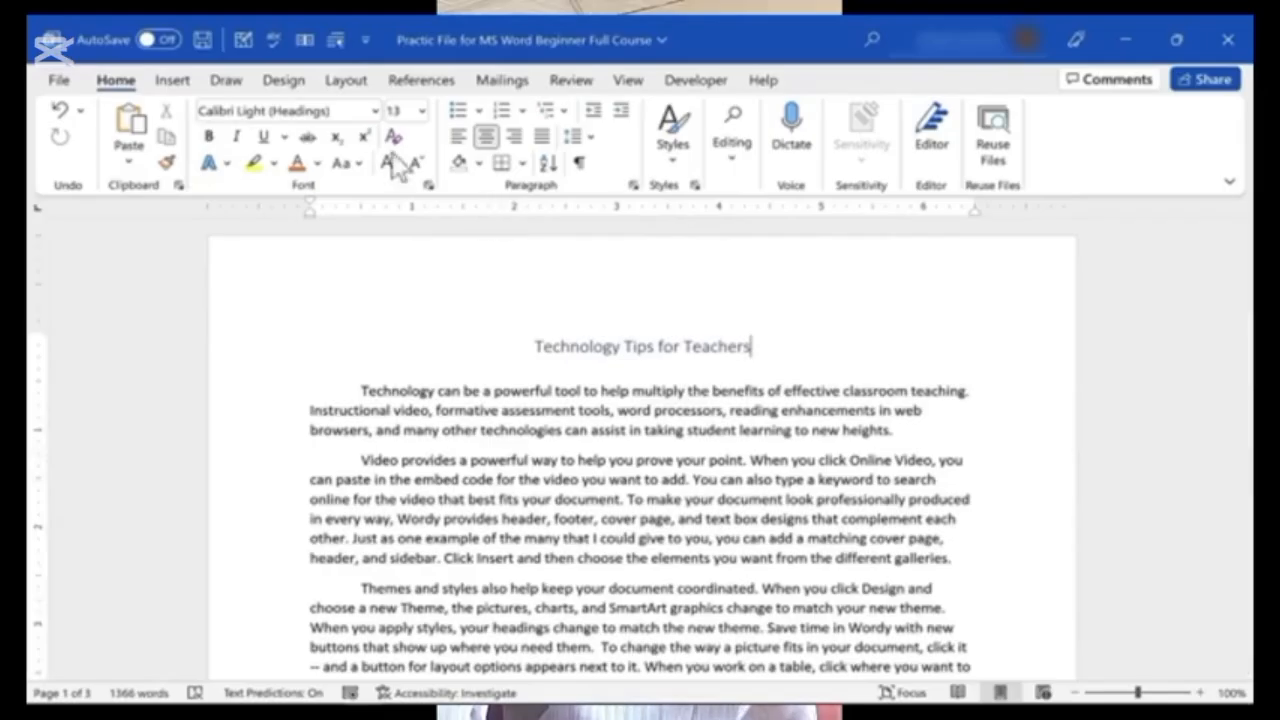
click(628, 80)
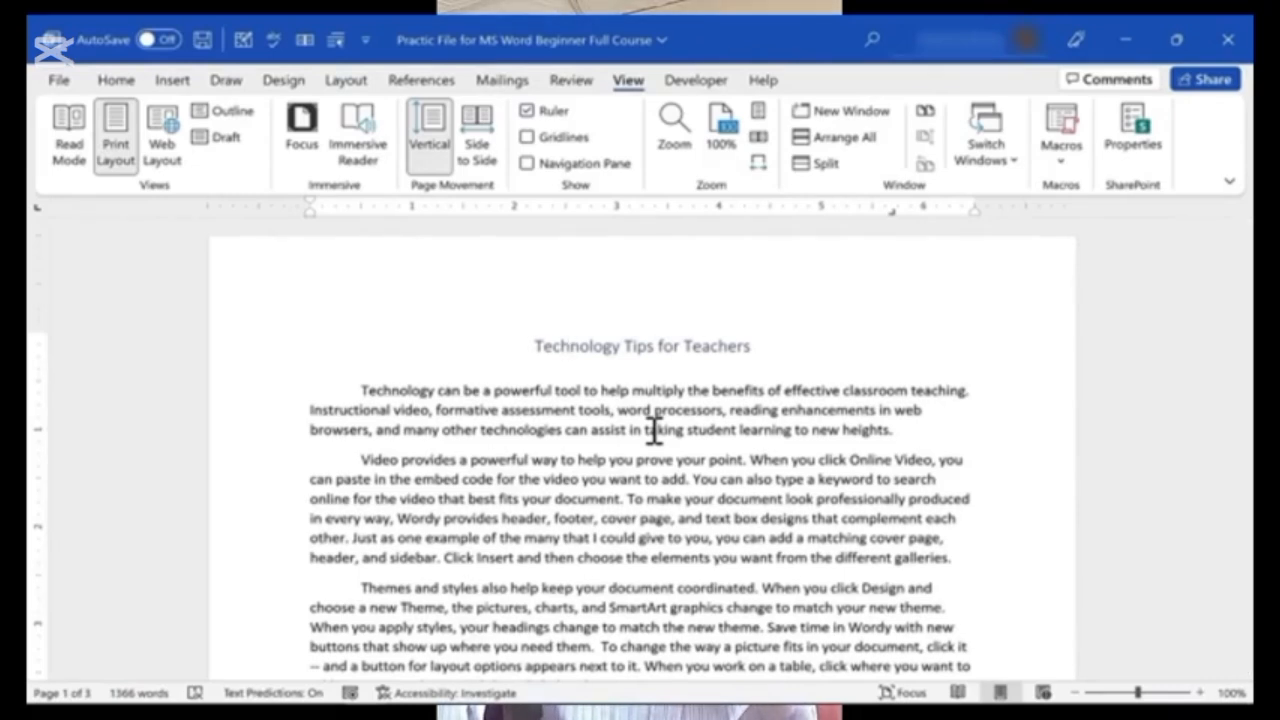
key(ctrl+a)
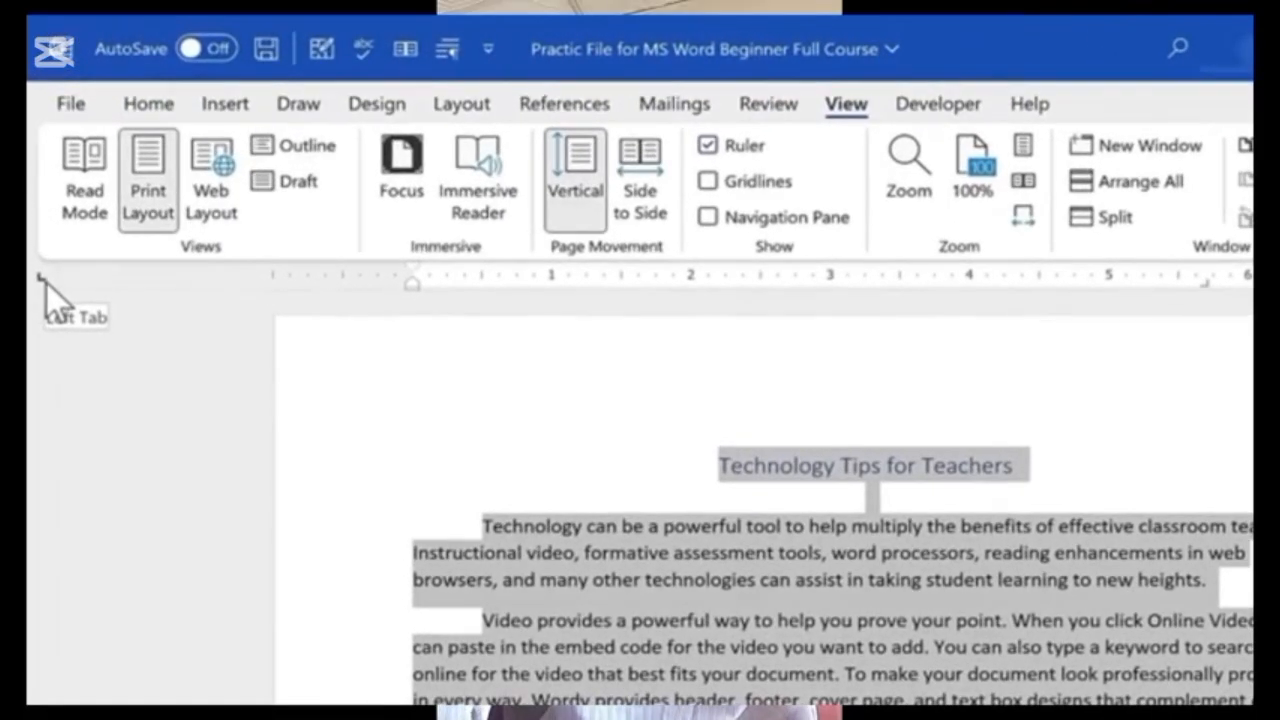
click(44, 280)
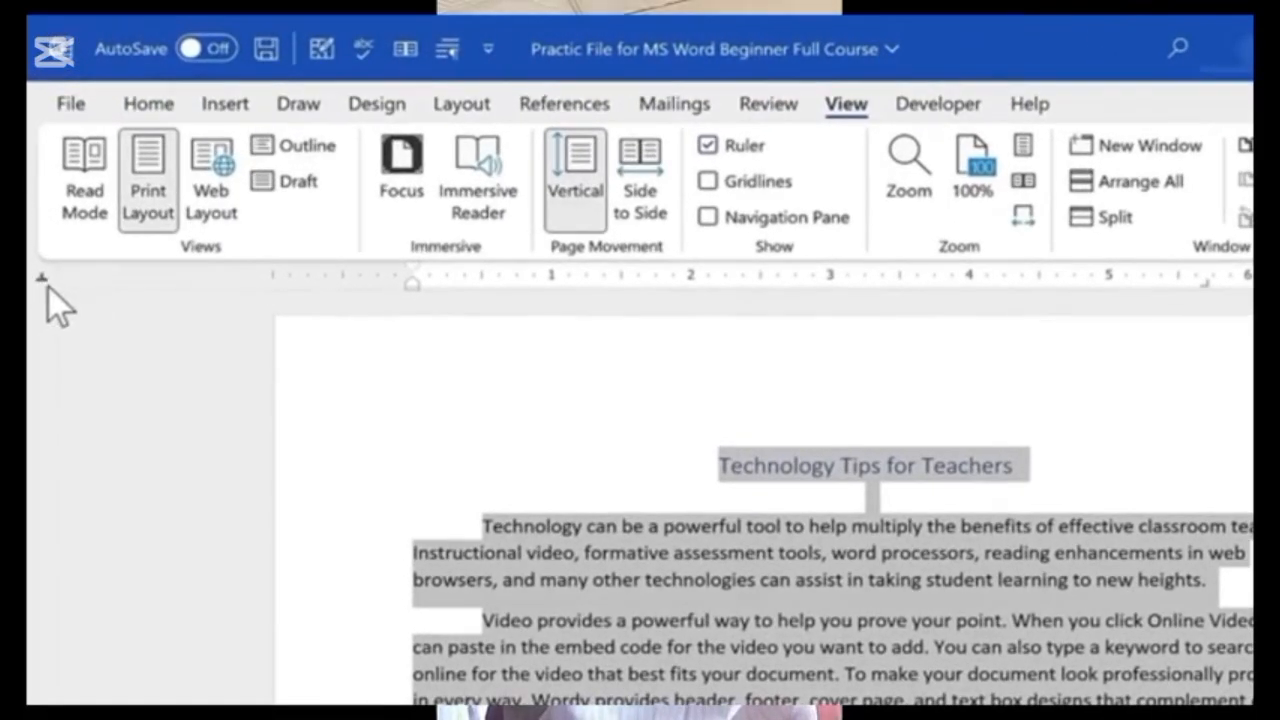
click(46, 283)
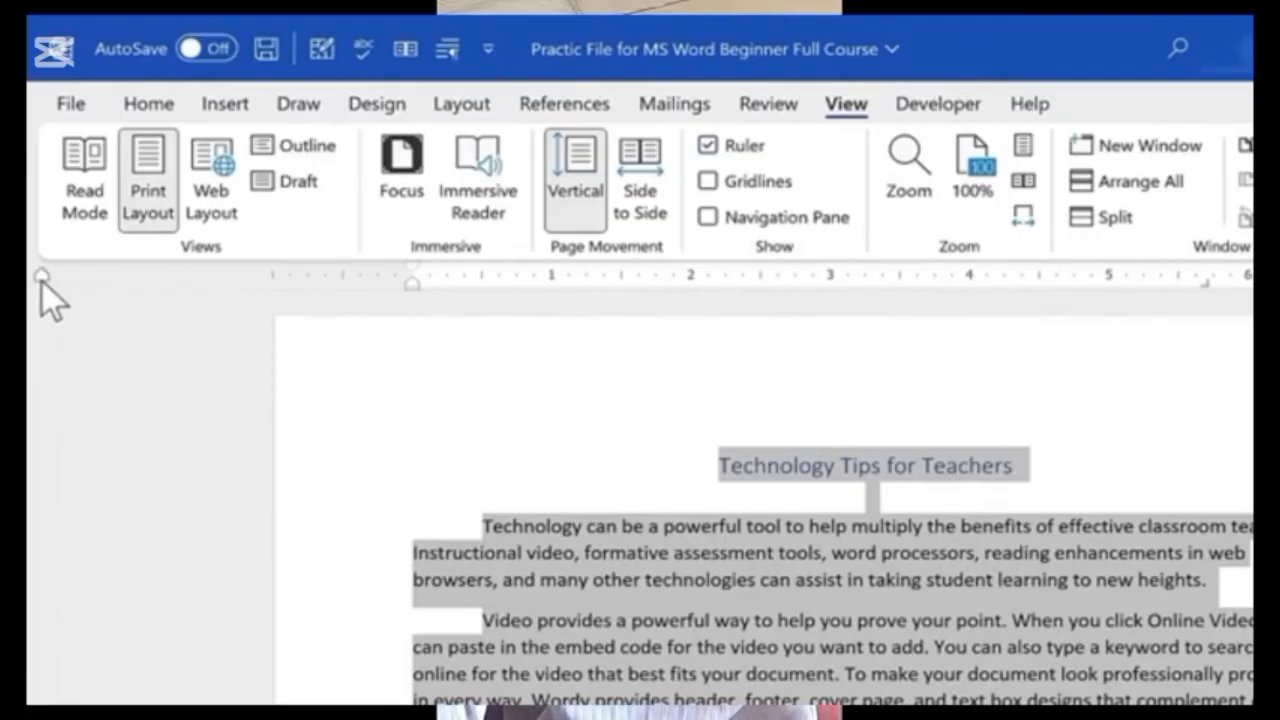
click(44, 277)
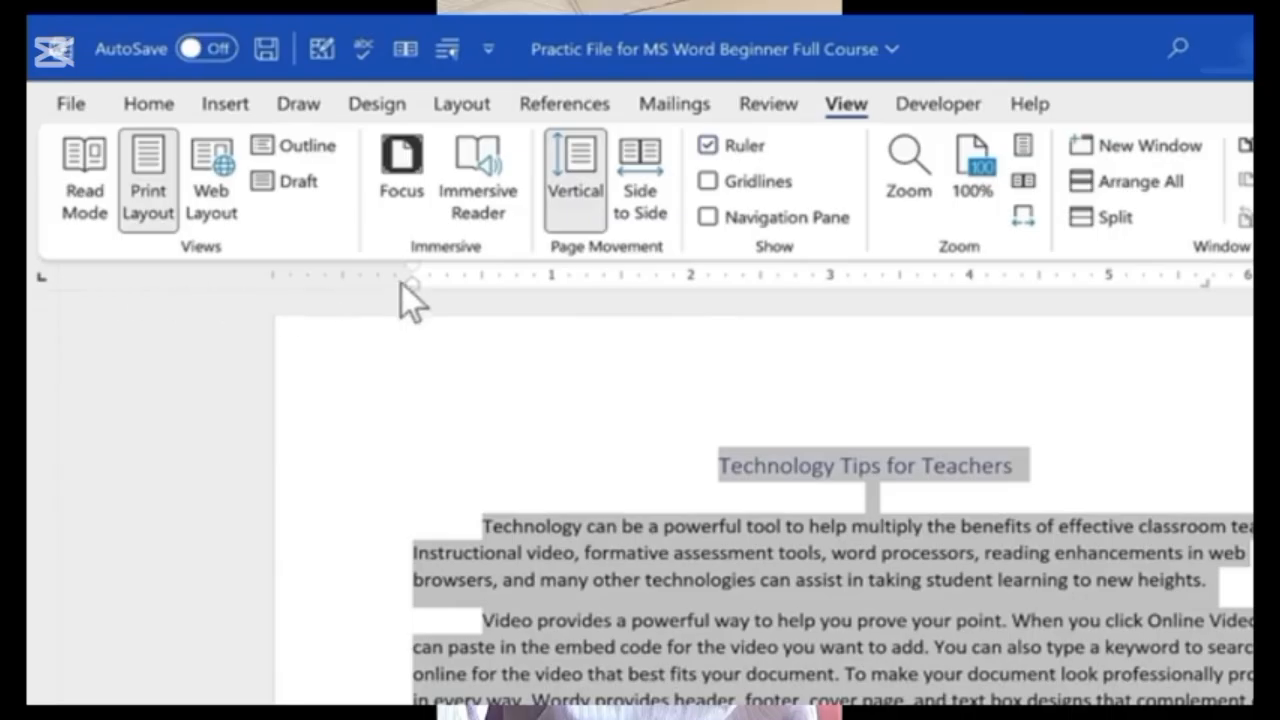
- Place left tab stops at about 1.5 and 2.1 inches, a center tab at 3.25, and right tabs at 5.1 and 5.3
click(622, 281)
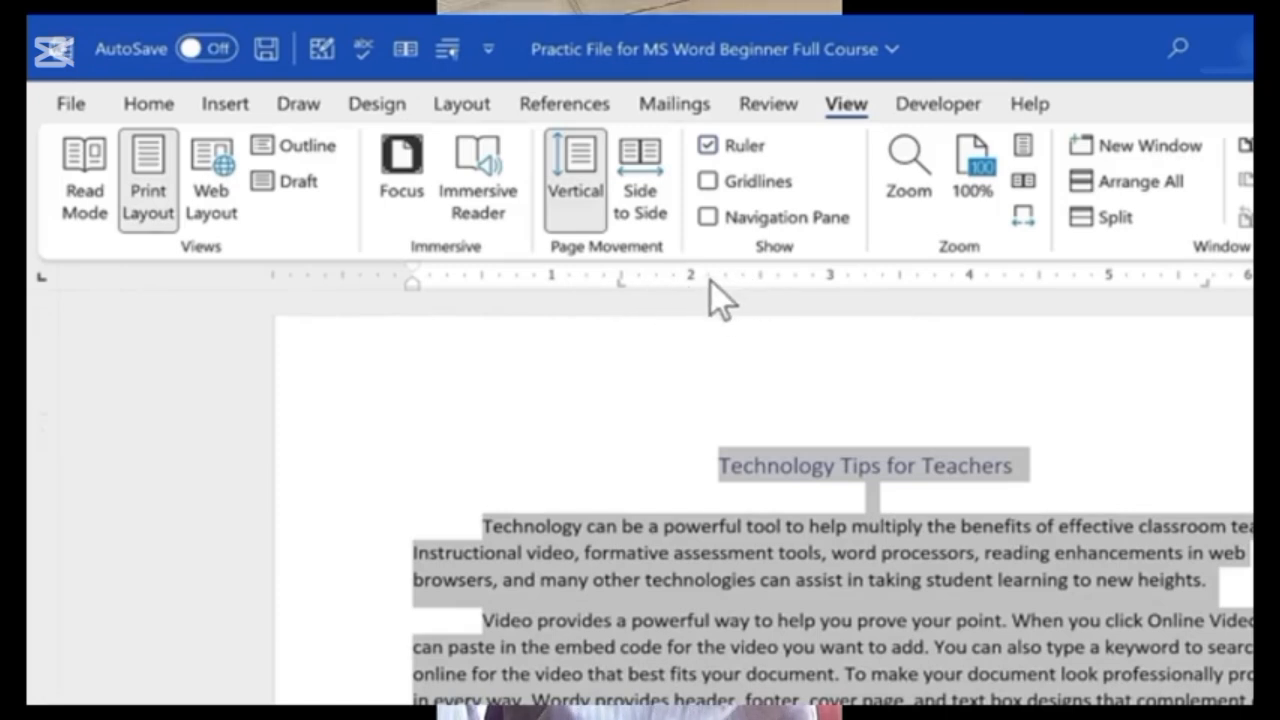
click(709, 281)
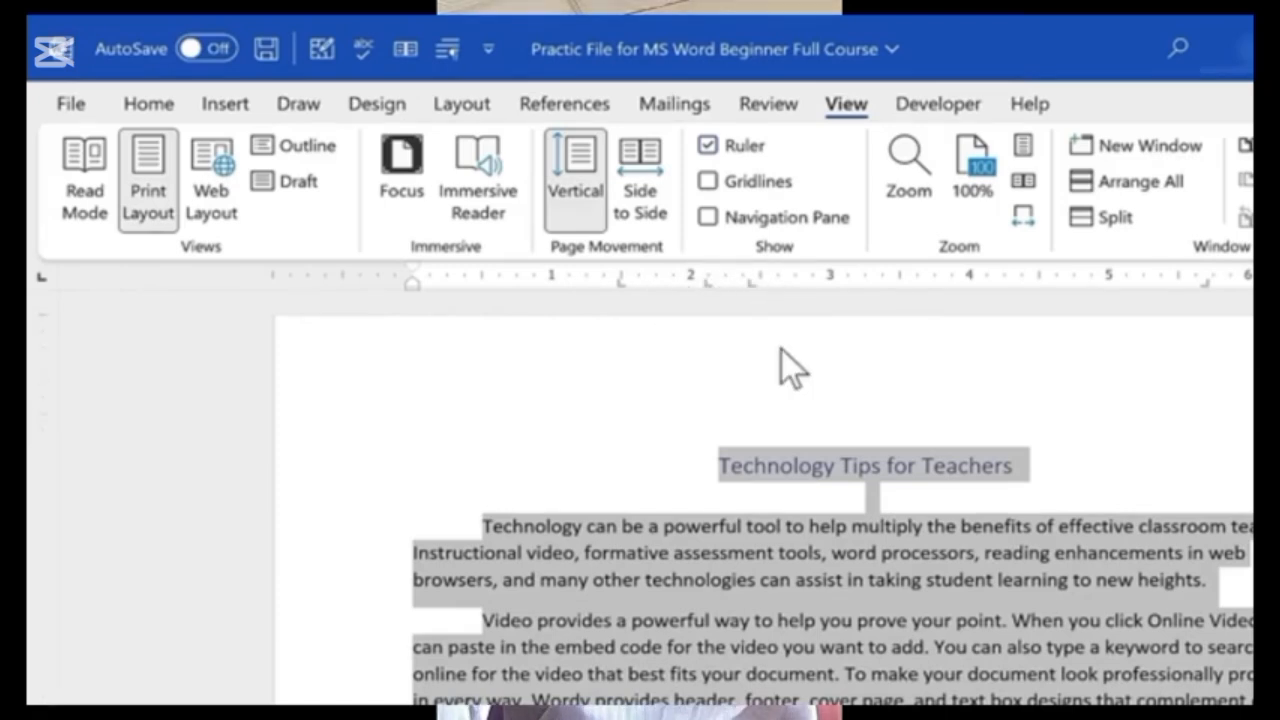
mouse_move(751, 286)
mouse_down()
mouse_move(737, 286)
mouse_move(754, 286)
mouse_up()
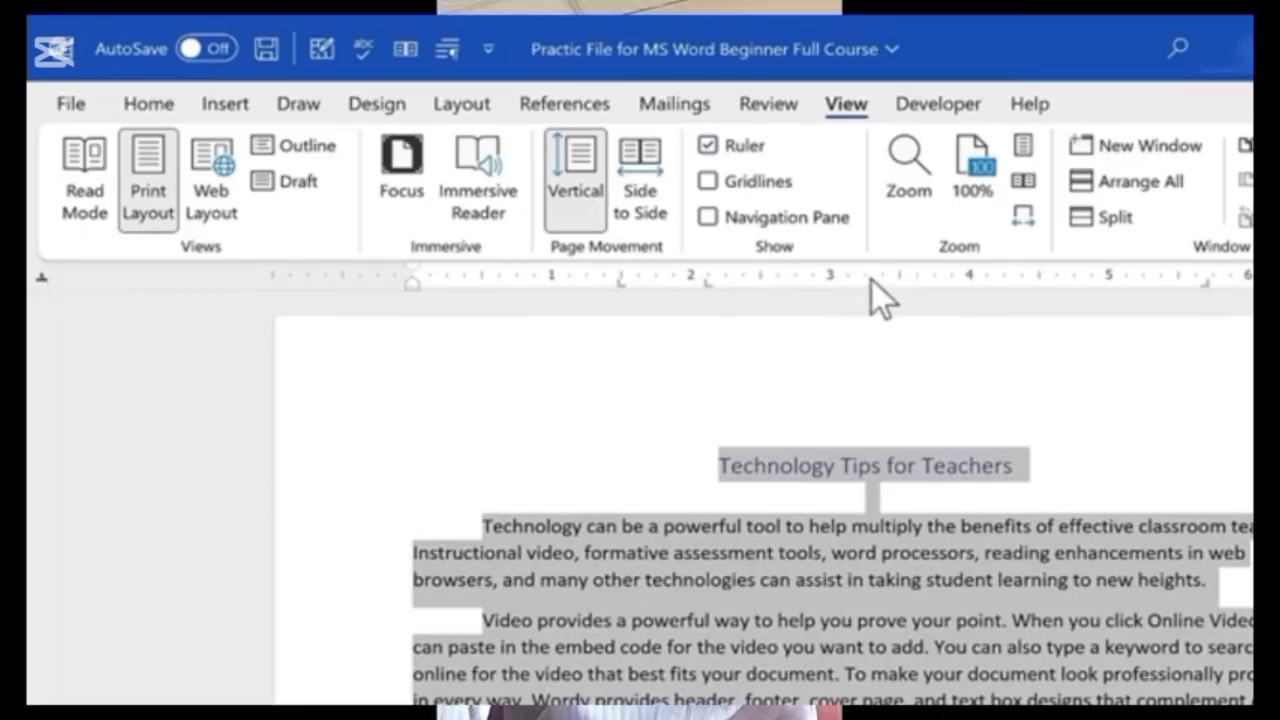
click(43, 281)
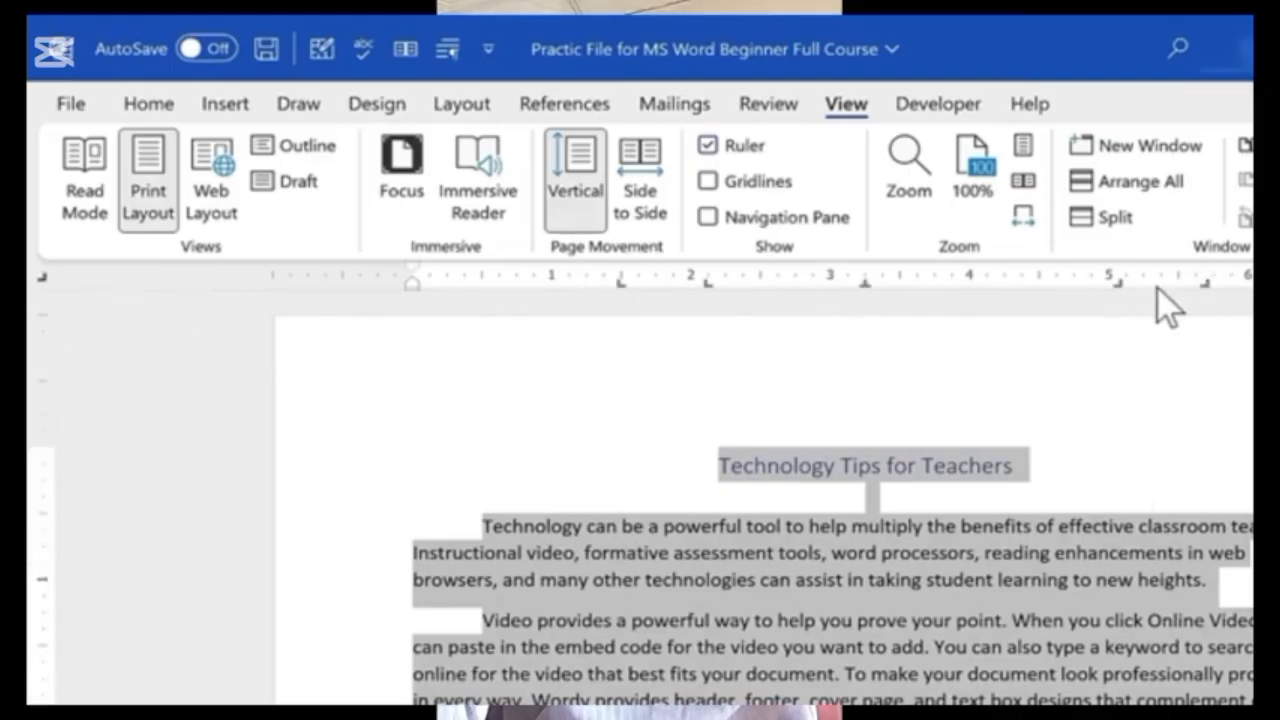
click(1162, 380)
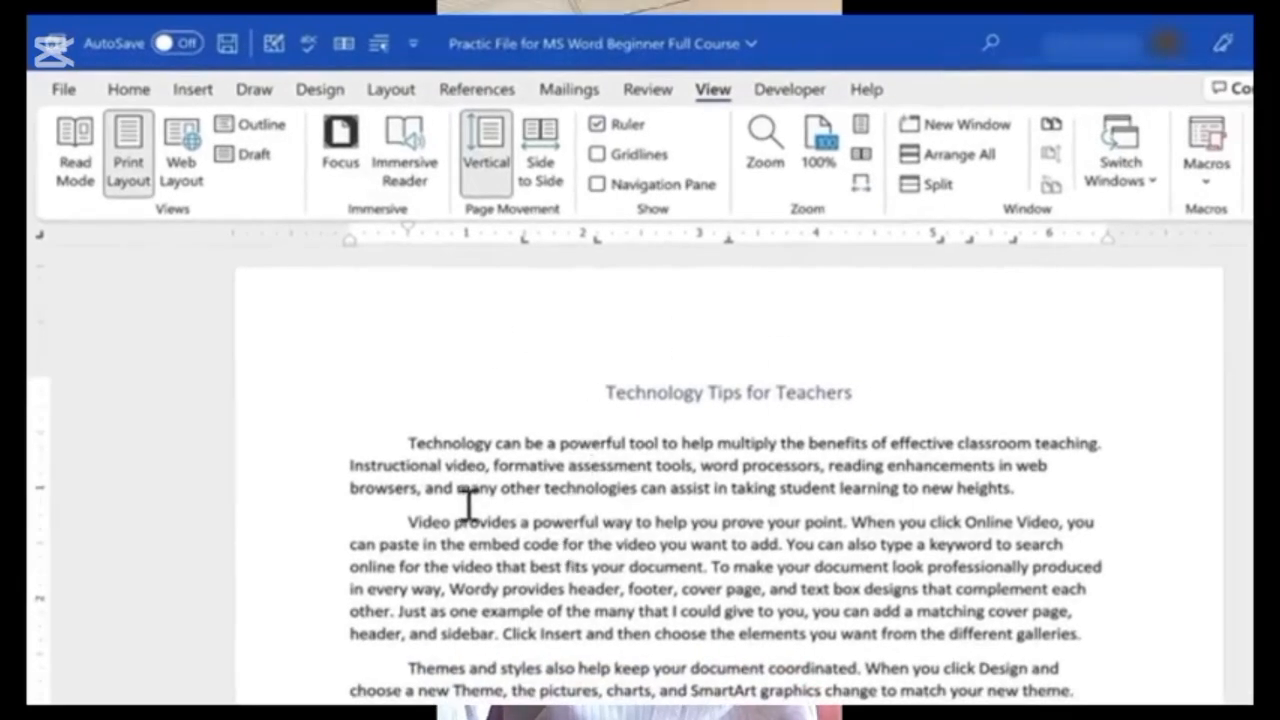
- Try indenting the paragraph beginning "Video provides" with three tabs, and remove the added tabs and the custom tab stops
click(410, 522)
key(Tab)
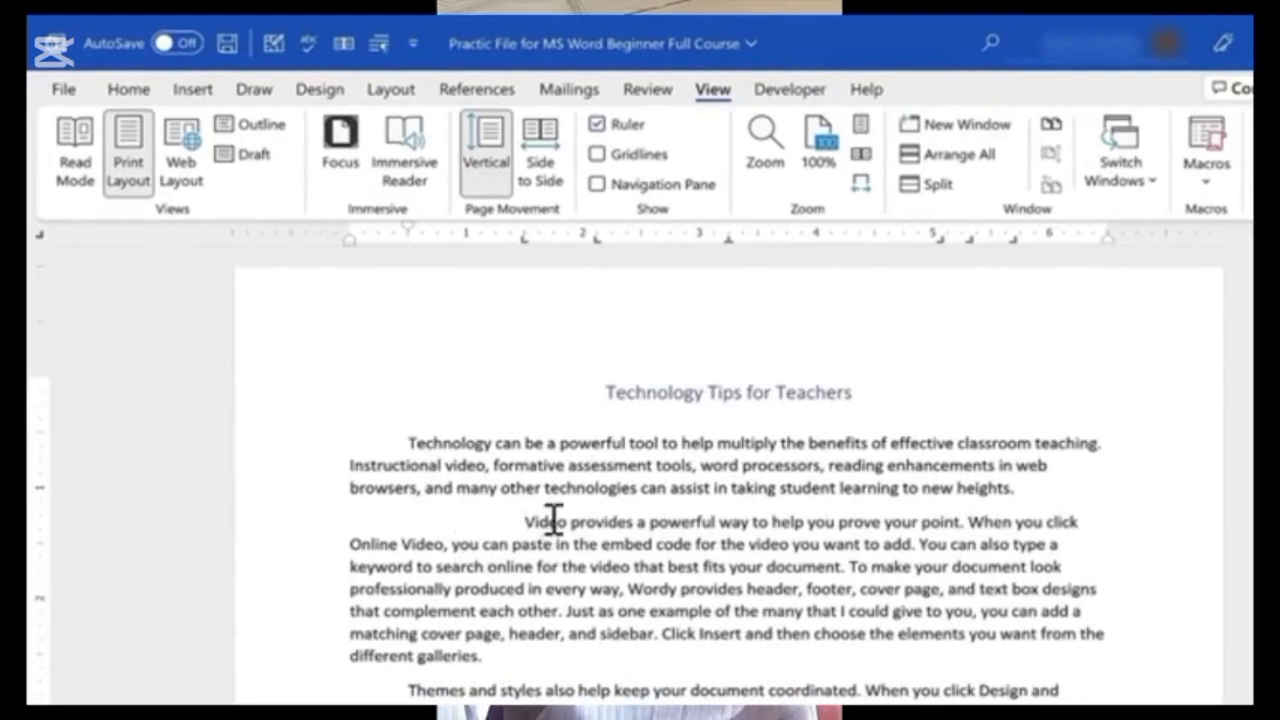
key(Tab)
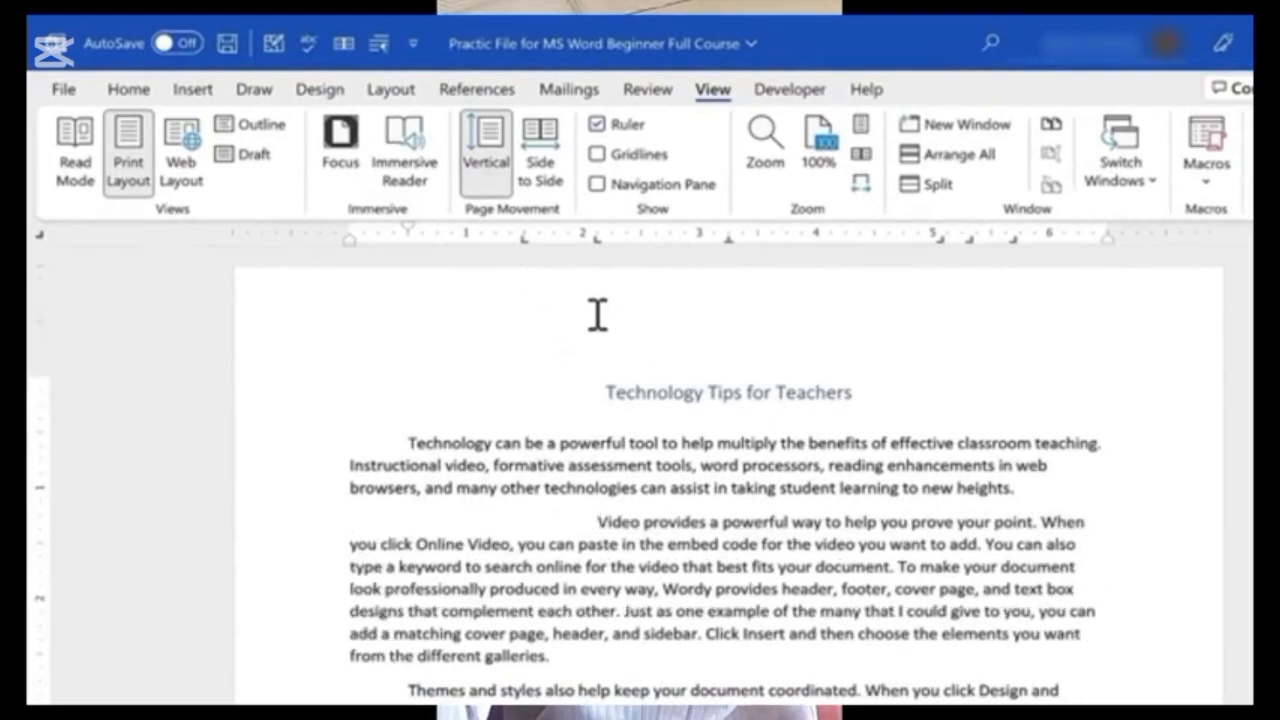
key(Tab)
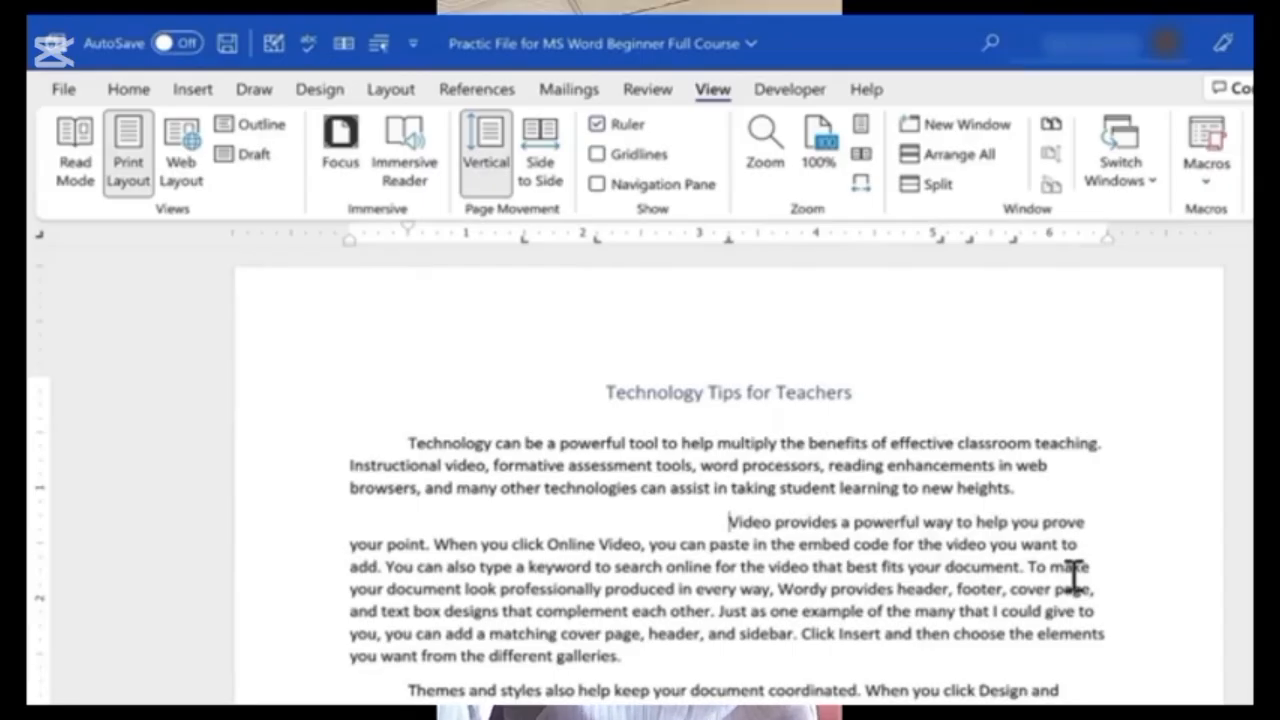
key(BackSpace)
key(BackSpace)
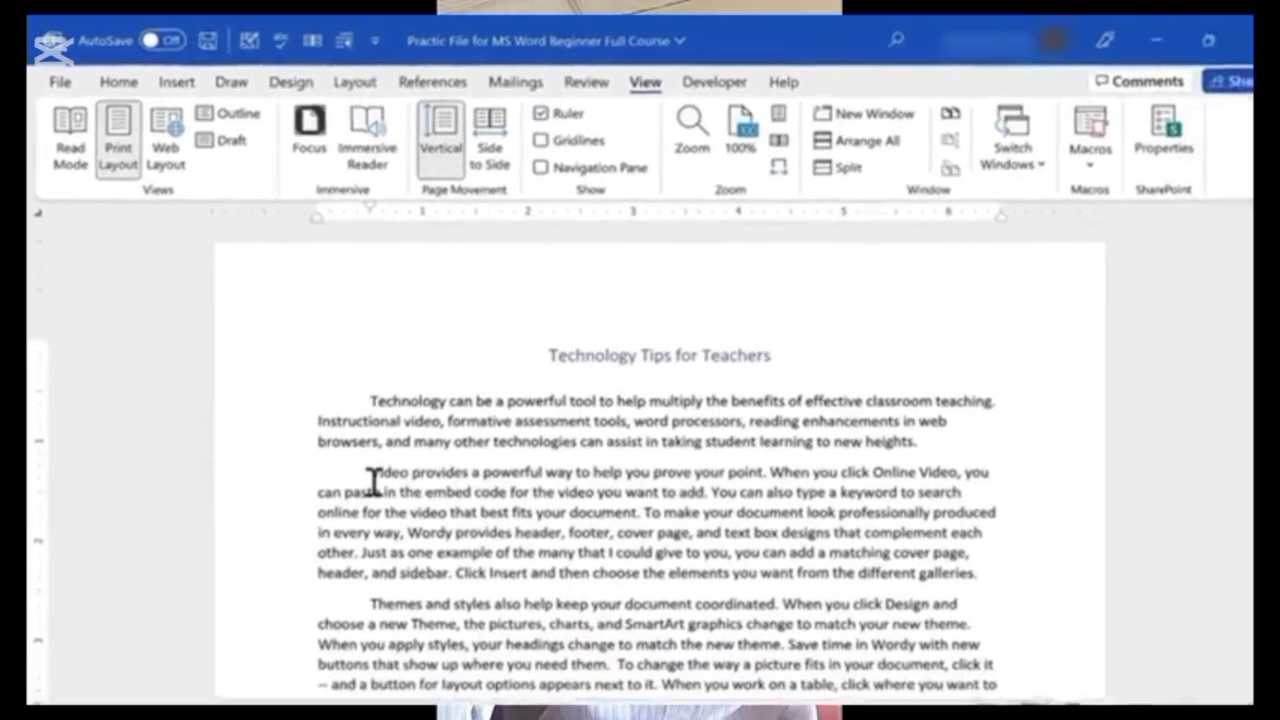
- Center the paragraph beginning "Video provides a powerful way"
drag(362, 461, 1009, 566)
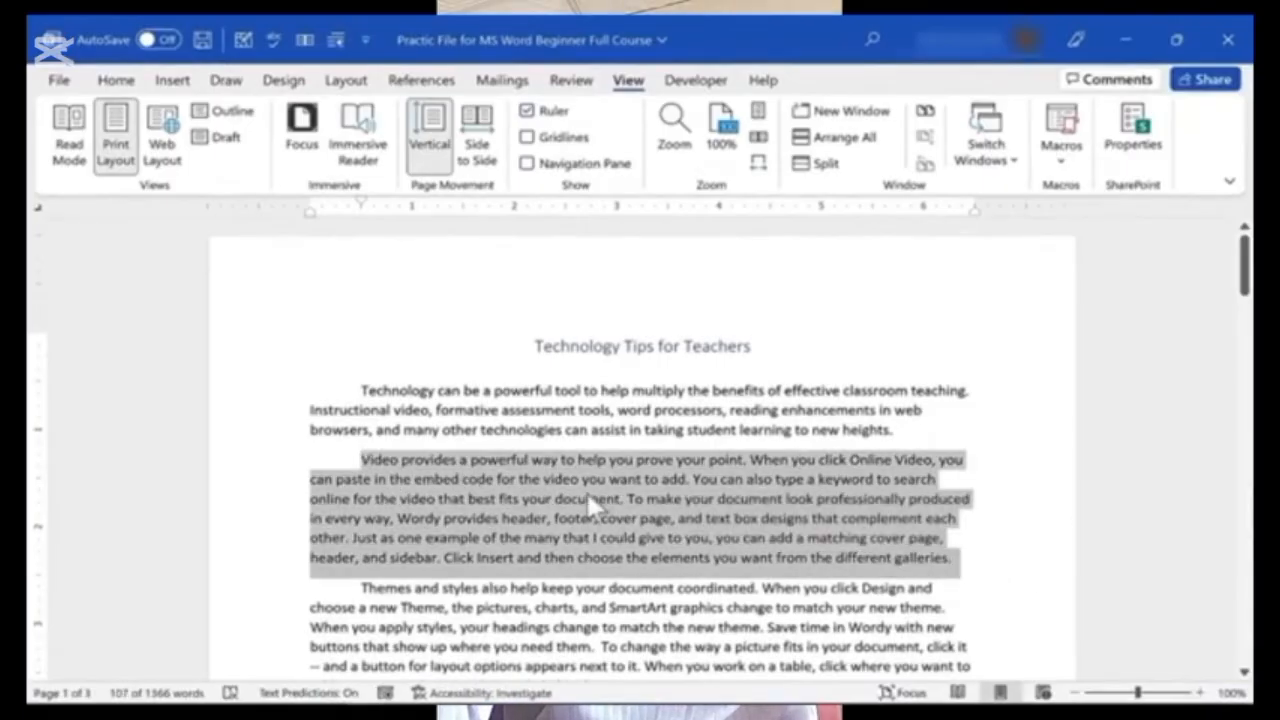
click(118, 79)
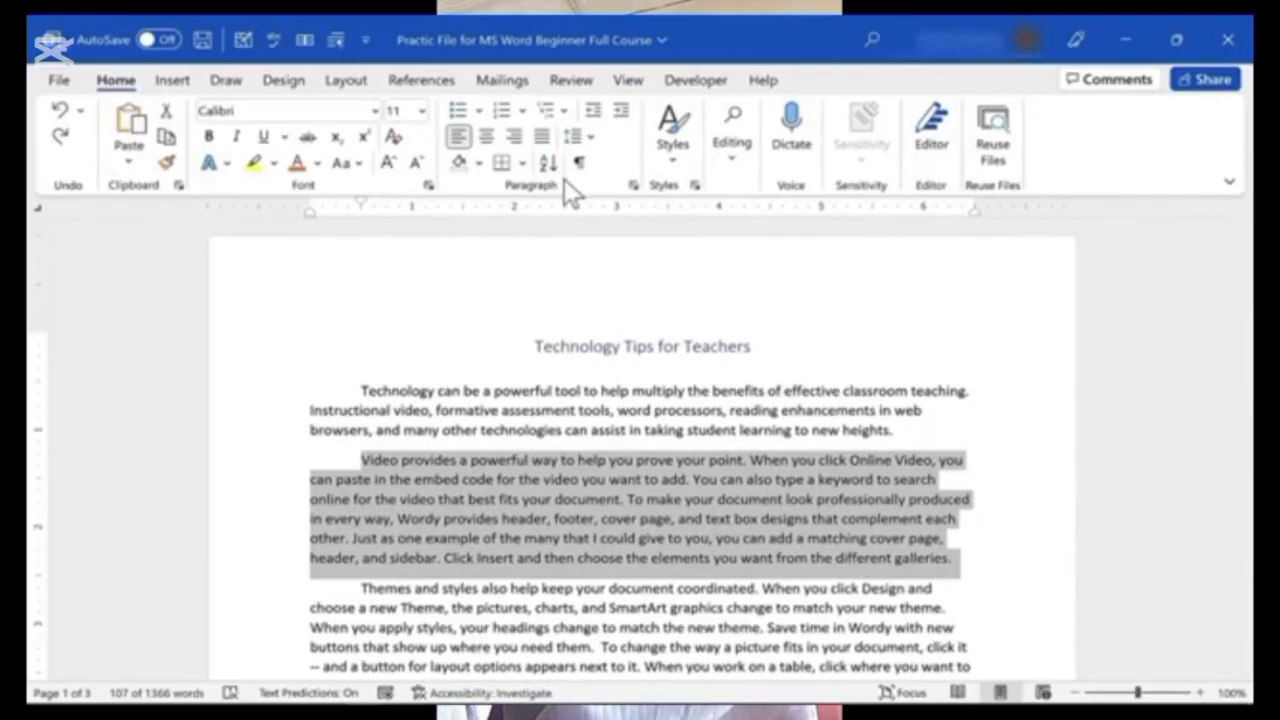
click(487, 137)
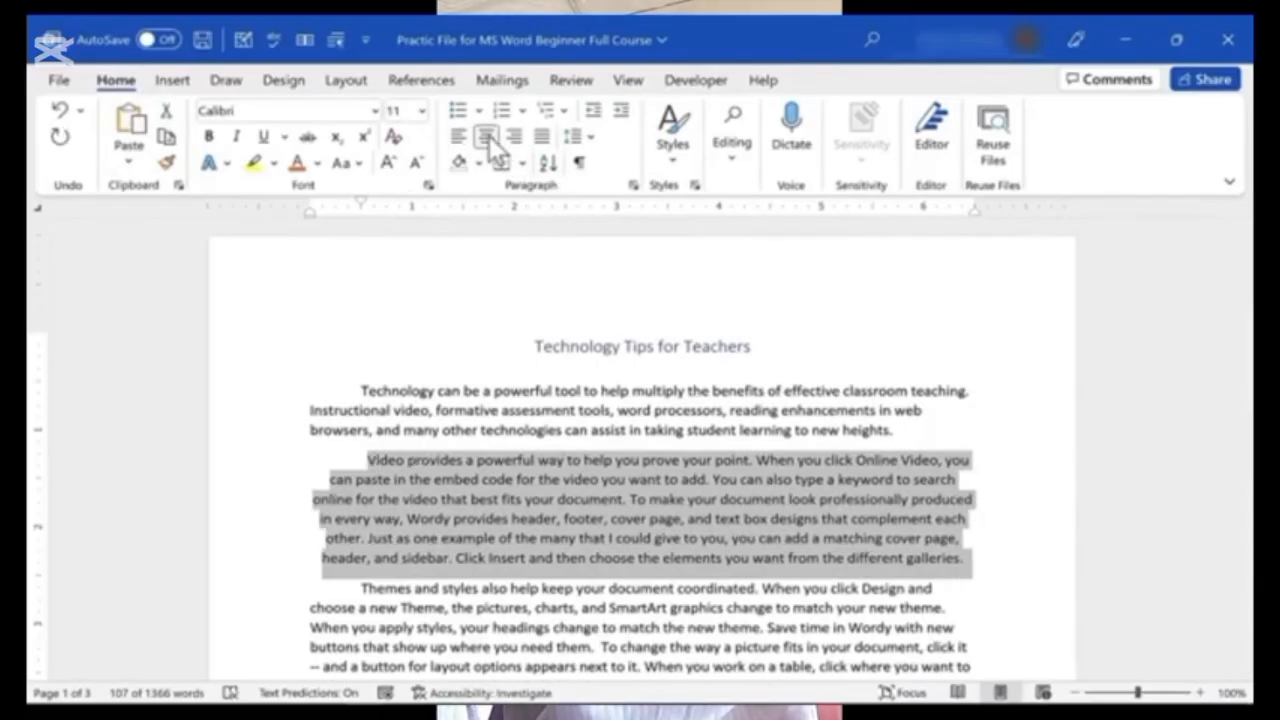
- Try right alignment on the "Video provides" paragraph, restore left alignment, and increase and decrease its indent by one level
click(513, 137)
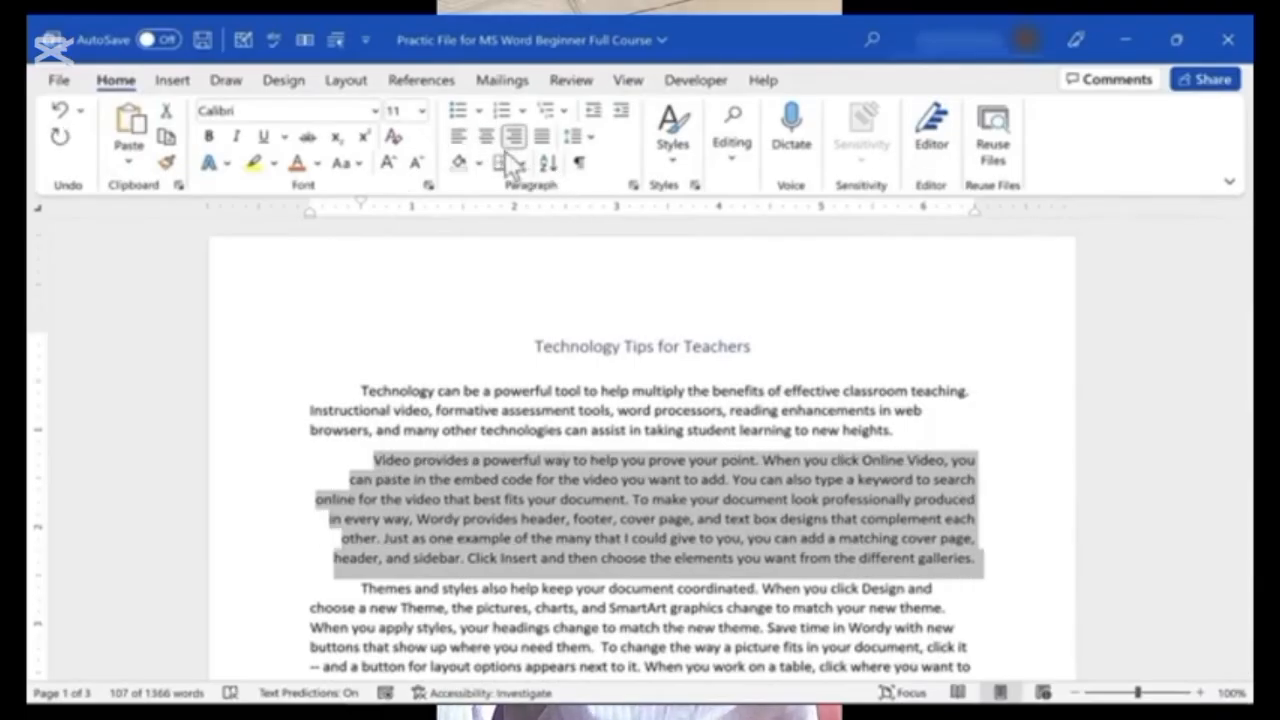
click(457, 137)
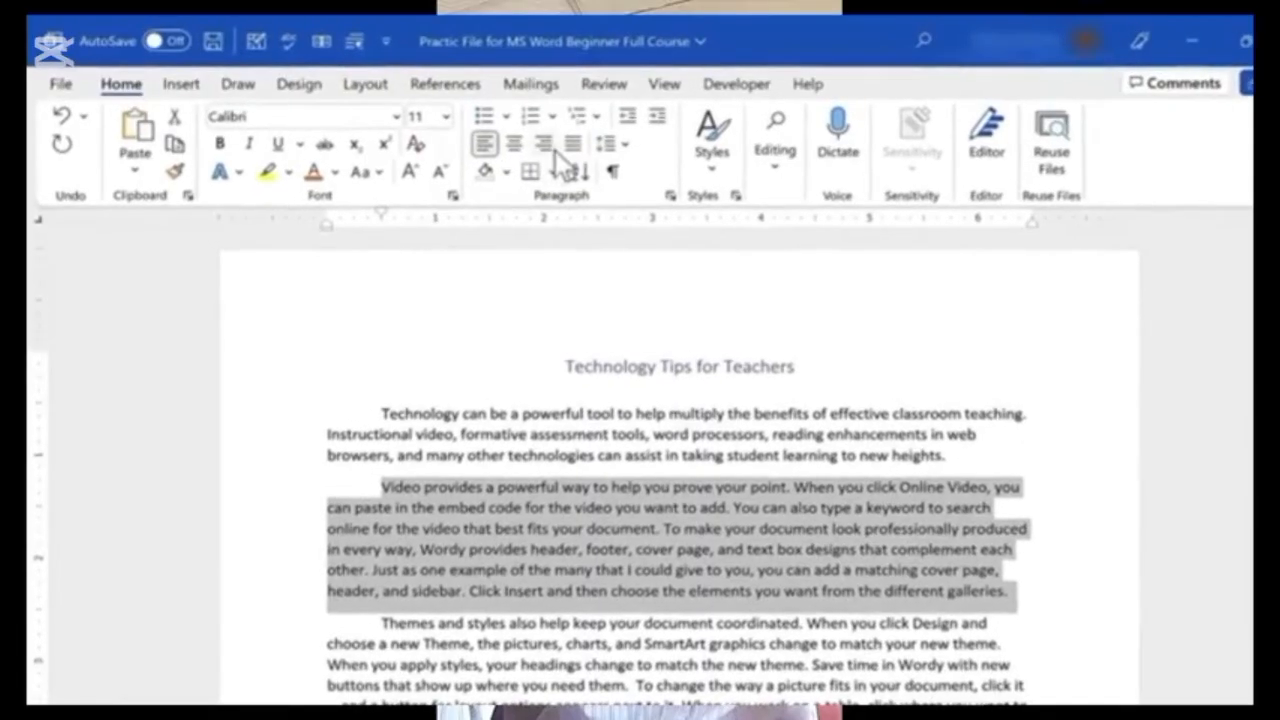
click(663, 118)
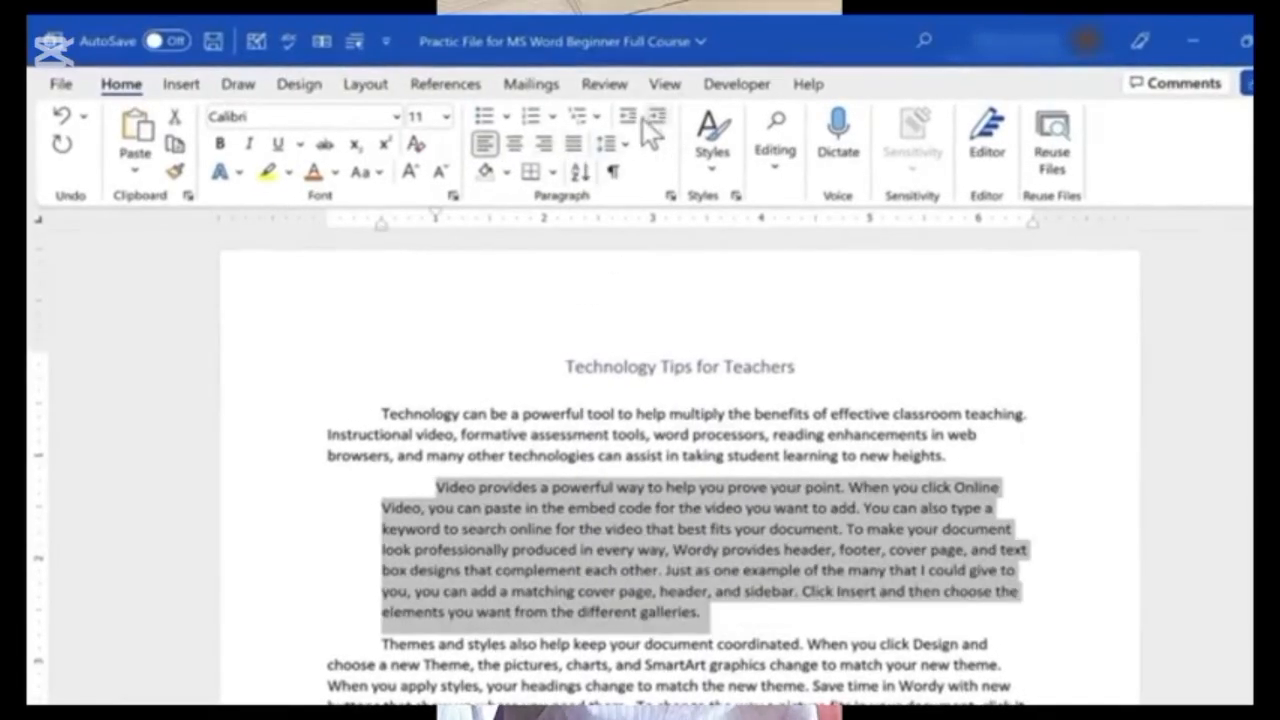
click(630, 118)
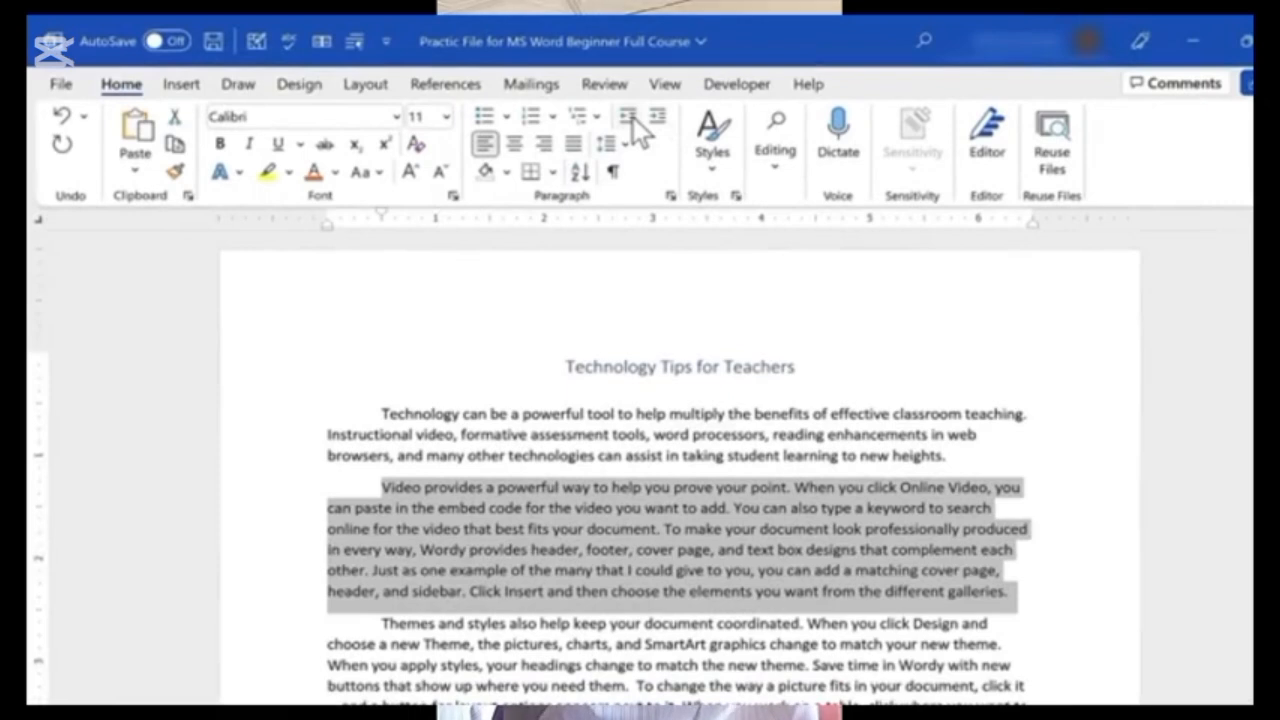
- Try outside borders around the paragraph beginning "Video provides" and undo them
click(554, 174)
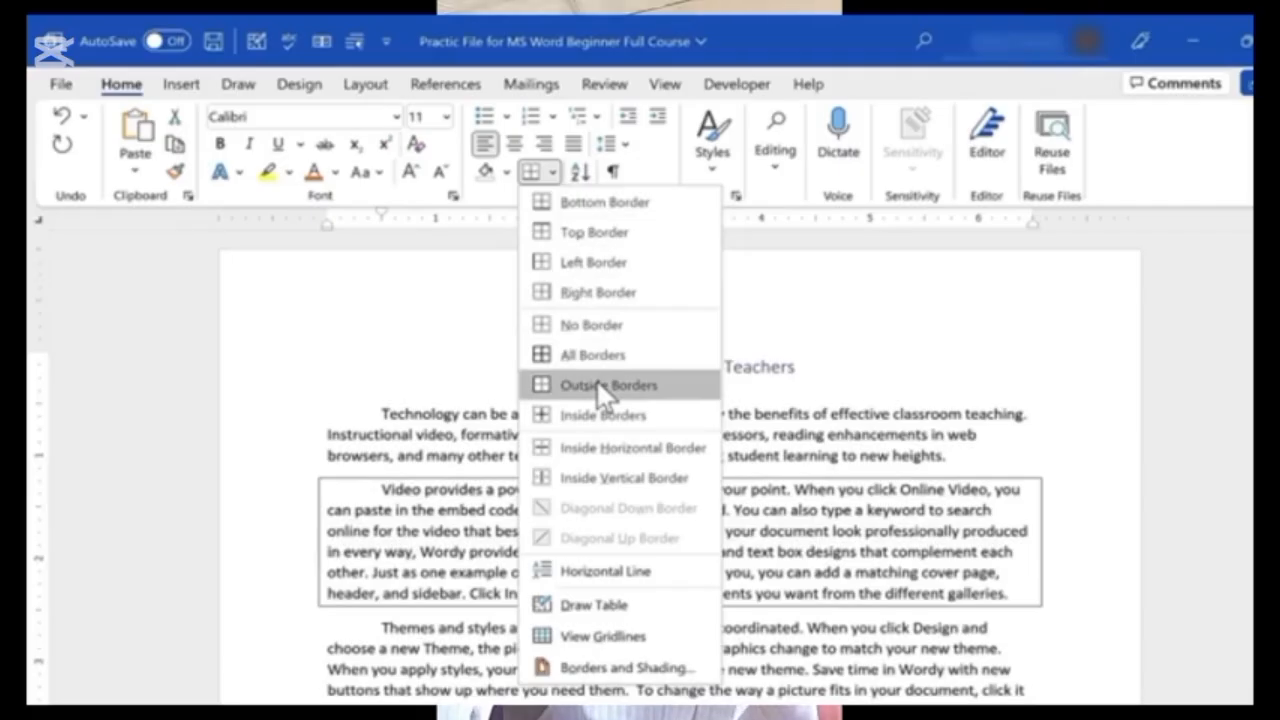
click(598, 386)
click(591, 465)
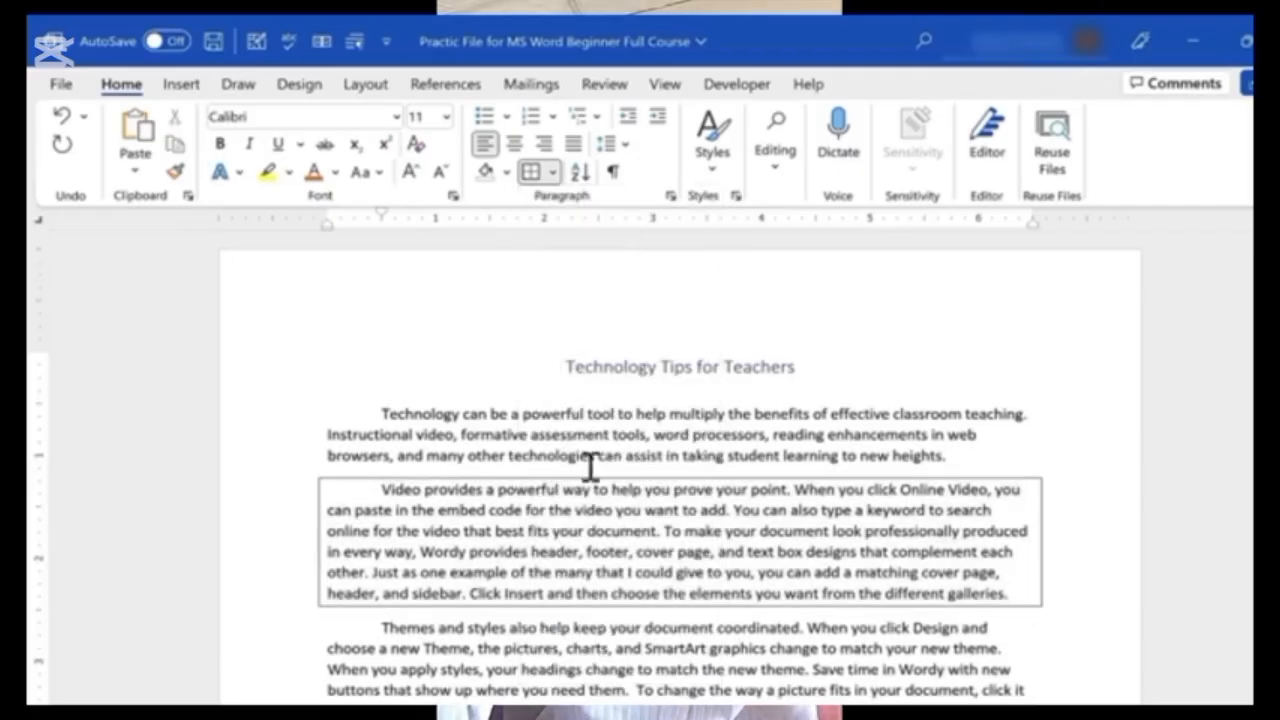
key(ctrl+z)
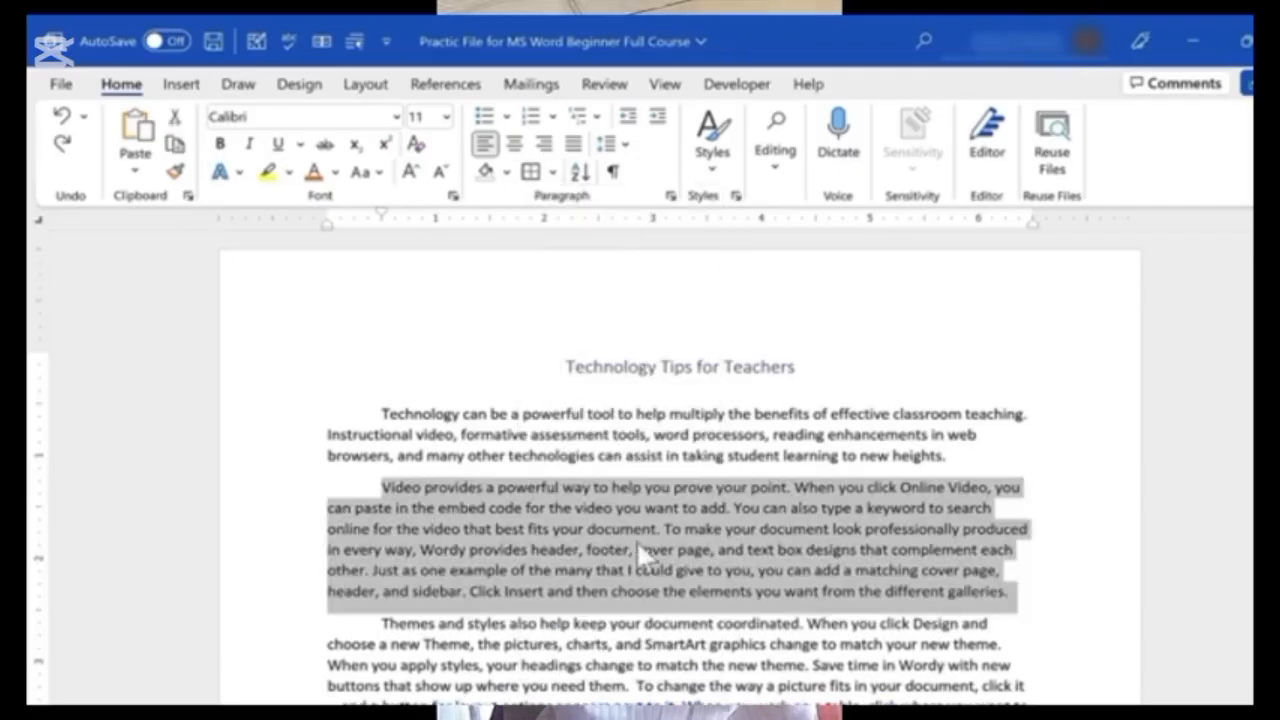
- Try light blue shading behind the paragraph beginning "Video provides" and undo it
click(506, 172)
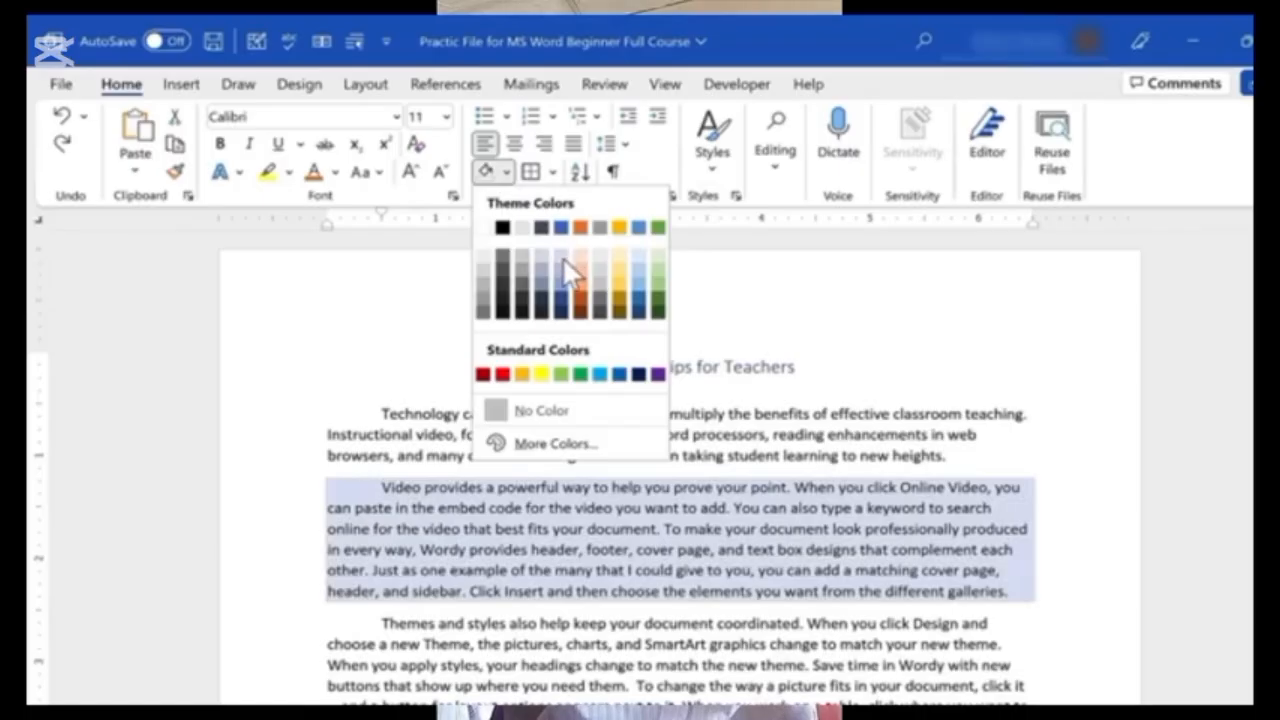
click(562, 256)
click(1034, 432)
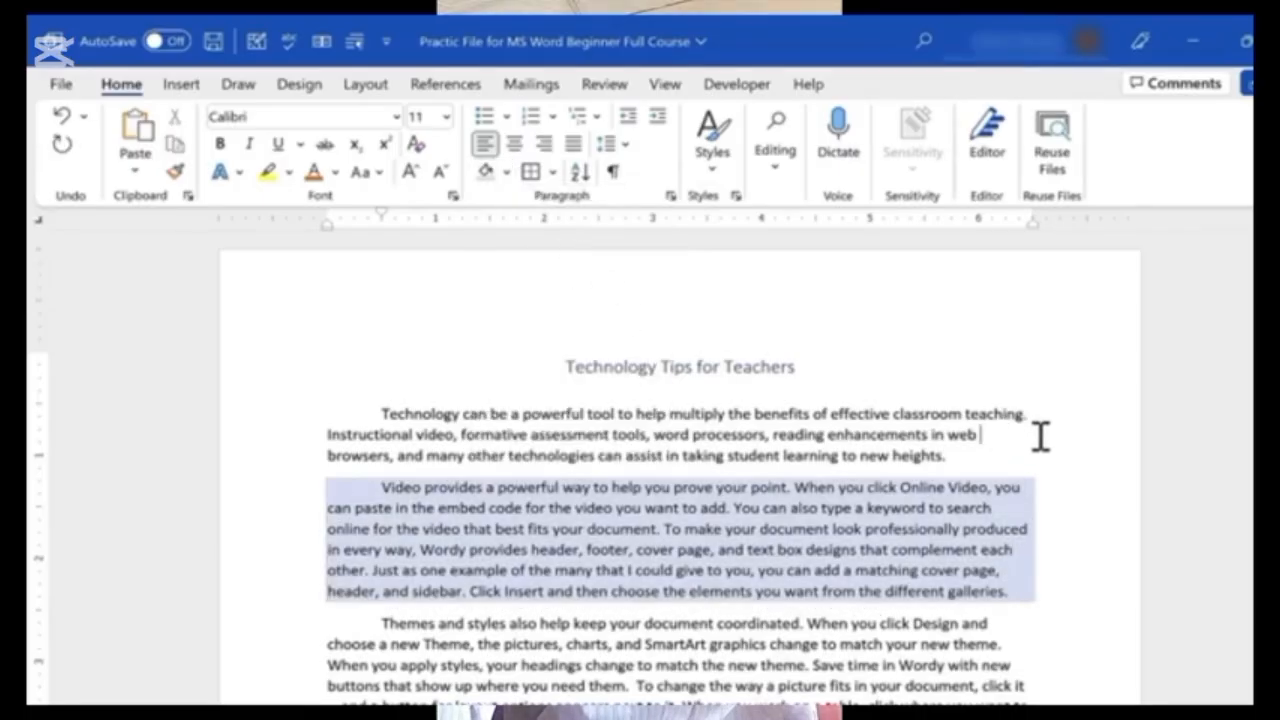
key(ctrl+z)
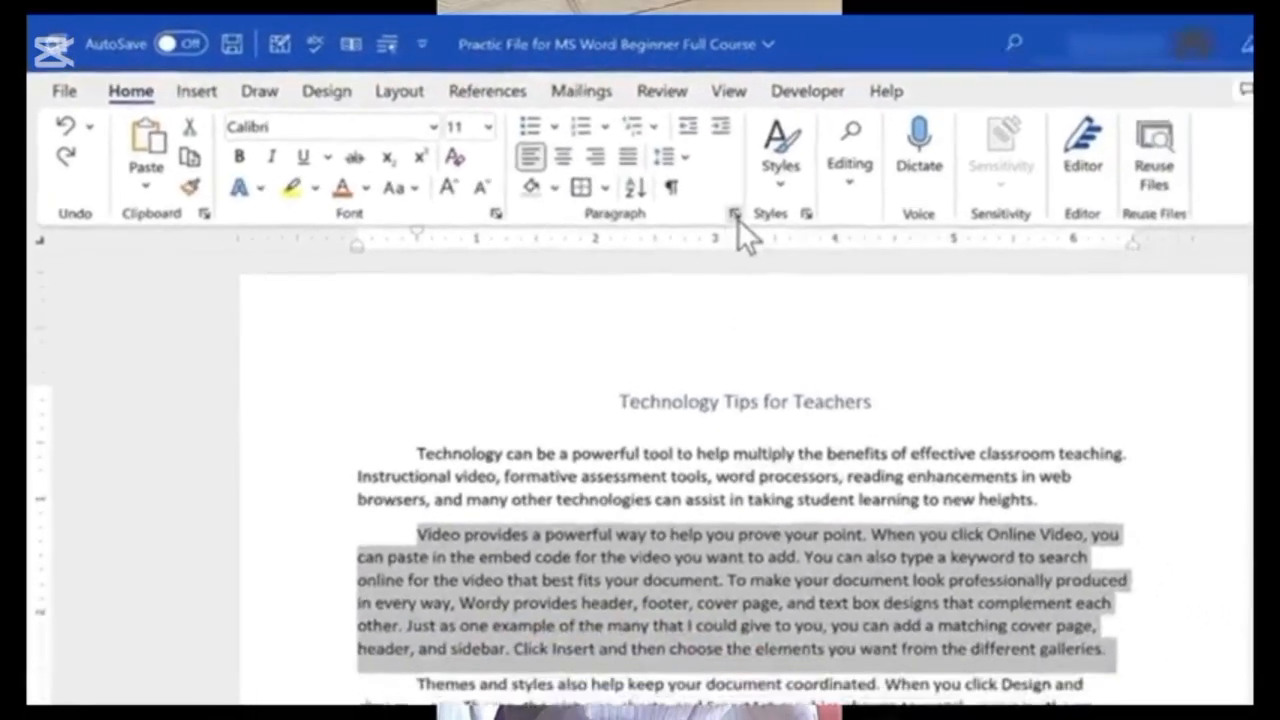
- Set the line spacing of the paragraph beginning "Video provides" to Double in the paragraph settings
click(836, 242)
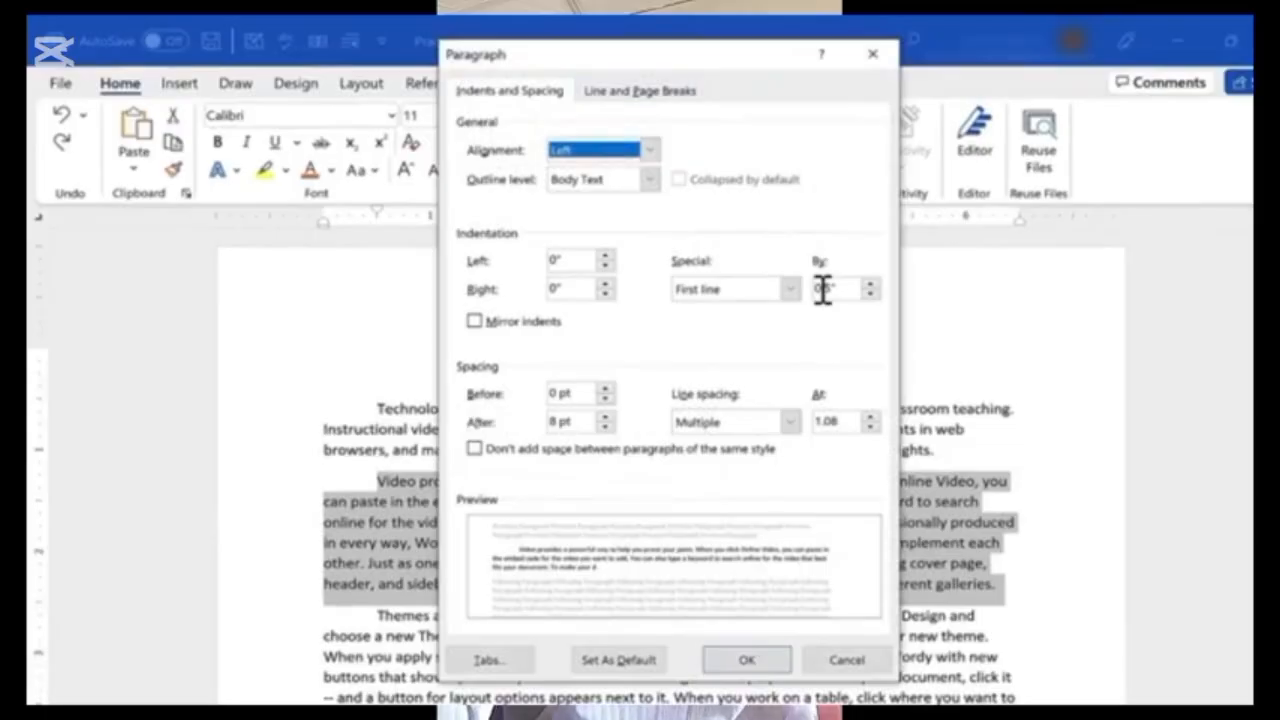
drag(711, 58, 1033, 73)
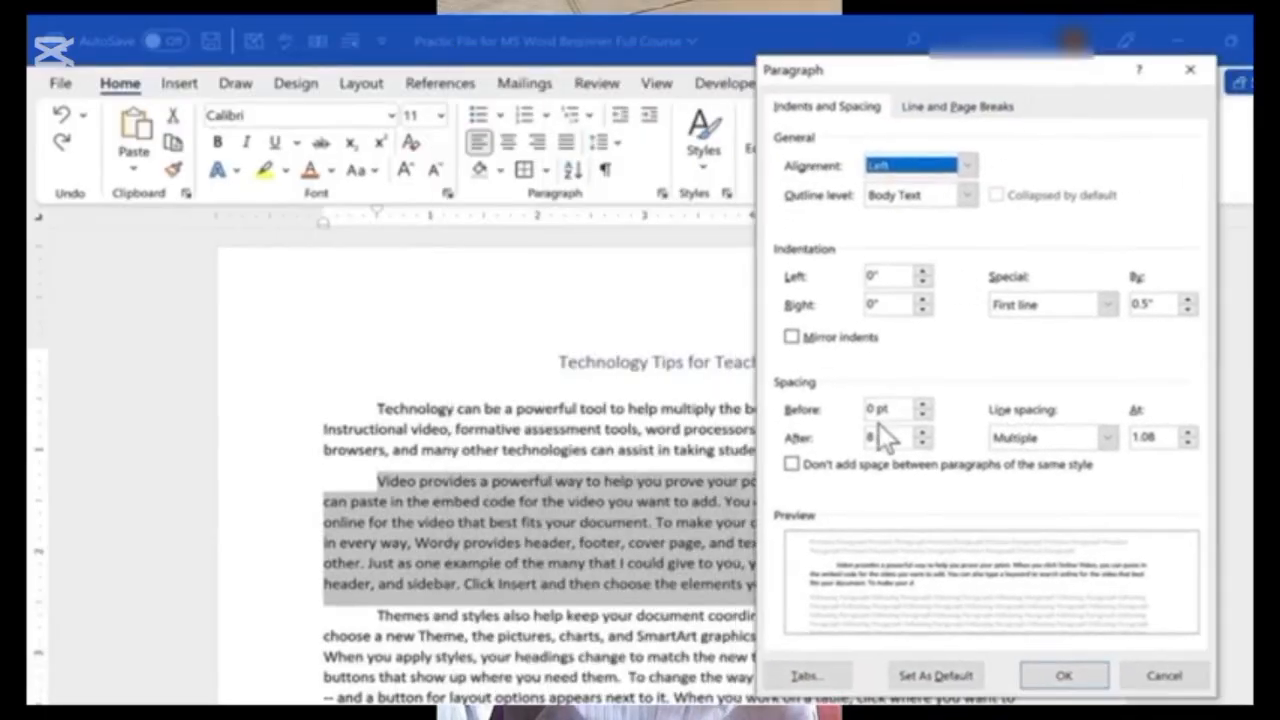
click(1108, 439)
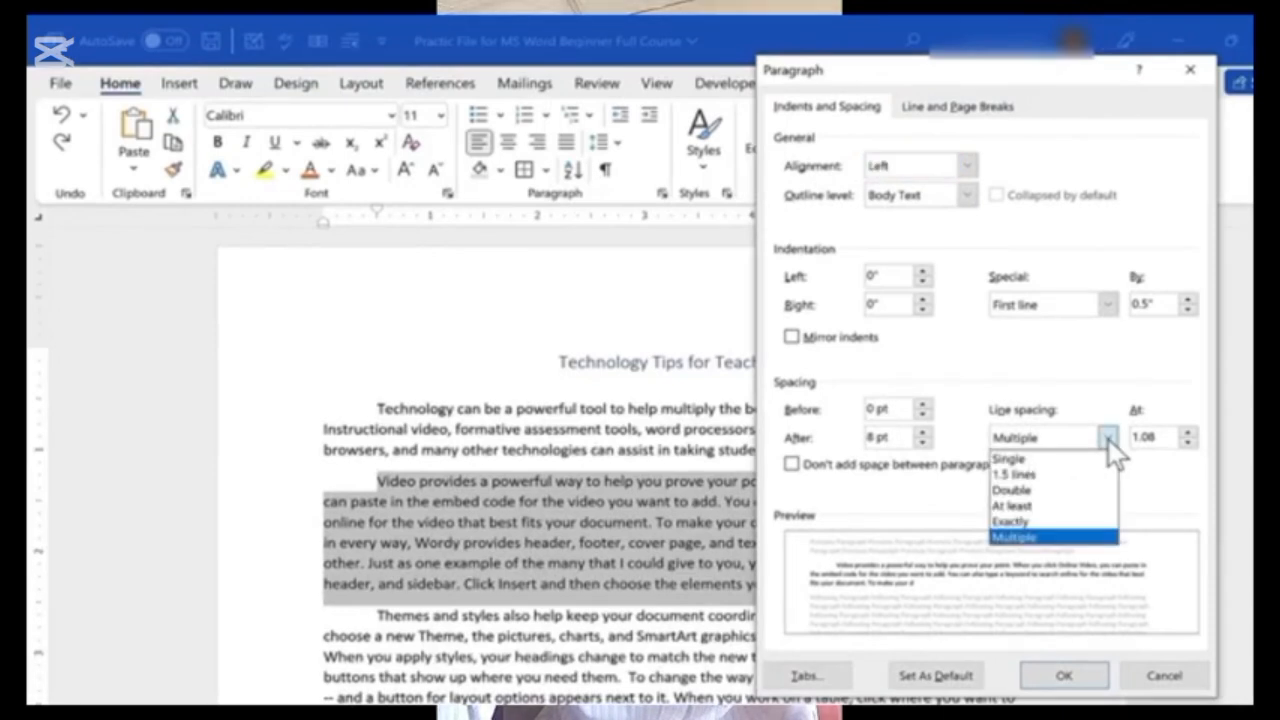
click(1060, 490)
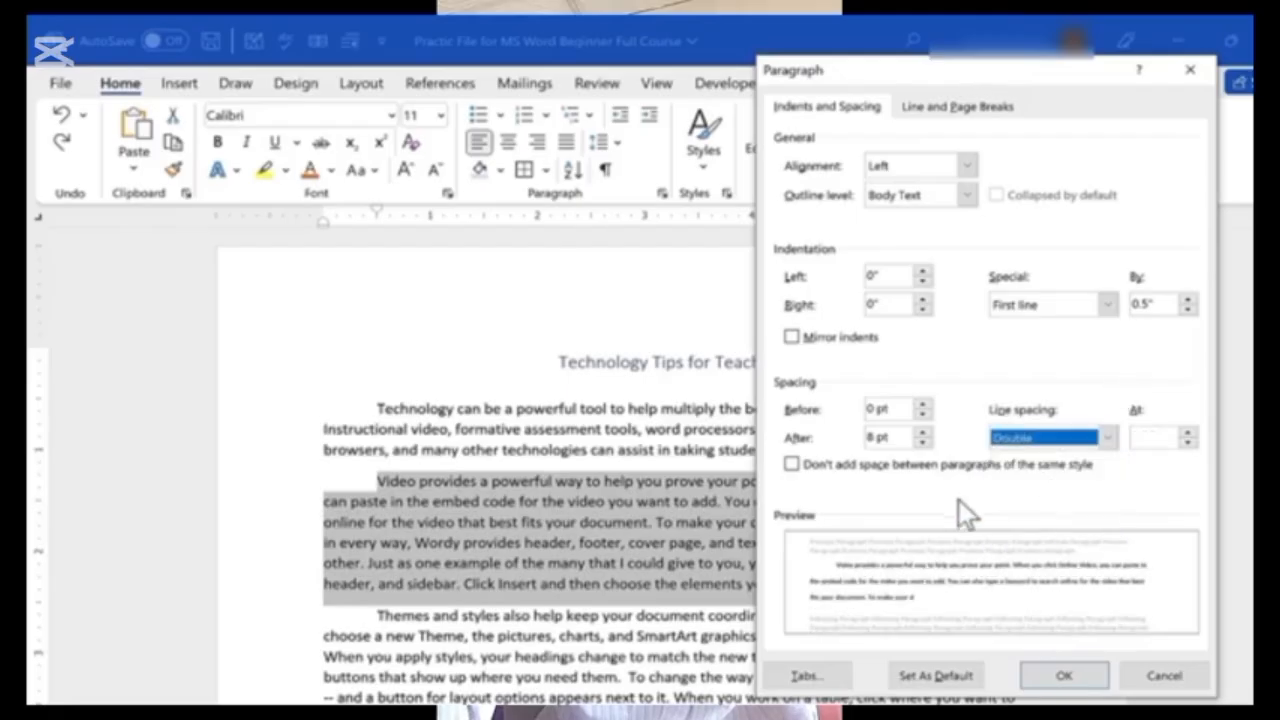
click(1064, 675)
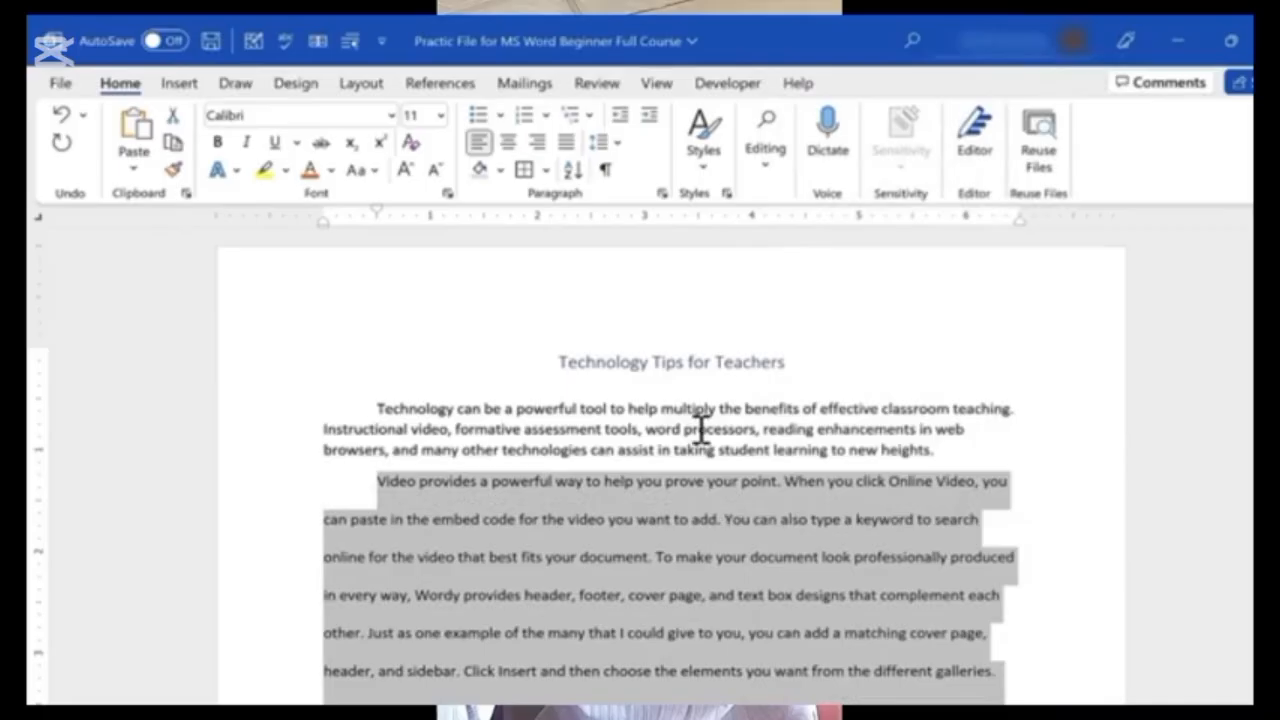
- Try applying Double line spacing to the whole document
click(657, 448)
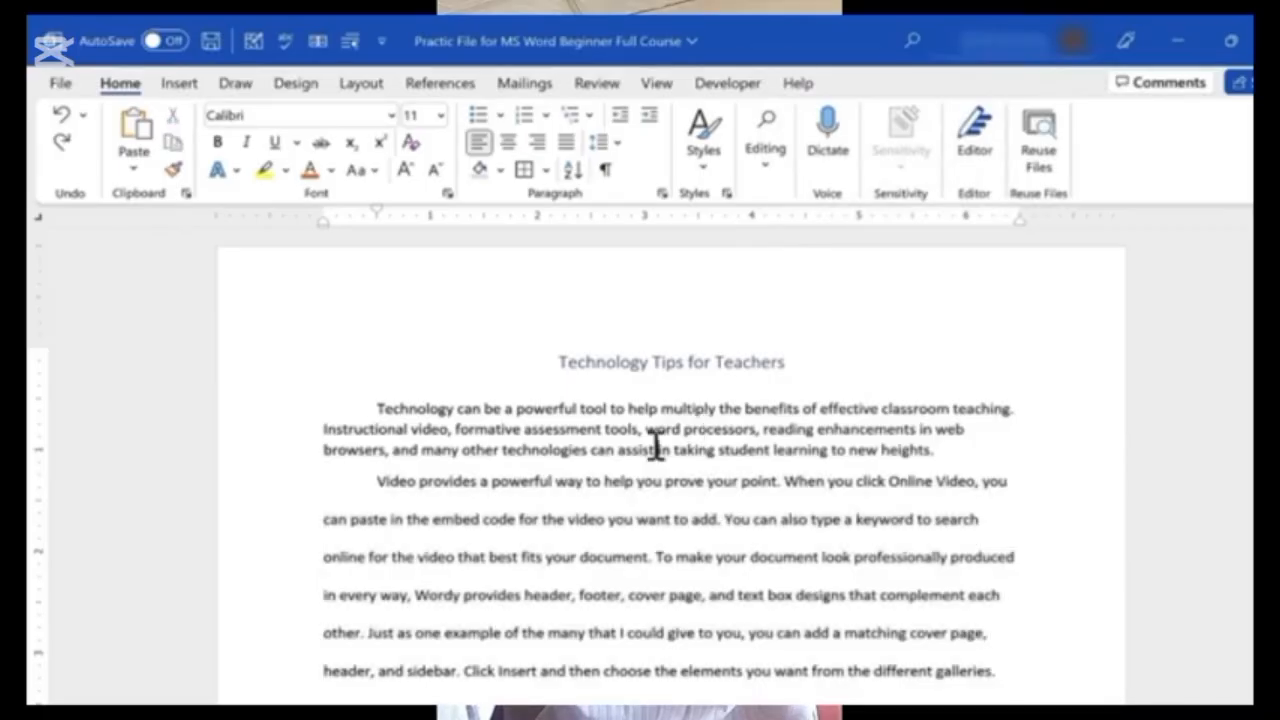
key(ctrl+a)
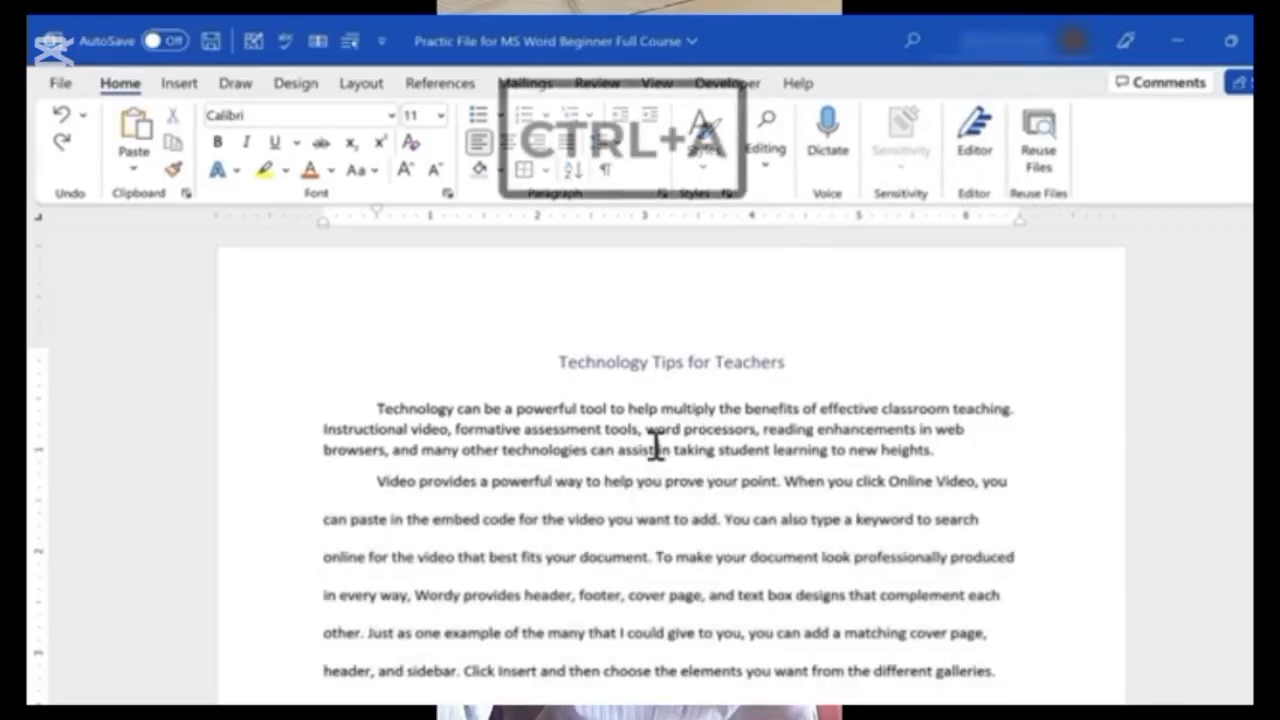
click(661, 193)
click(1060, 437)
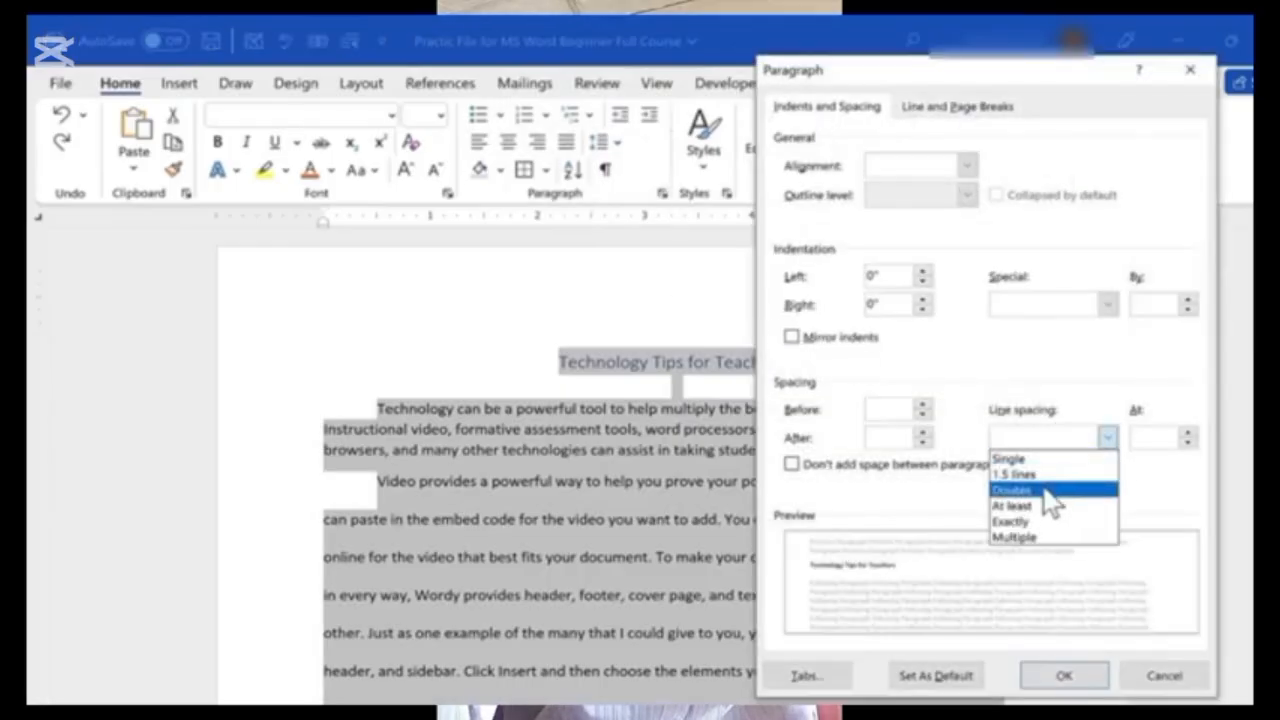
click(1050, 492)
click(1064, 676)
scroll(851, 560, down, 10)
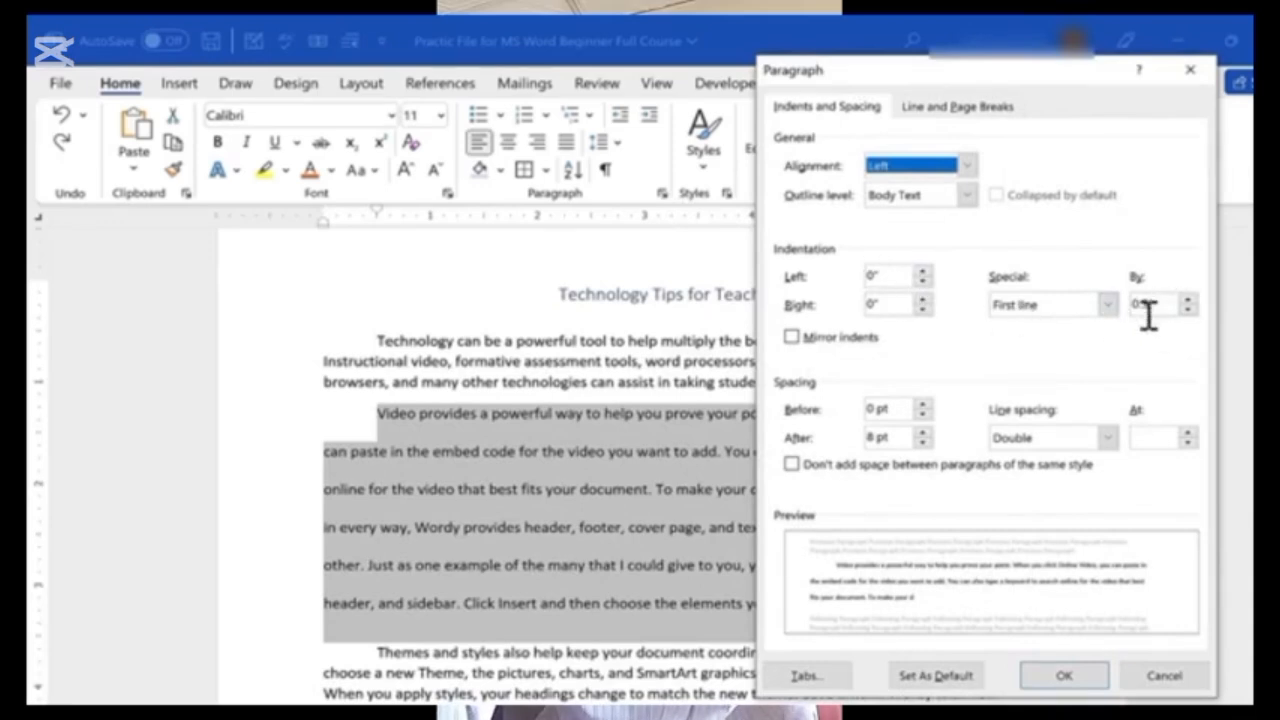
- Set the spacing after the paragraph beginning "Video provides" to 6 pt, keeping the 0.5" first-line indent
click(1189, 300)
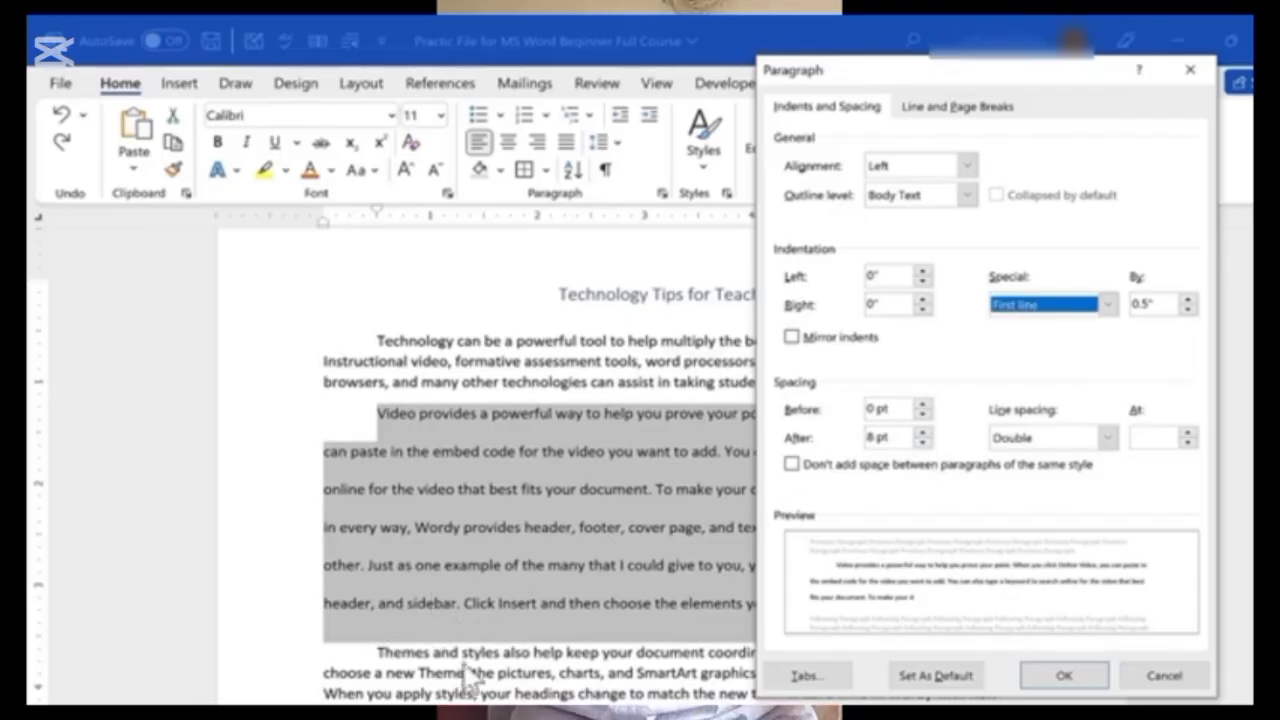
click(922, 443)
click(924, 443)
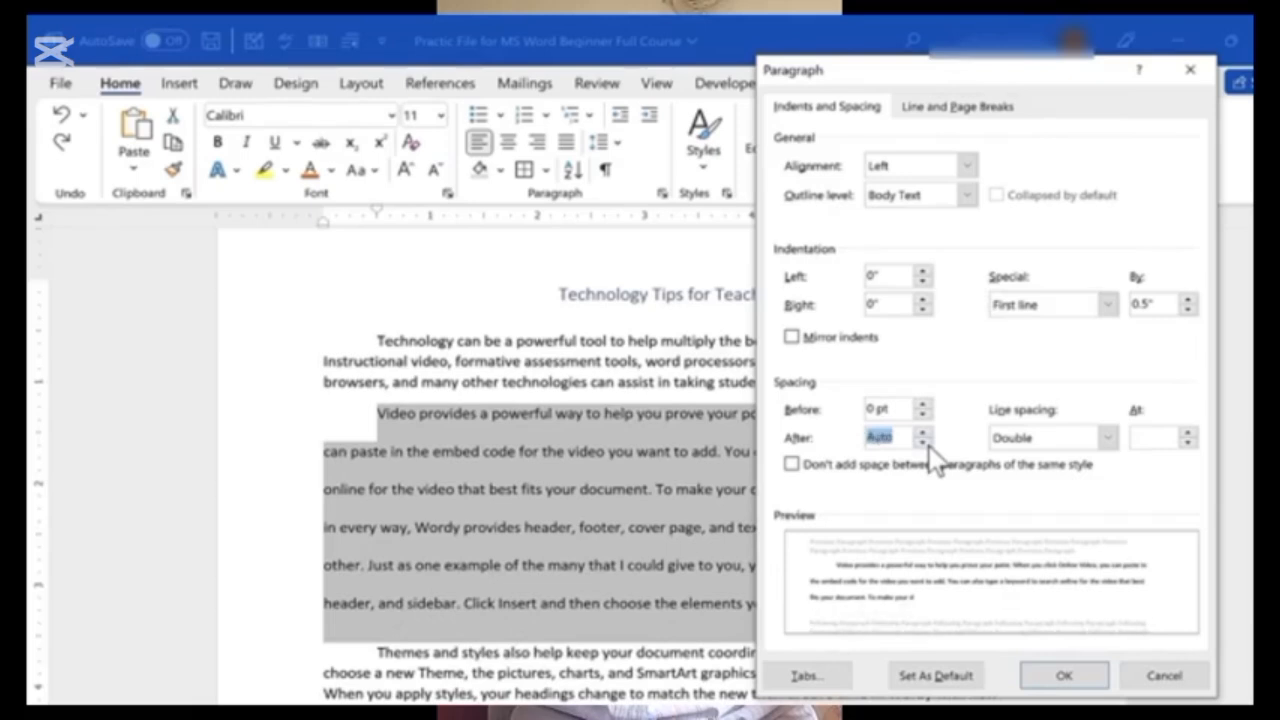
click(926, 440)
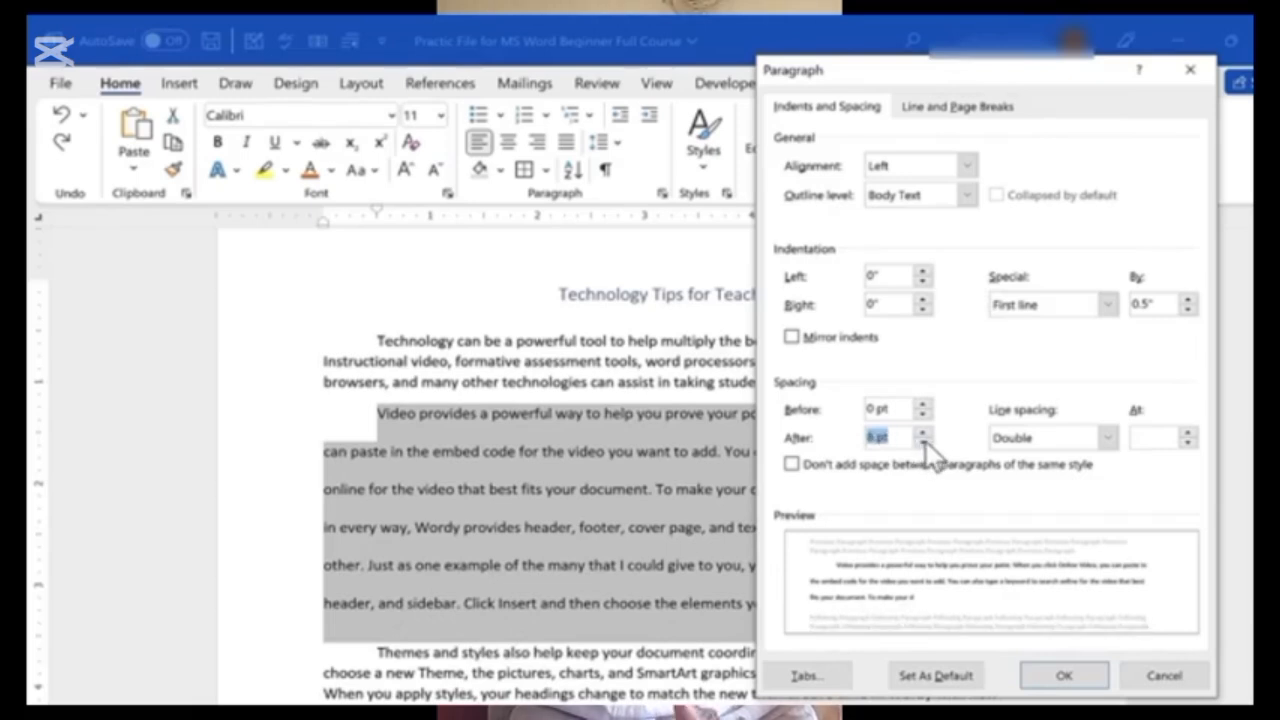
click(1060, 675)
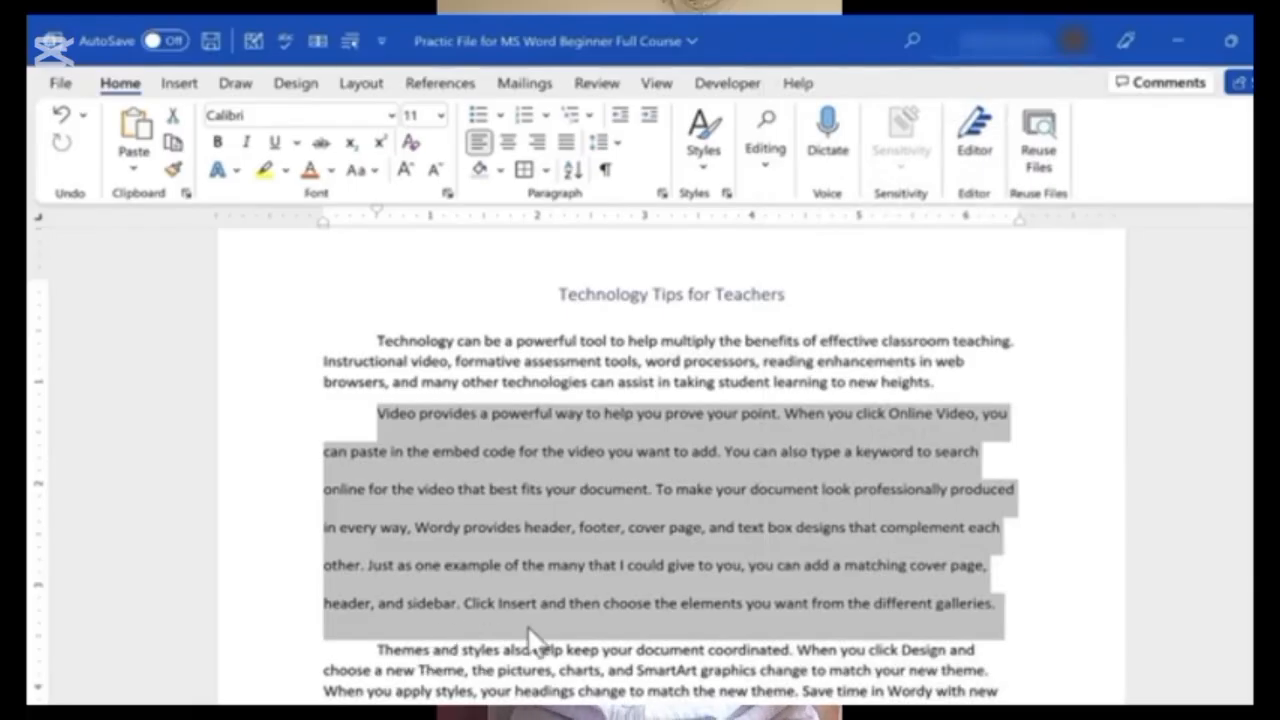
click(662, 192)
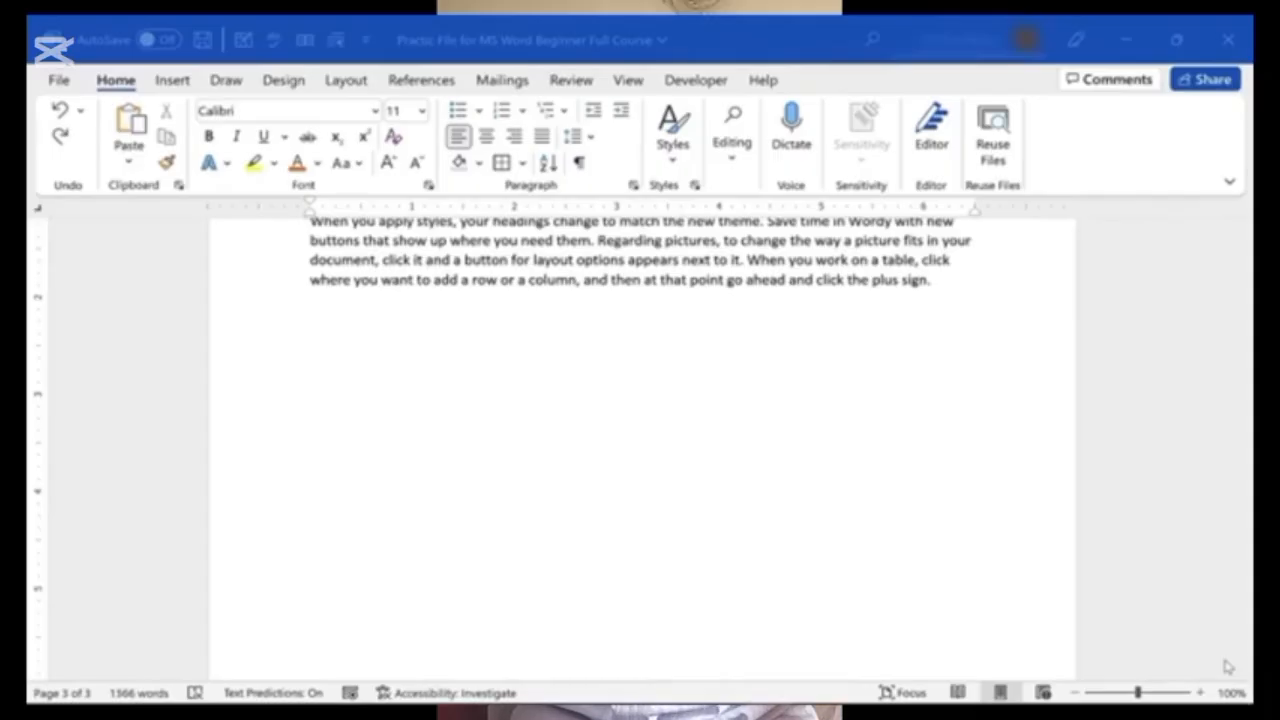
- Place the insertion point on the blank line below the last paragraph on page 3
scroll(577, 486, up, 5)
scroll(577, 486, down, 4)
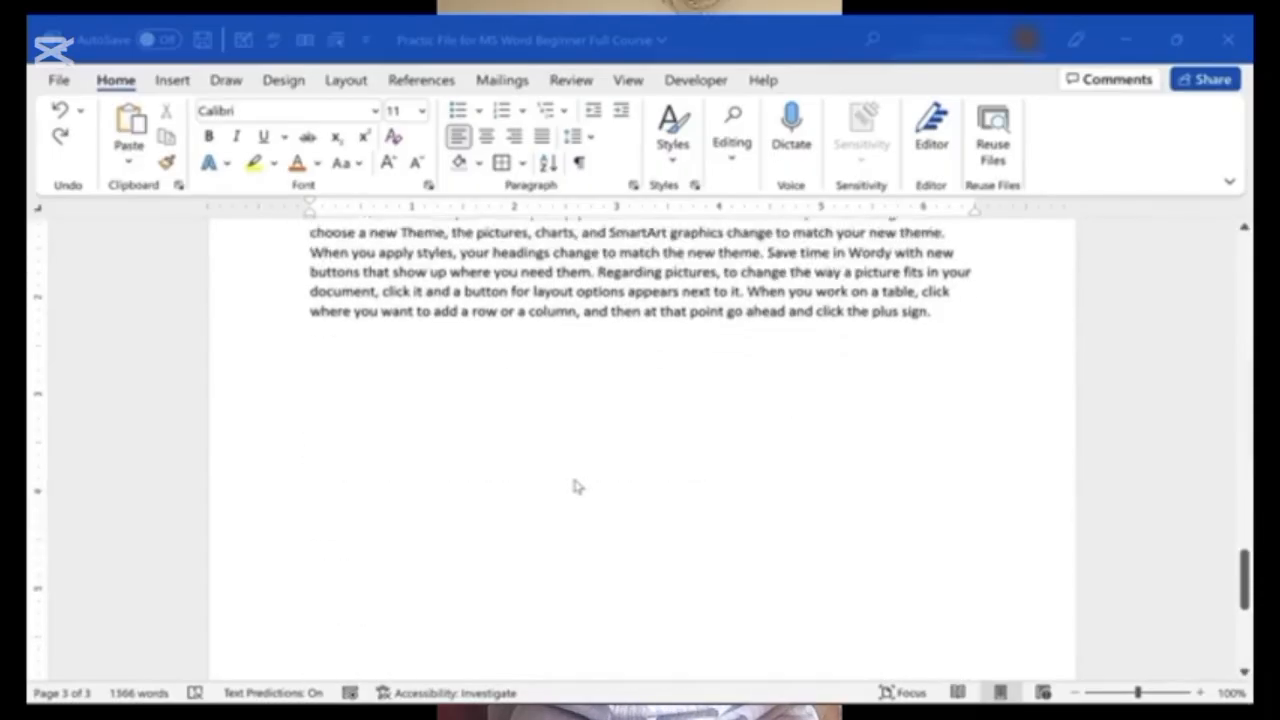
scroll(577, 486, down, 1)
click(494, 354)
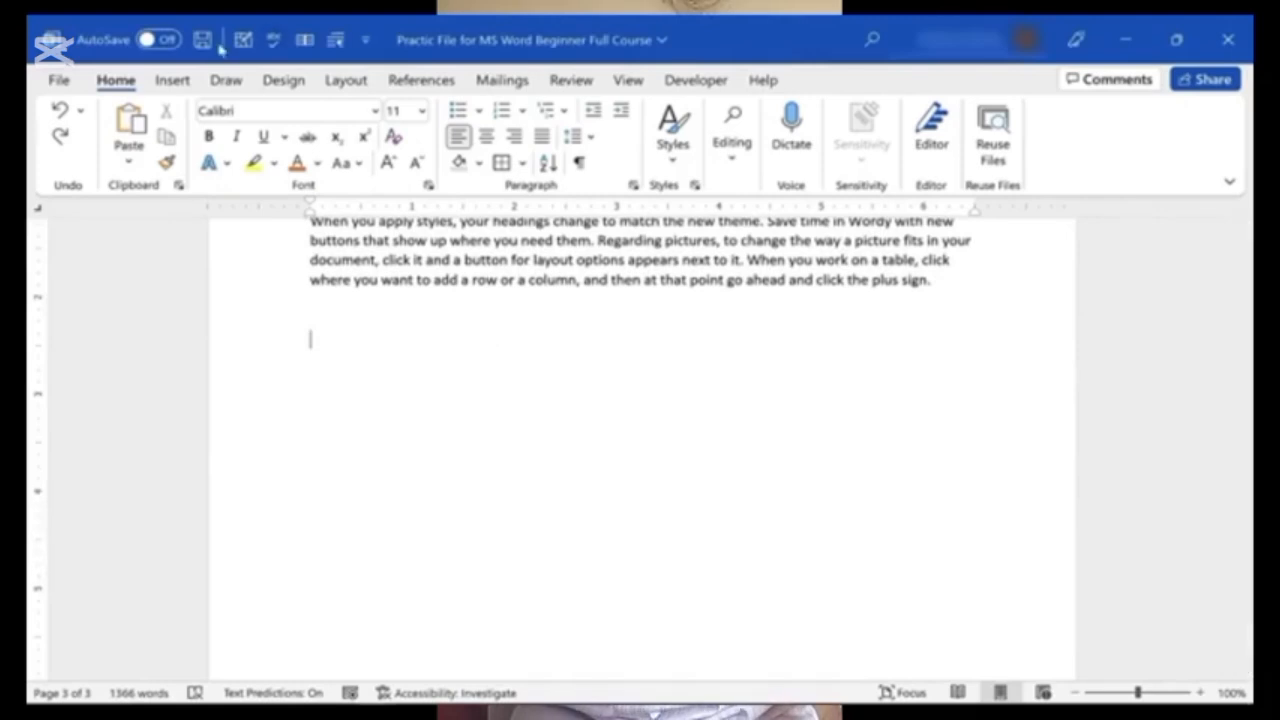
- Browse the built-in quick tables, try inserting the Calendar 2 table below the text, and undo the insertion
click(180, 80)
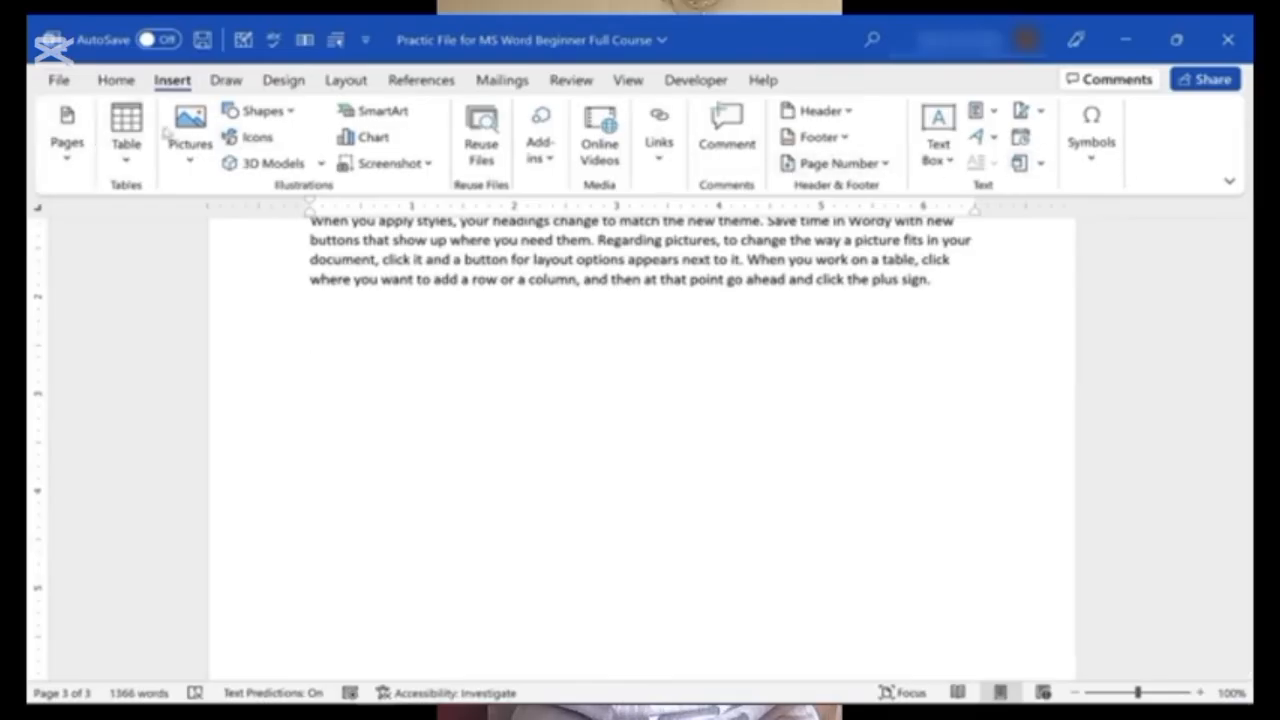
click(125, 146)
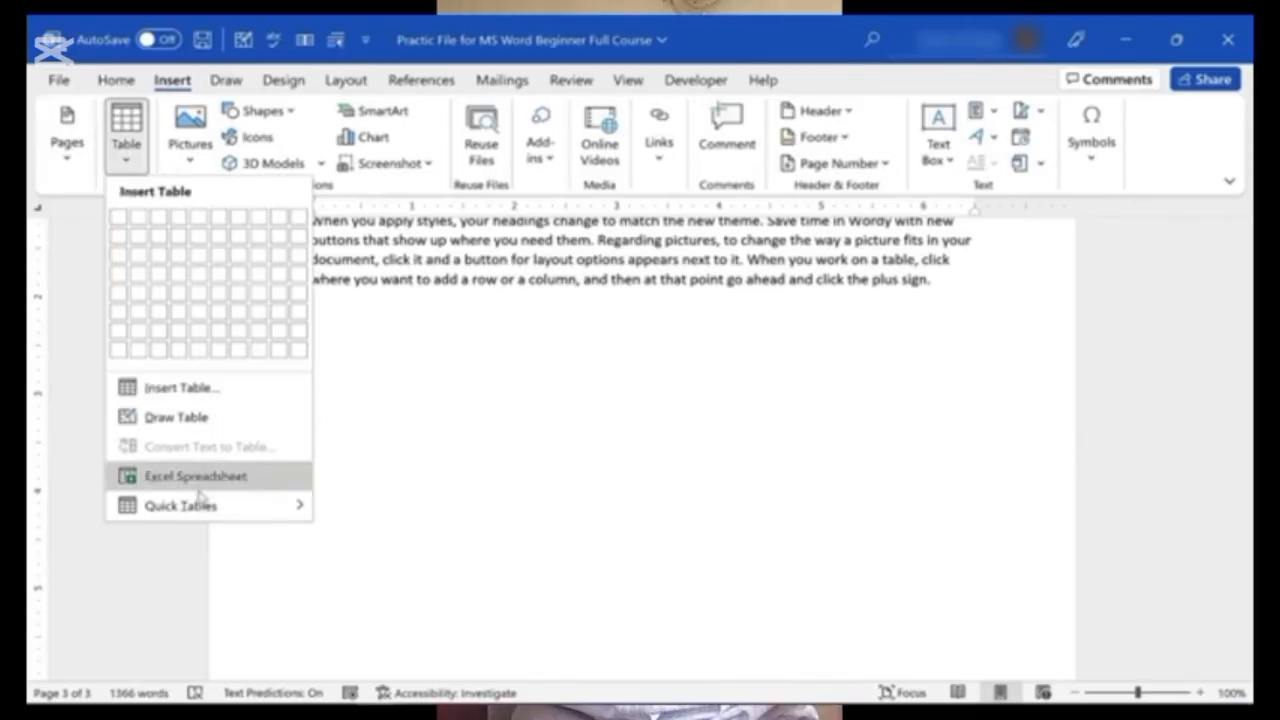
mouse_move(210, 506)
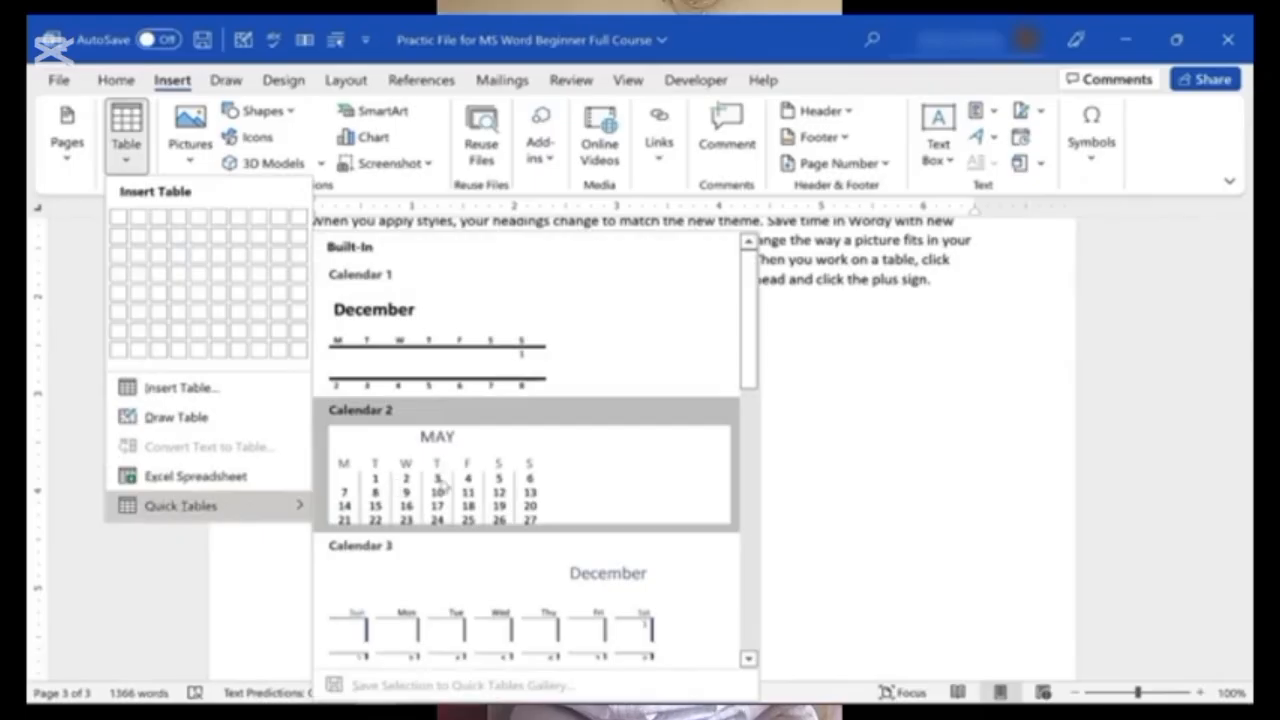
scroll(437, 478, down, 10)
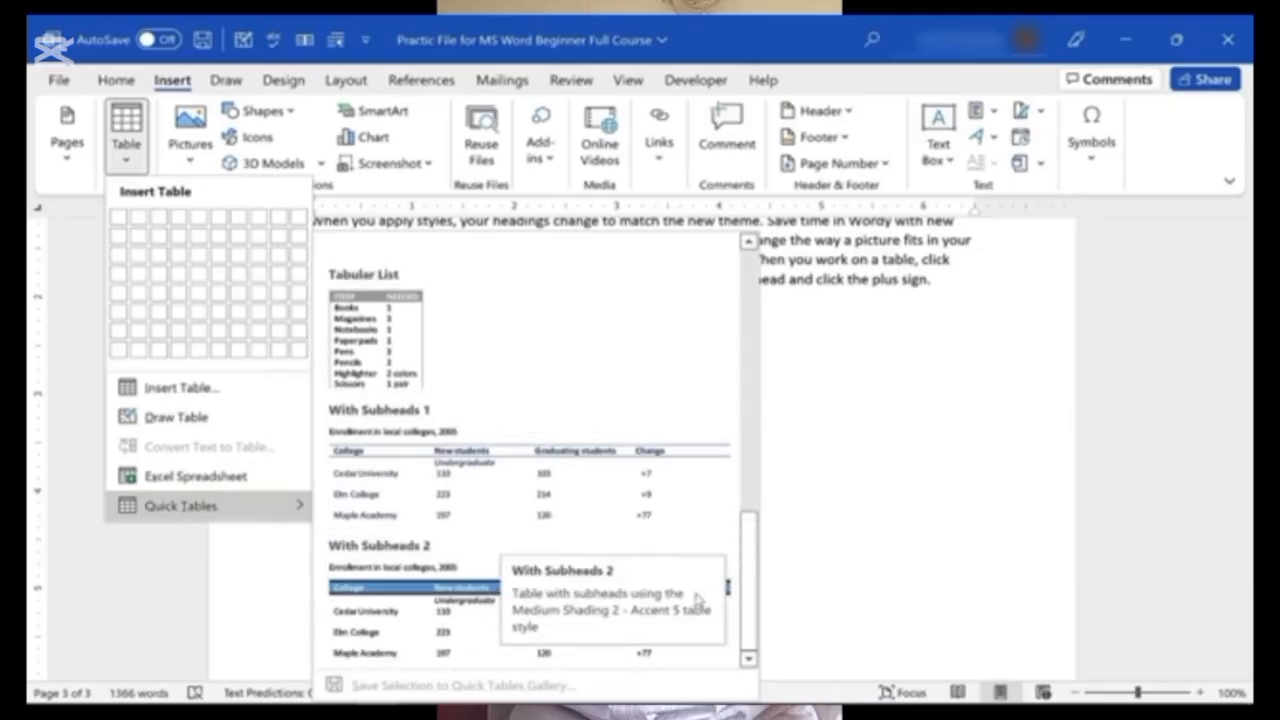
scroll(752, 568, up, 15)
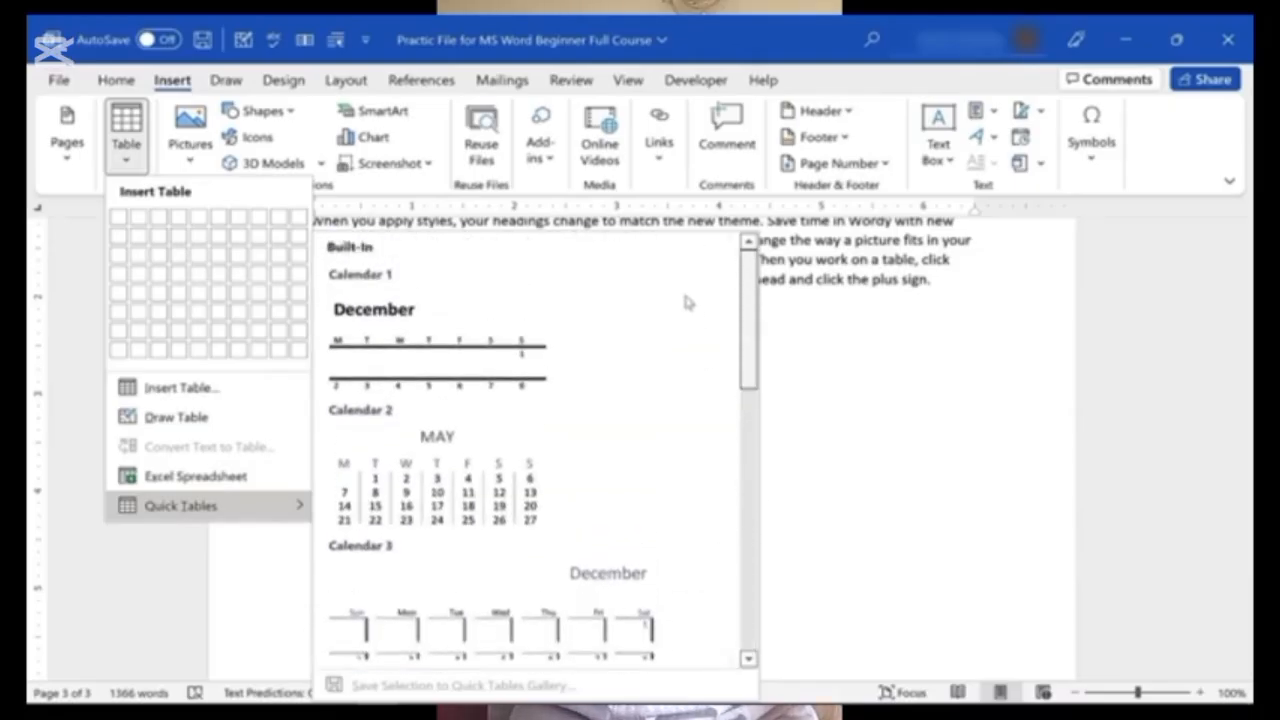
click(445, 497)
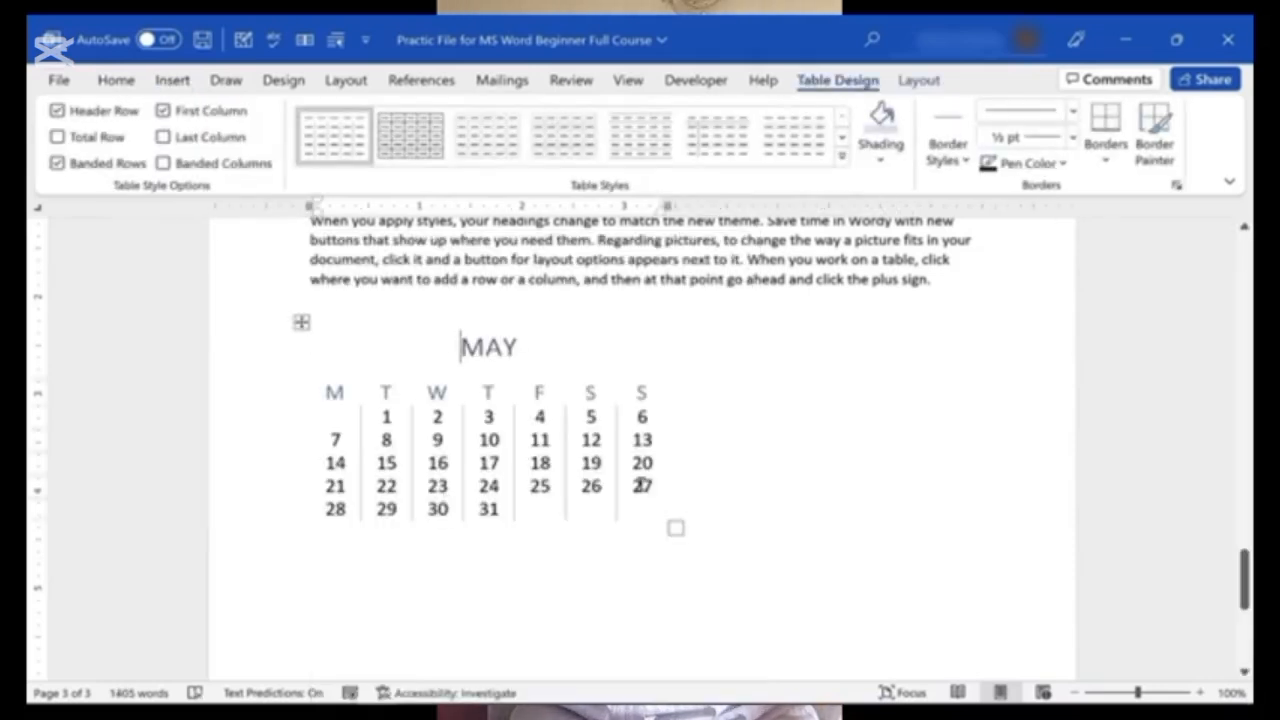
key(ctrl+z)
- Open the table insertion options for the blank line below the last paragraph
click(170, 82)
click(126, 140)
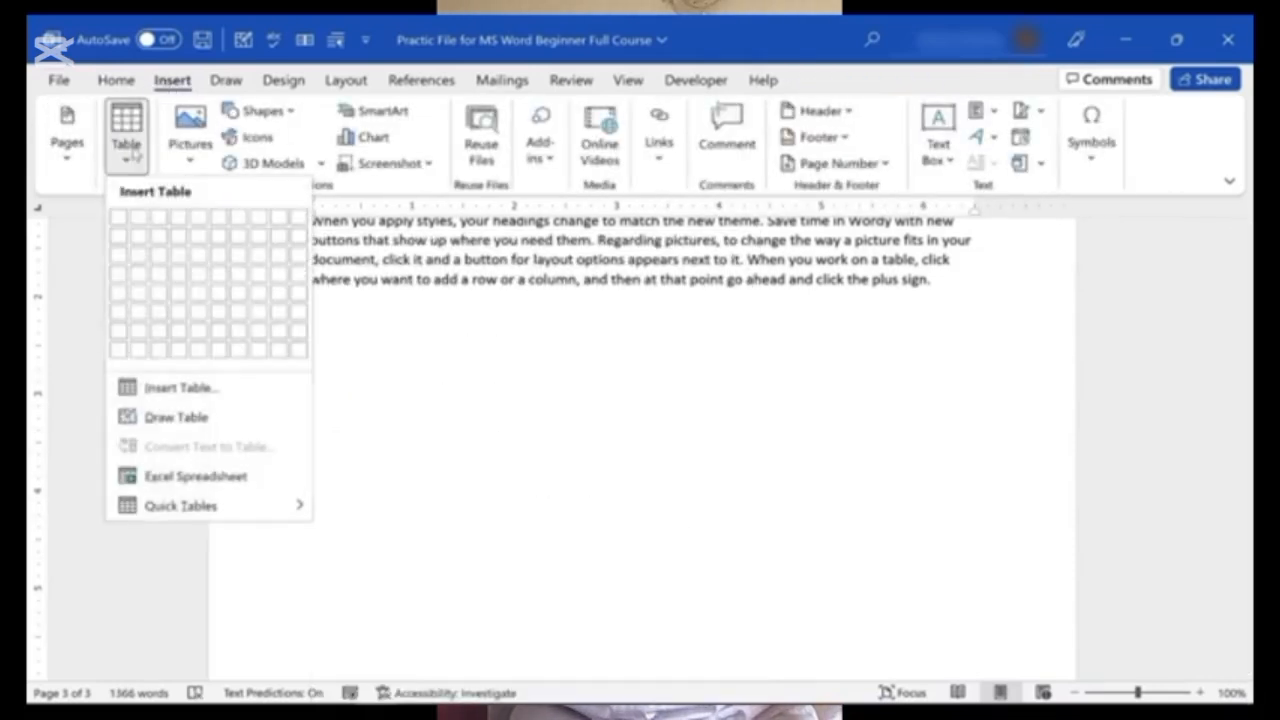
- Insert a table with three columns and four rows below the last paragraph
click(182, 389)
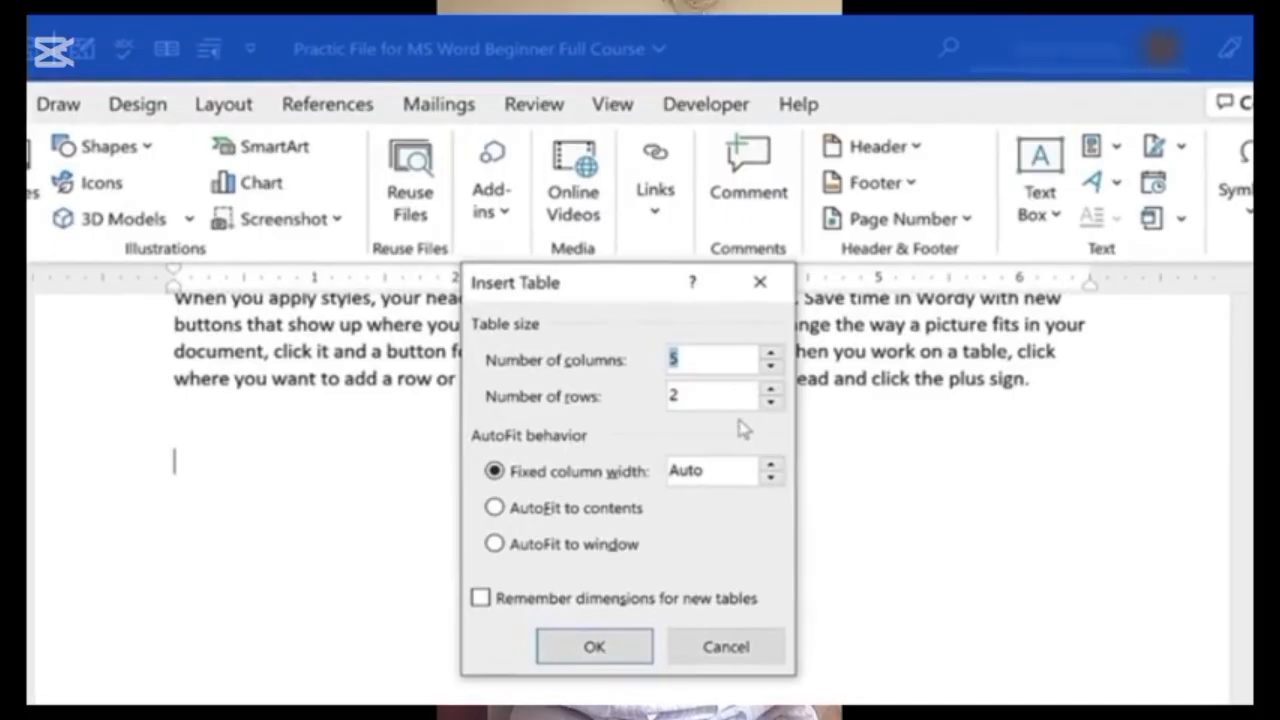
click(596, 648)
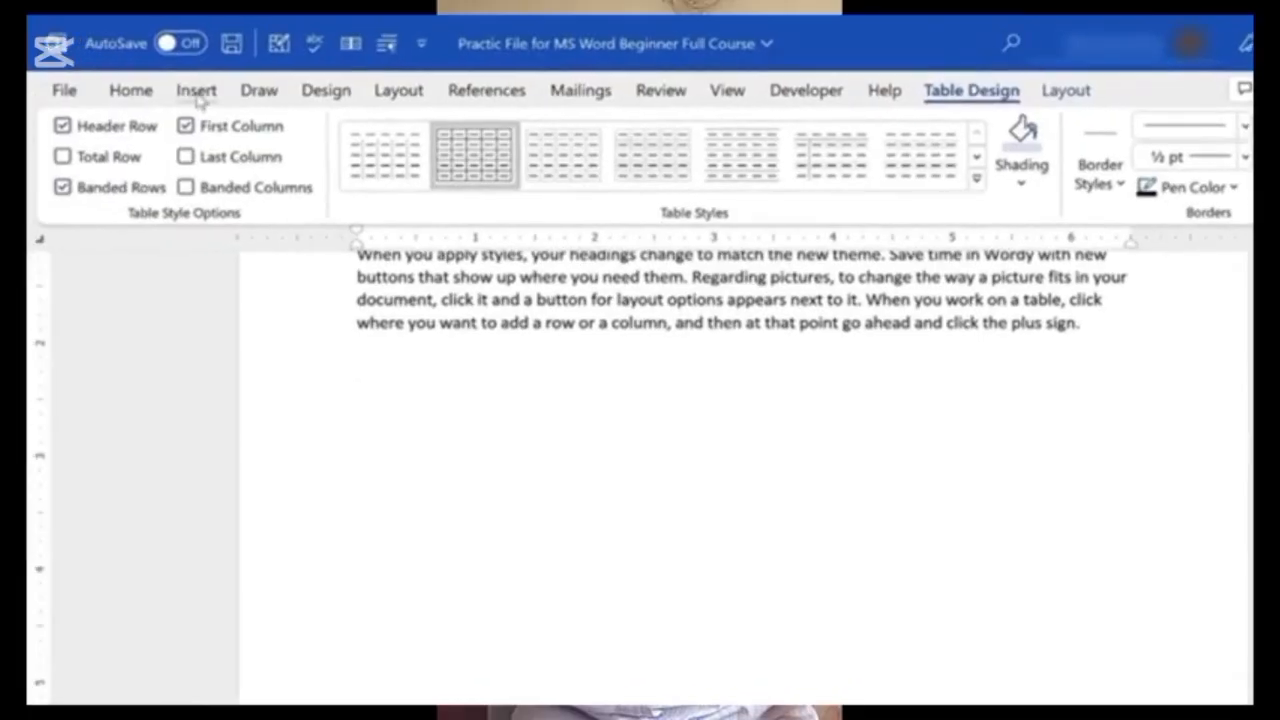
click(161, 92)
click(140, 184)
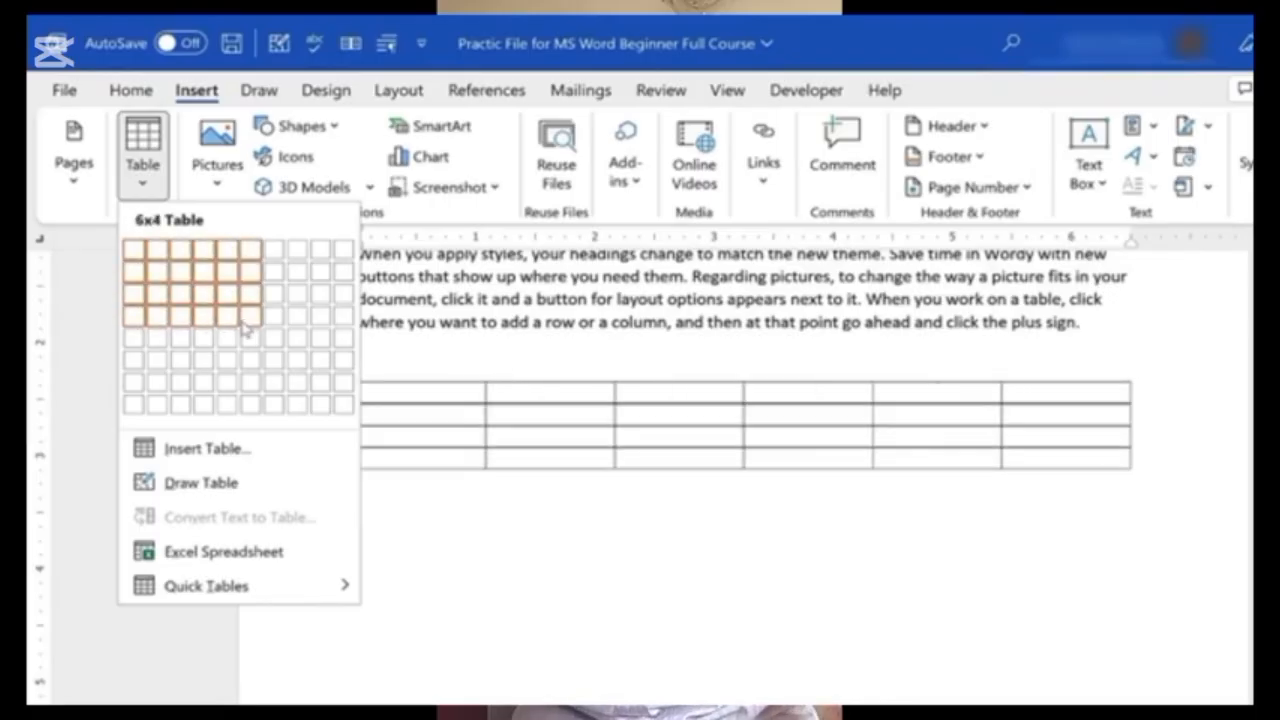
click(188, 316)
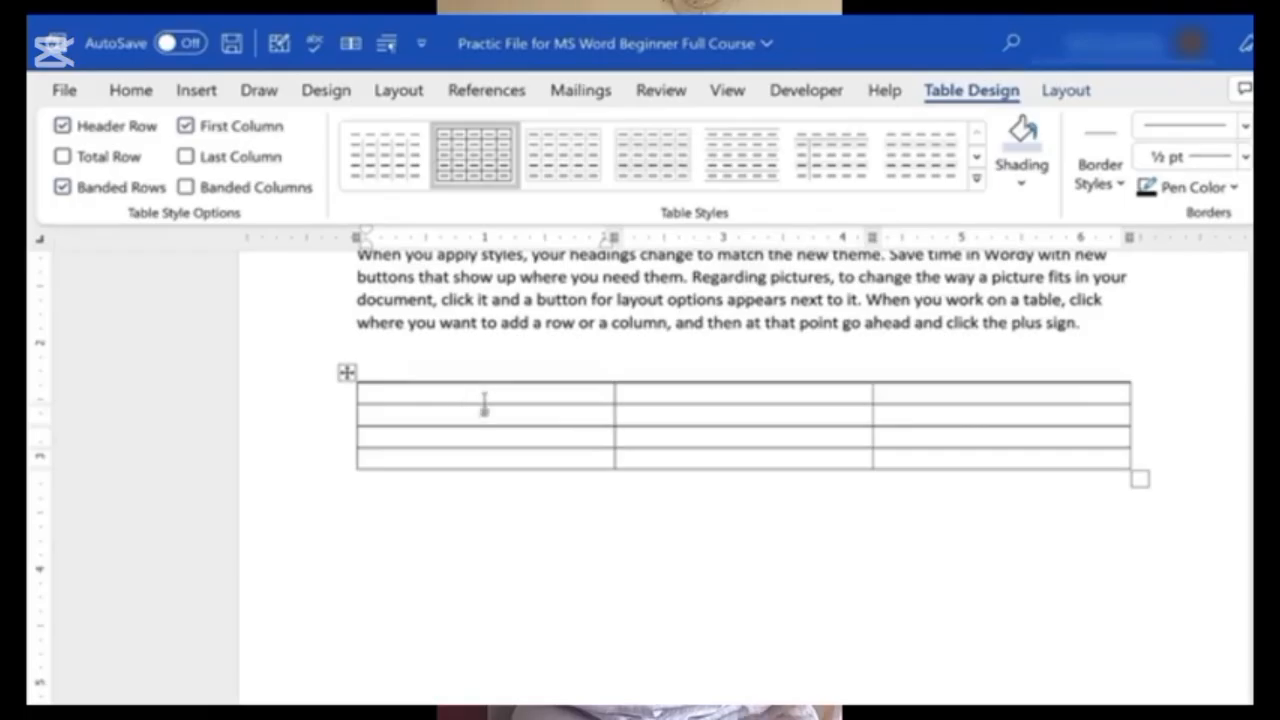
- Fill the table's first row with the headings Name, Address and Phone Number
text(Name)
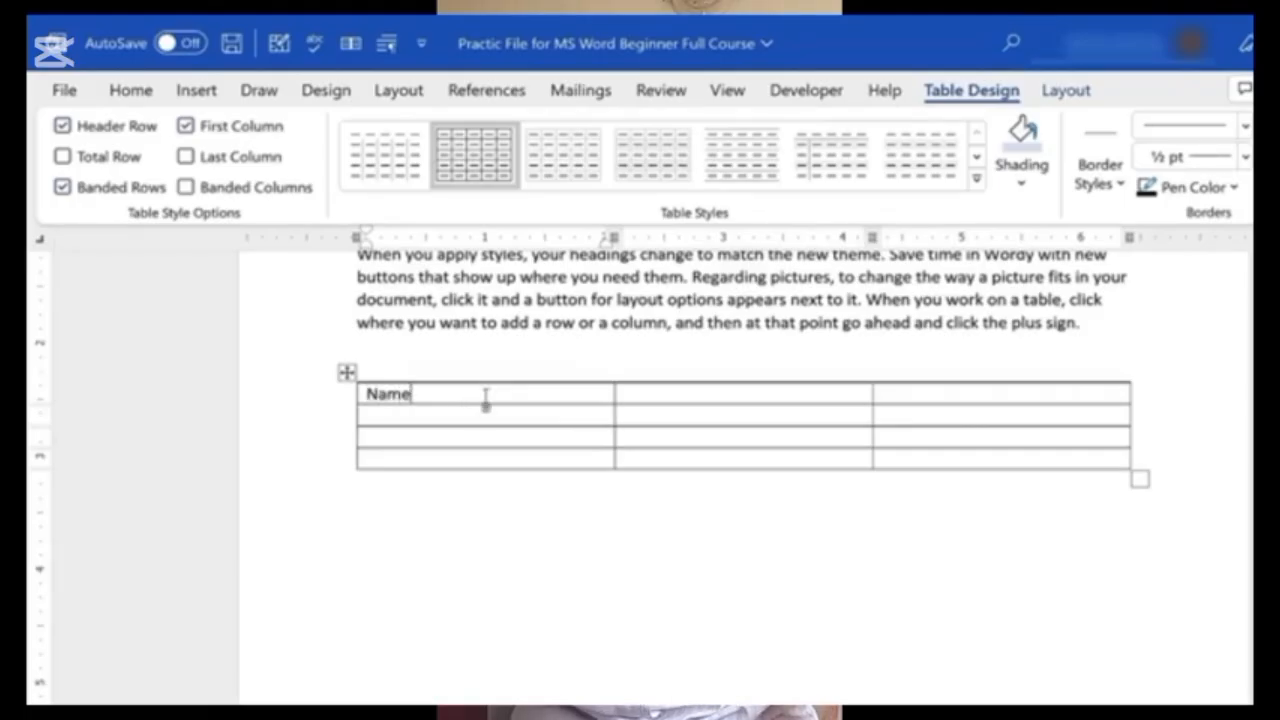
key(Tab)
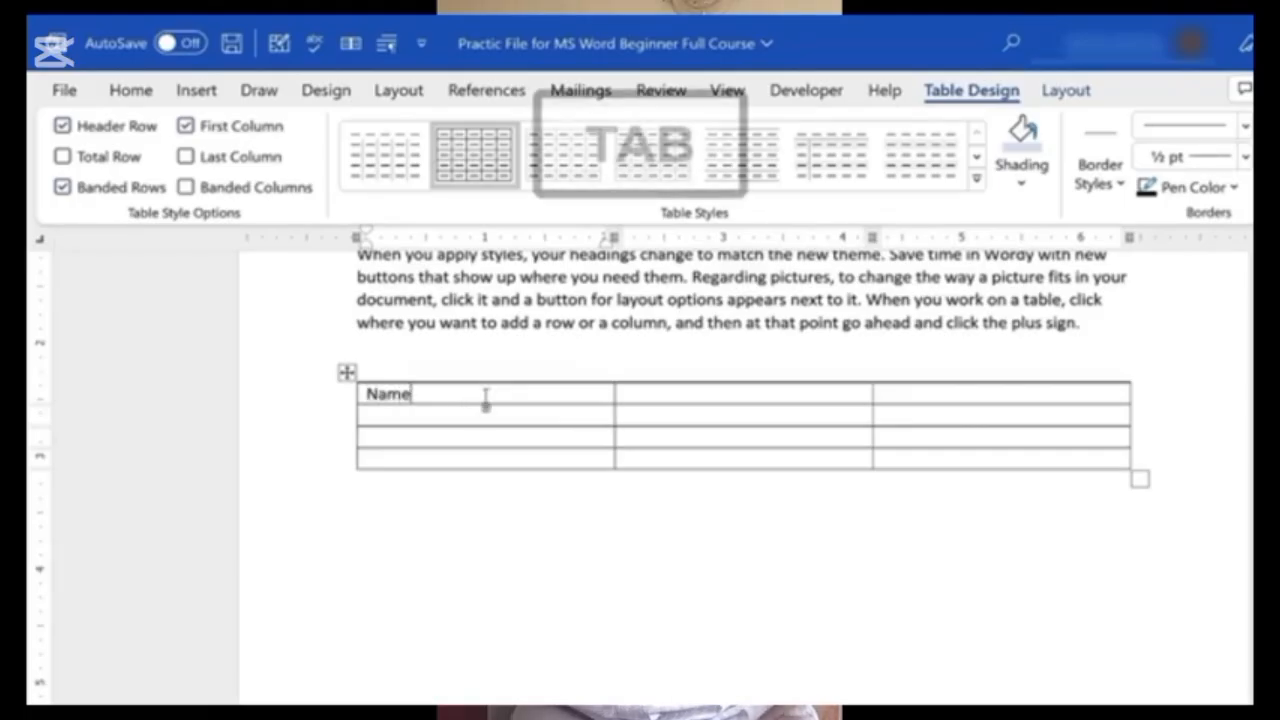
text(Address)
key(Tab)
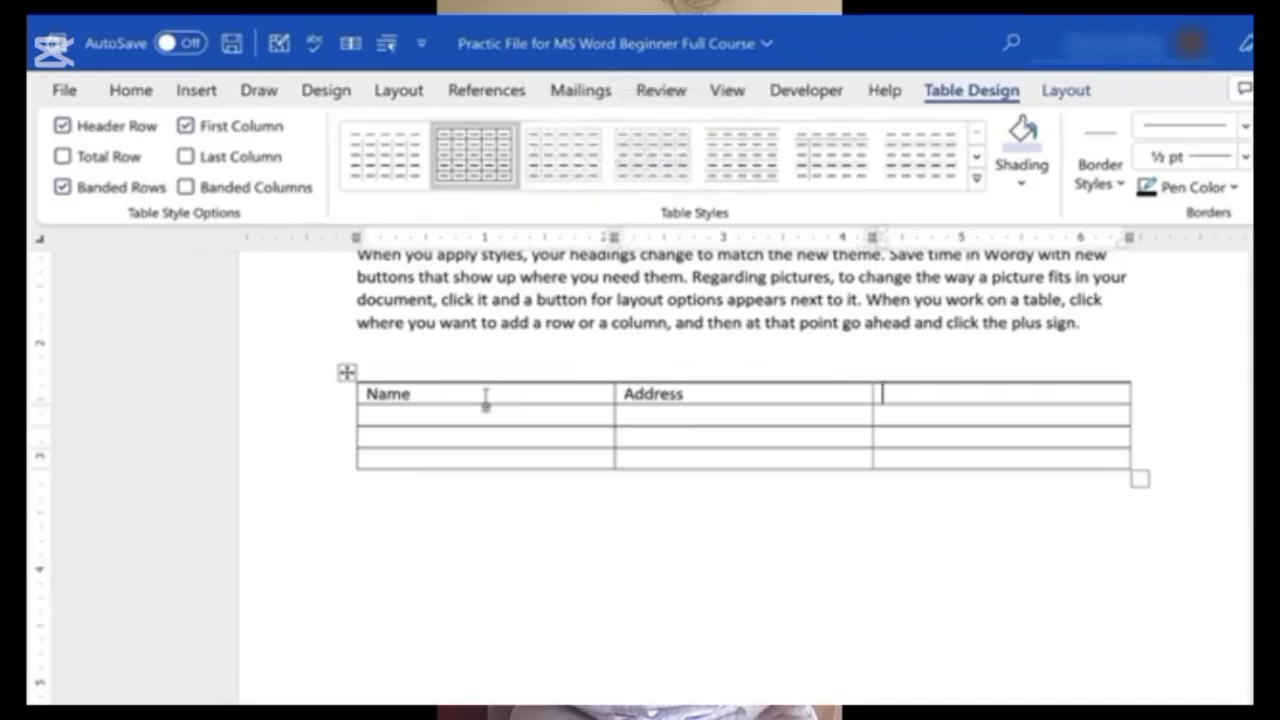
text(Phone Number)
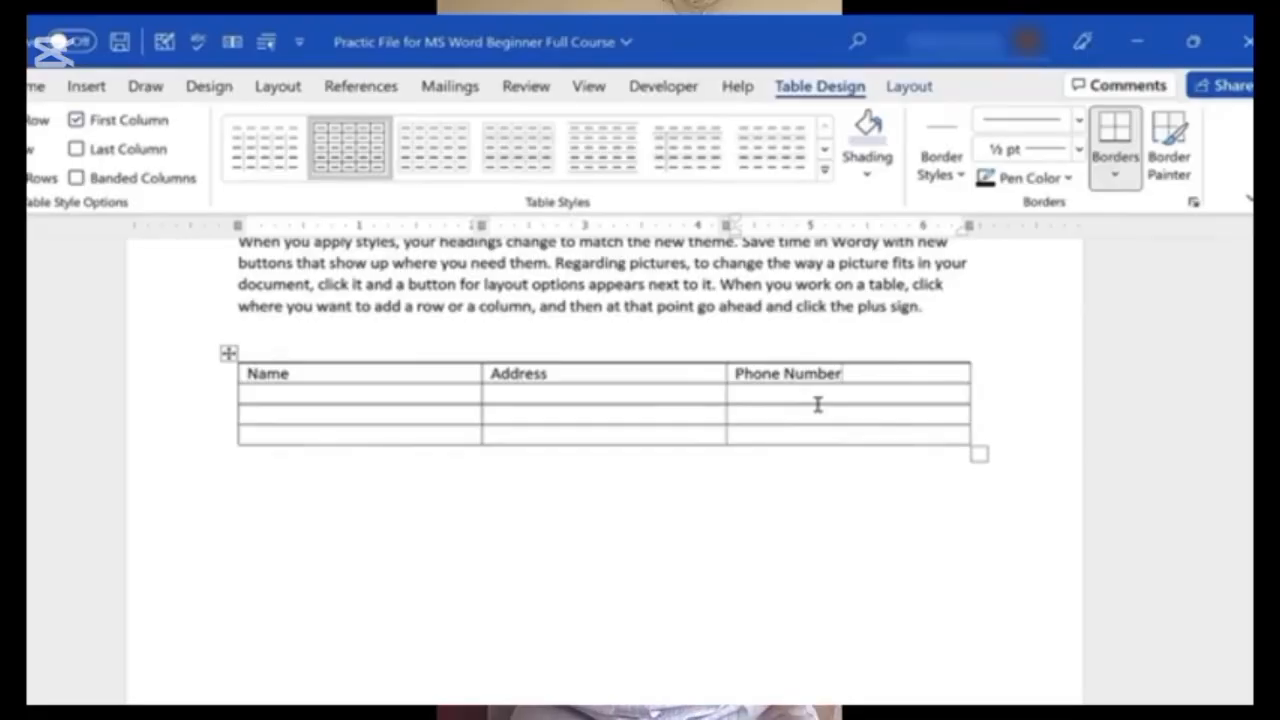
- Insert a column to the right of the Phone Number column and give it the heading Email
right_click(950, 376)
click(906, 376)
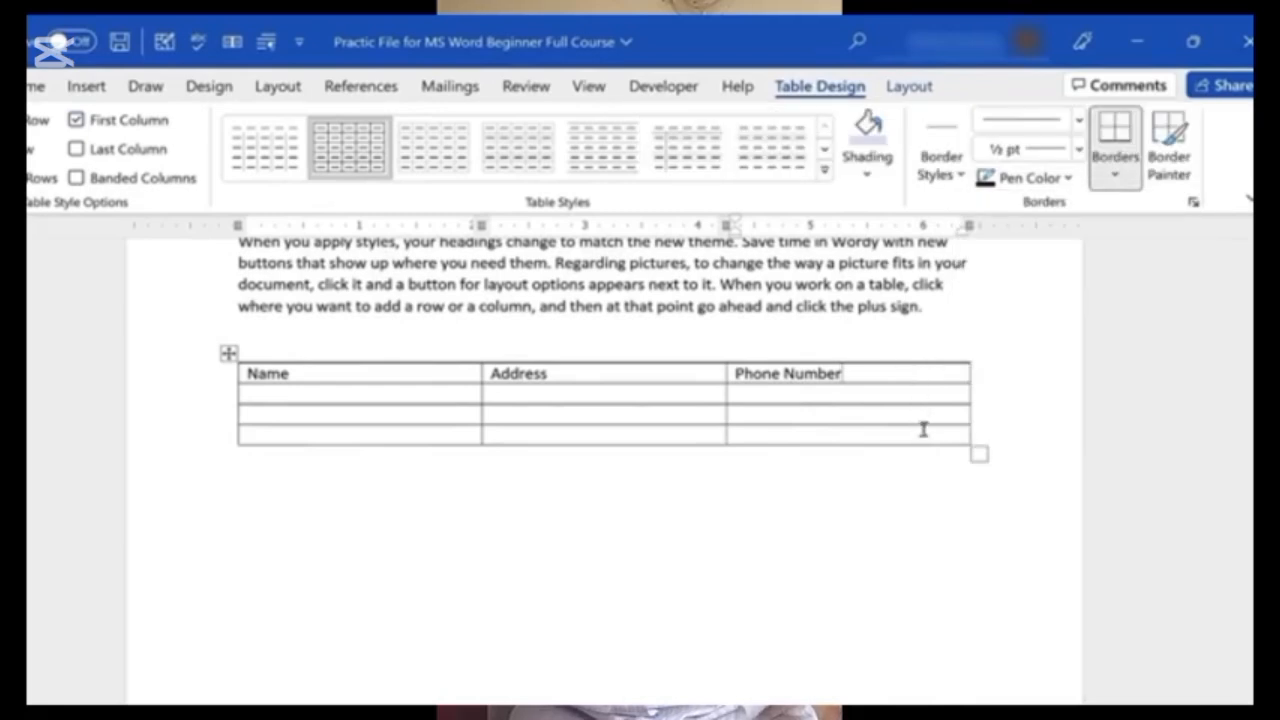
right_click(911, 374)
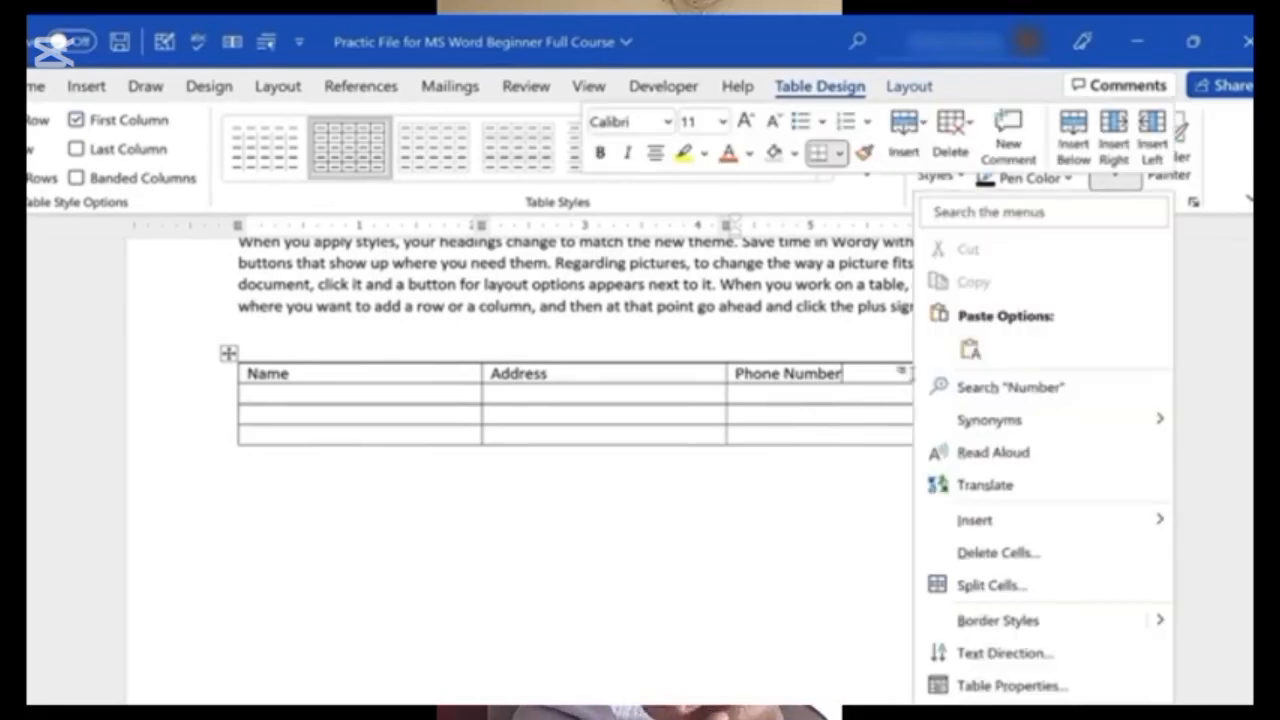
mouse_move(1037, 519)
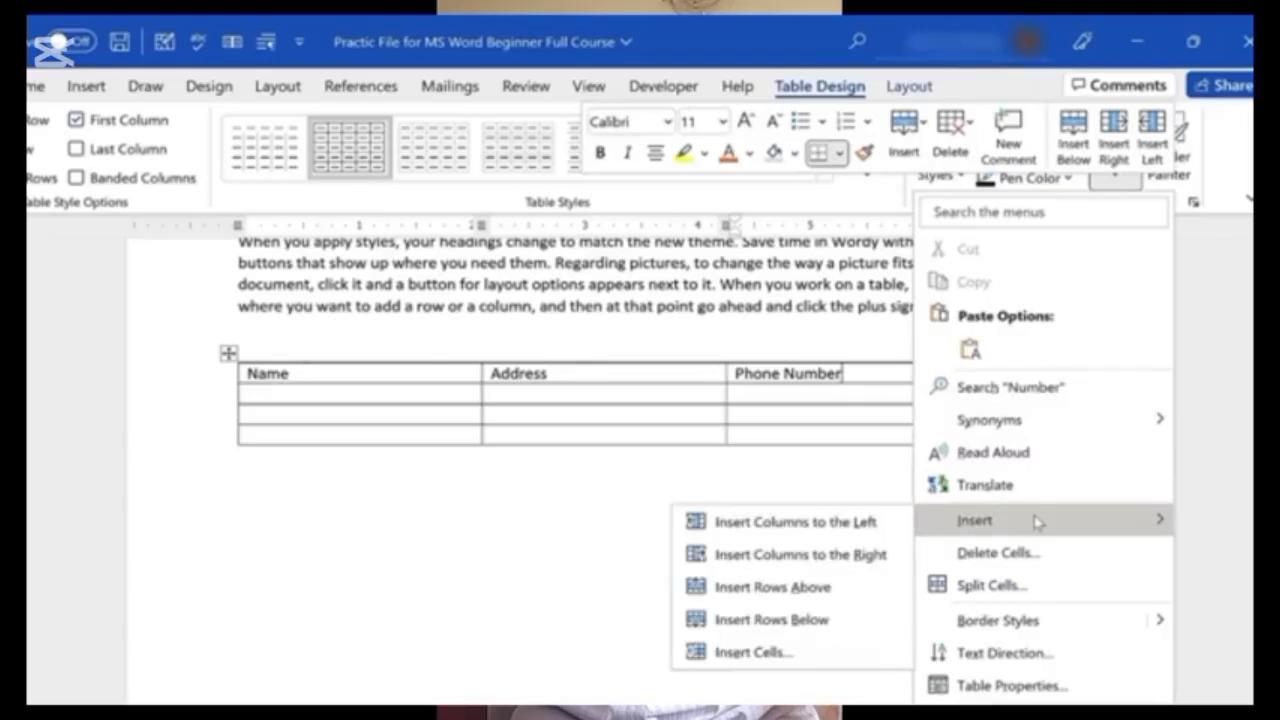
click(851, 556)
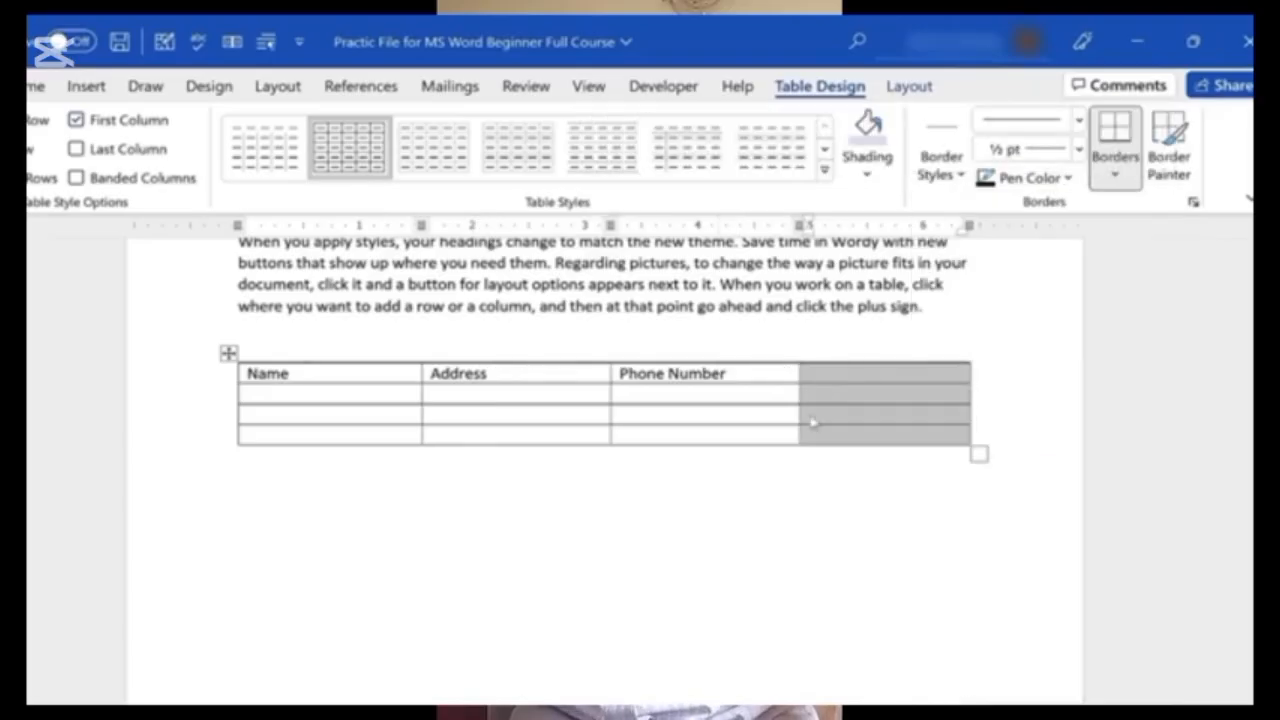
click(880, 375)
text(Email)
- Fill the table's last row with the placeholder text Asljfaslfks, Asdfjlkasj;, Alsjdf;as and Asldfasjl;
click(381, 433)
text(asljfaslfks)
key(Tab)
text(asdfjlkasj;)
key(Tab)
text(alsjdf;as)
key(Tab)
text(asldfasjl;)
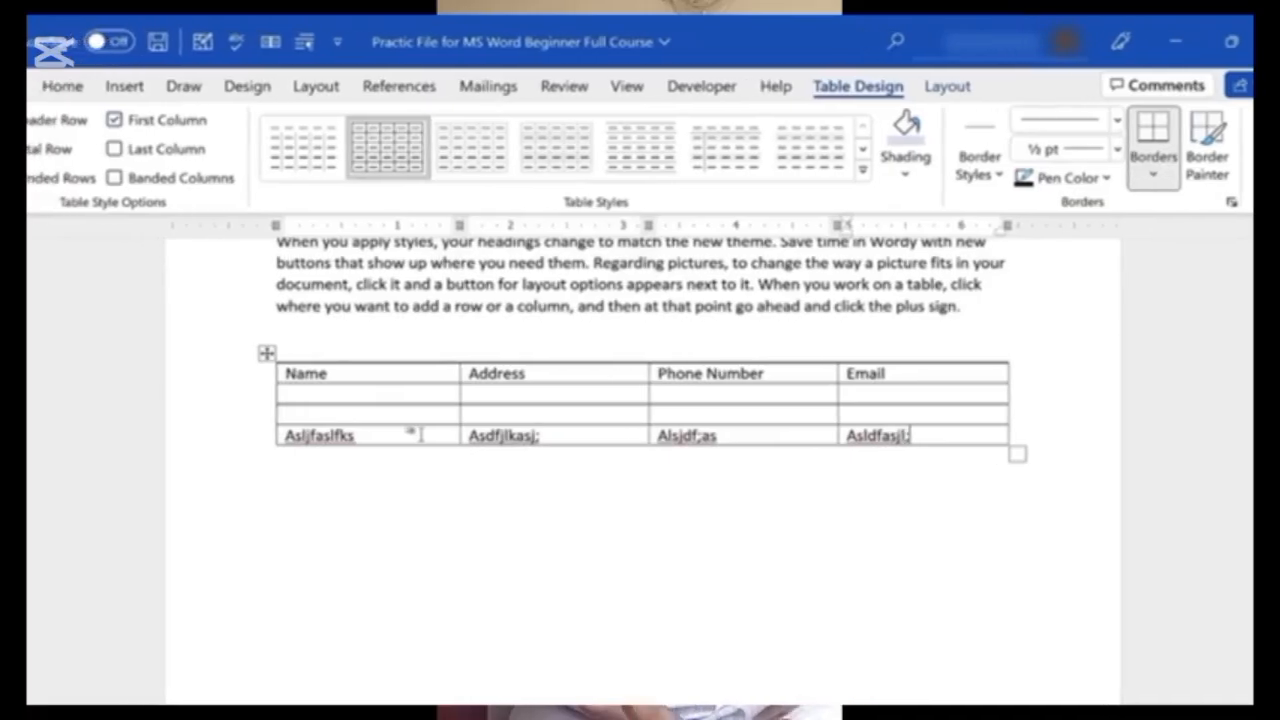
- Add a row at the table's end containing Lajksd, A;lskjfklja, Jalksdf;a and Alsd;fk, followed by one more blank row
key(Tab)
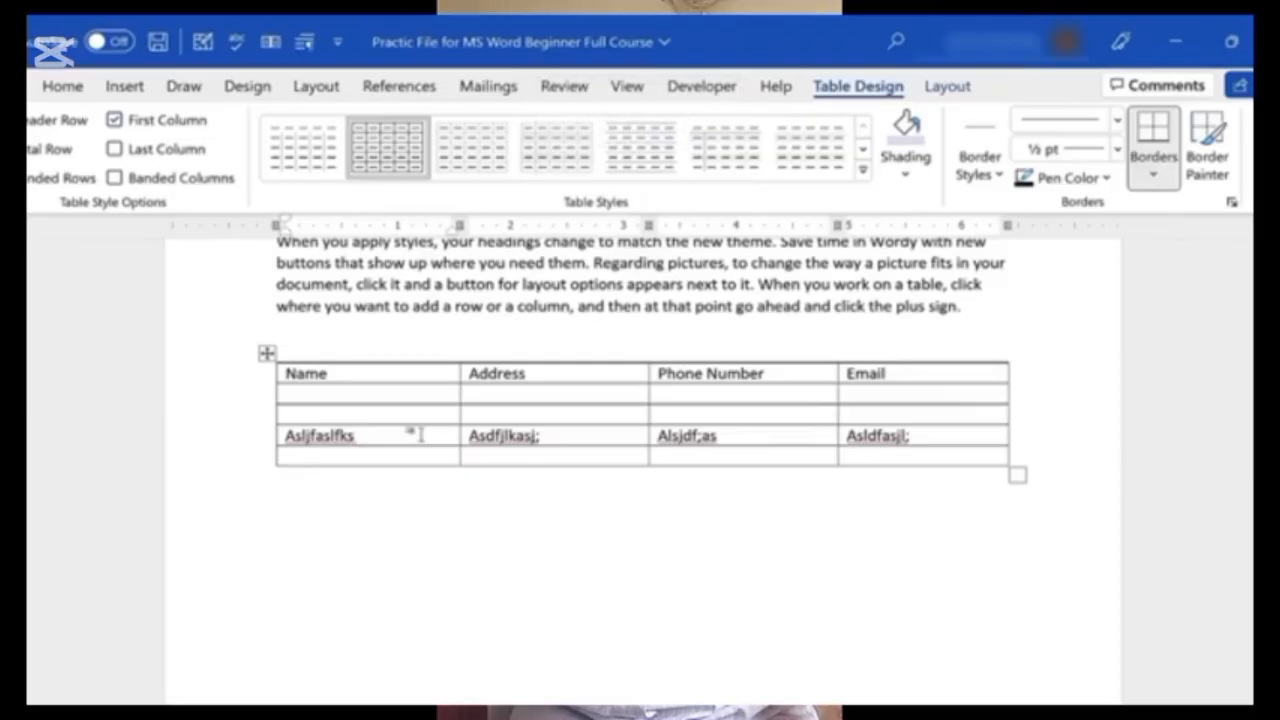
text(Lajksd)
key(Tab)
text(A;lskjfklja)
key(Tab)
text(Jalksdf;a)
key(Tab)
text(Alsd;fk)
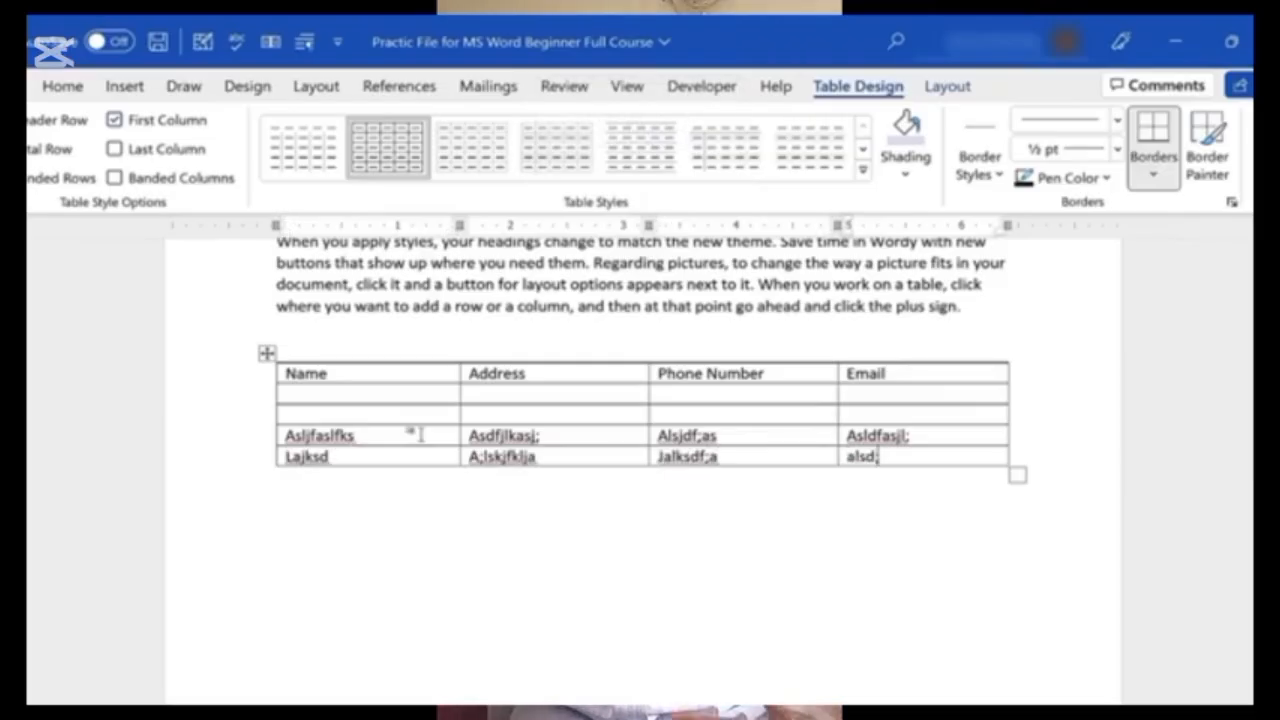
key(Tab)
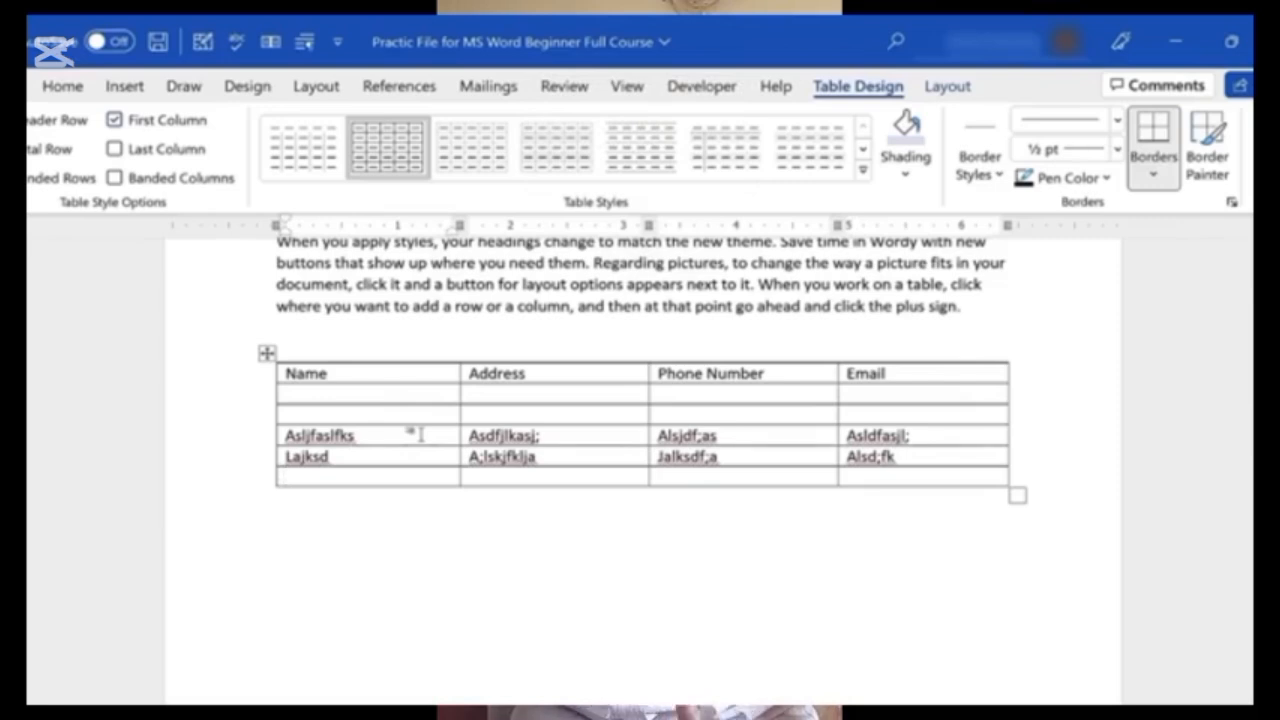
- Format the table's header row with orange shading and bold, centered text
click(280, 372)
drag(345, 372, 920, 380)
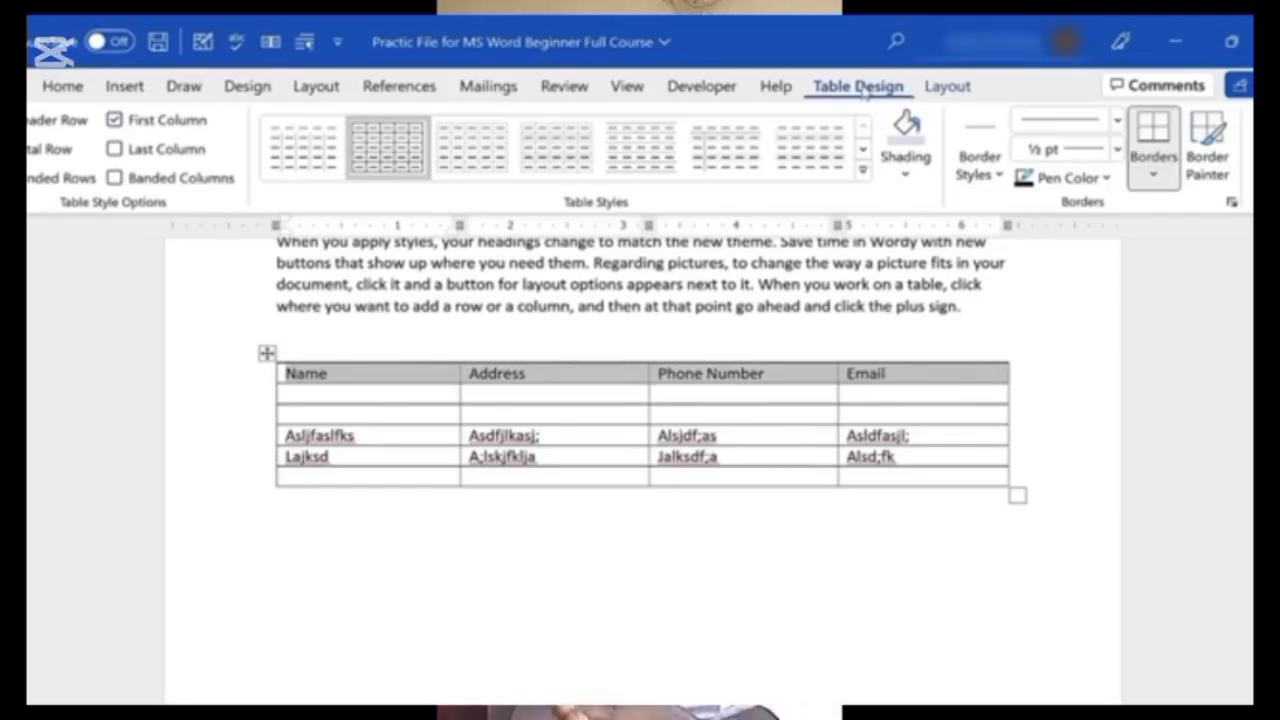
click(905, 178)
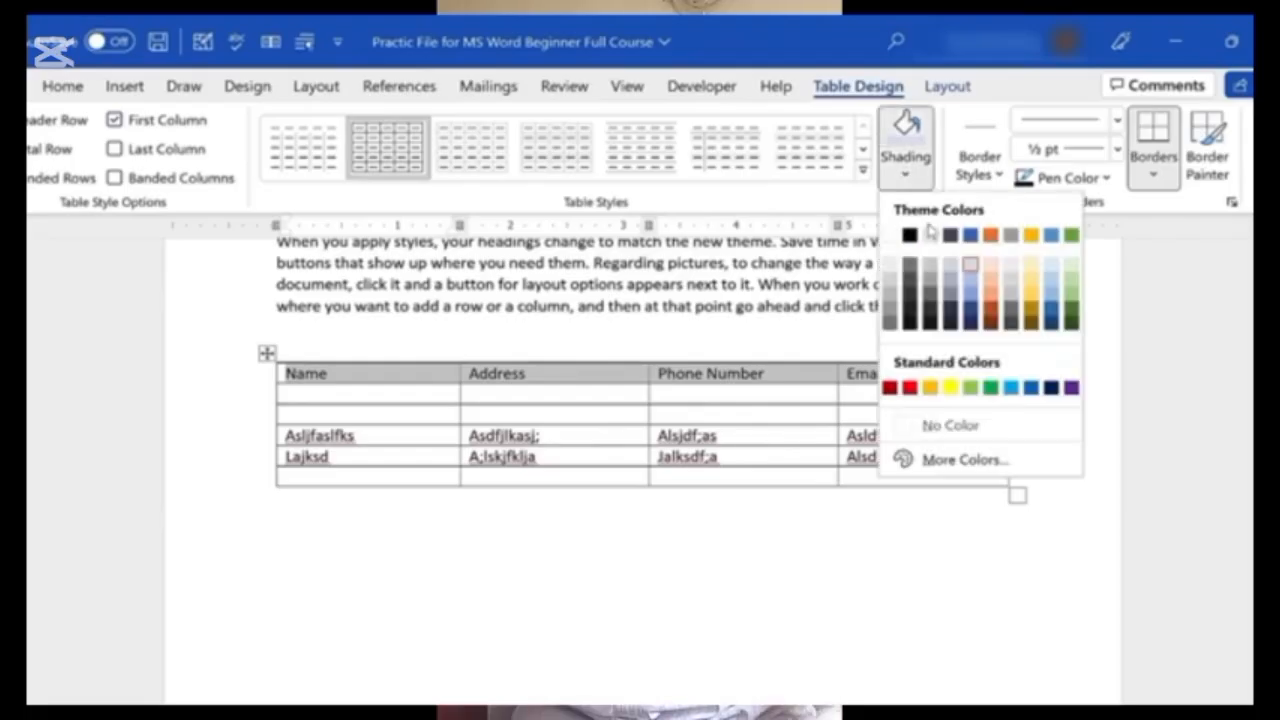
click(990, 236)
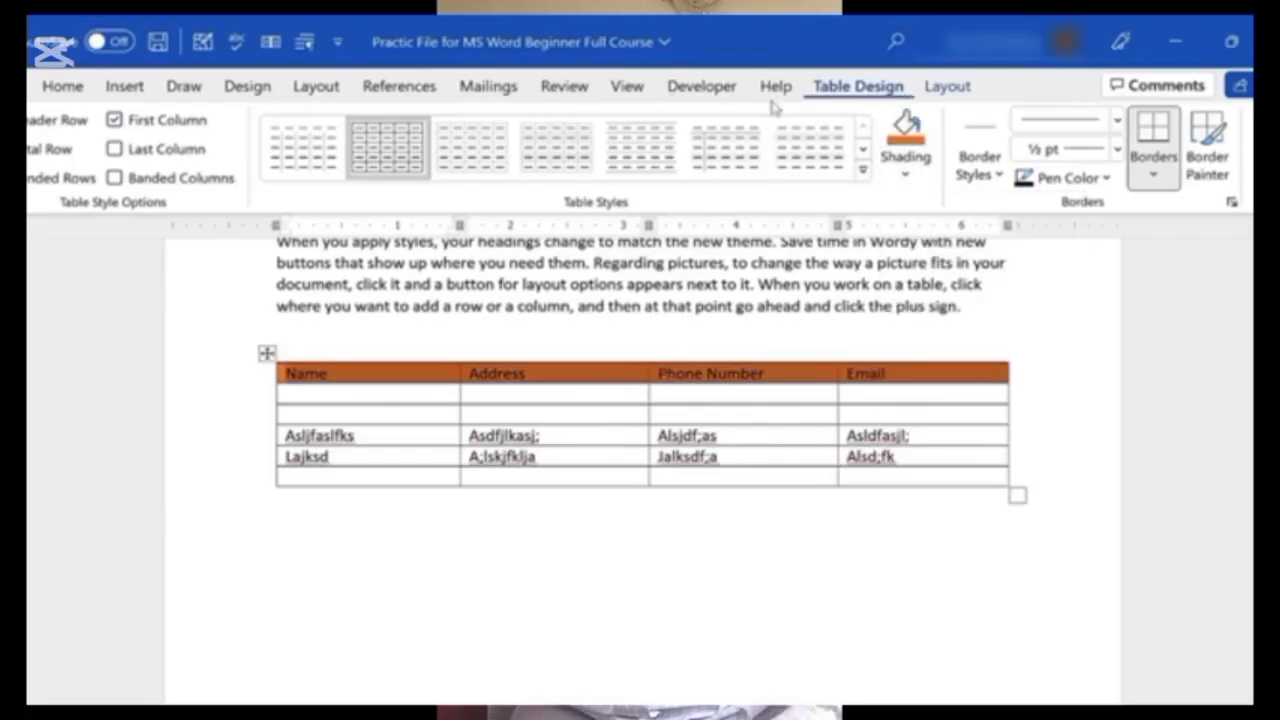
click(63, 87)
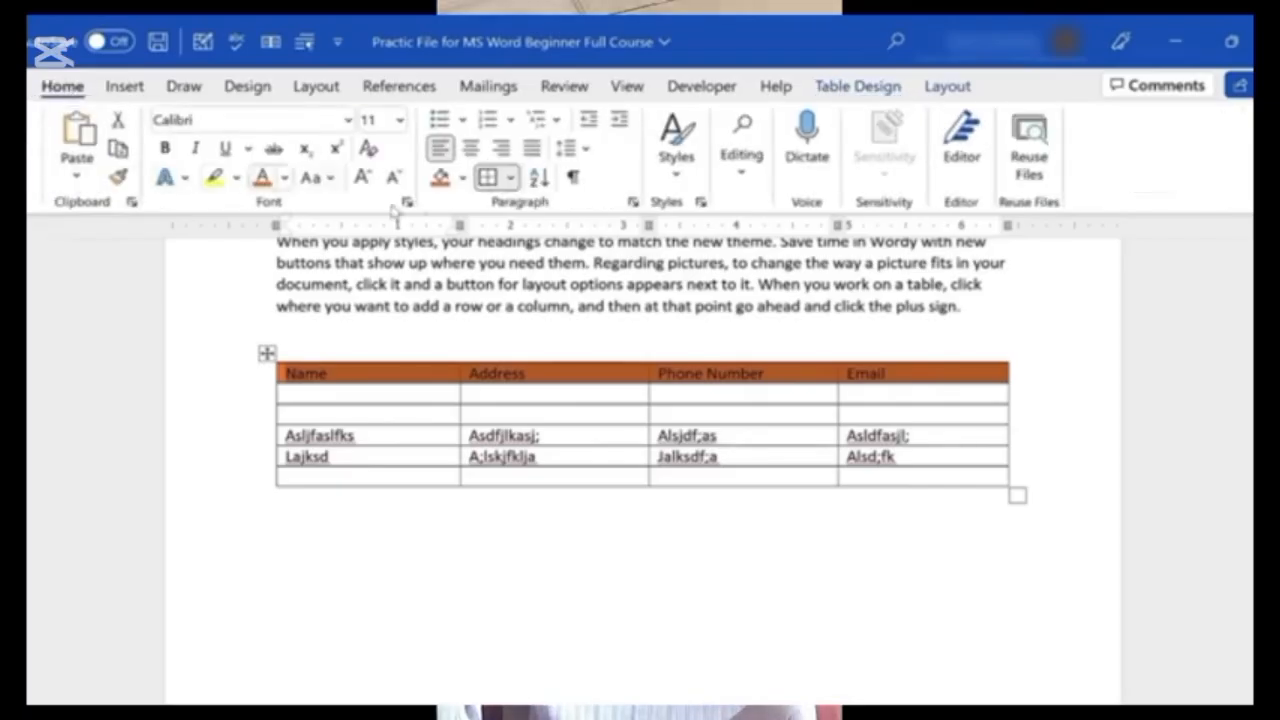
click(165, 148)
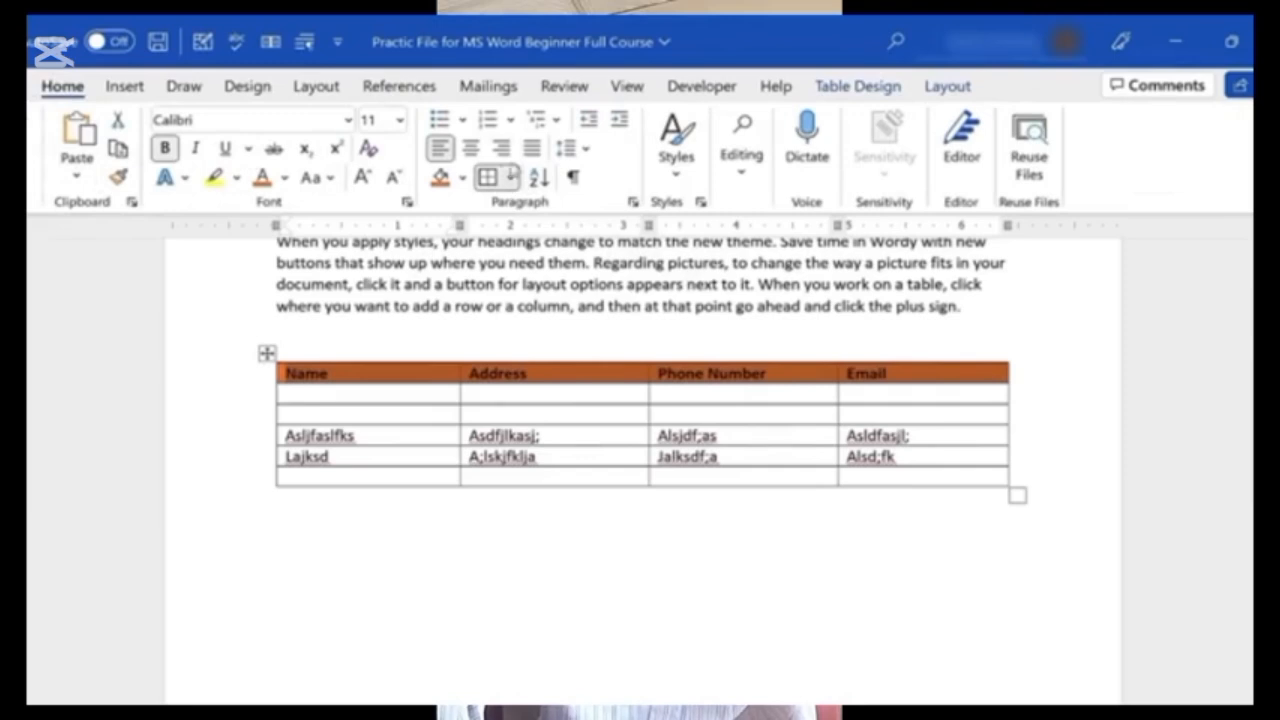
click(471, 148)
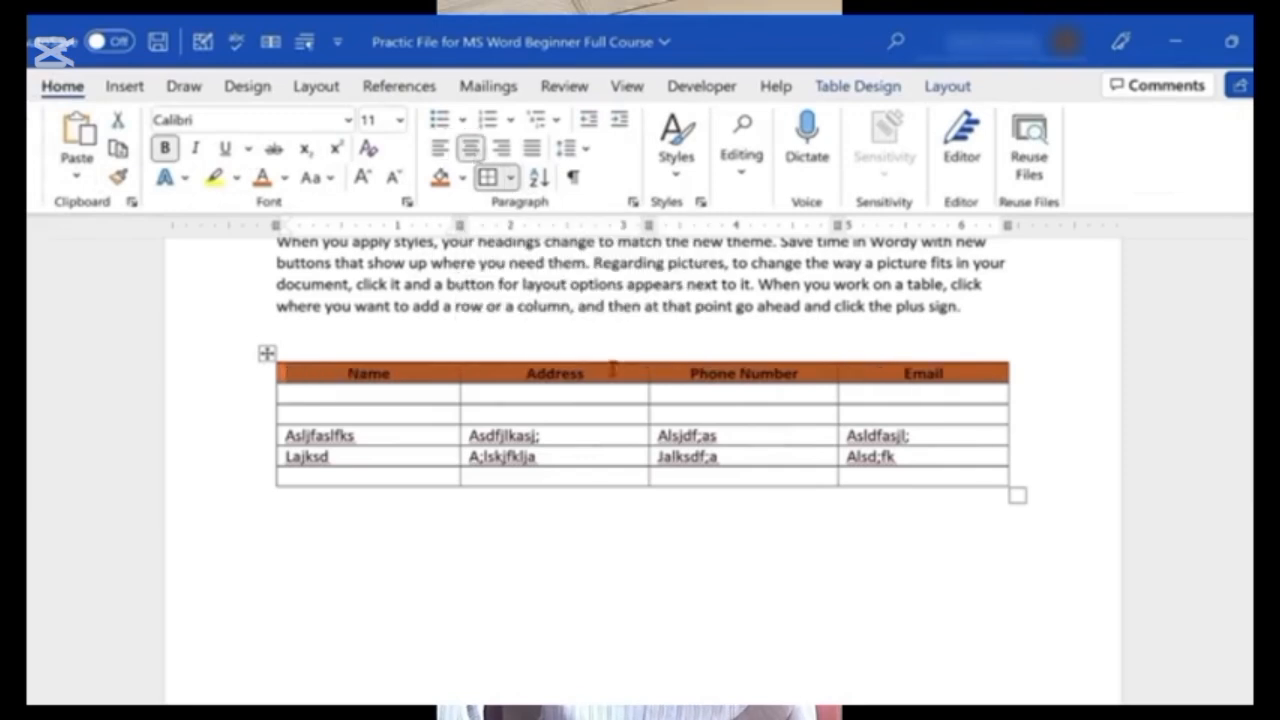
click(790, 508)
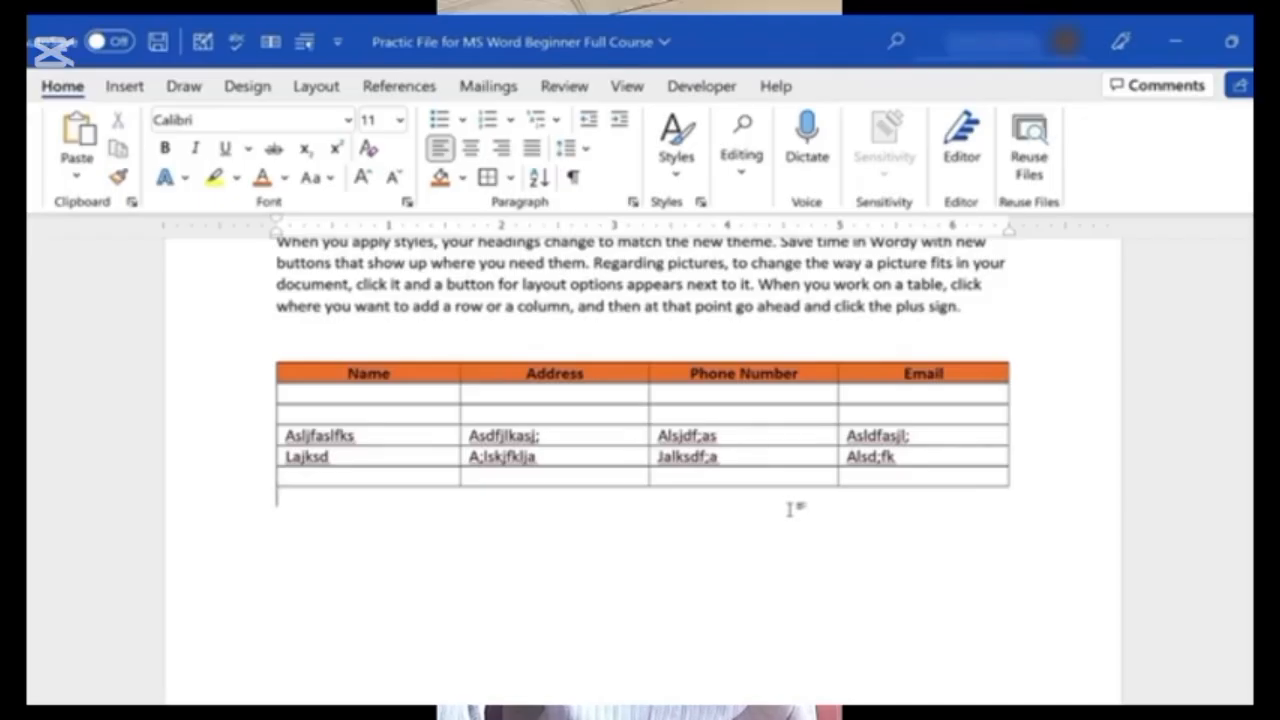
- Apply the green Grid Table 4 style to the whole table
mouse_move(378, 370)
mouse_down()
mouse_move(831, 491)
mouse_move(888, 491)
mouse_move(907, 475)
mouse_up()
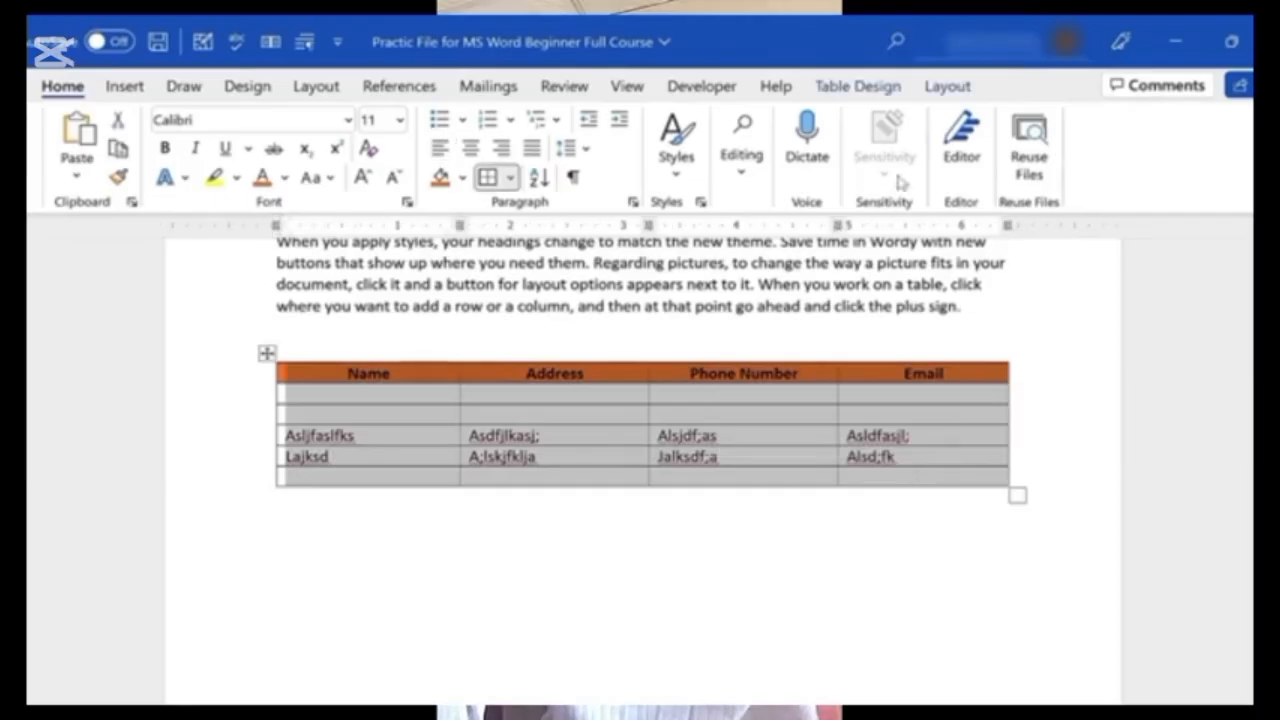
click(864, 86)
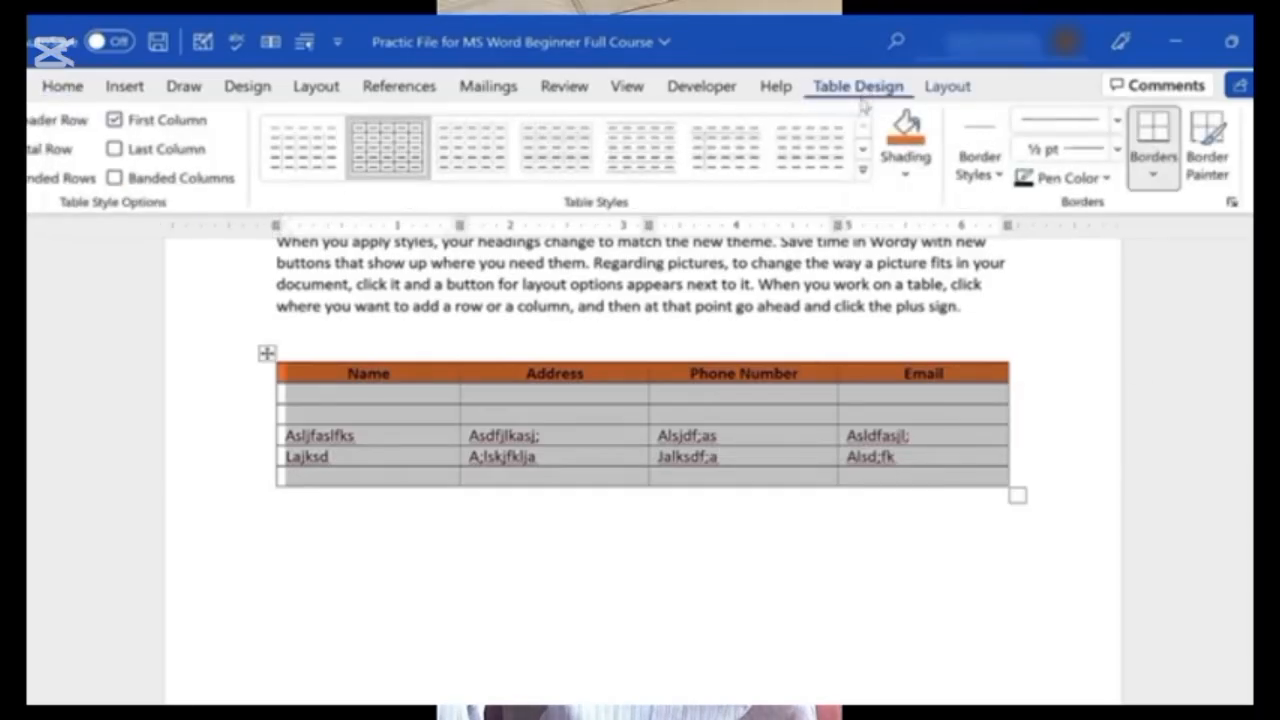
click(864, 176)
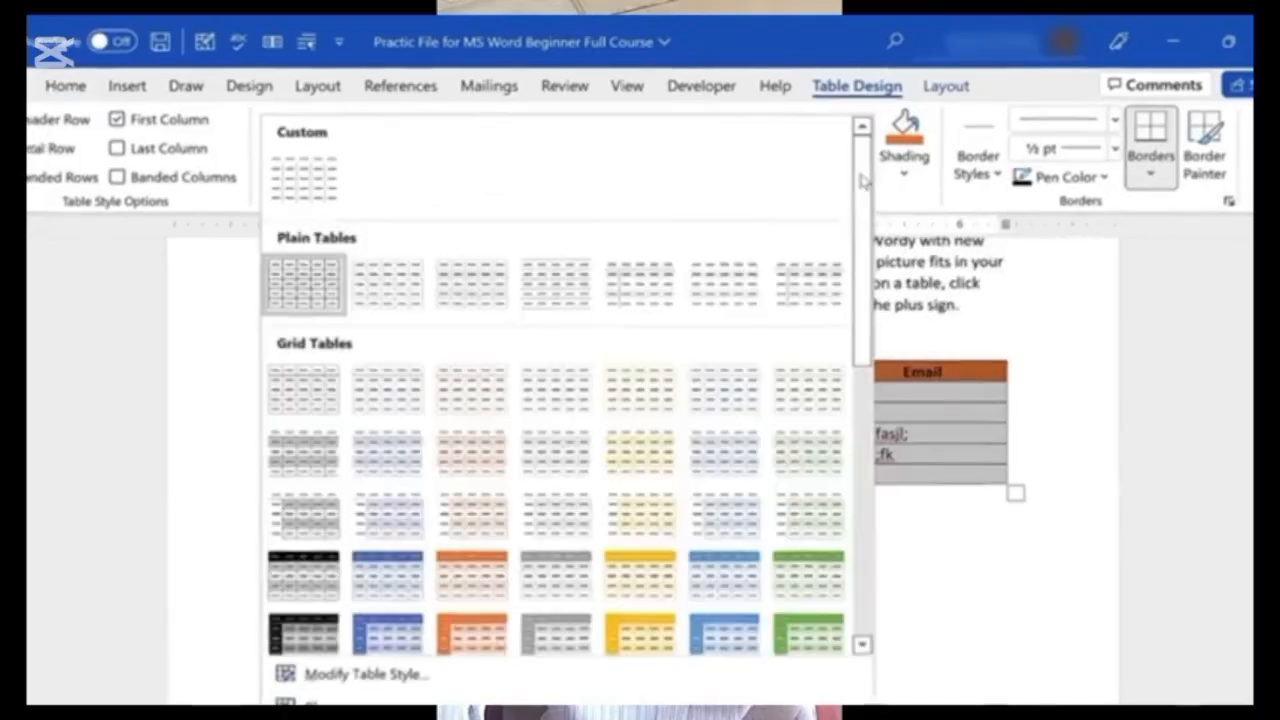
scroll(645, 368, down, 3)
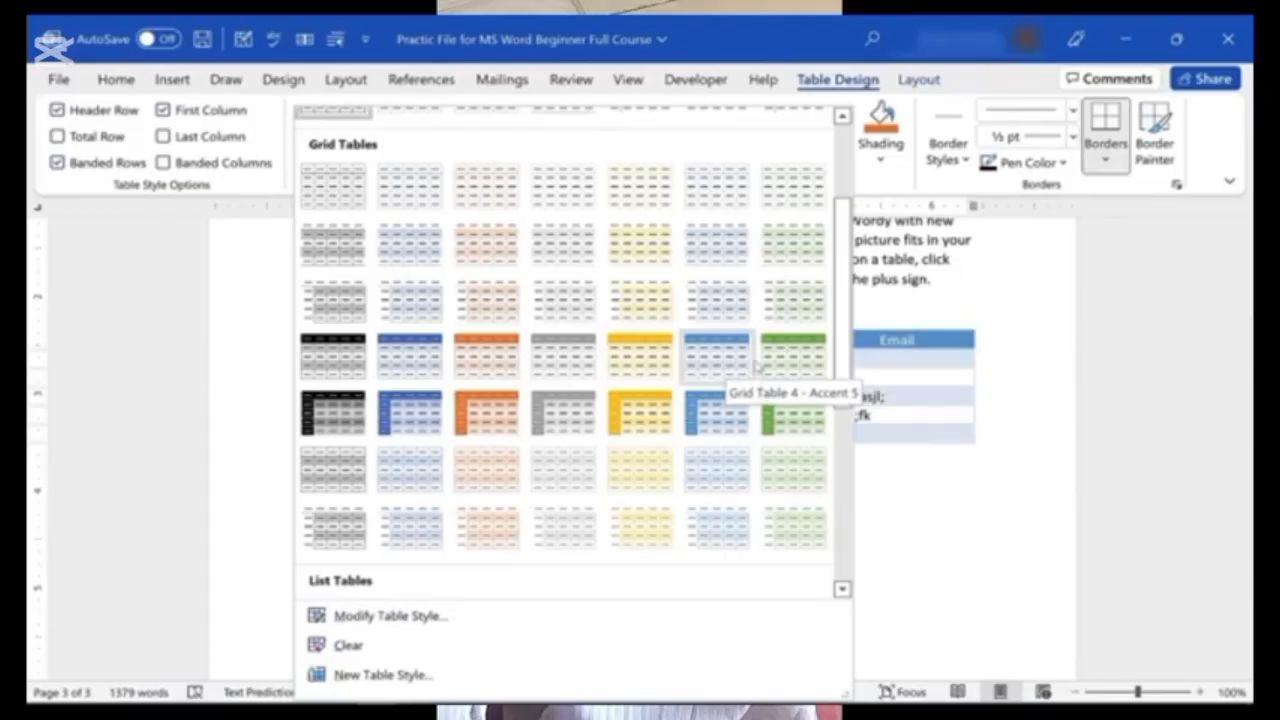
click(790, 370)
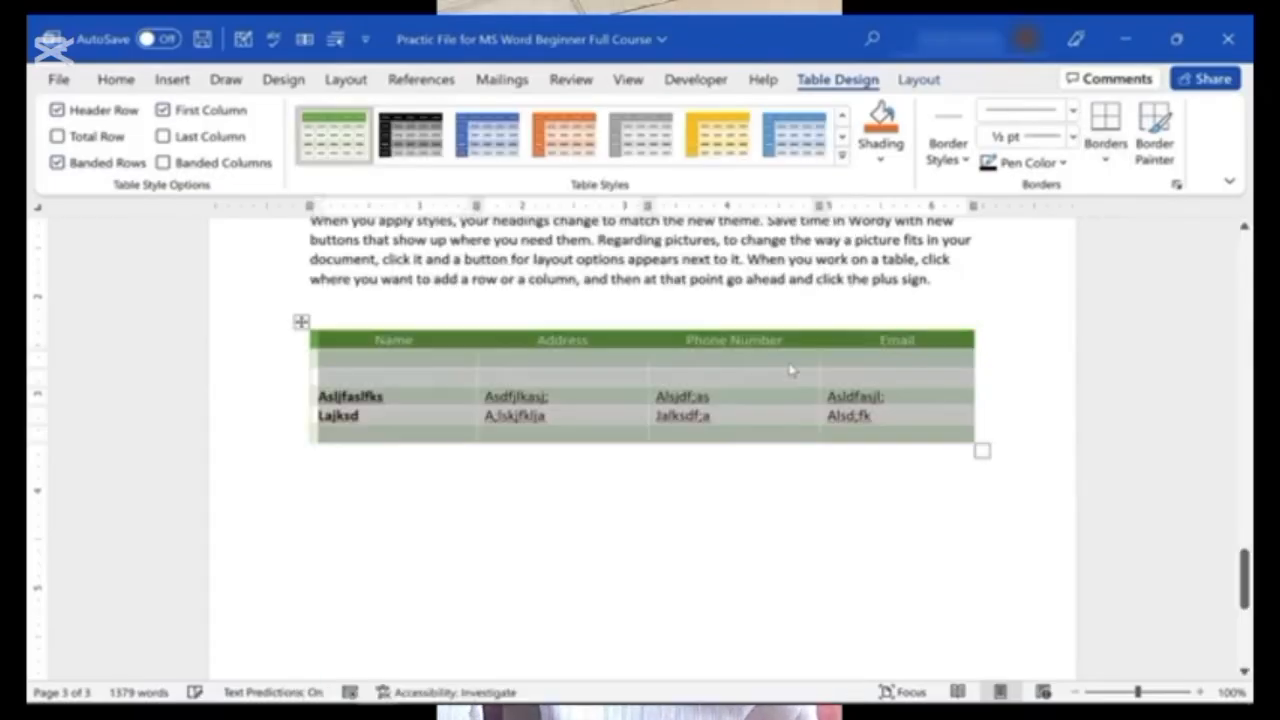
click(585, 517)
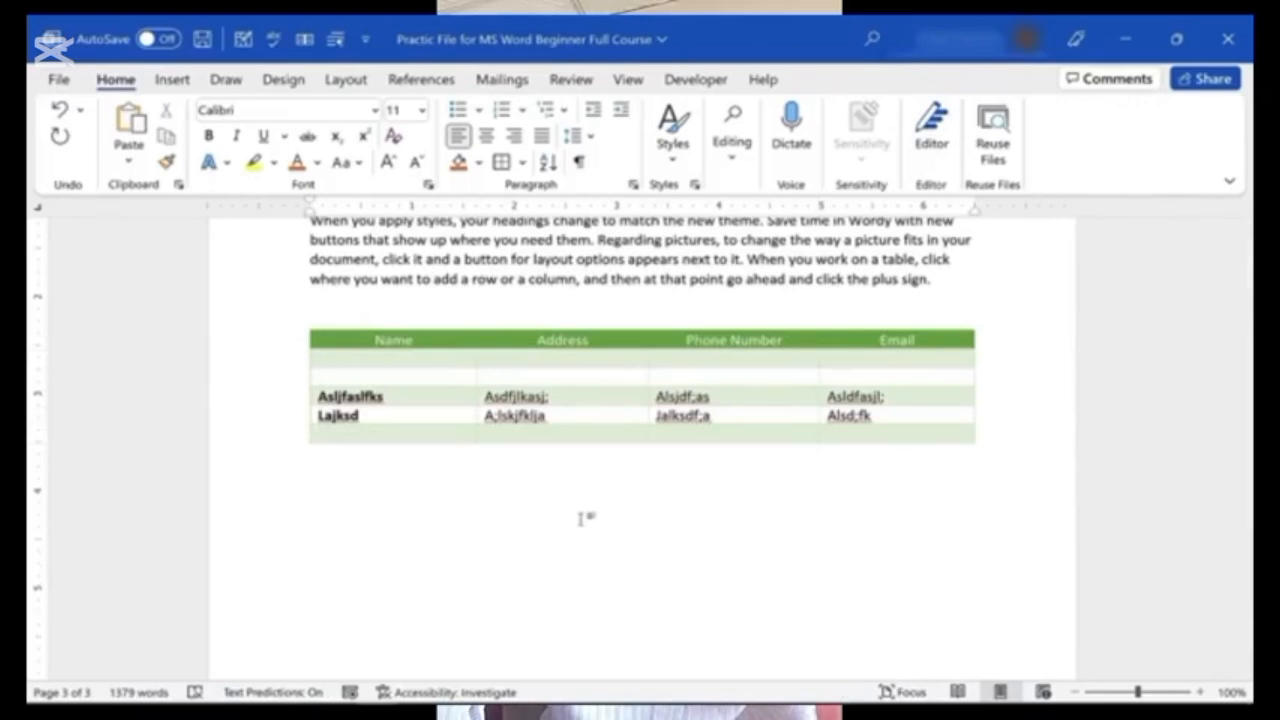
- Convert the whole contact table to regular text with the columns separated by tabs
drag(406, 349, 869, 443)
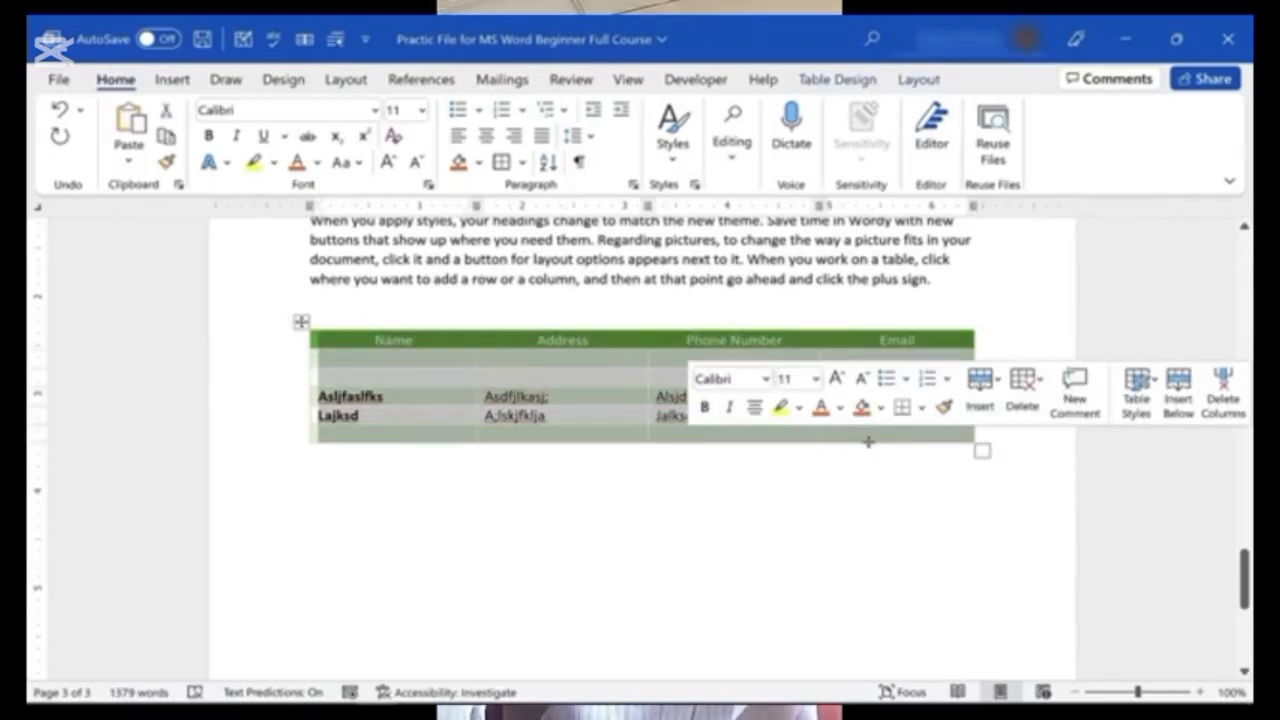
click(820, 525)
drag(620, 380, 870, 440)
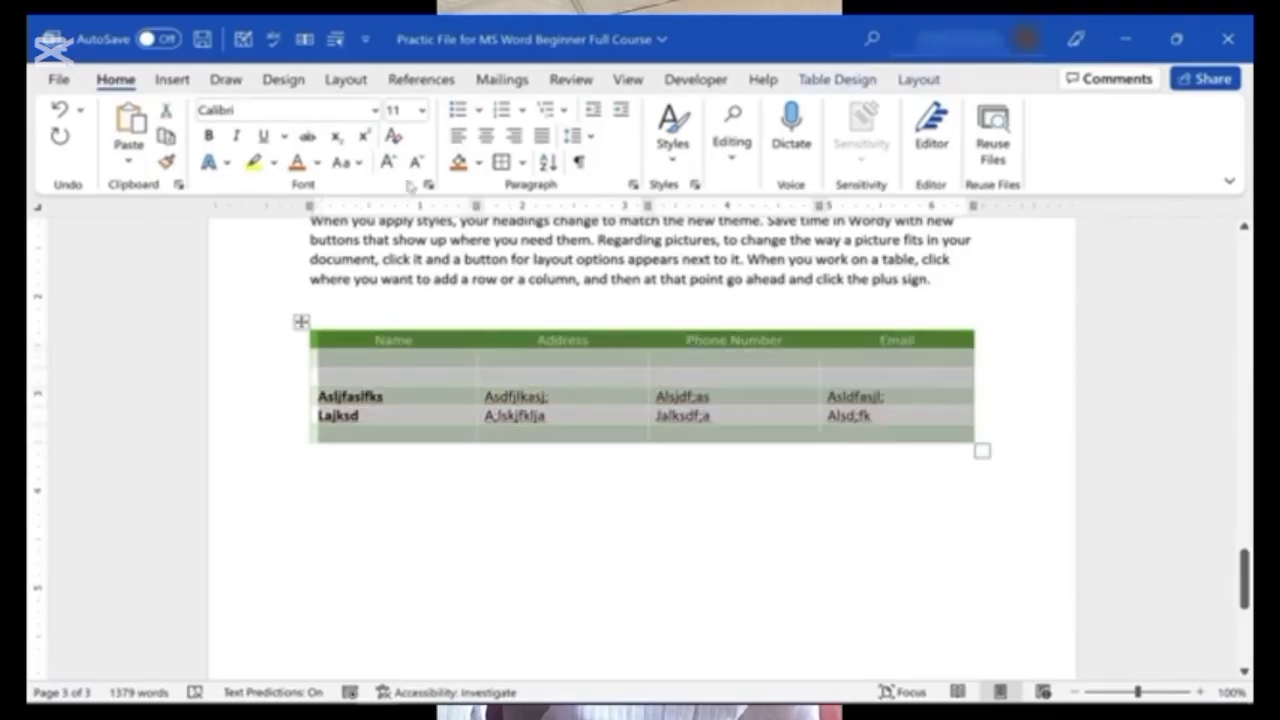
click(920, 82)
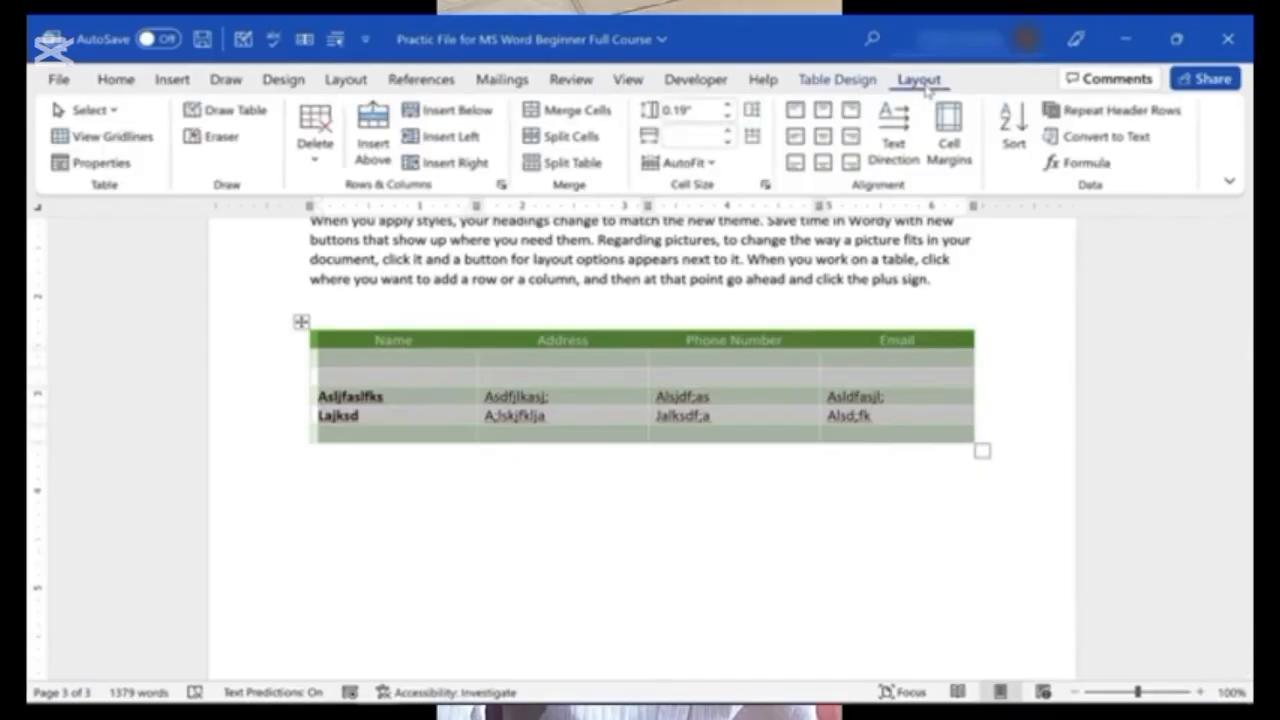
click(350, 84)
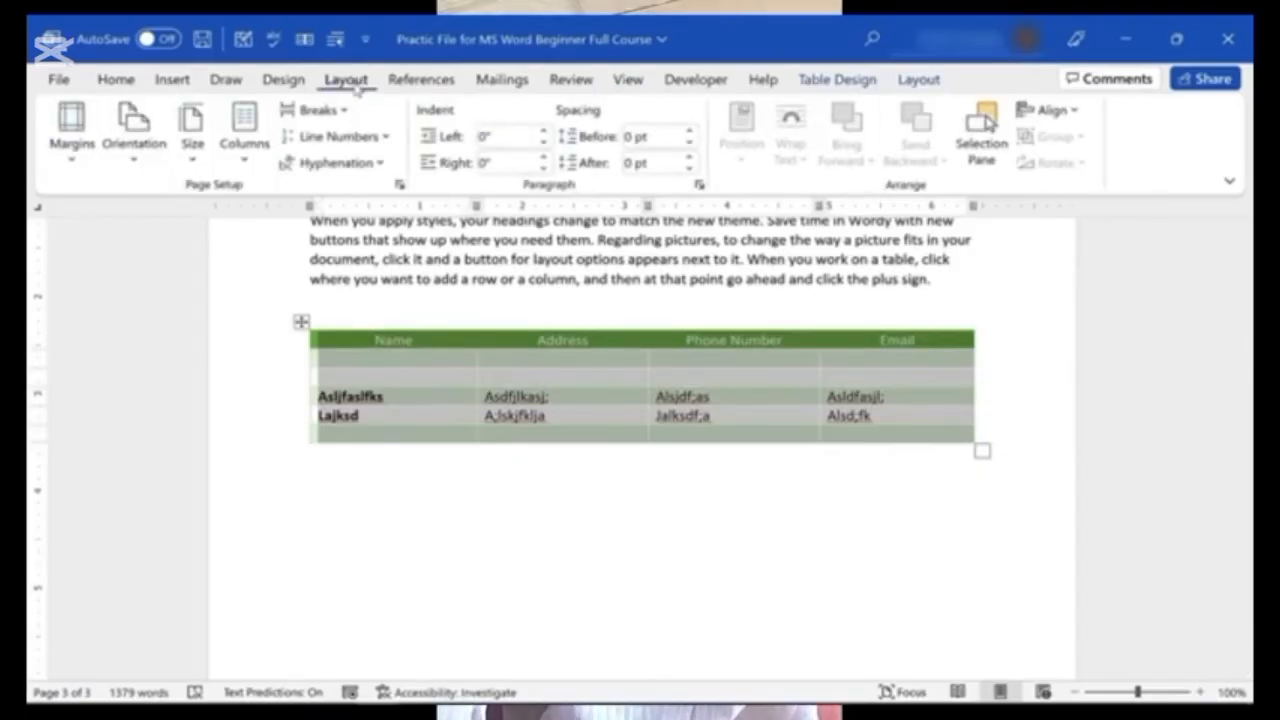
click(936, 86)
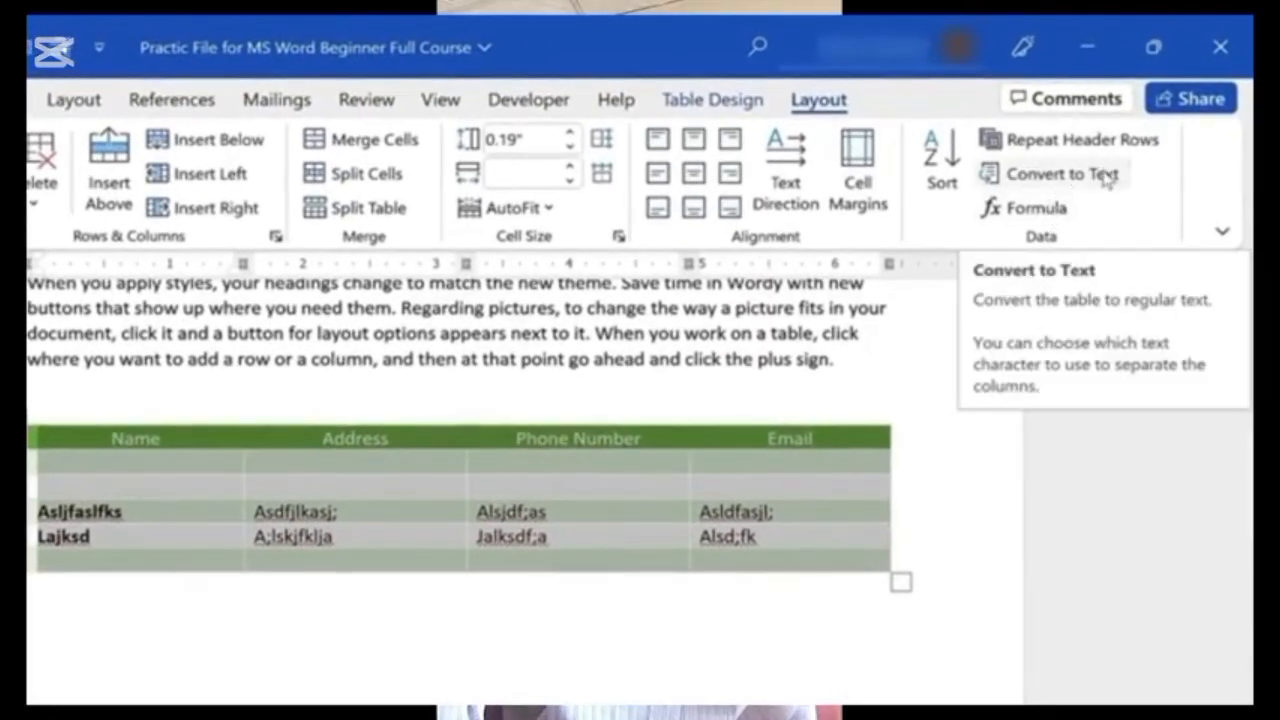
click(1108, 176)
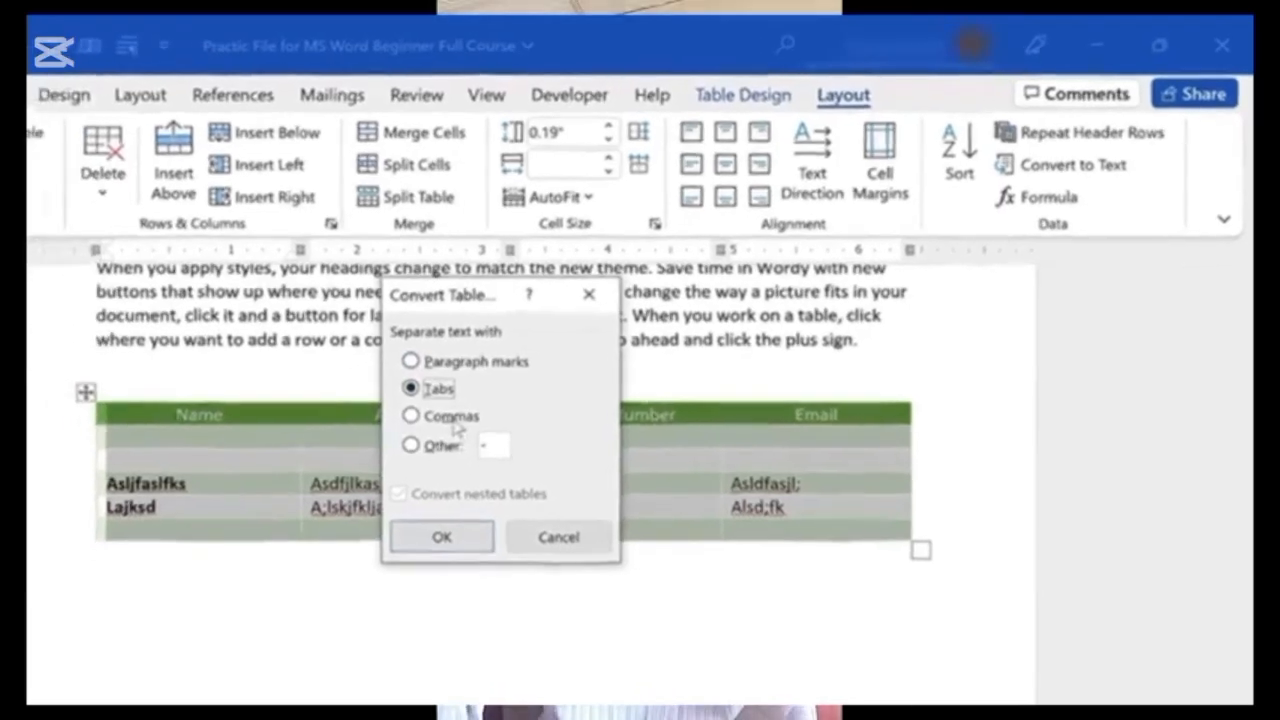
click(441, 537)
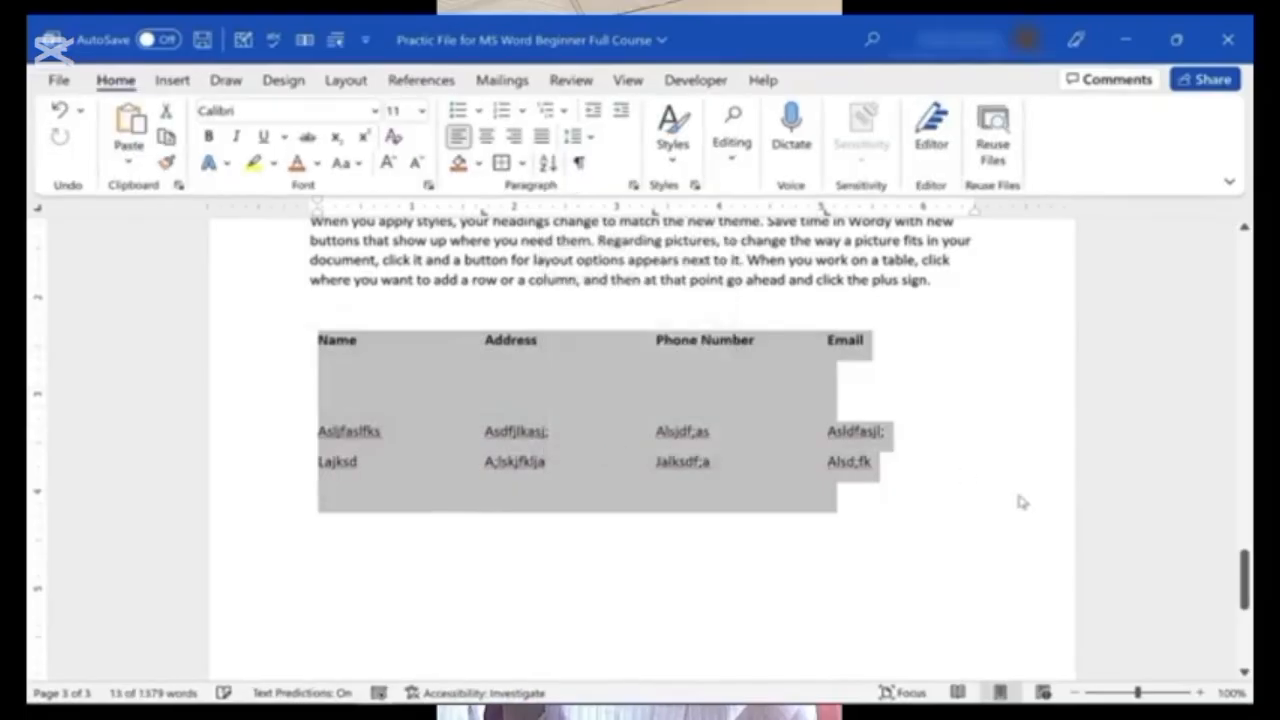
click(1022, 502)
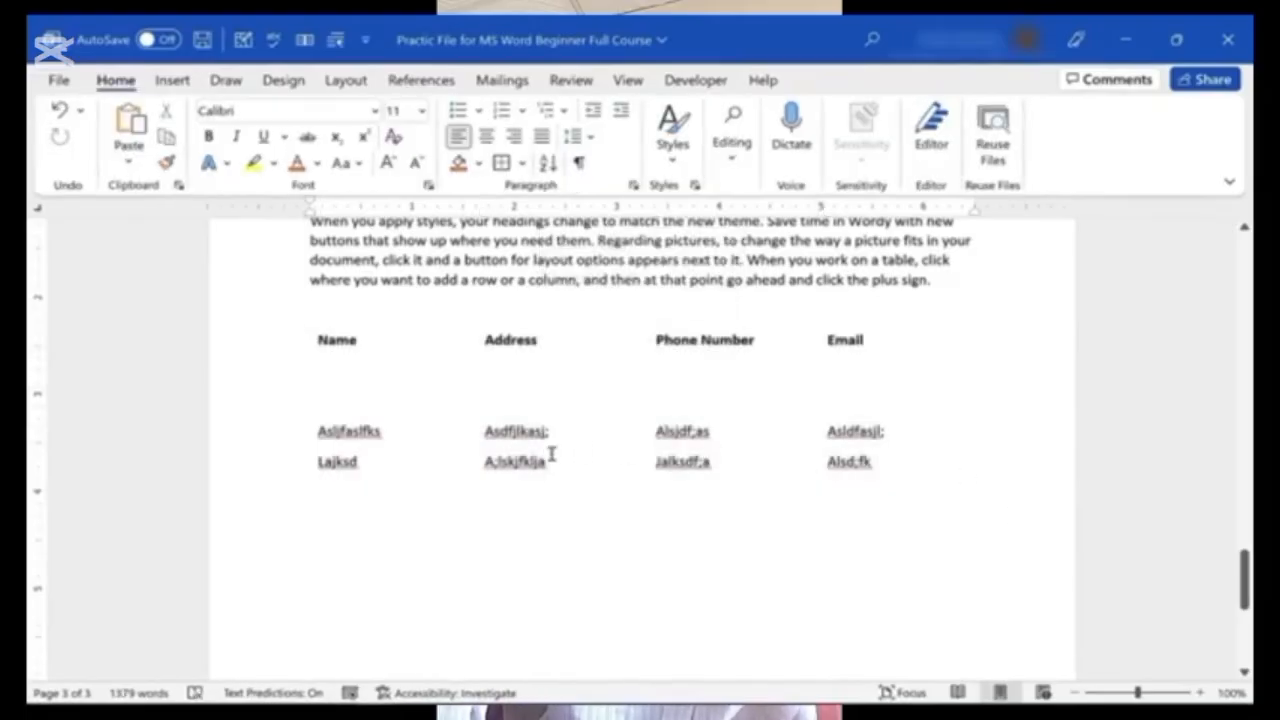
- Convert the tab-separated contact text back into a table with 4 columns and fixed automatic column width
drag(316, 340, 888, 466)
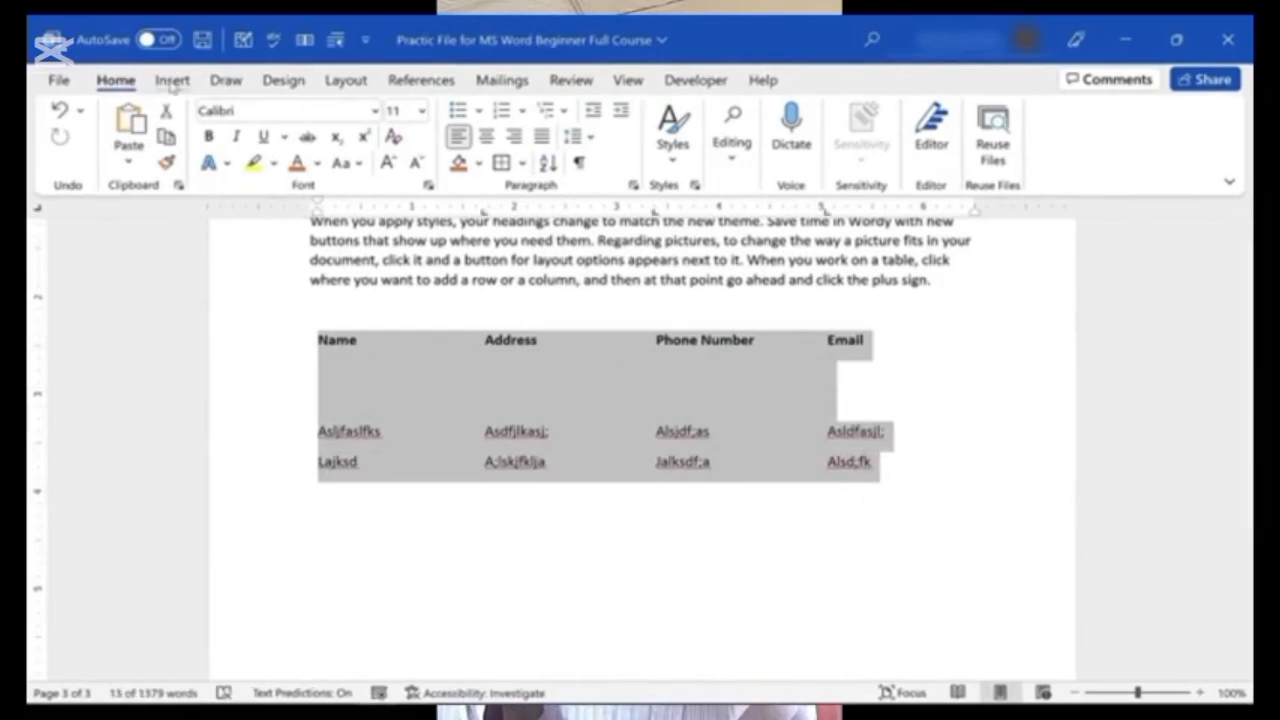
click(172, 80)
click(126, 140)
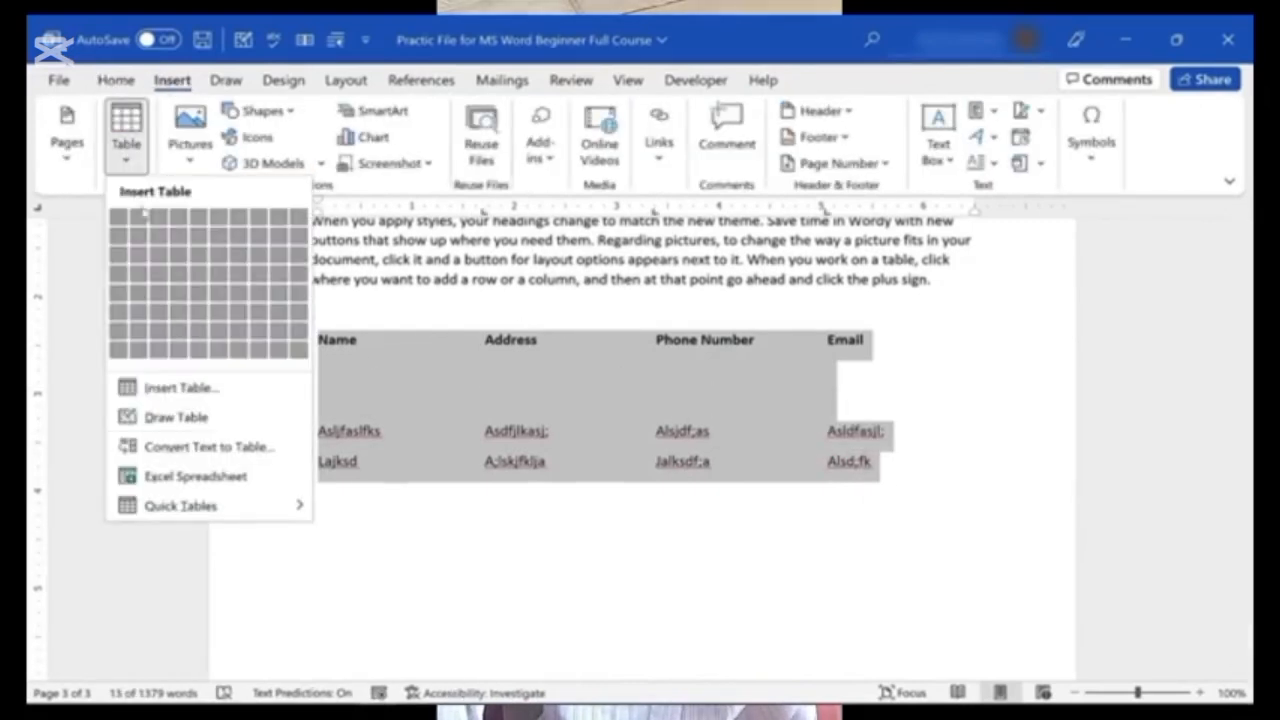
click(163, 450)
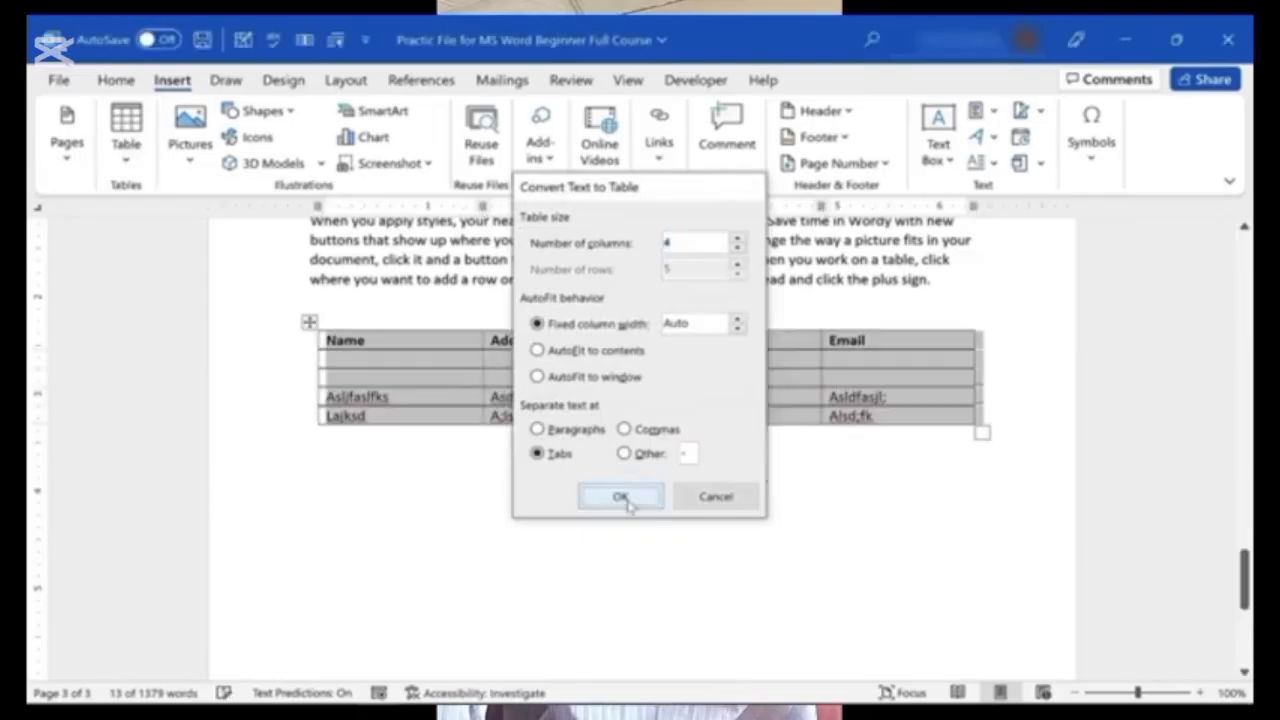
click(620, 500)
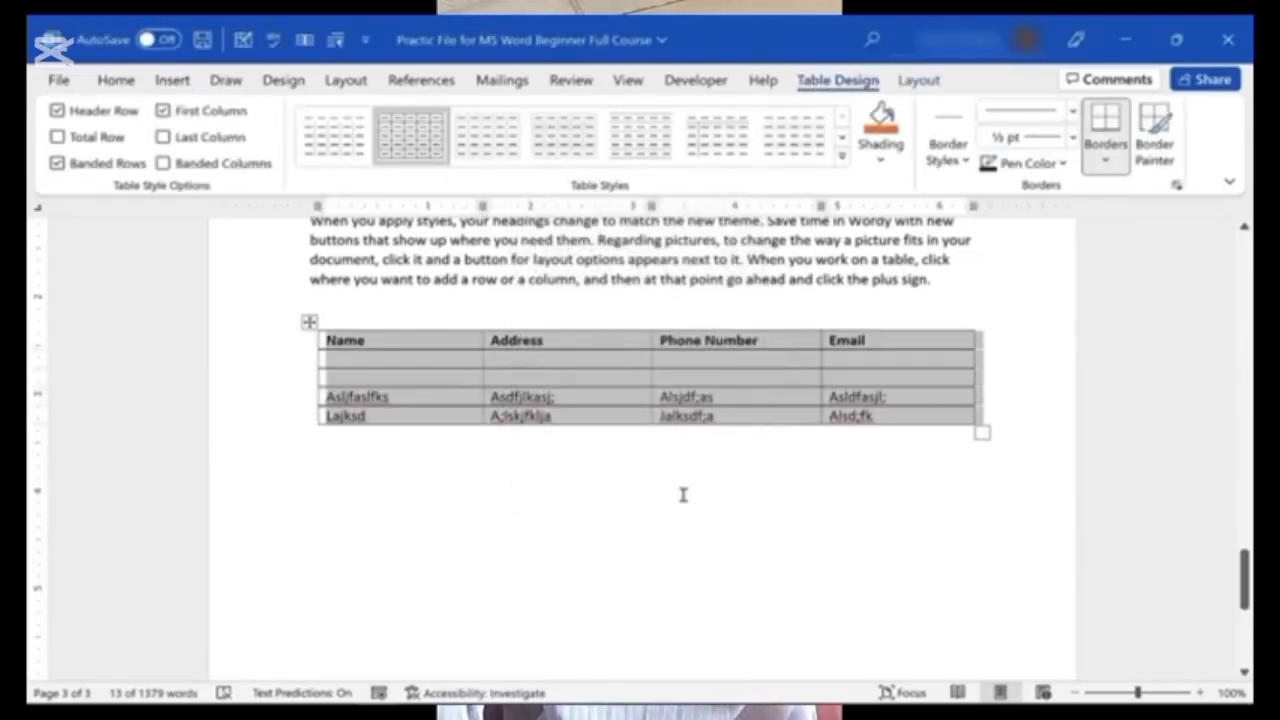
click(631, 545)
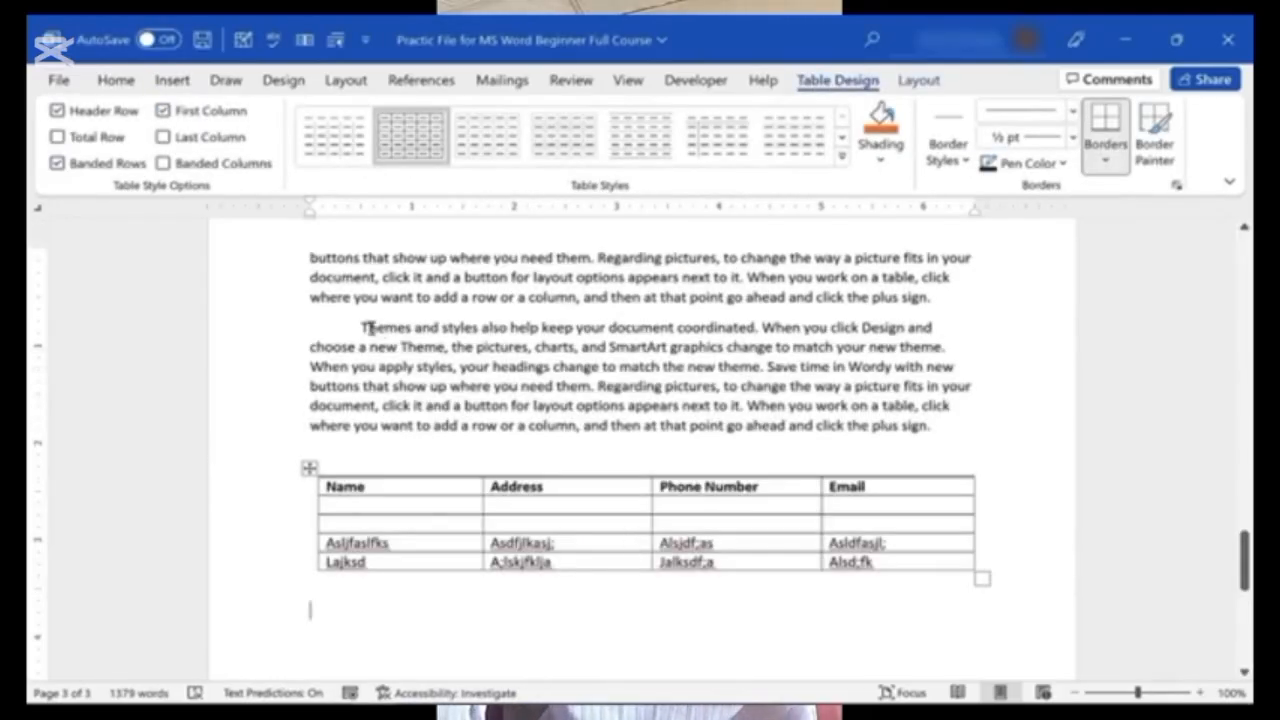
- Convert the last "Themes and styles" paragraph above the contact table into a 9-column table, separating the text at commas
drag(362, 327, 946, 437)
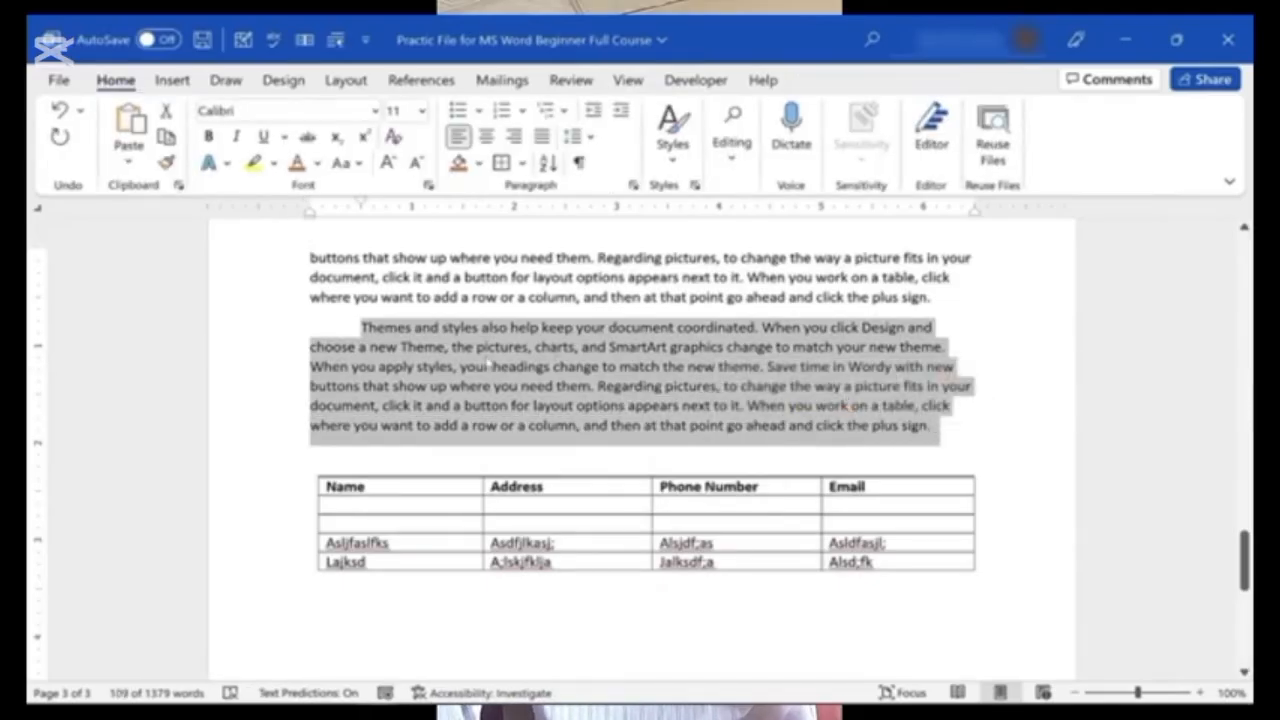
click(175, 82)
click(126, 130)
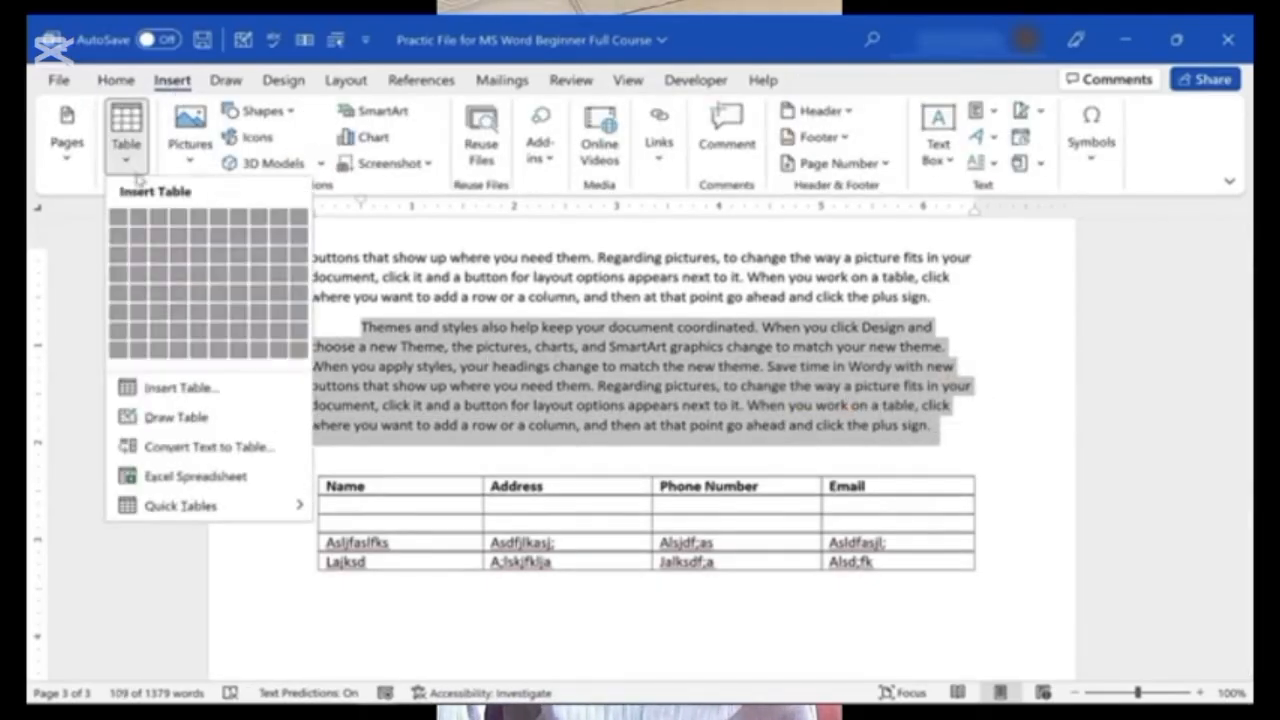
click(172, 446)
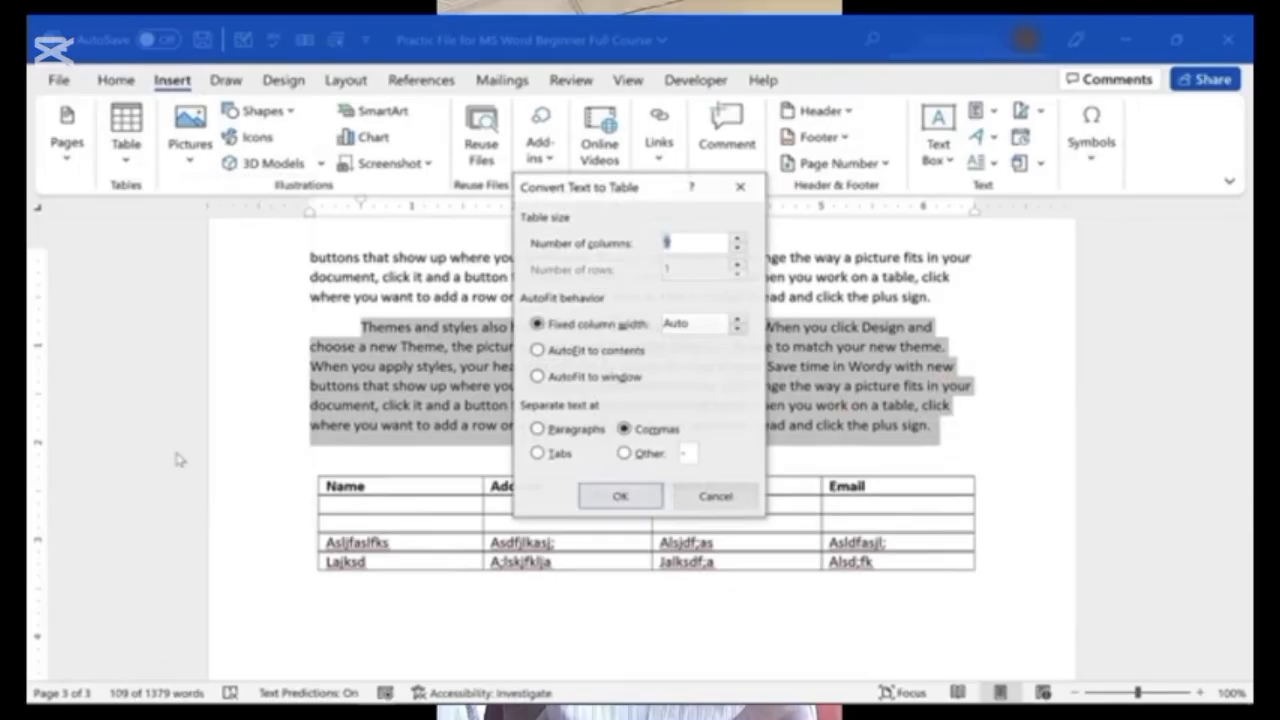
click(621, 494)
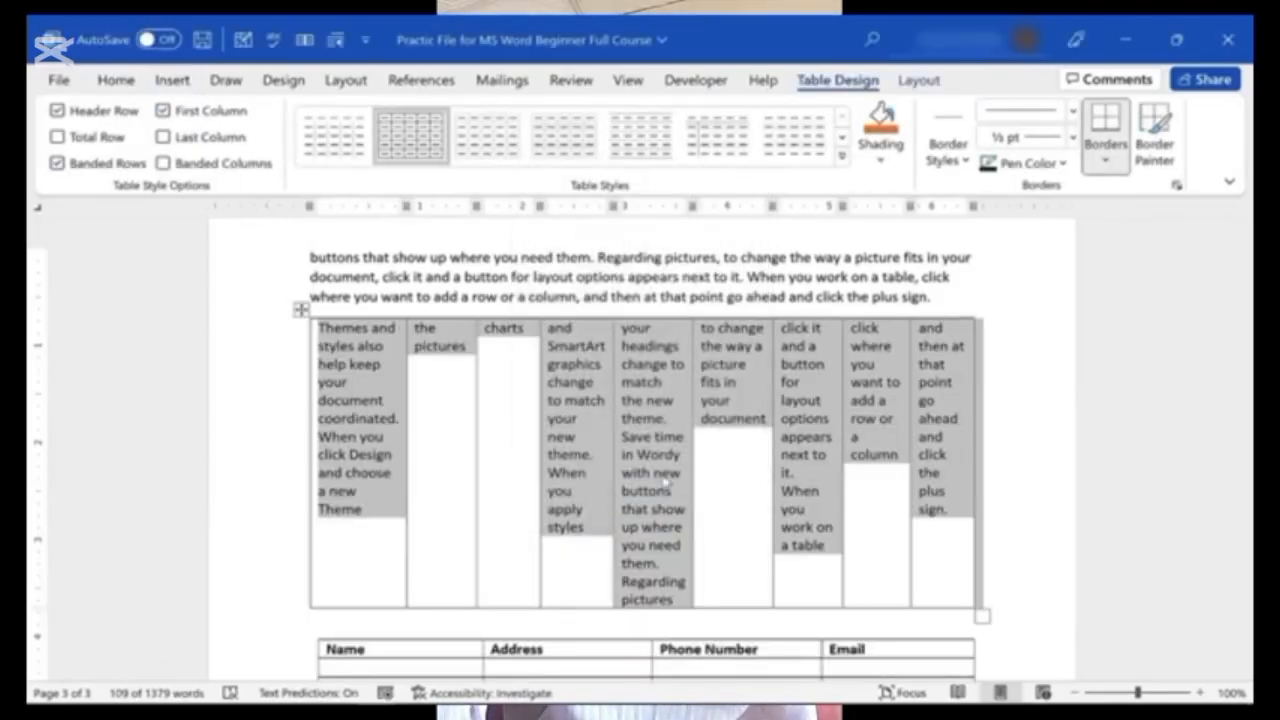
- Undo the paragraph and table conversions back to the green styled contact table
key(ctrl+z)
key(ctrl+z)
key(ctrl+y)
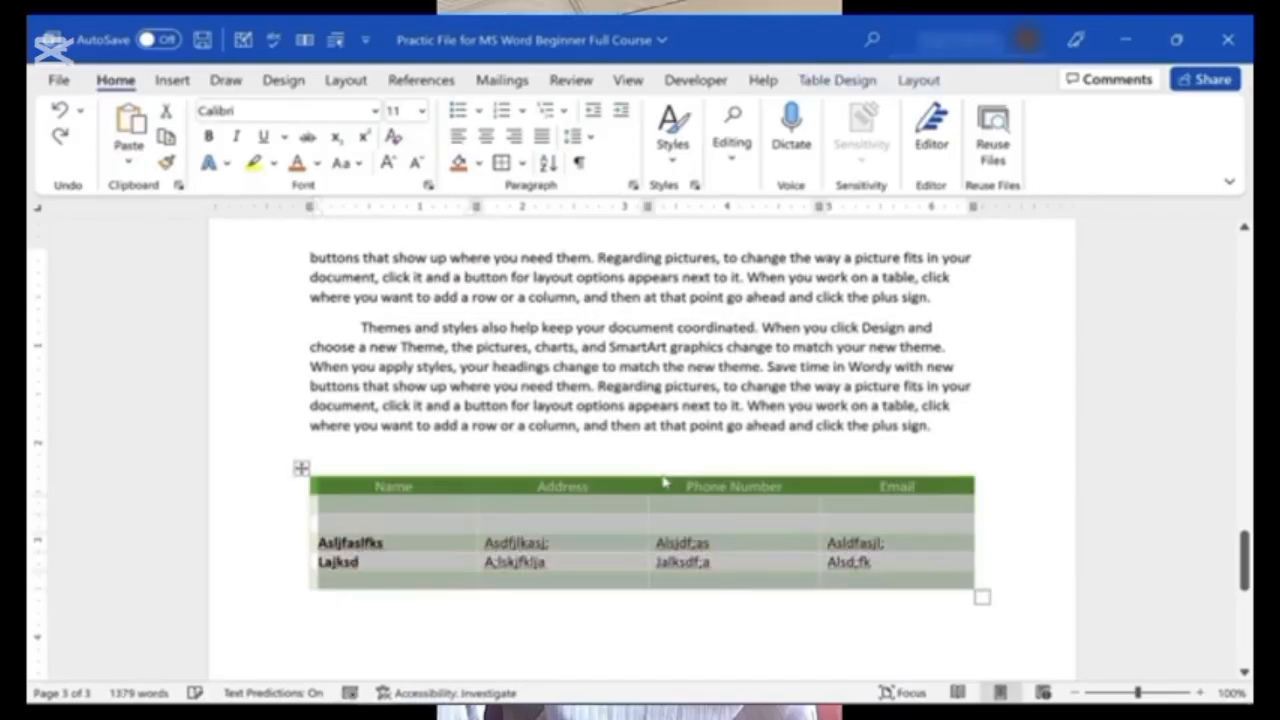
key(ctrl+y)
key(ctrl+z)
key(ctrl+z)
key(ctrl+z)
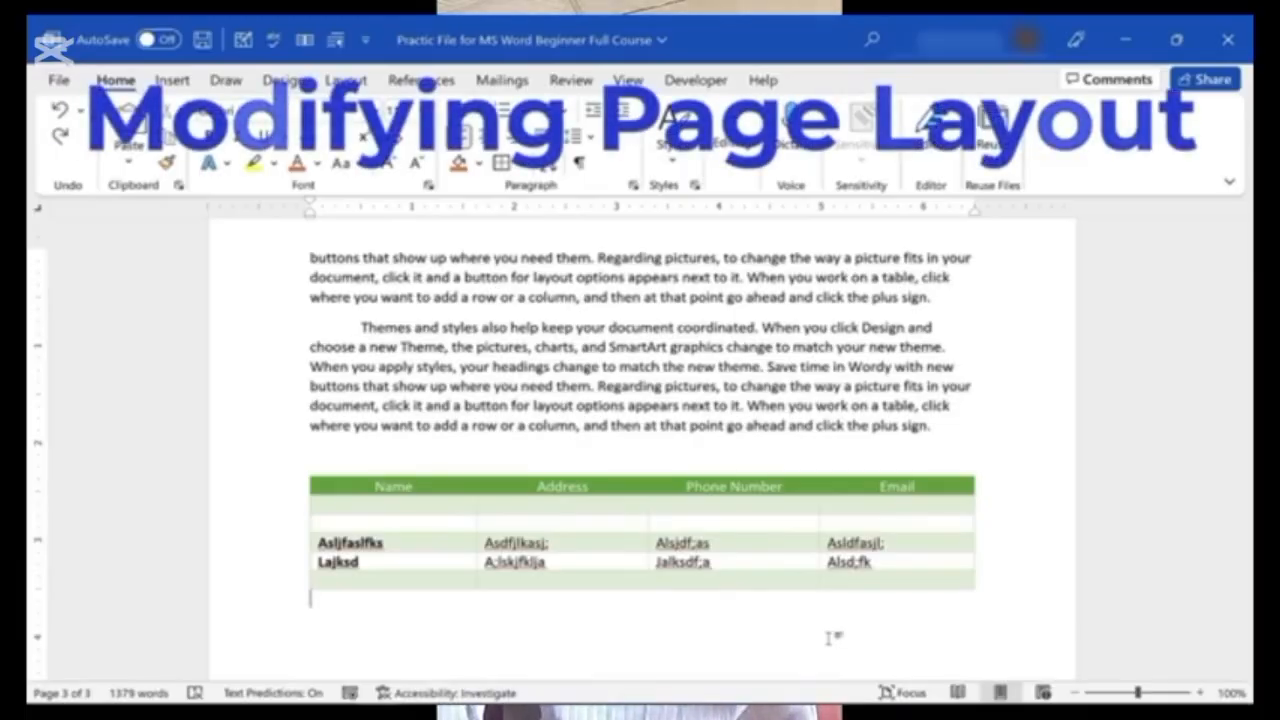
- Try the Landscape page orientation on the document and return it to Portrait
scroll(771, 485, up, 2)
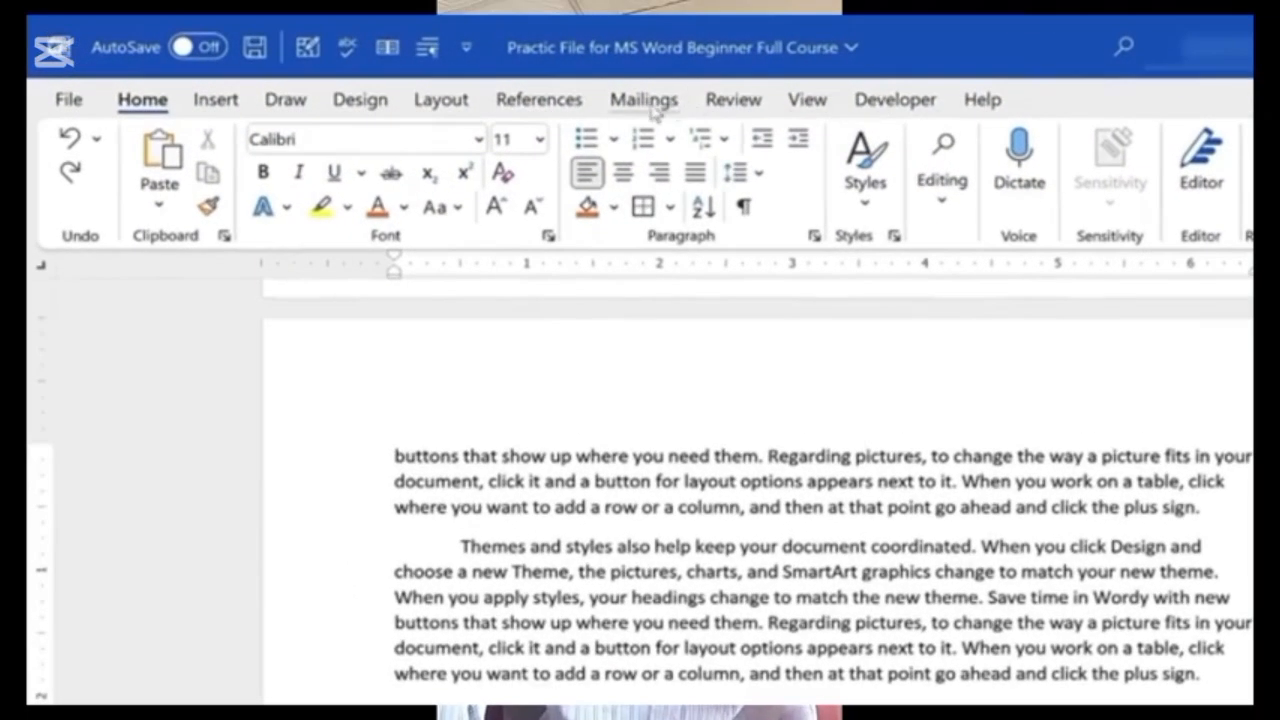
click(437, 108)
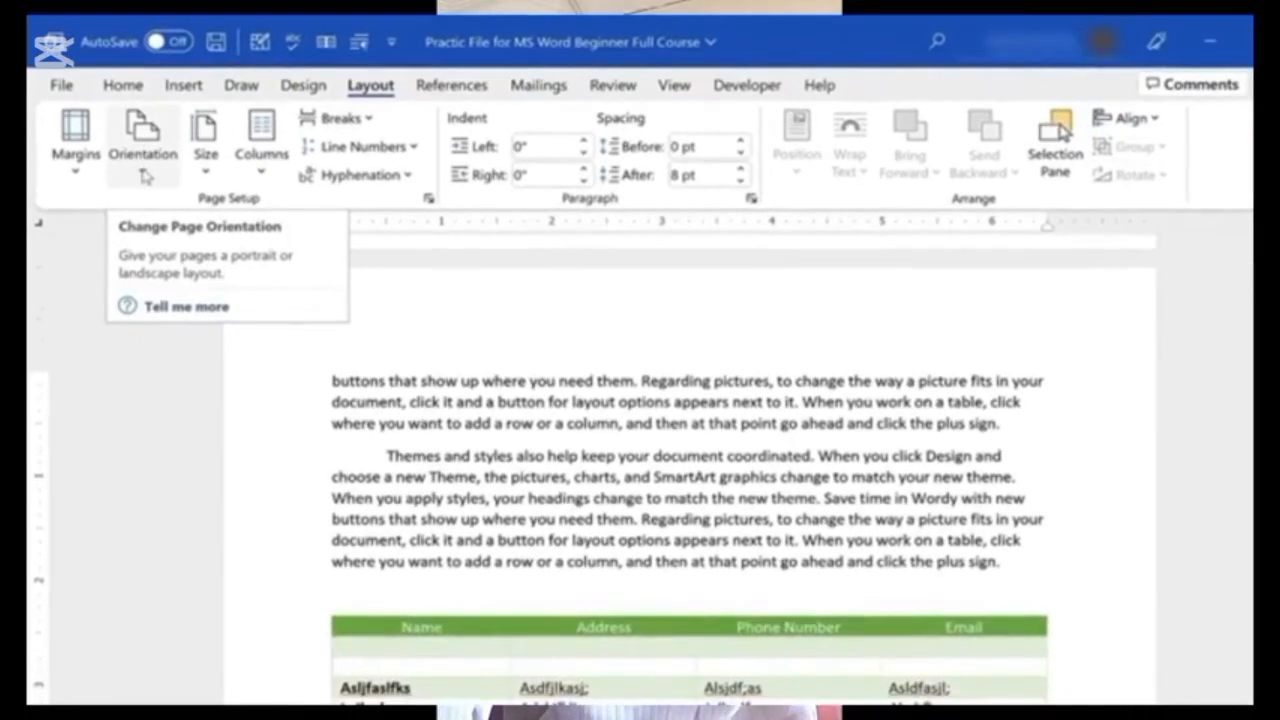
click(145, 170)
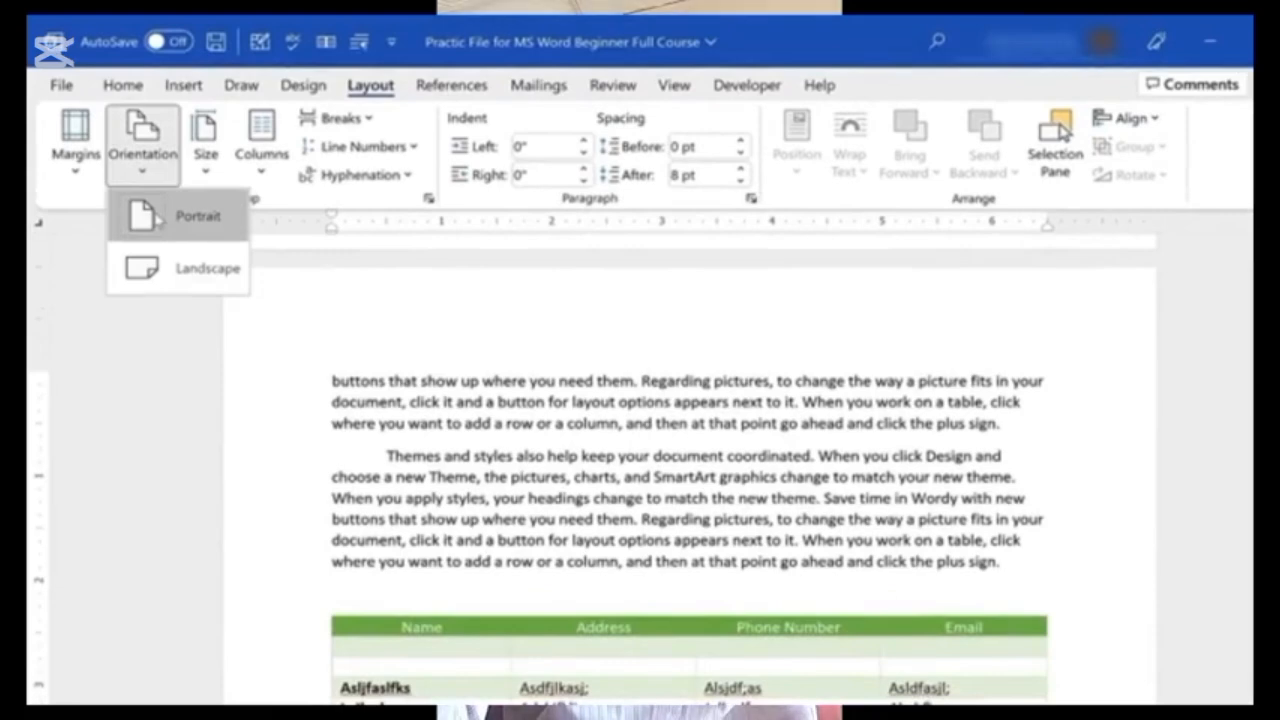
click(165, 268)
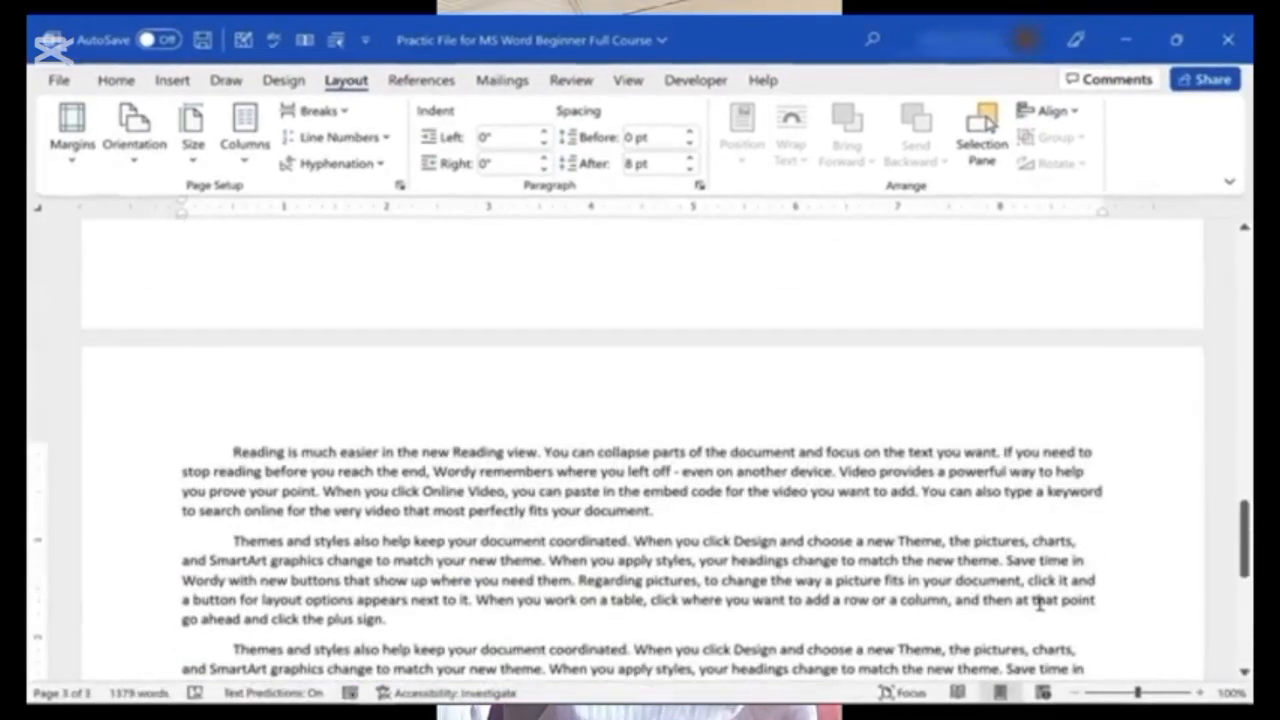
scroll(1038, 605, down, 6)
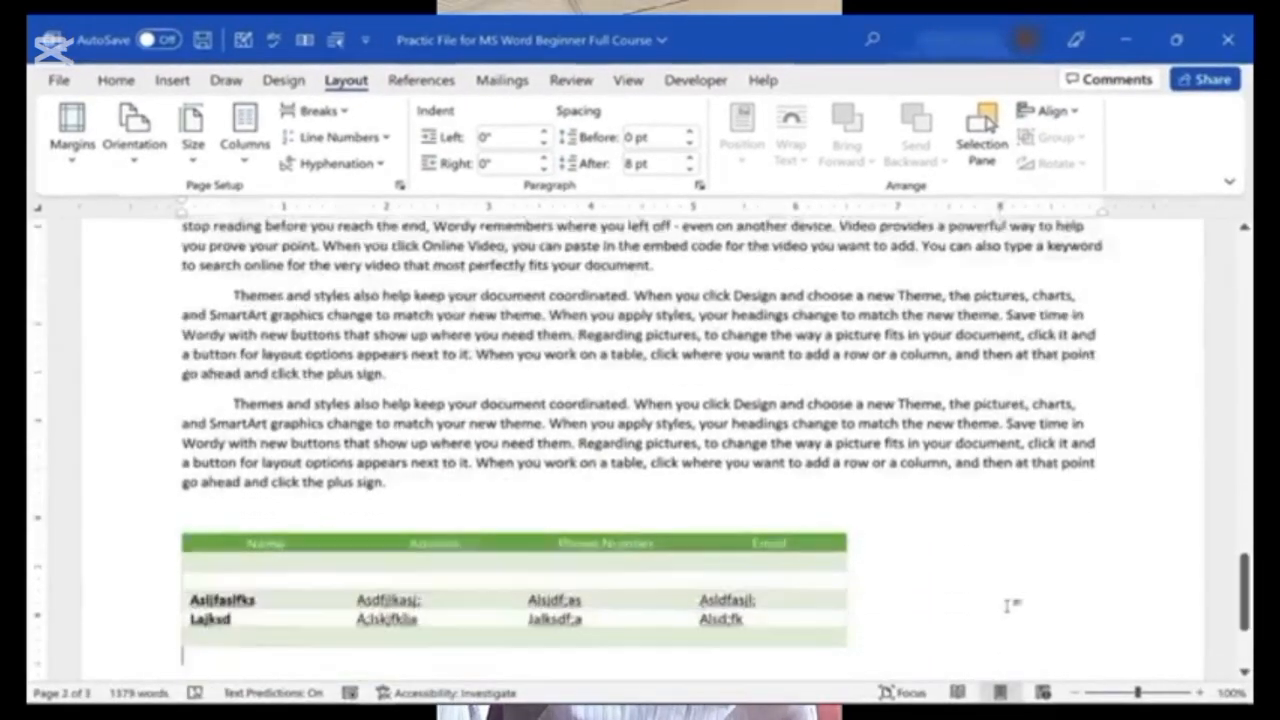
click(133, 150)
click(160, 200)
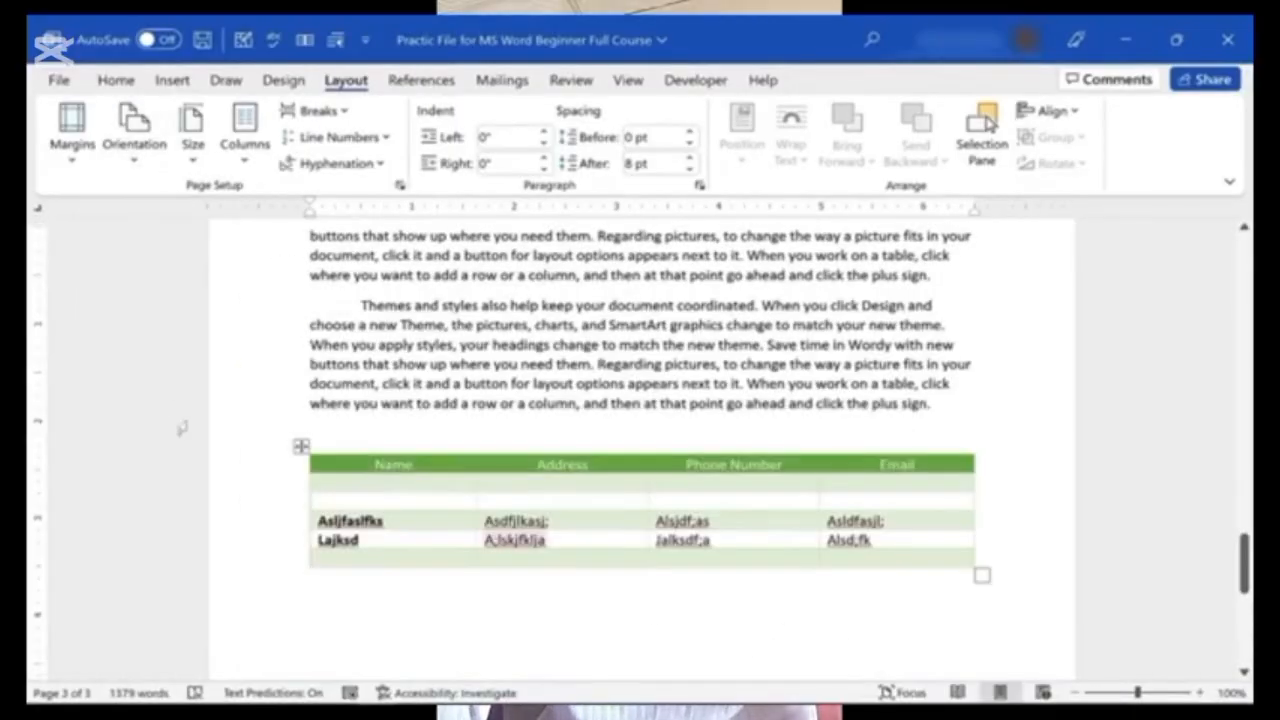
- Try the Legal 8.5" x 14" paper size and look over the document's pages
click(193, 150)
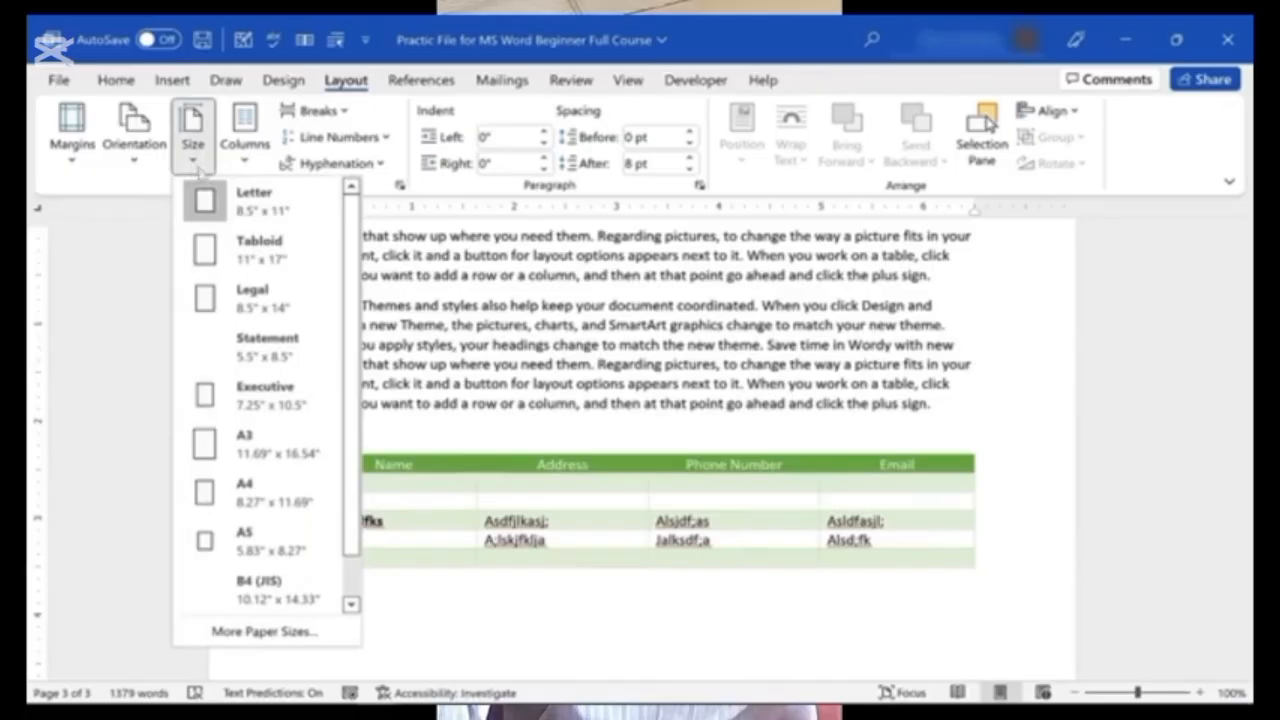
click(262, 300)
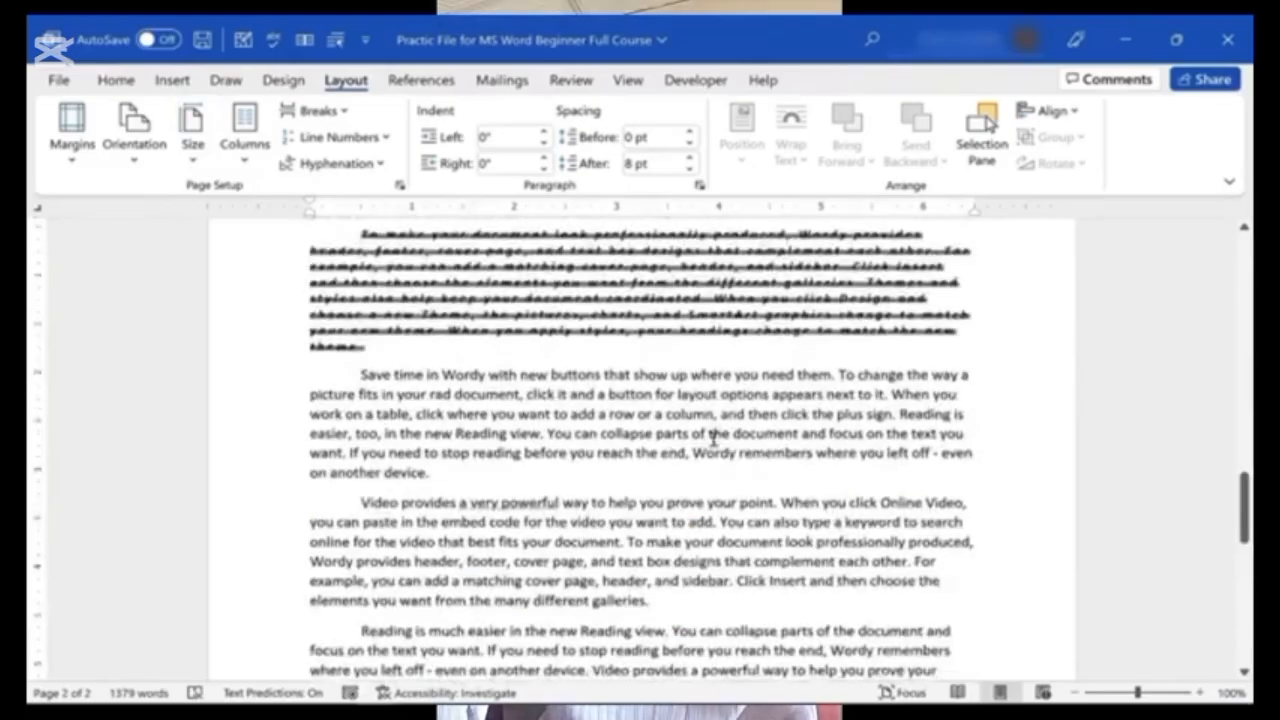
scroll(703, 450, down, 3)
scroll(470, 270, up, 6)
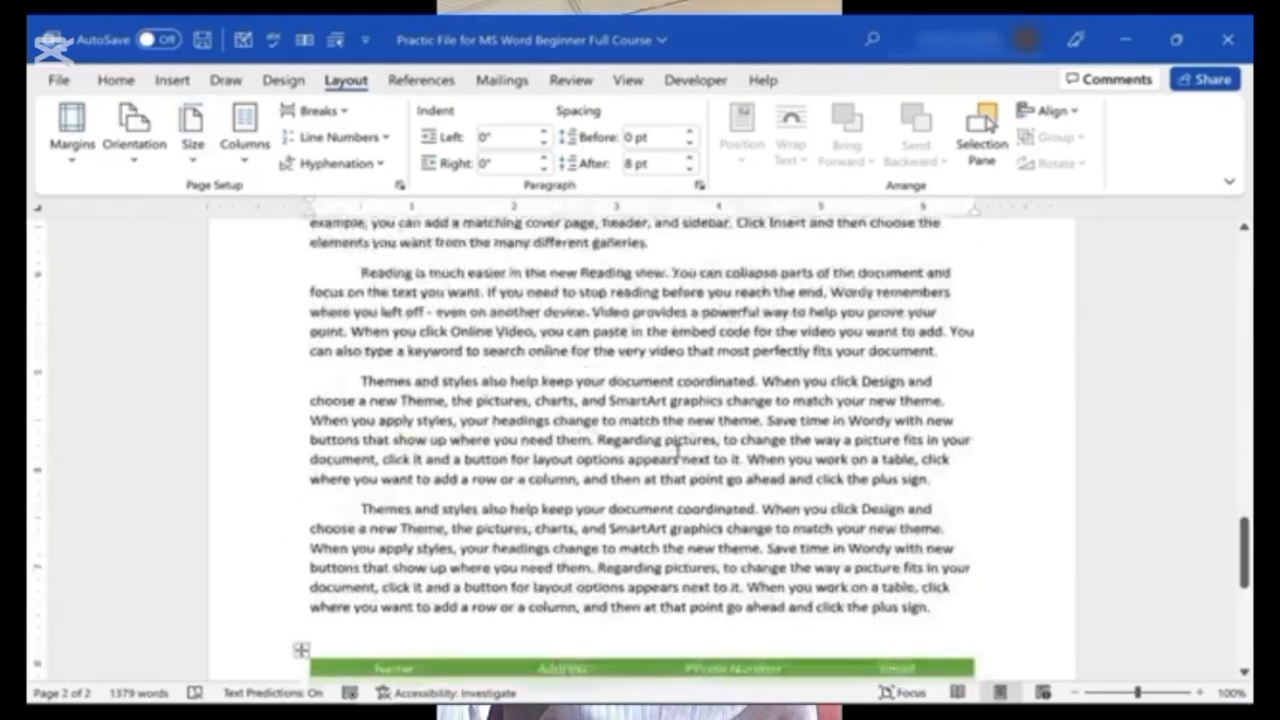
scroll(228, 220, down, 5)
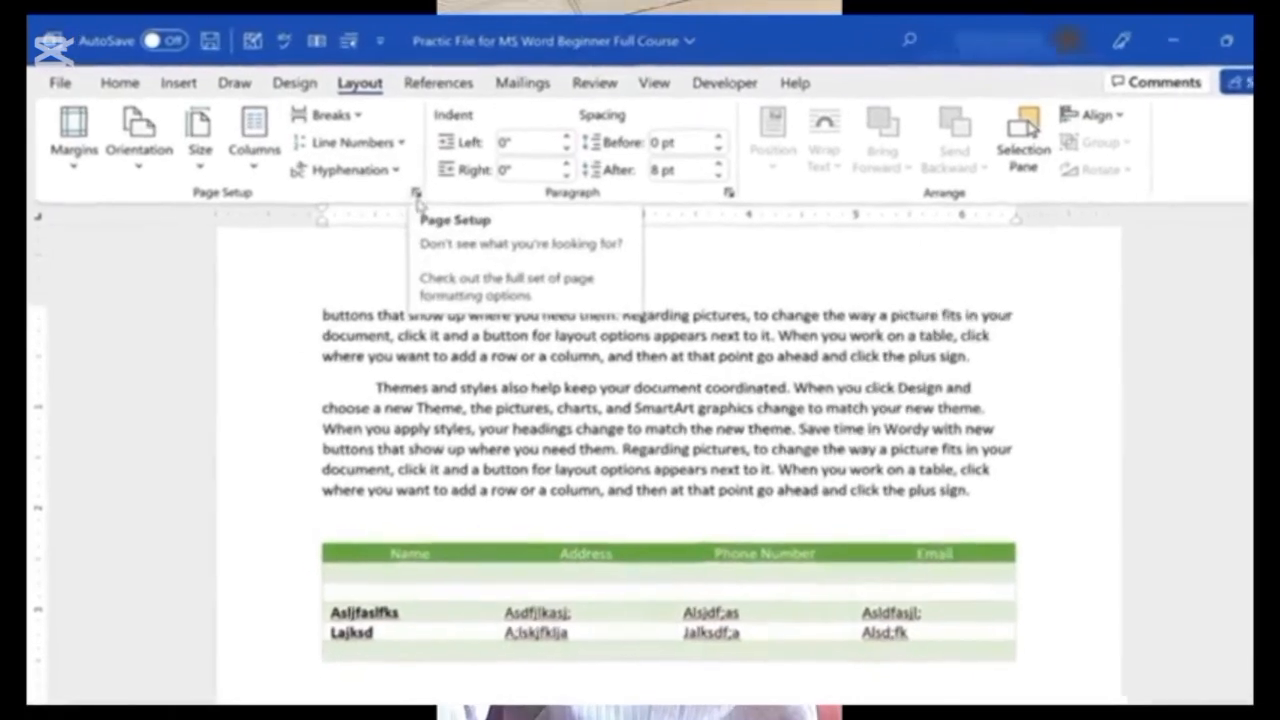
- Set the left and right page margins to 0.5" for the whole document
click(424, 197)
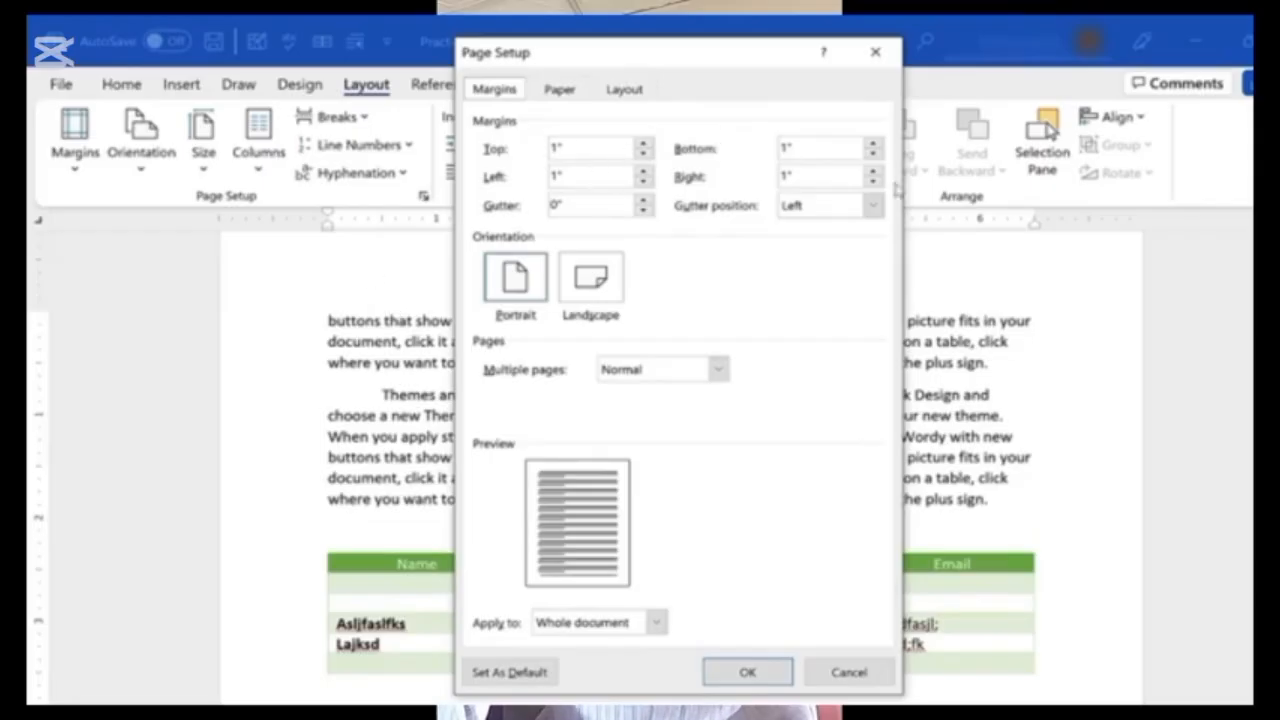
click(644, 183)
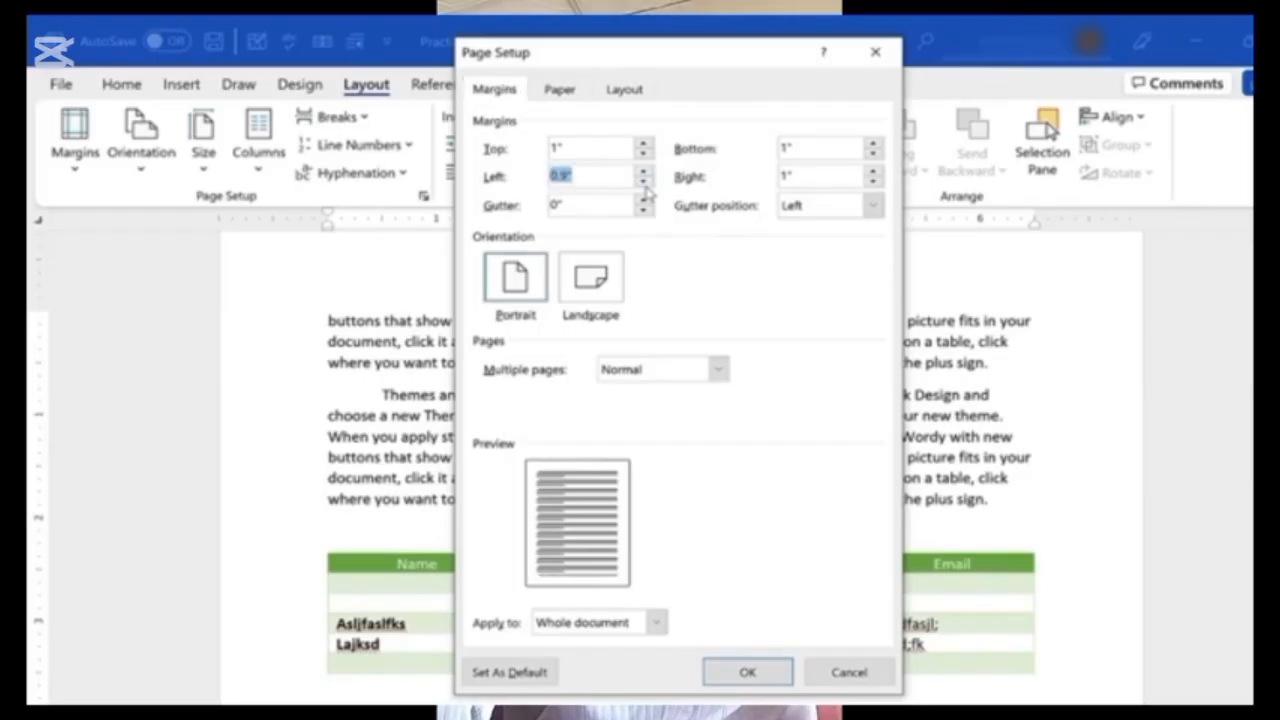
click(645, 184)
click(645, 184)
click(645, 184)
click(645, 184)
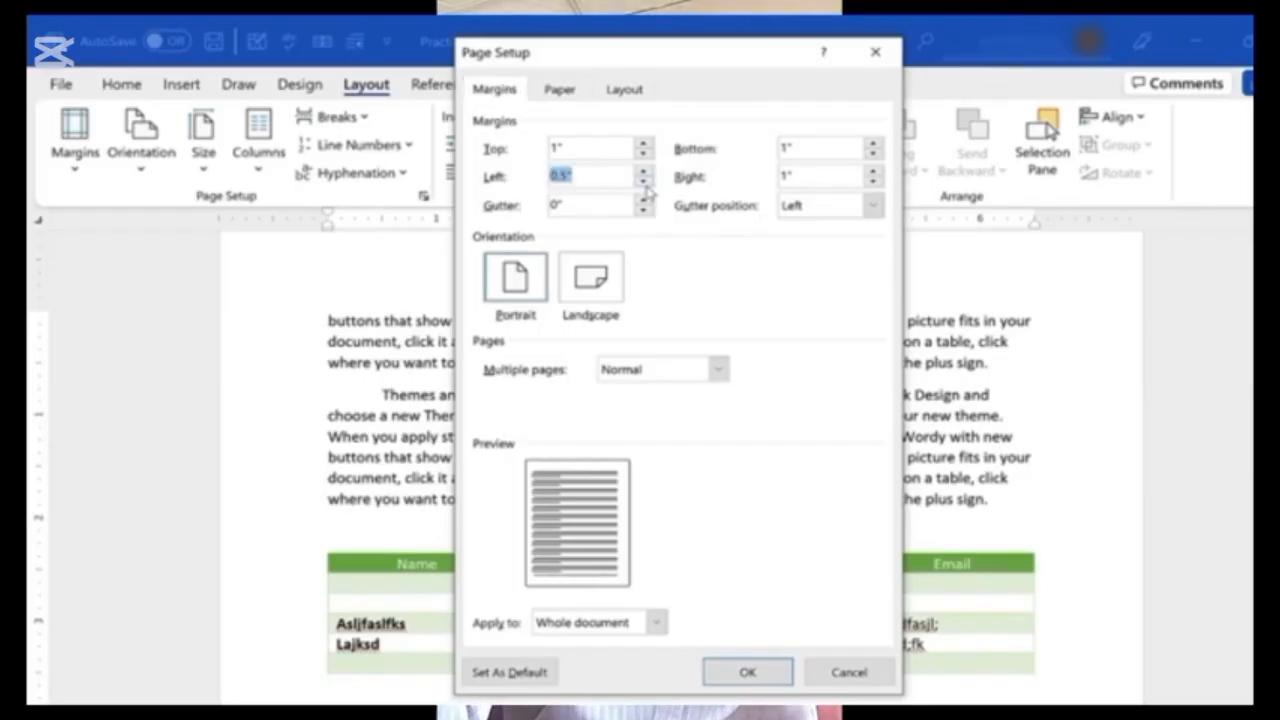
click(873, 183)
click(873, 183)
click(873, 183)
click(873, 183)
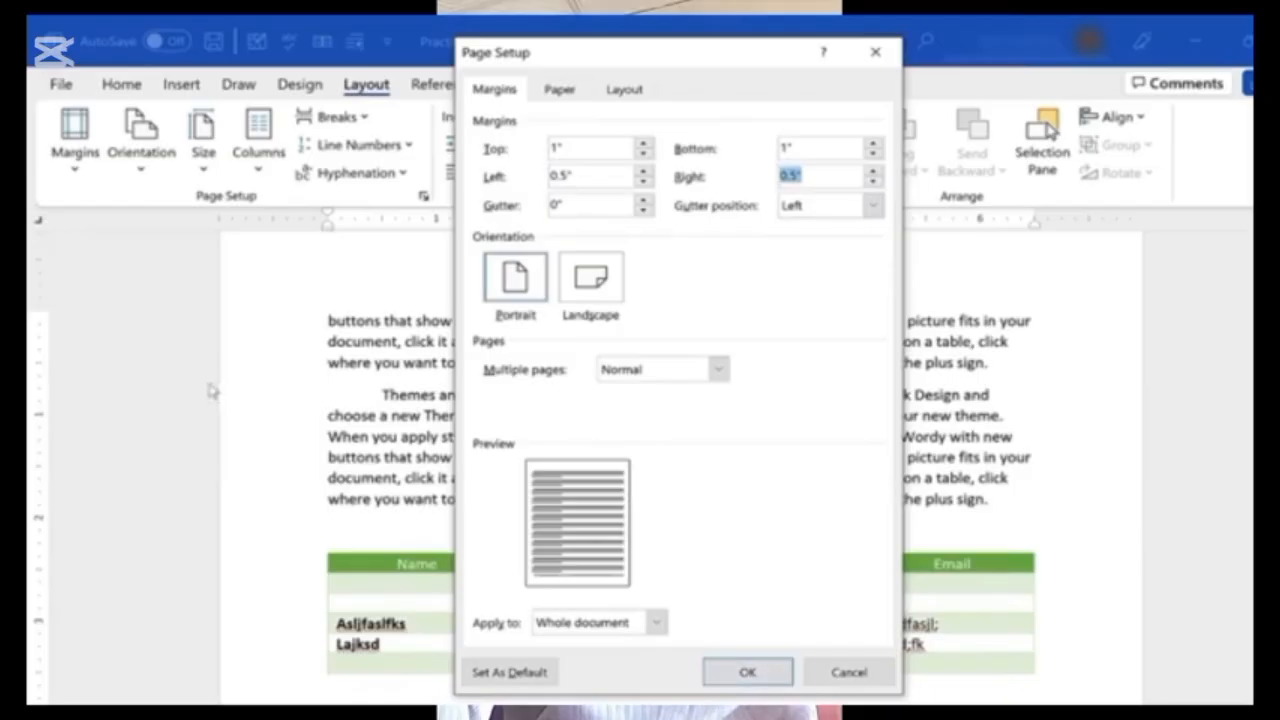
click(767, 672)
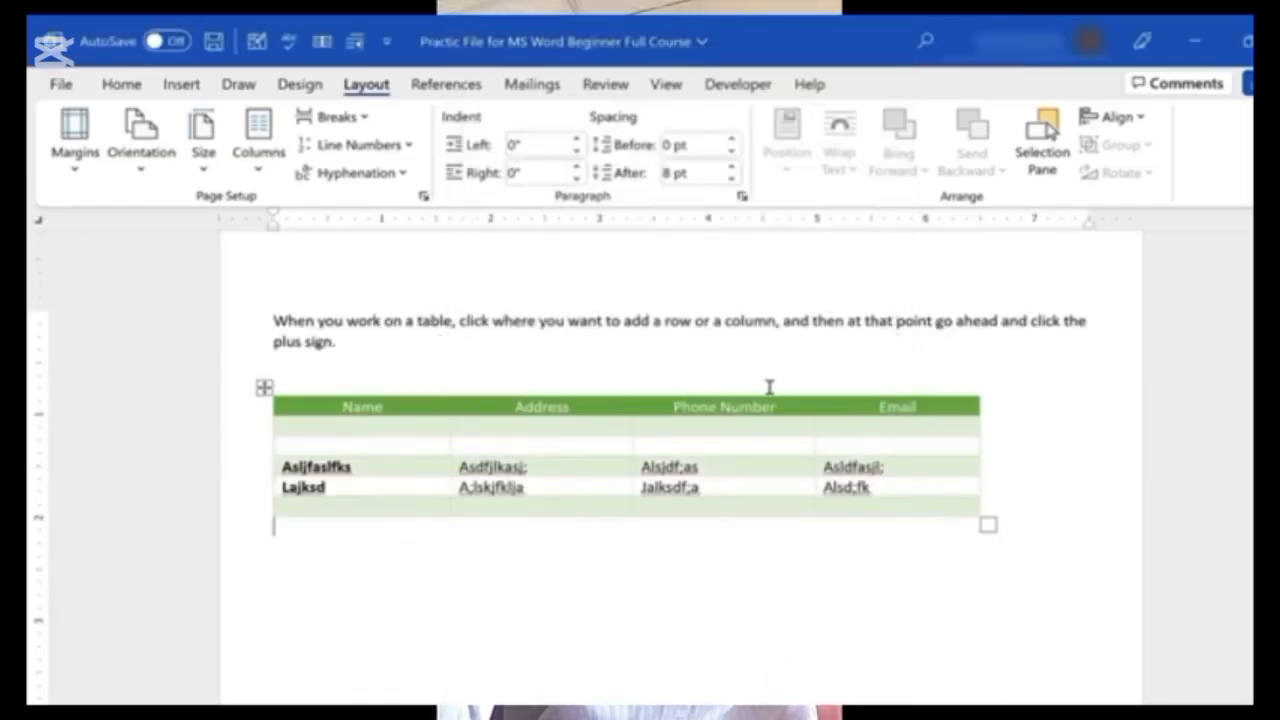
- Review the margin, paper and layout settings in Page Setup and close it without changes
click(423, 196)
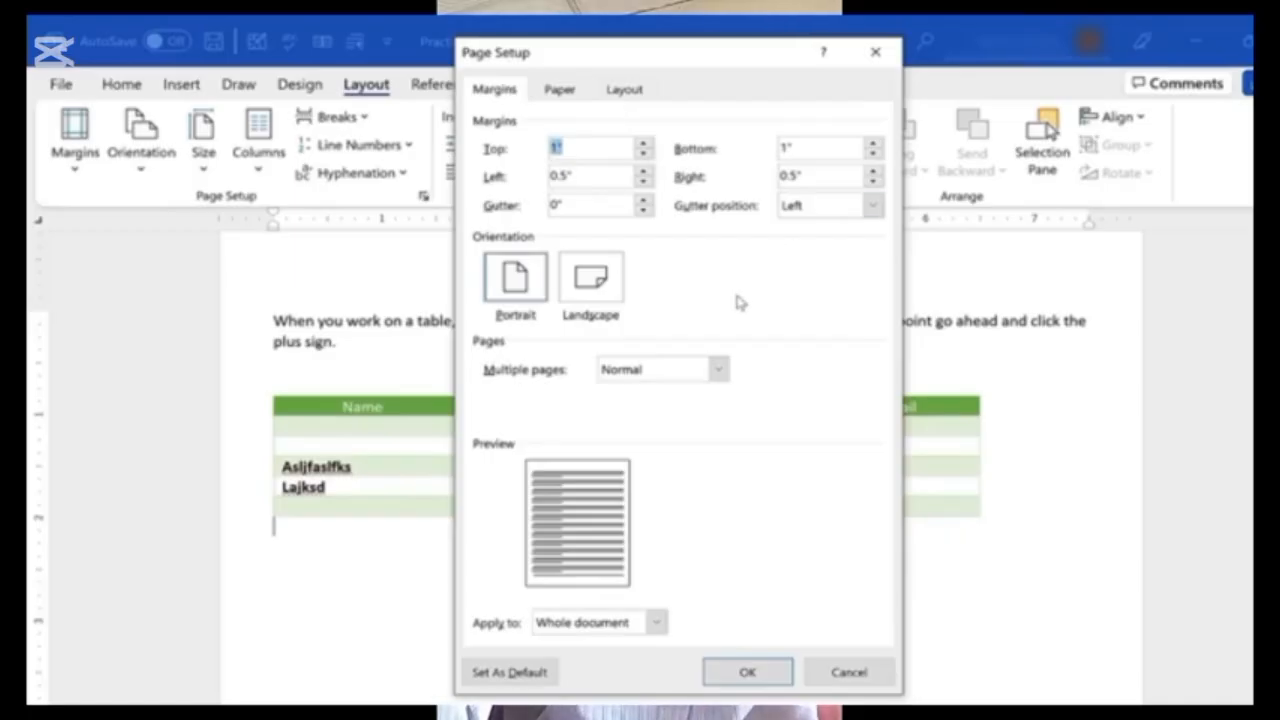
click(561, 93)
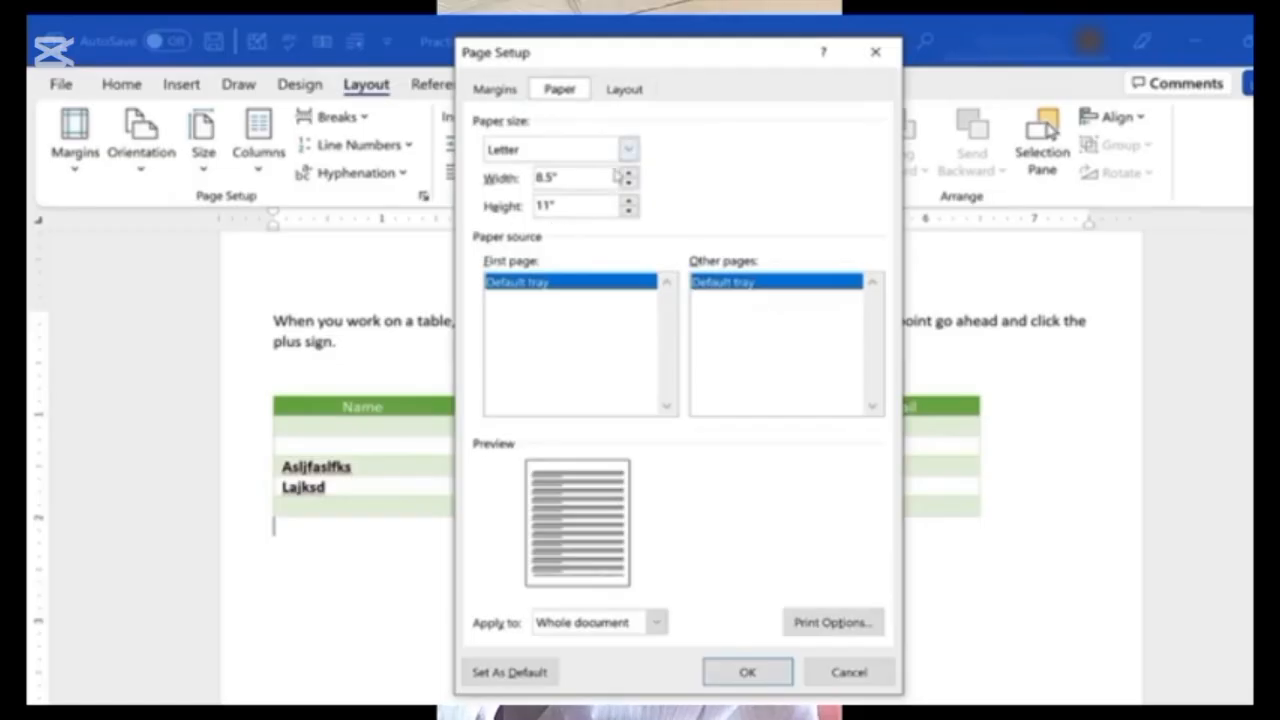
click(626, 95)
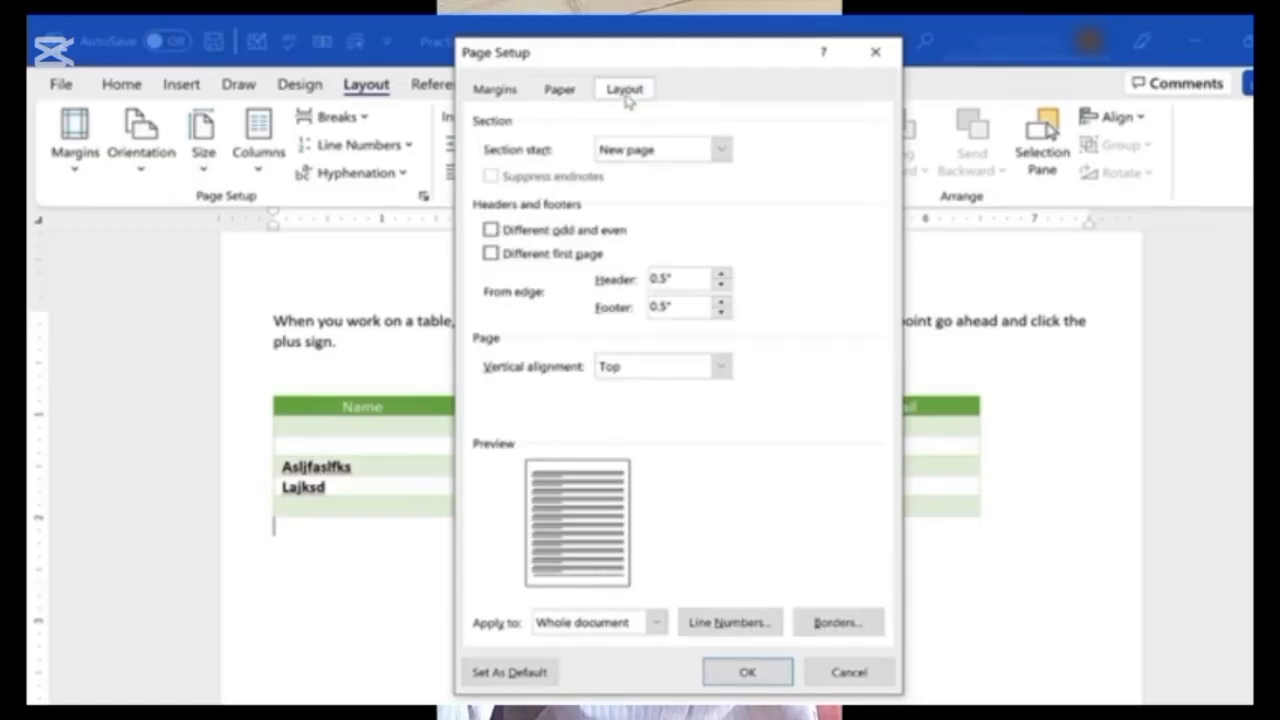
click(478, 90)
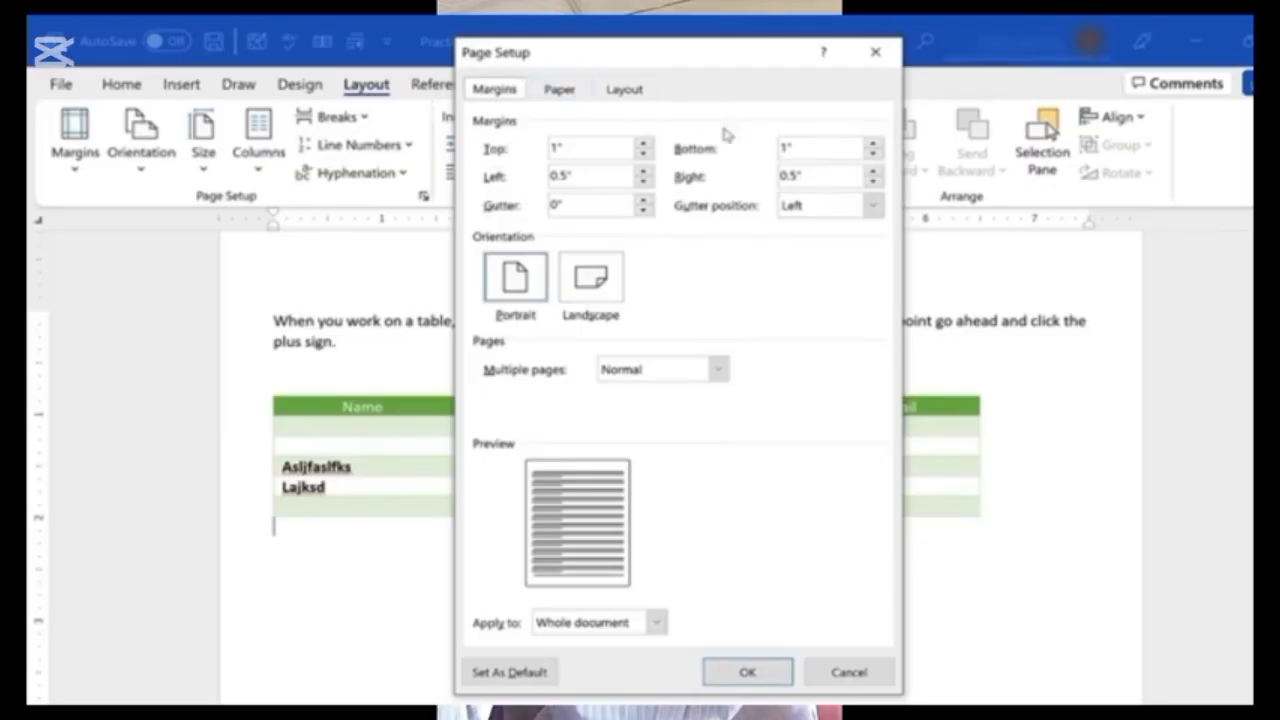
click(853, 674)
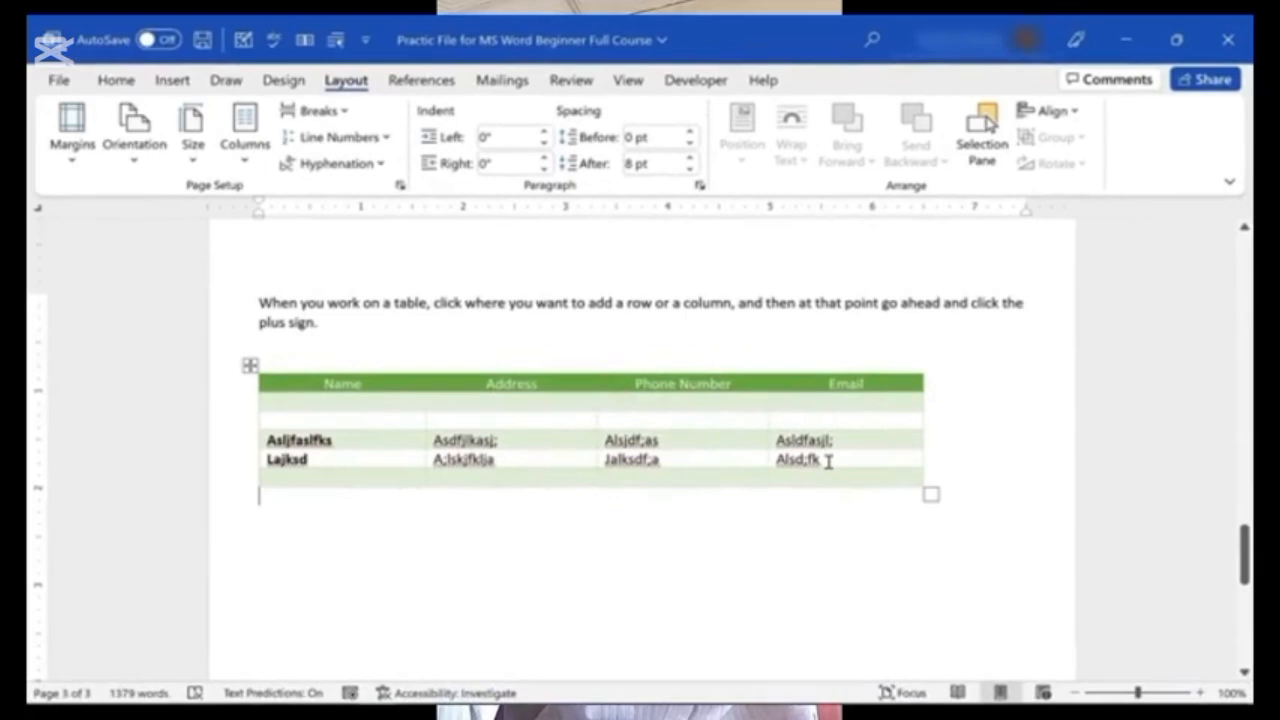
- Insert centred page numbers at the bottom of the page with the Plain Number 2 style and check them across pages
scroll(828, 461, down, 5)
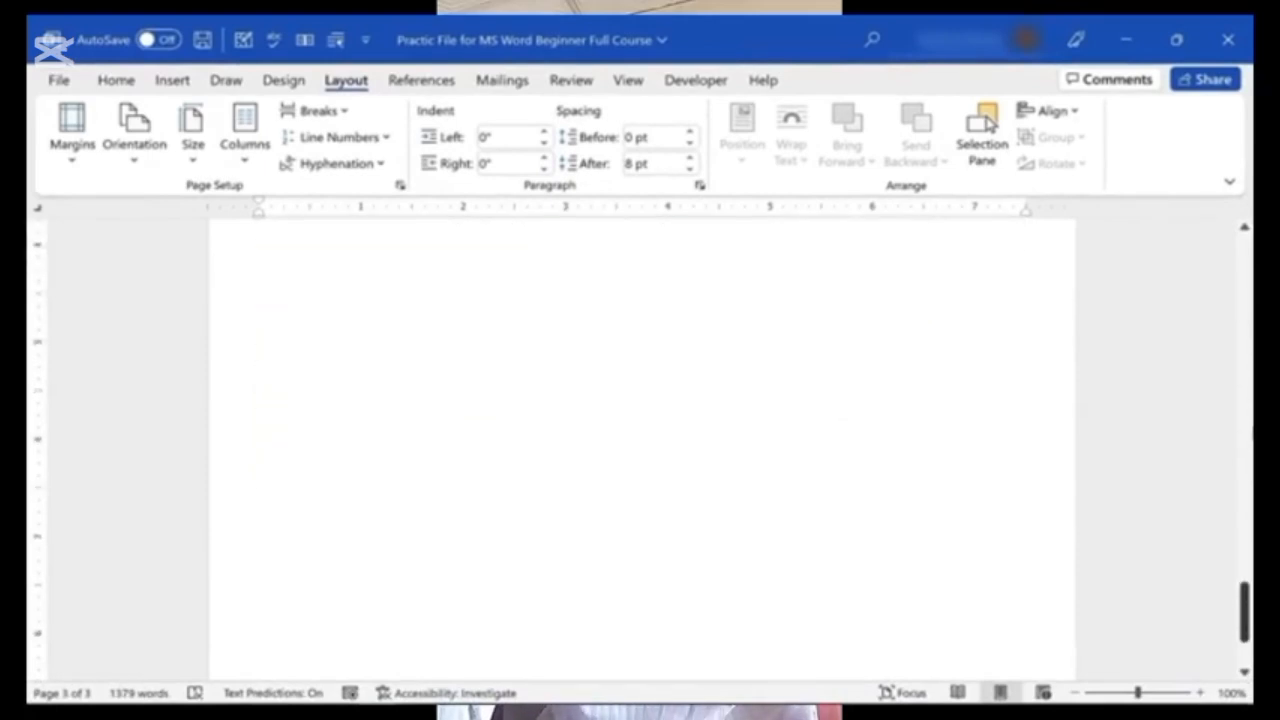
scroll(985, 121, up, 5)
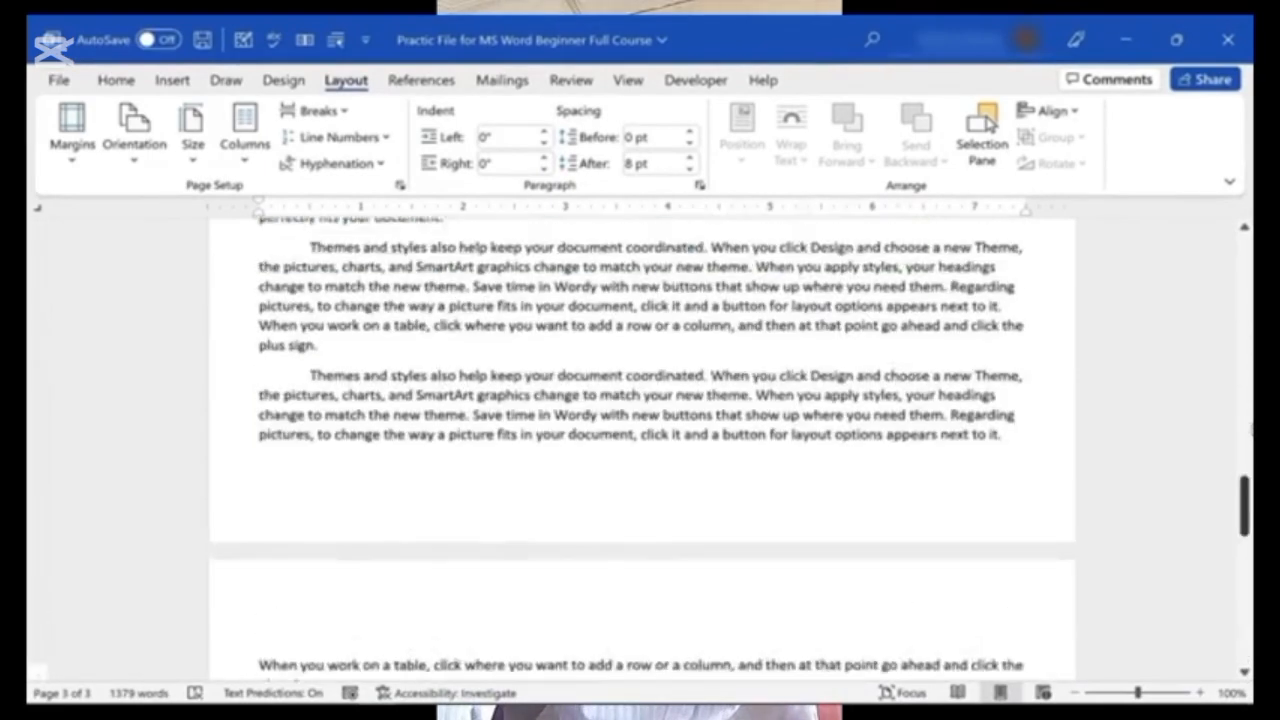
scroll(688, 367, up, 10)
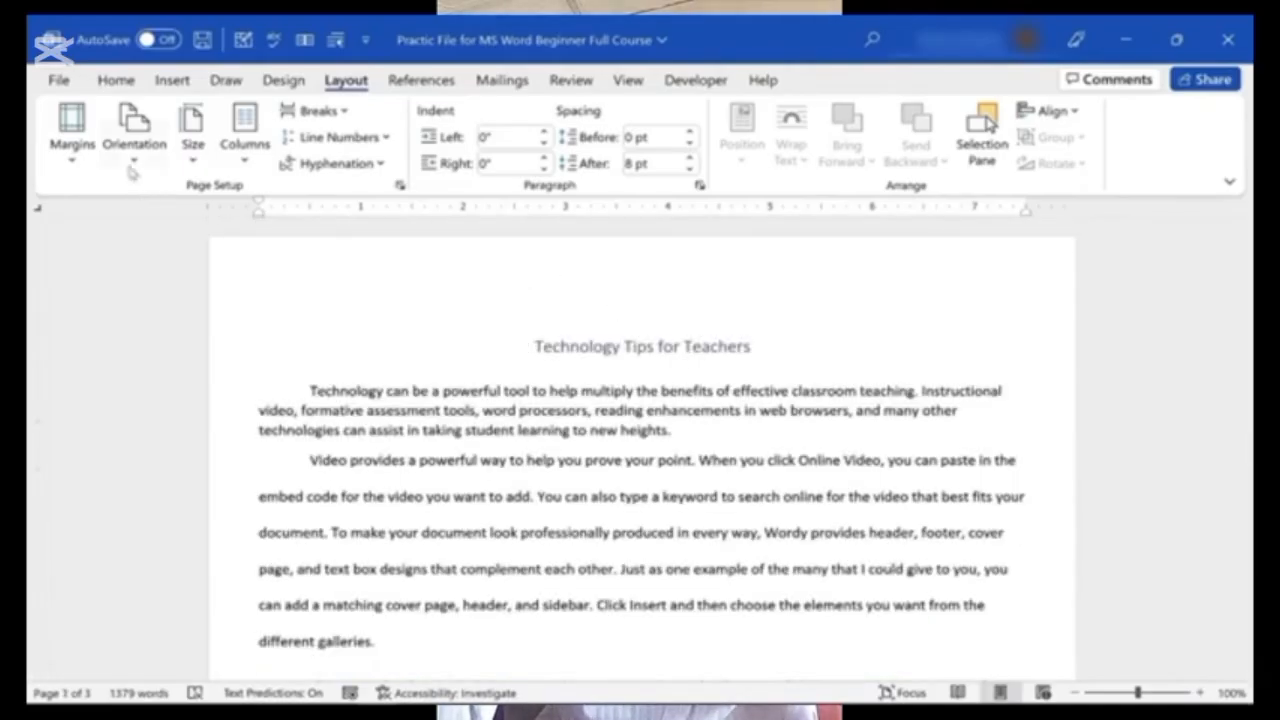
click(168, 84)
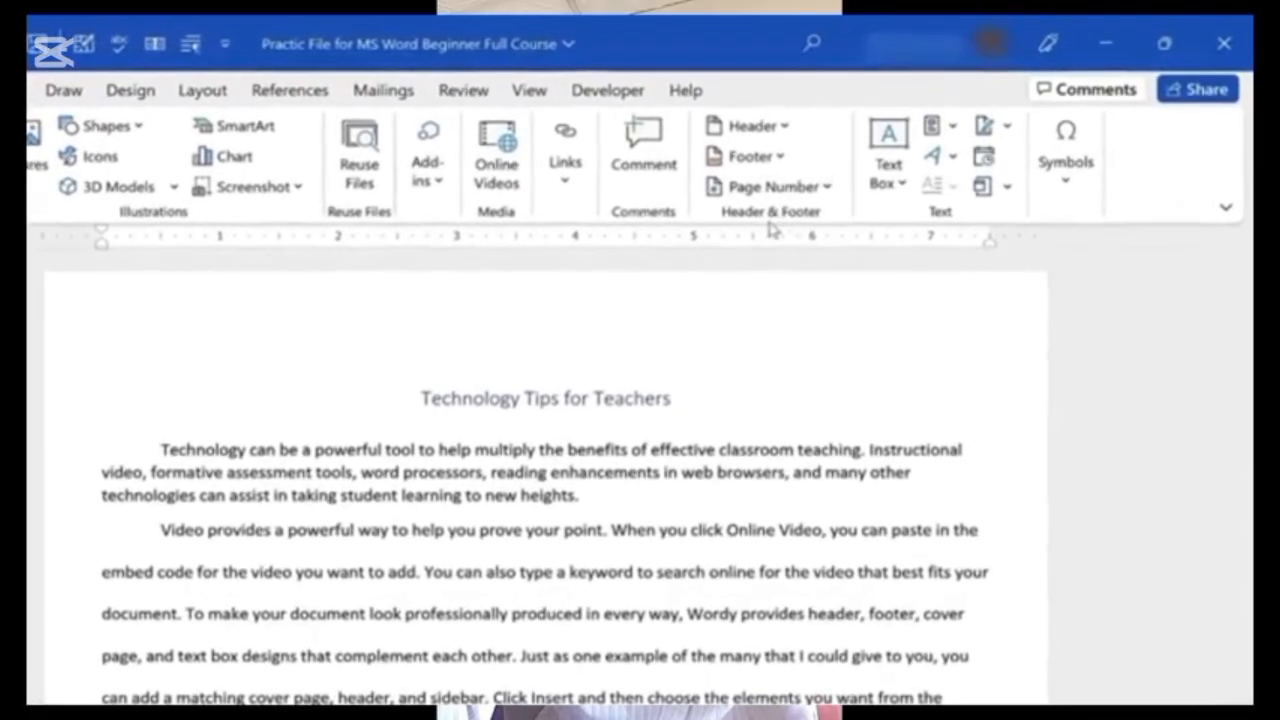
click(822, 190)
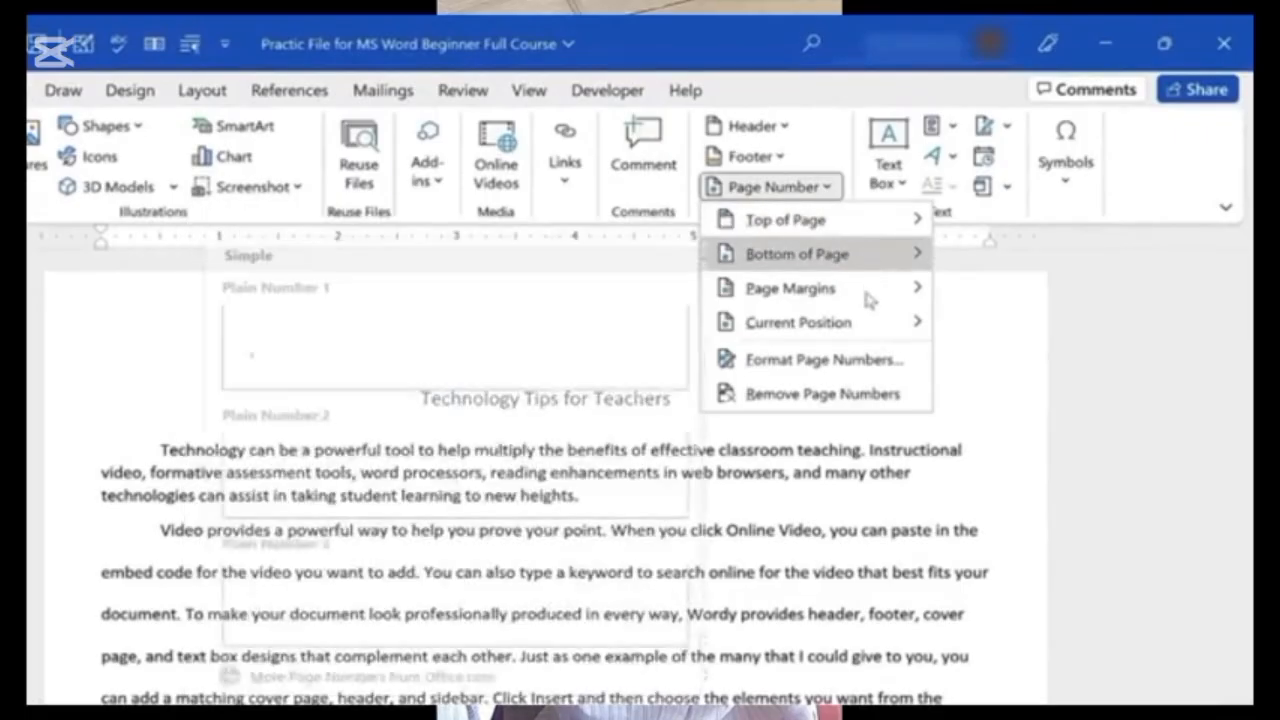
mouse_move(868, 330)
mouse_move(866, 264)
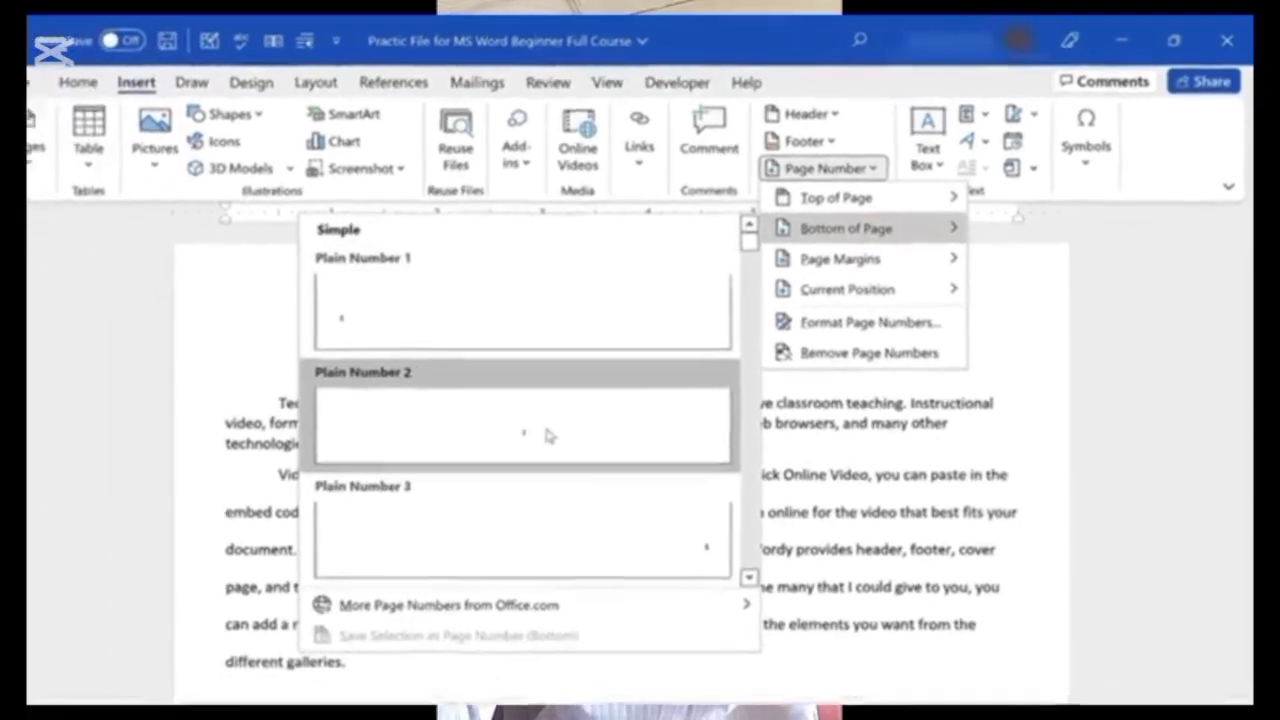
click(570, 421)
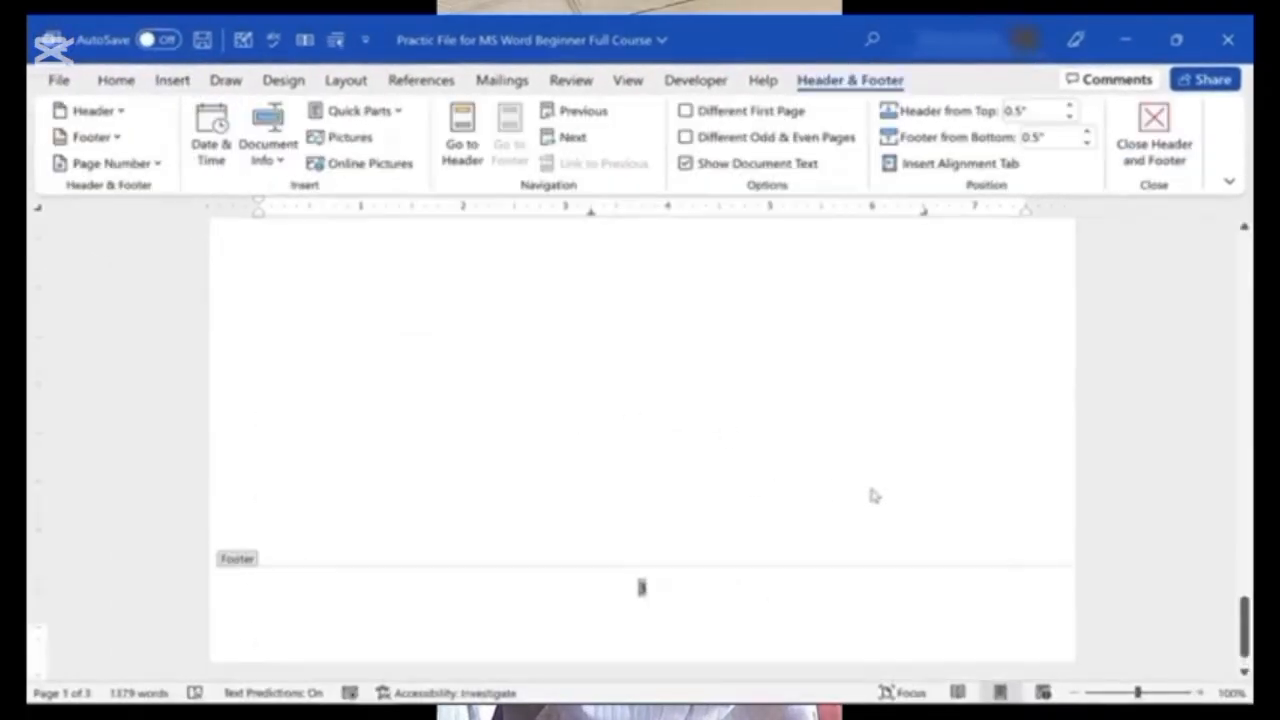
scroll(875, 495, up, 10)
scroll(885, 495, up, 15)
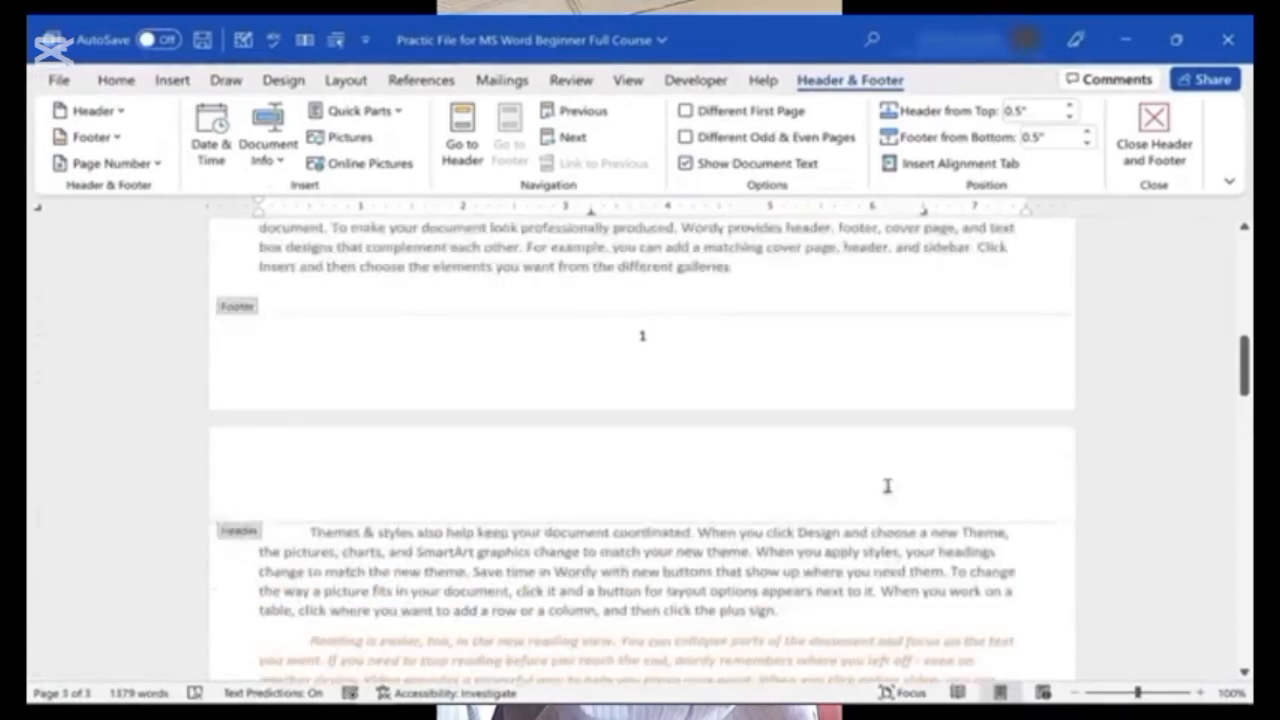
mouse_move(1245, 358)
mouse_down()
mouse_move(1245, 331)
mouse_move(1245, 350)
mouse_up()
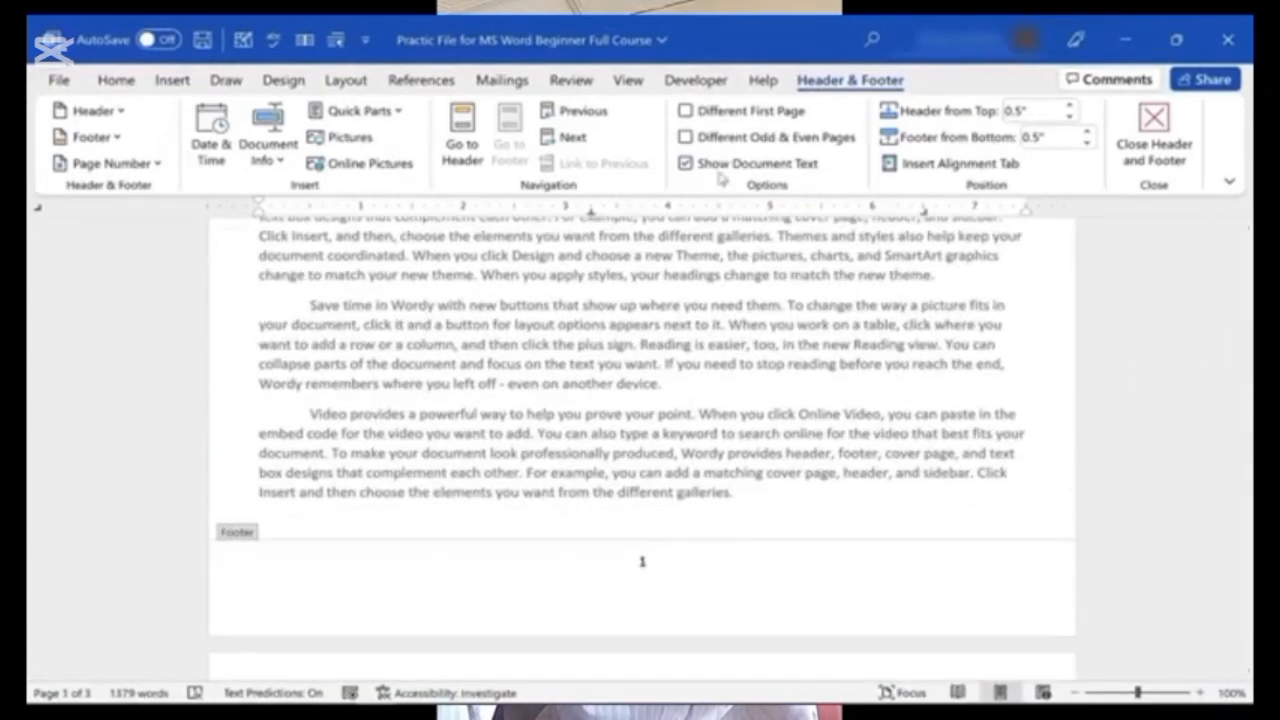
- Enable Different First Page, enter "Sensitive Information" in the first-page header, and close header and footer editing
click(685, 111)
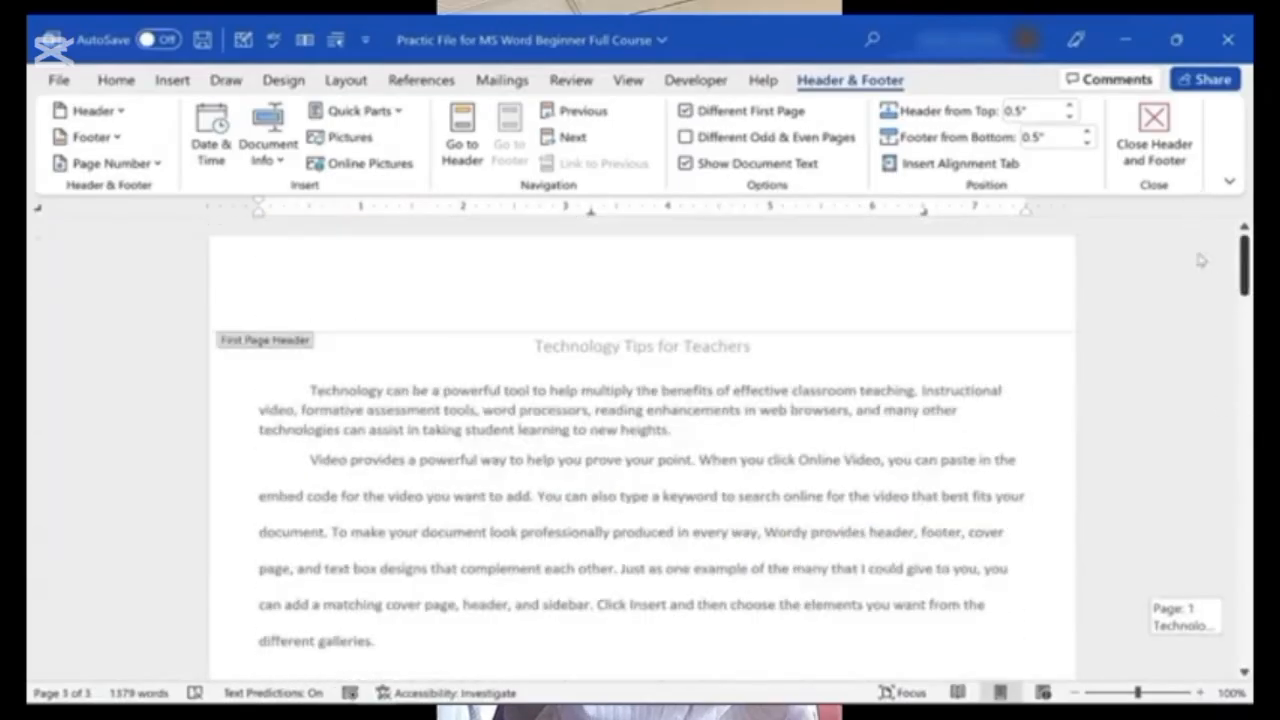
scroll(1214, 330, down, 10)
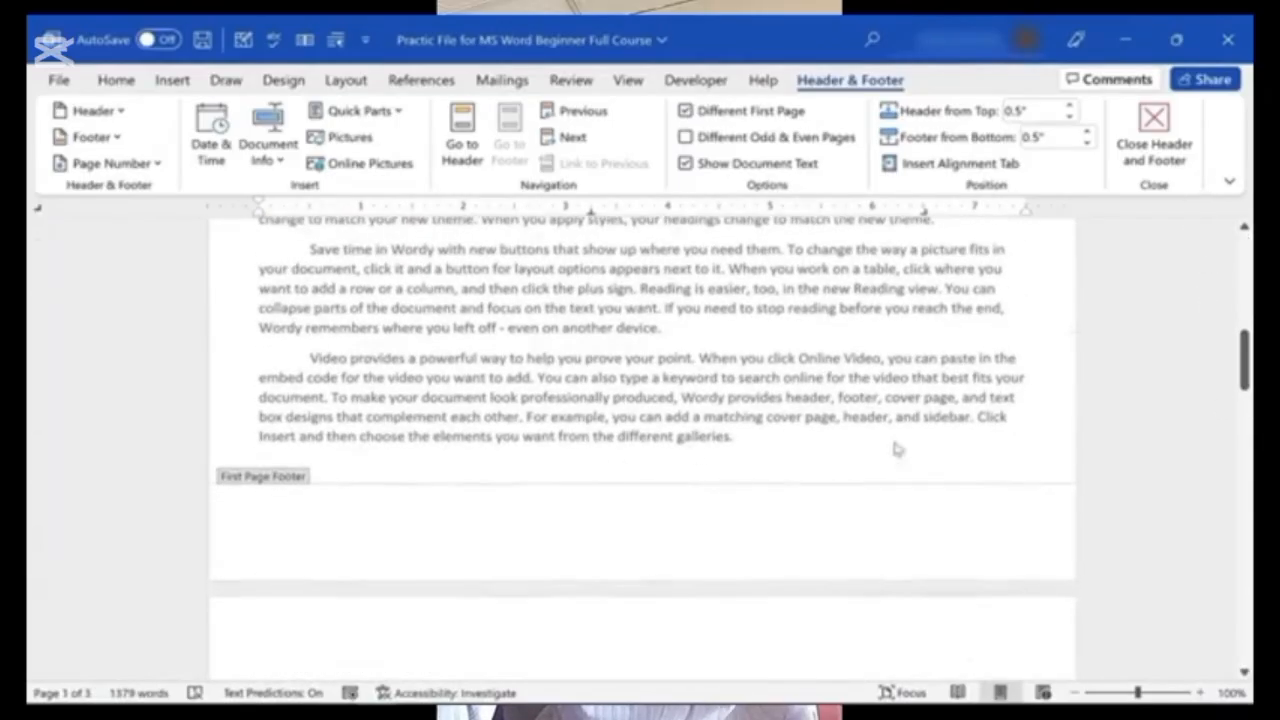
drag(1244, 360, 1236, 250)
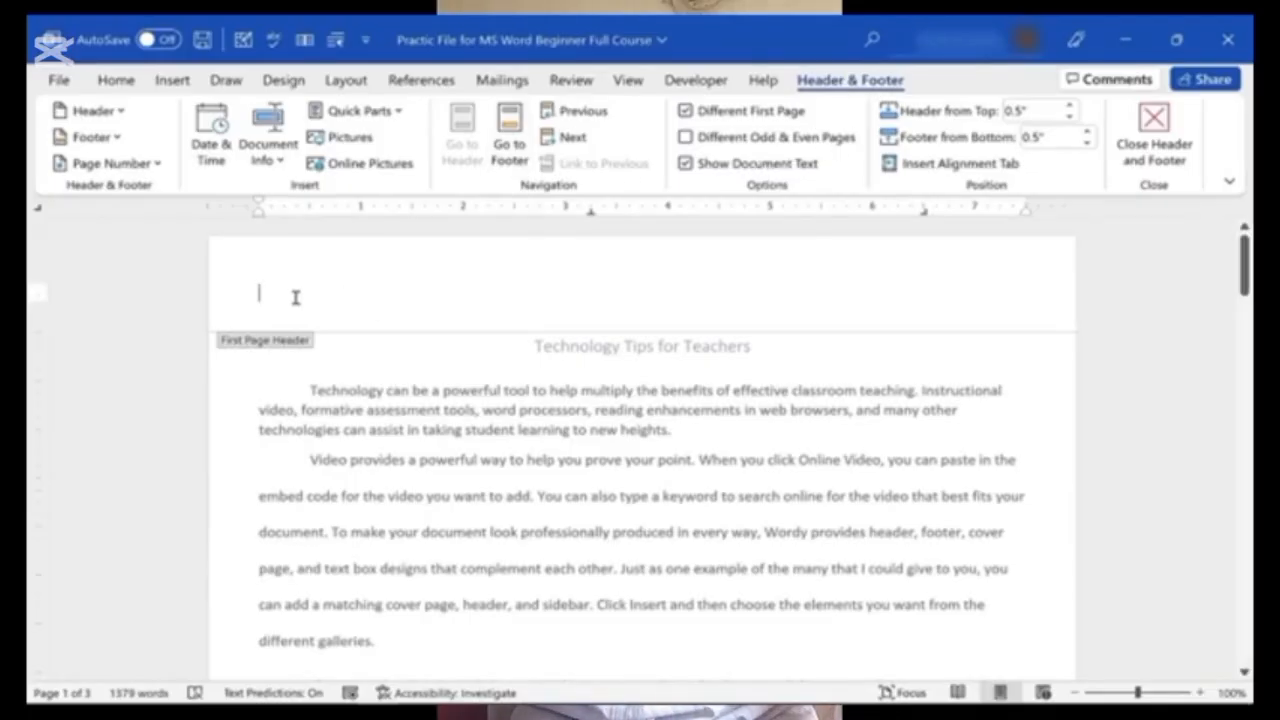
text(Sensitive Information)
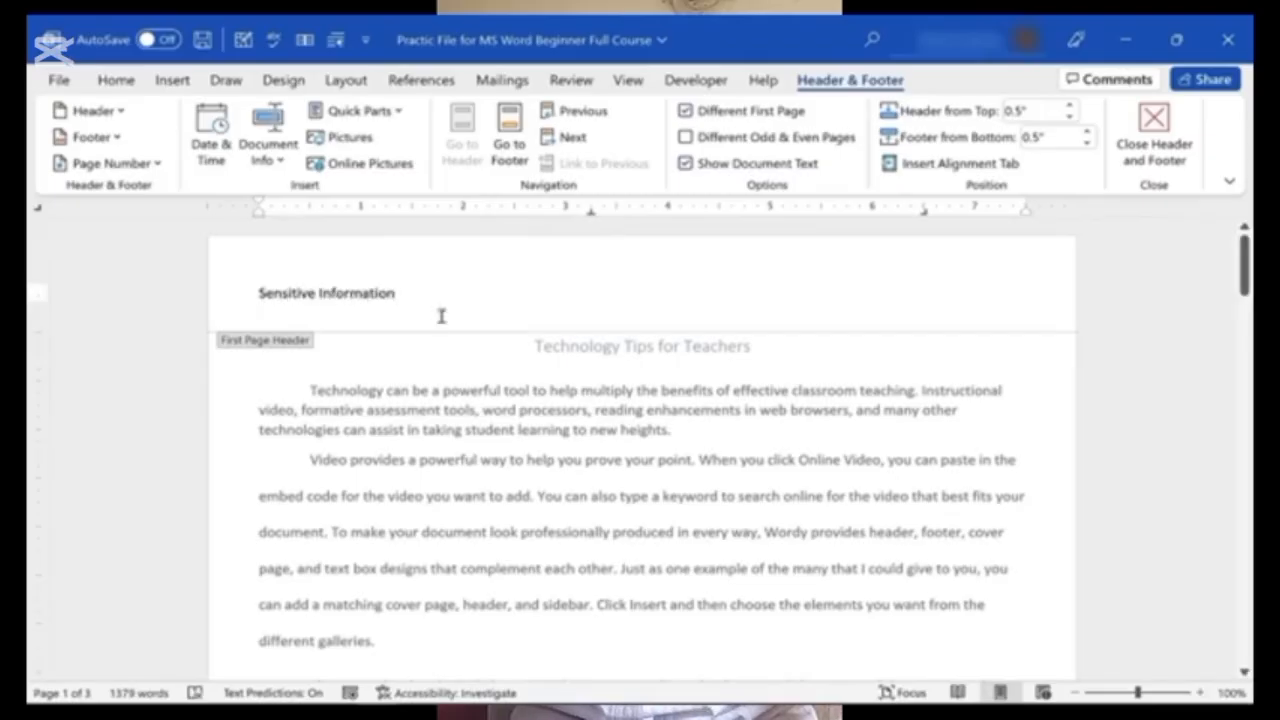
click(1167, 120)
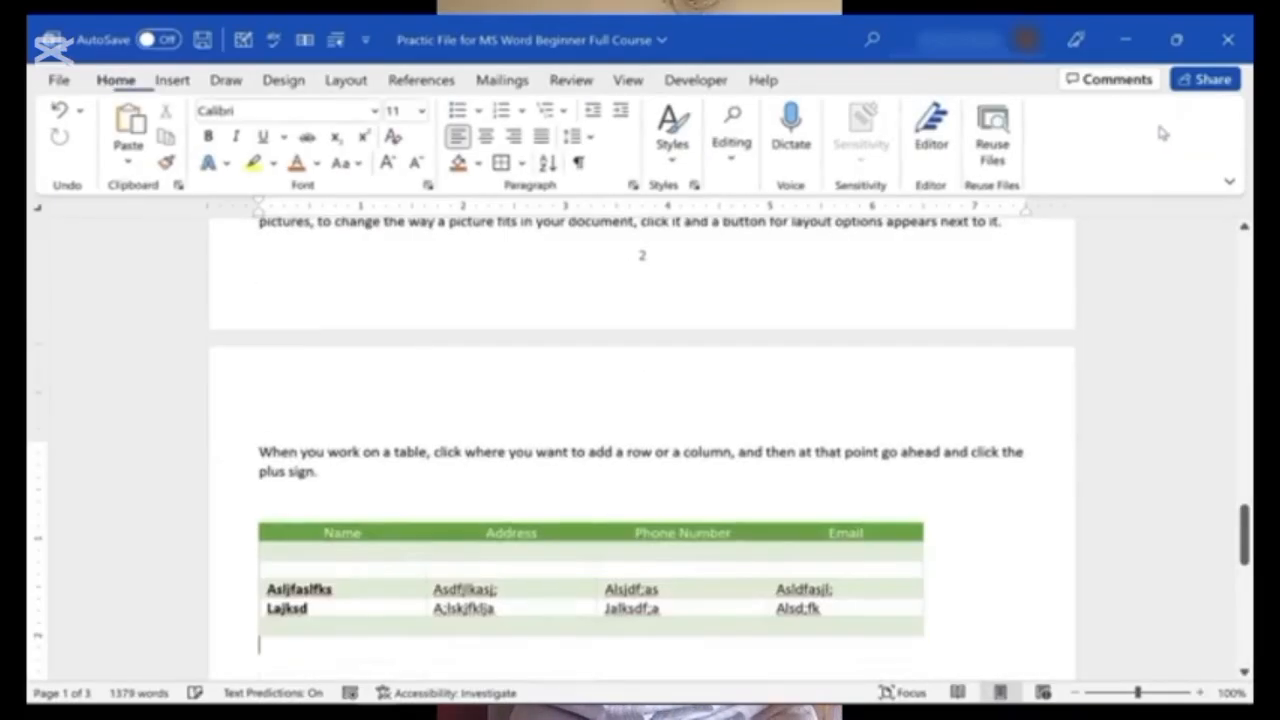
scroll(674, 446, up, 10)
drag(1245, 404, 1243, 235)
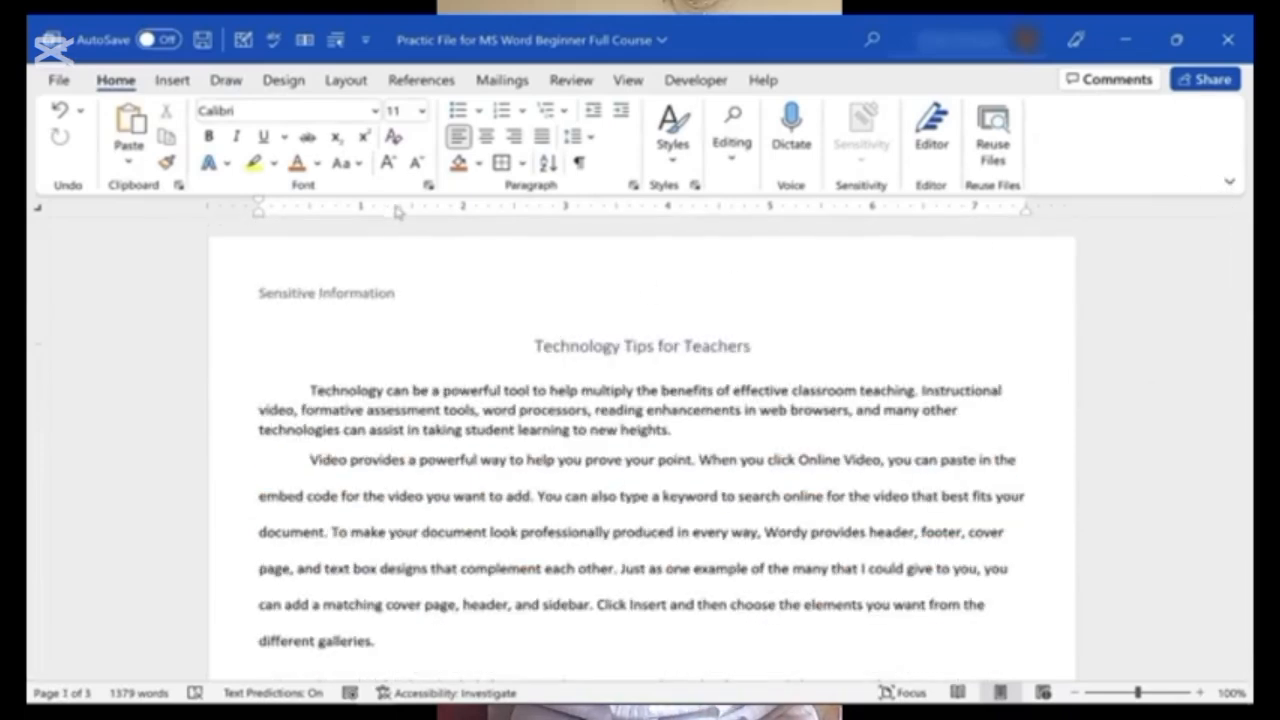
- Look over the built-in header and footer galleries without choosing a design
click(171, 82)
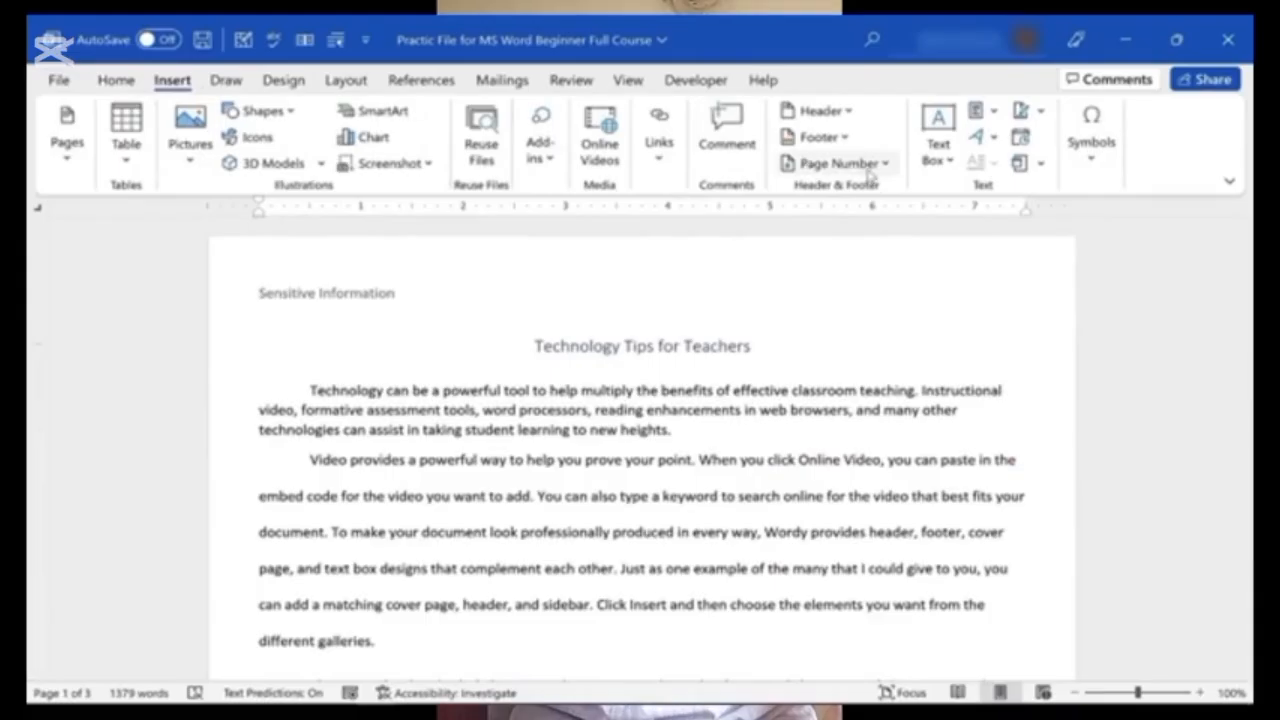
click(845, 112)
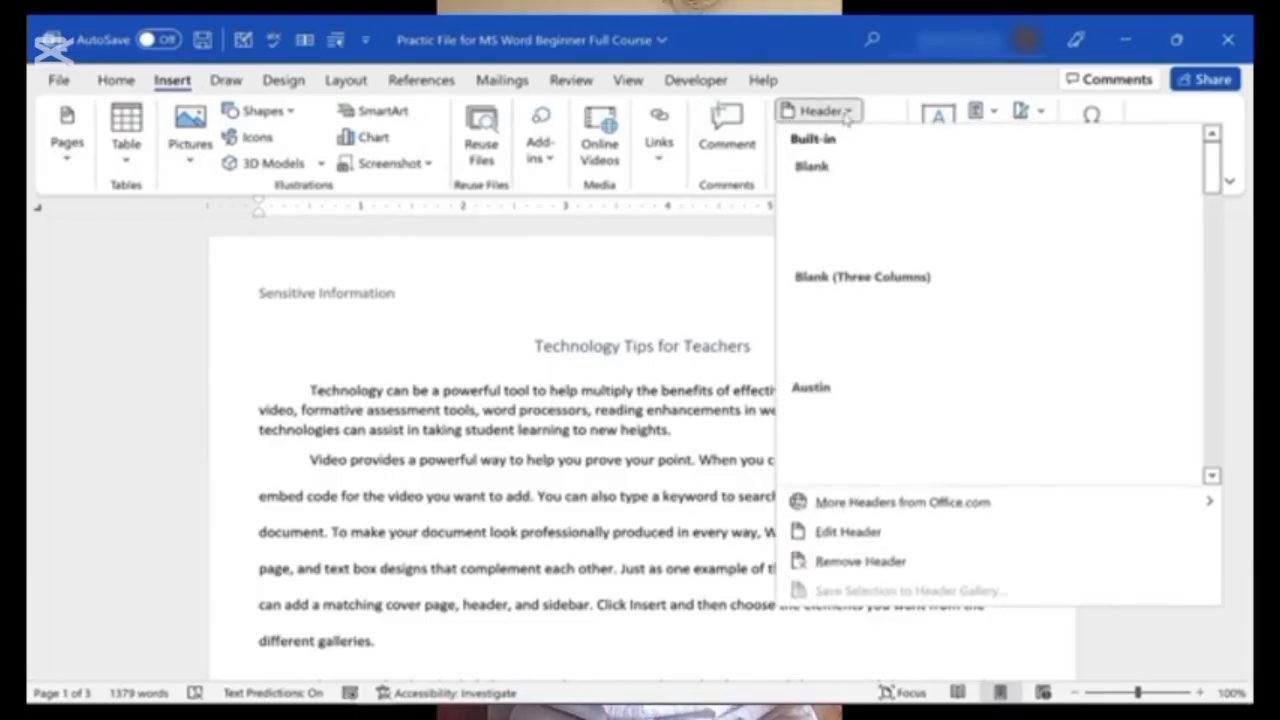
click(757, 235)
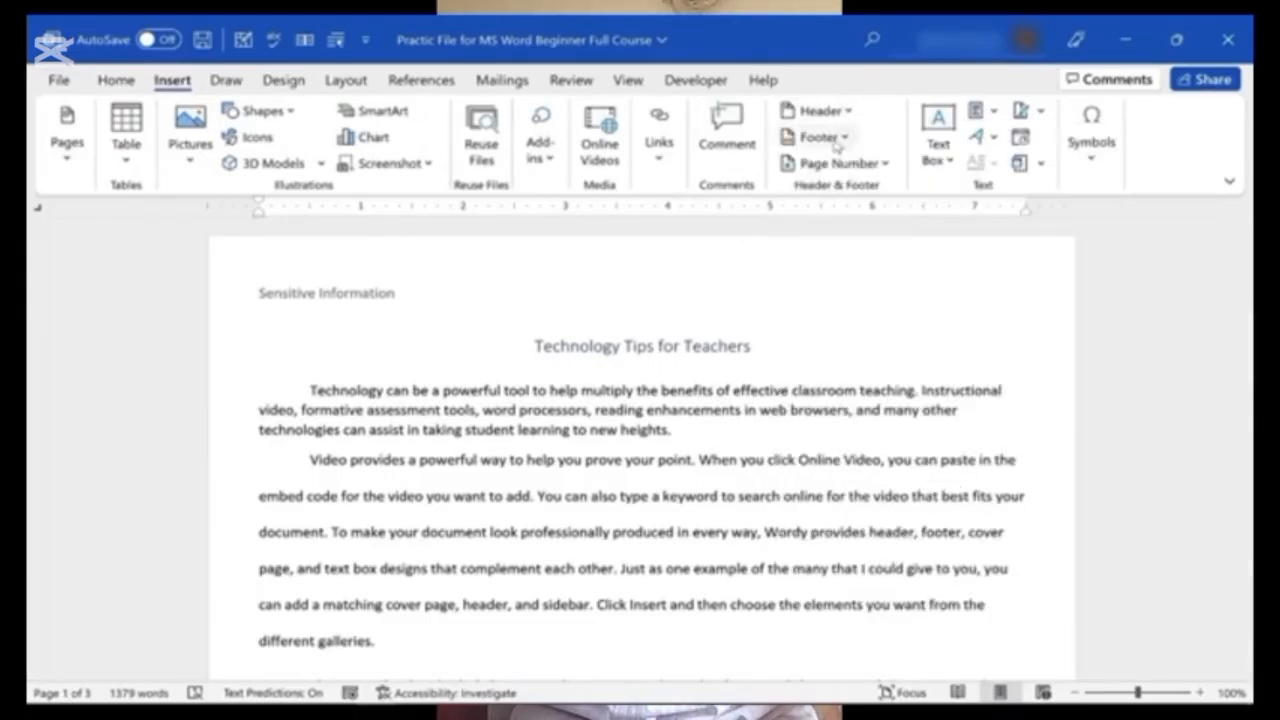
click(836, 139)
click(662, 236)
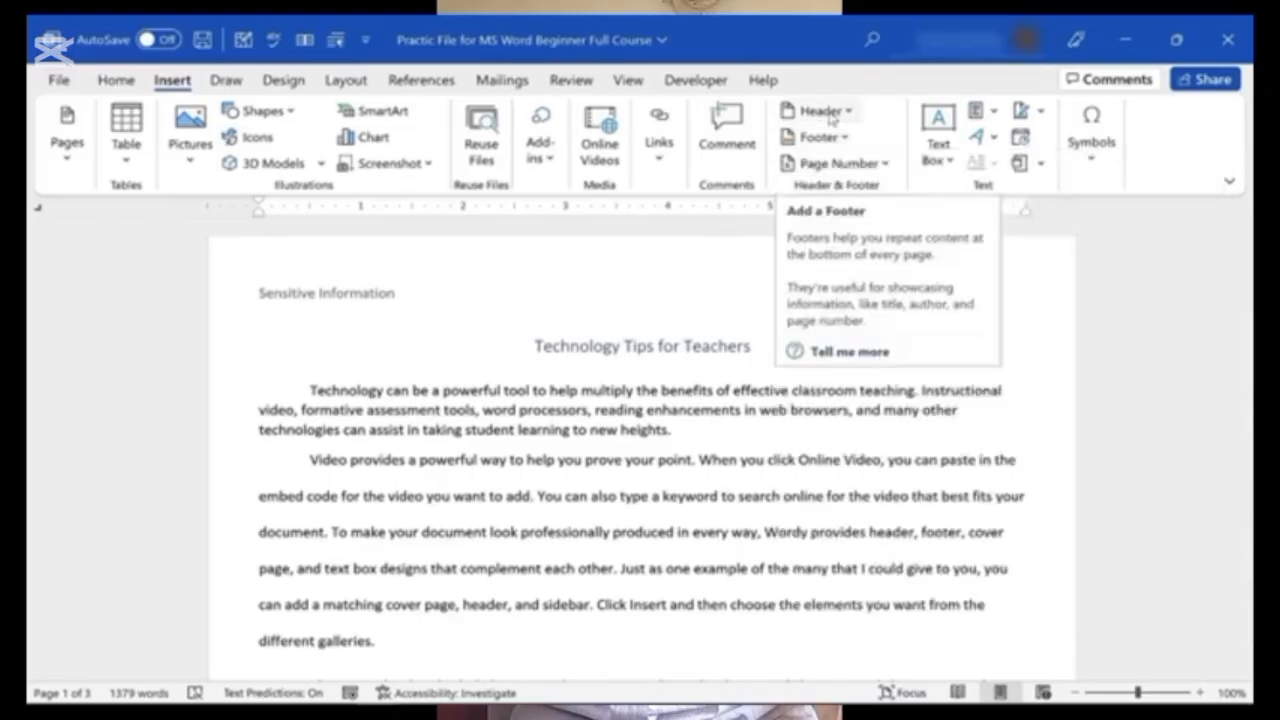
- Open the page 3 header for editing, examine the Document Info options, and close the header without adding anything
click(828, 112)
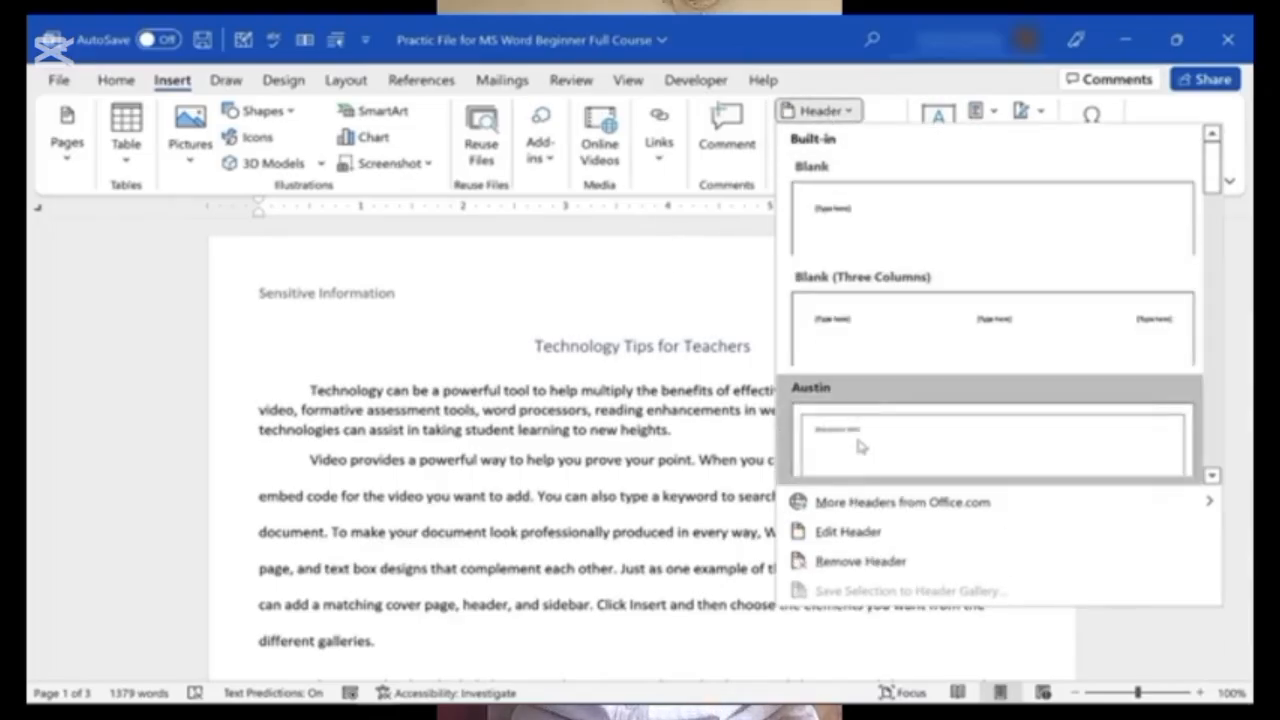
click(858, 533)
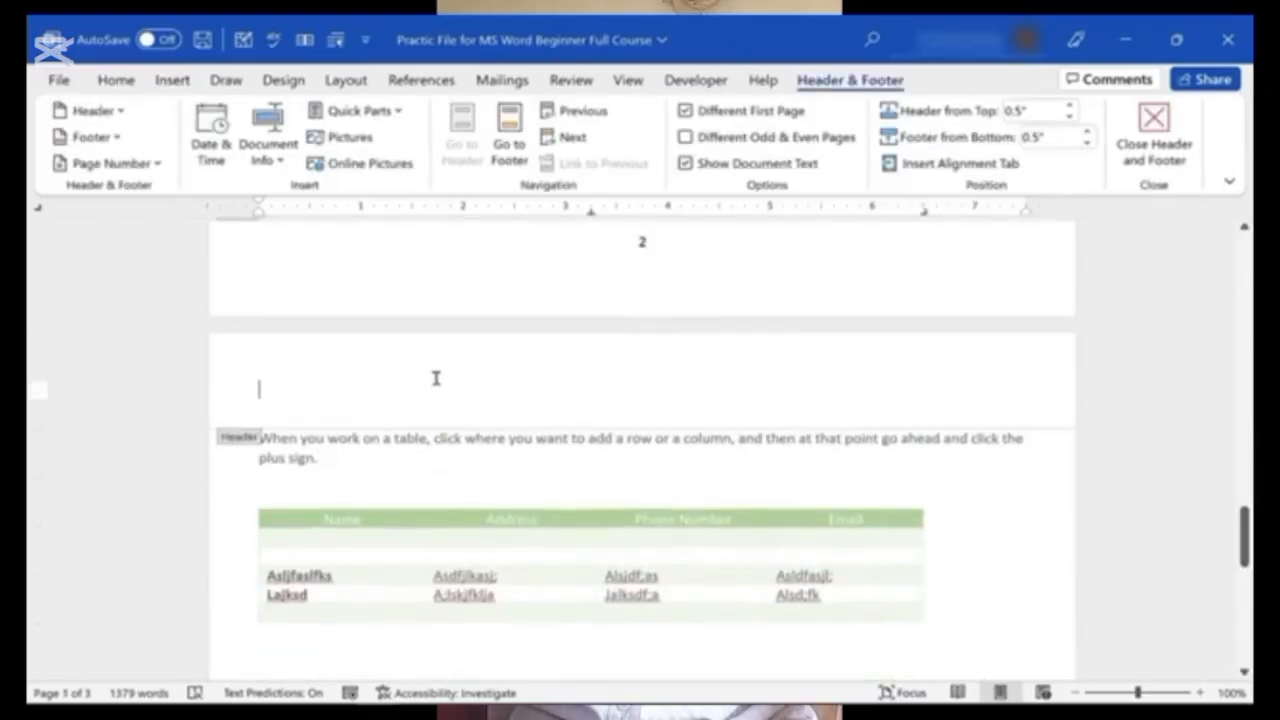
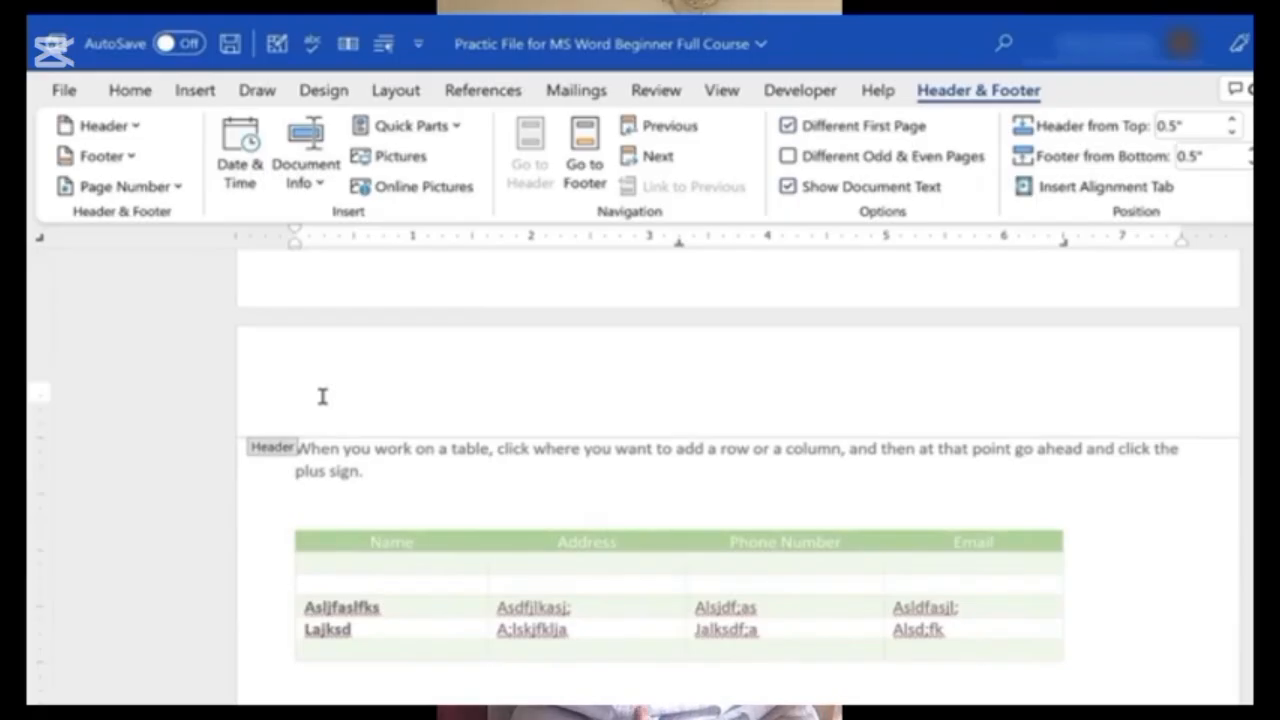
click(306, 180)
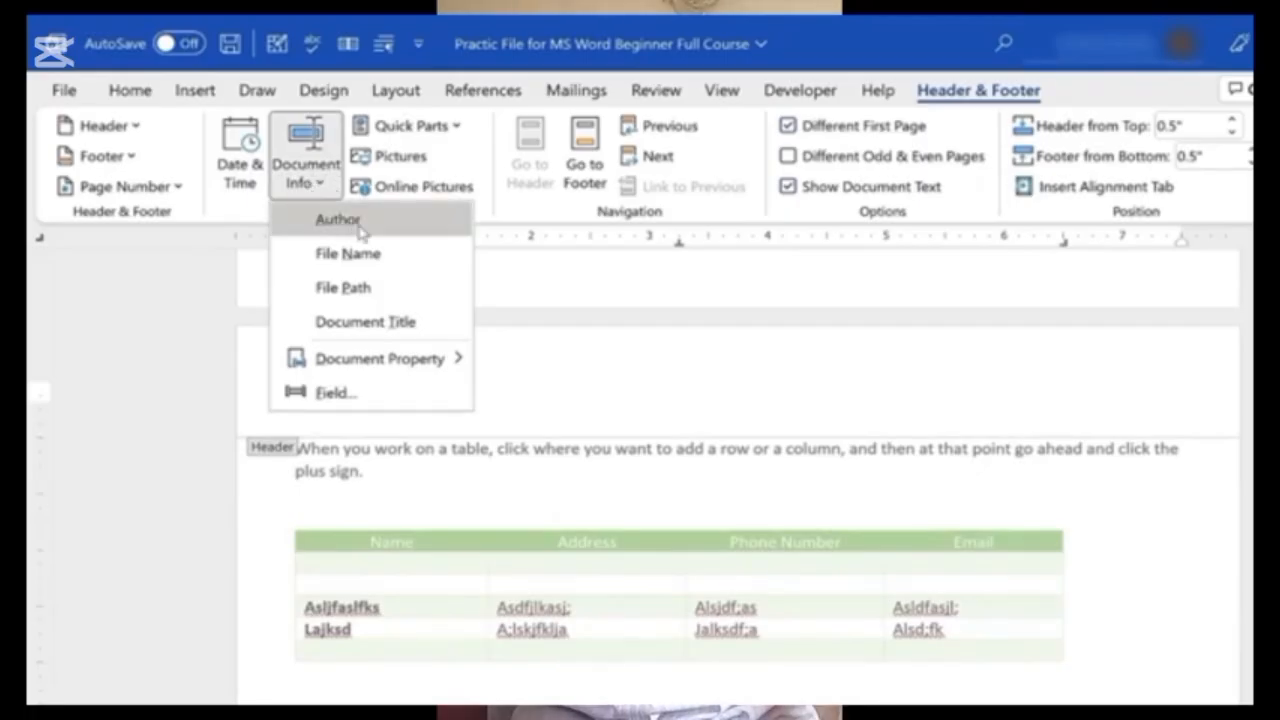
click(626, 392)
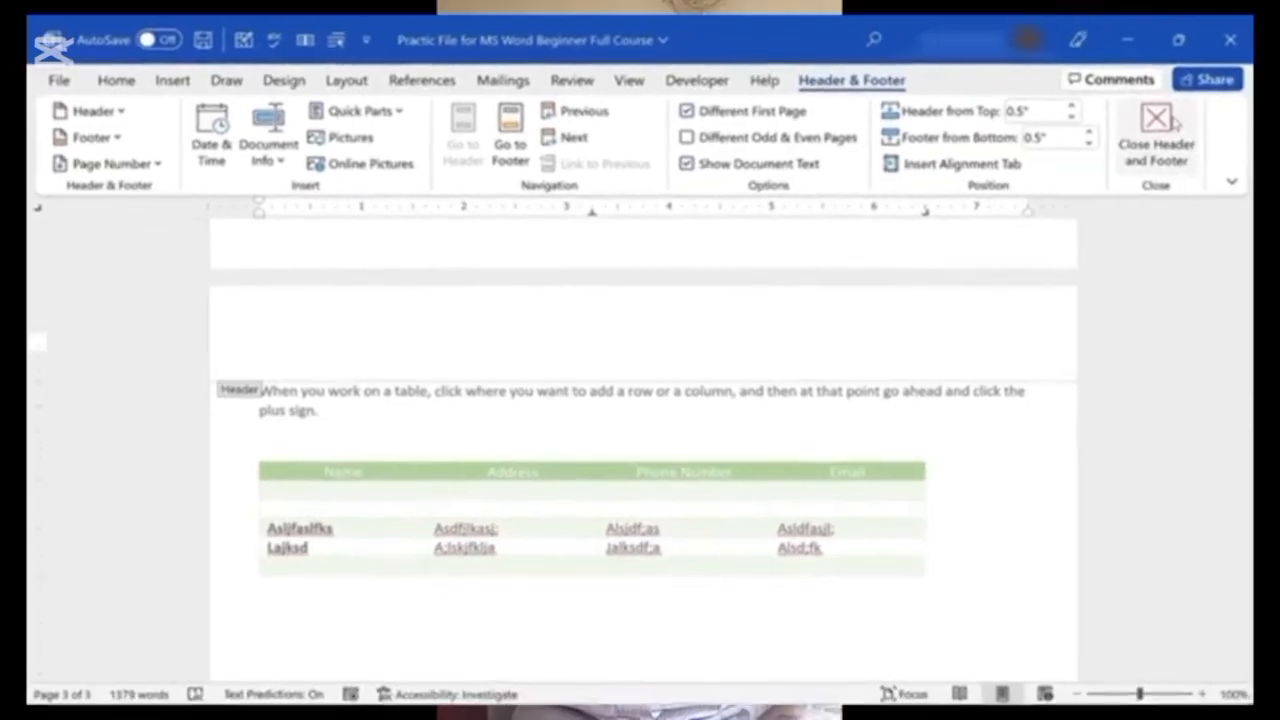
click(1160, 128)
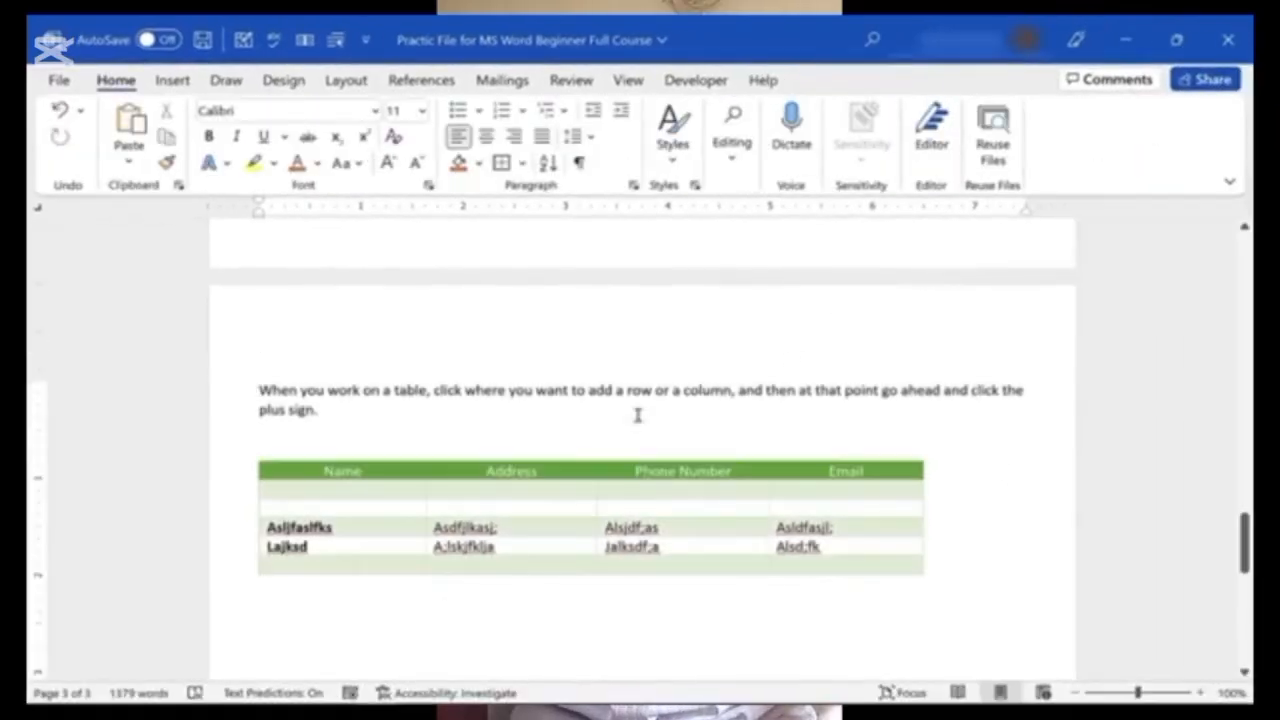
- Add an empty, unindented line between the title "Technology Tips for Teachers" and the first paragraph on page 1
drag(1244, 533, 1245, 535)
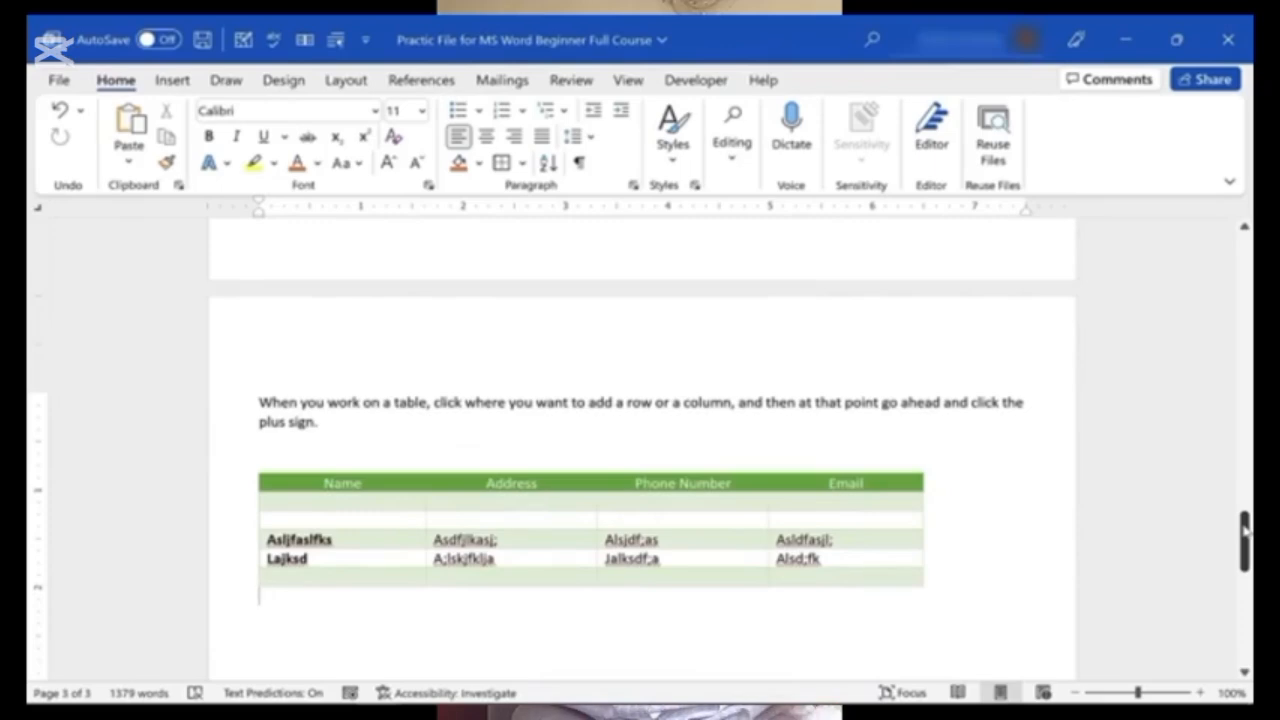
drag(1244, 533, 1197, 266)
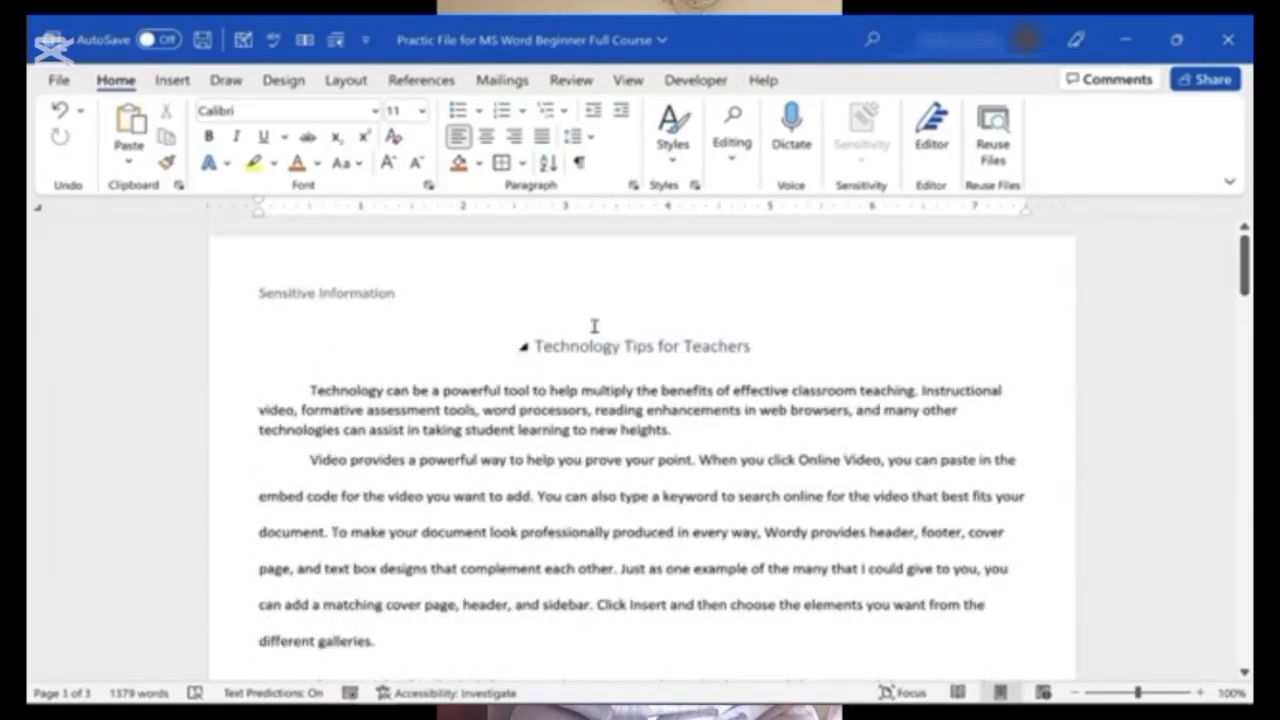
click(311, 386)
key(ctrl+z)
key(Return)
key(Return)
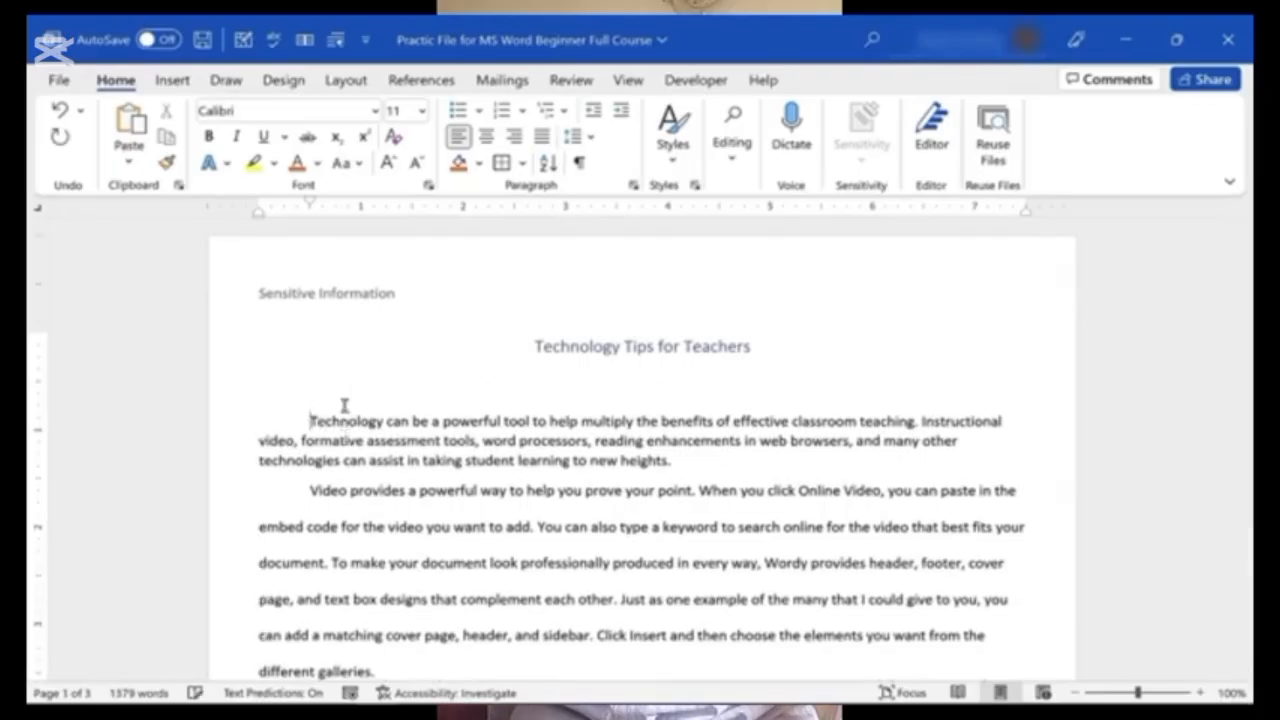
click(344, 391)
key(Delete)
key(ctrl+z)
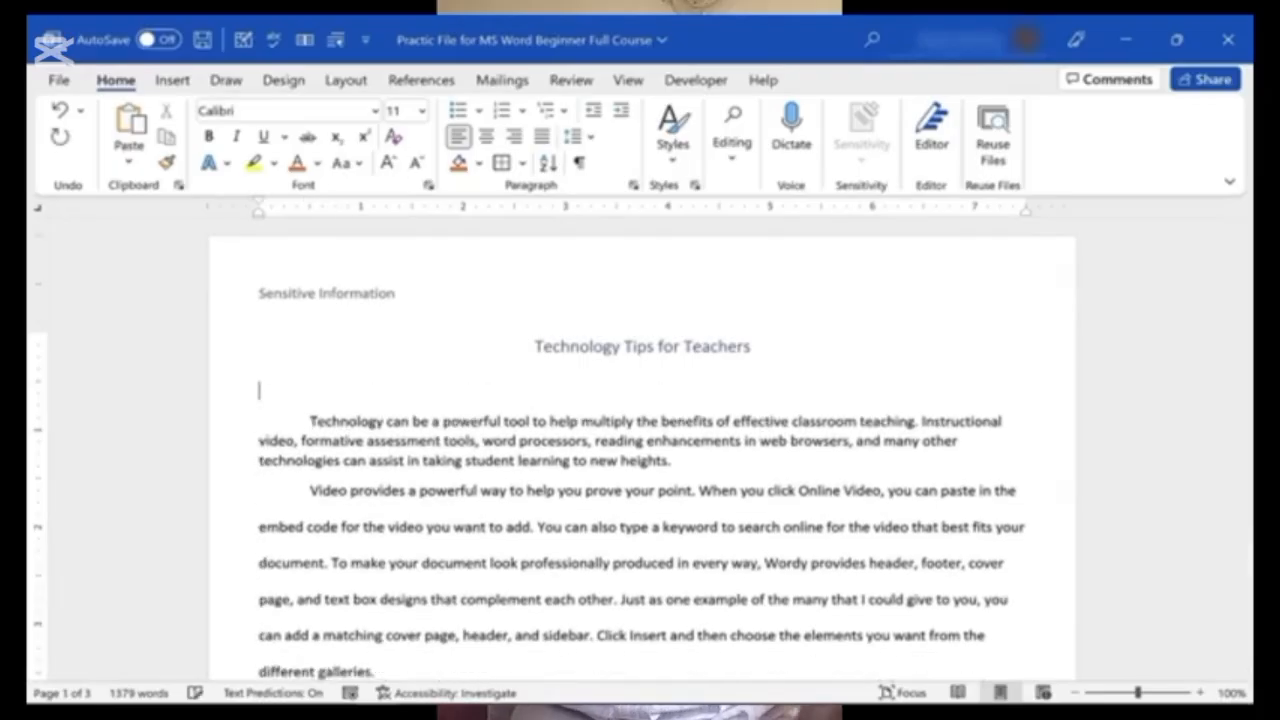
- Enter the heading "Chapter 1:" on the empty line under the title and make it bold
text(Chapter)
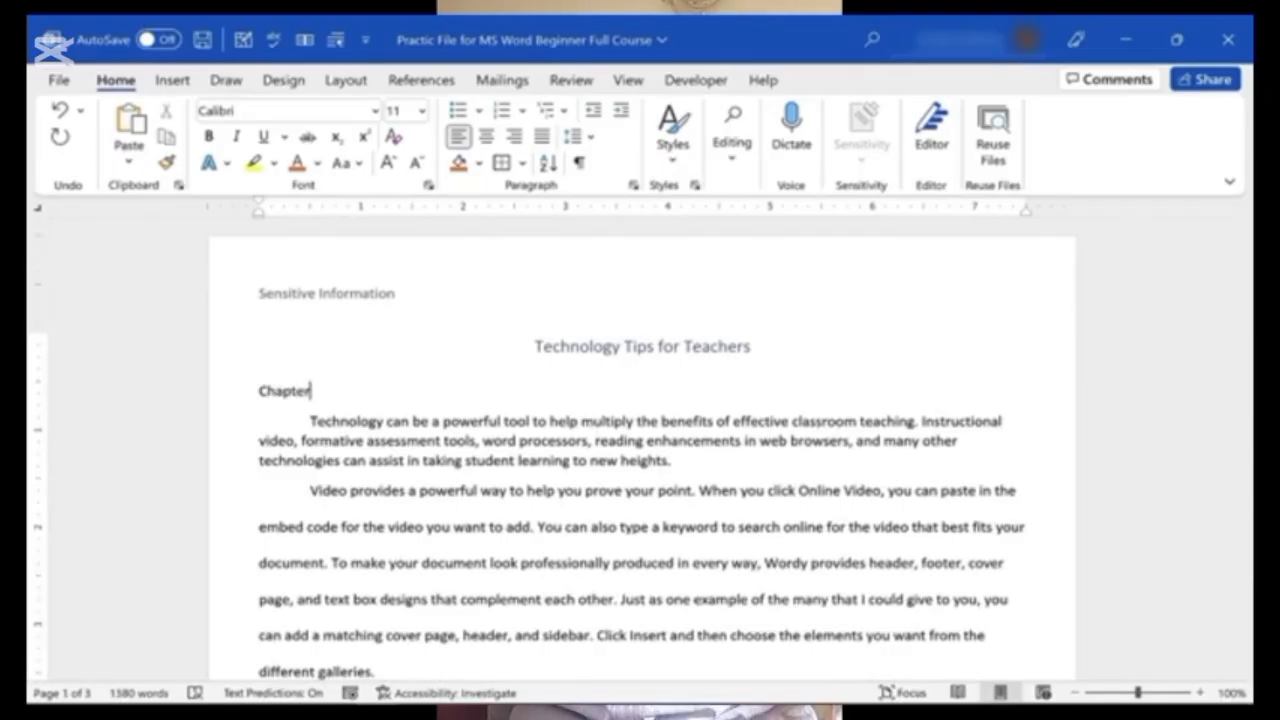
text( 1:)
click(250, 393)
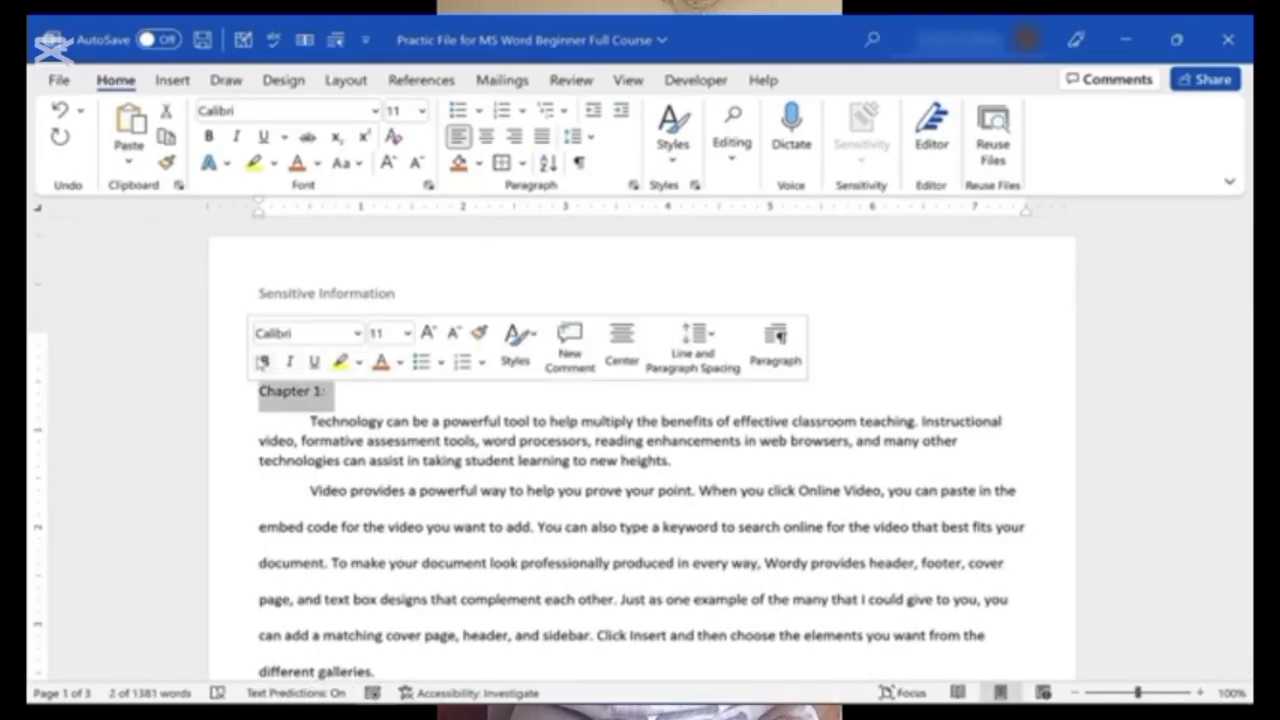
click(262, 362)
- Place the insertion point at the end of the "Save time in Wordy" paragraph on page 2
scroll(1245, 295, down, 2)
drag(1245, 290, 1195, 457)
click(664, 444)
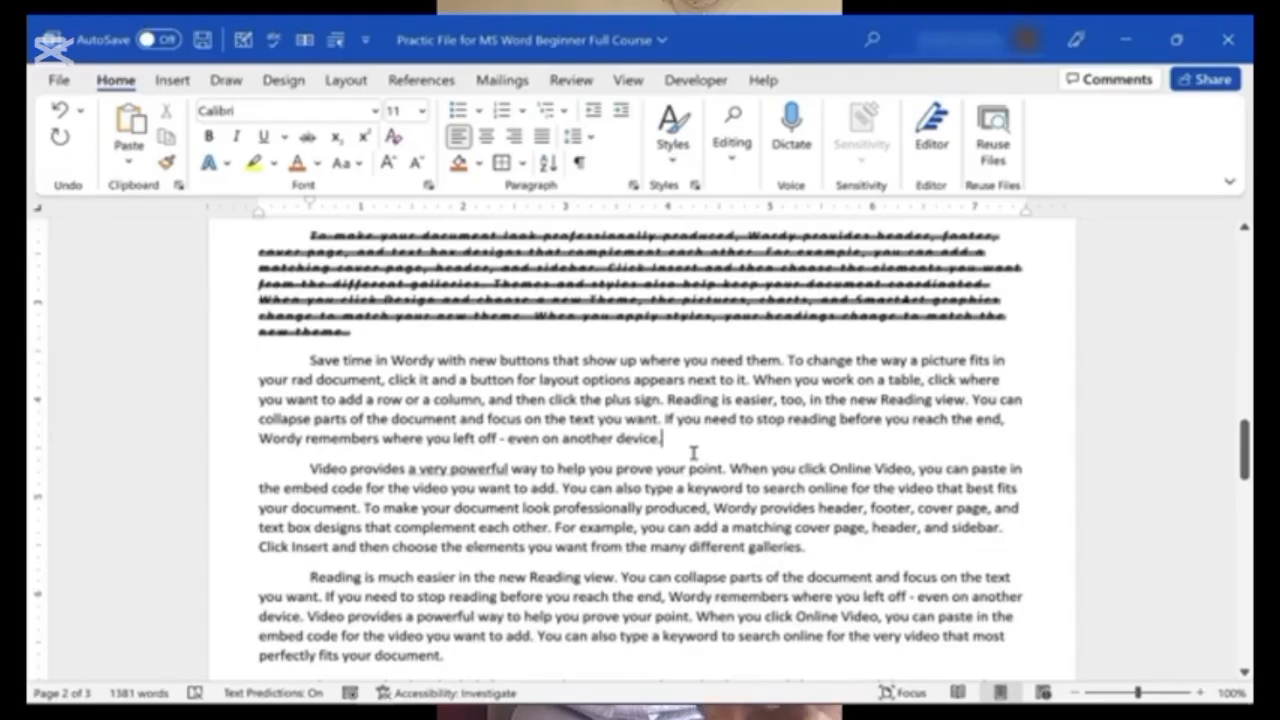
- Try moving the following "Video provides" paragraph down with empty lines, and remove those lines again
key(Return)
key(Return)
key(Return)
key(Return)
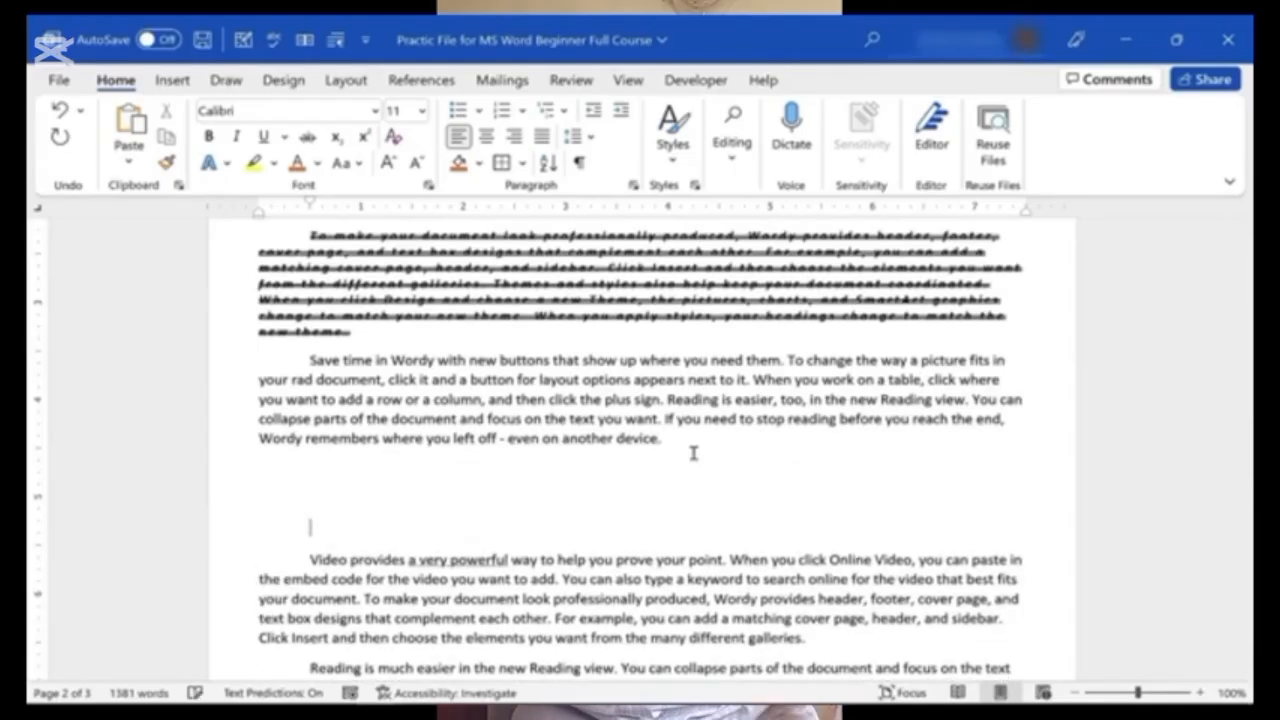
key(Return)
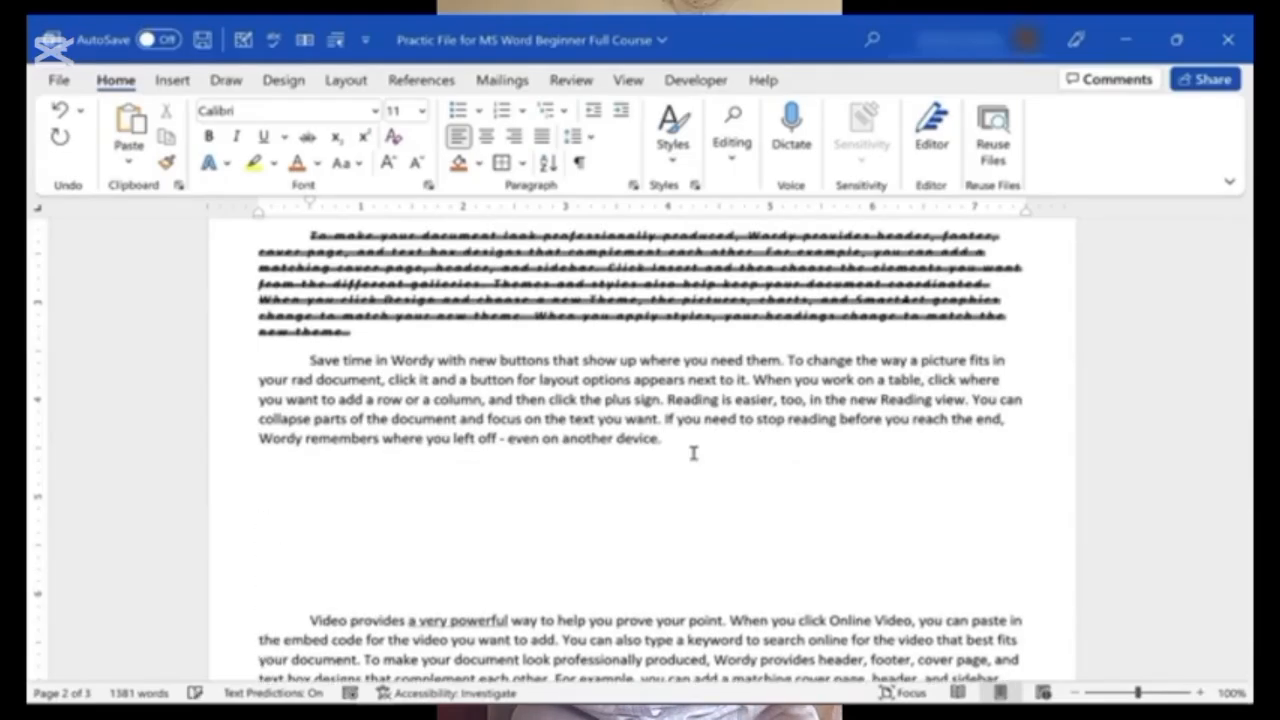
key(Return)
key(BackSpace)
key(BackSpace)
key(BackSpace)
key(BackSpace)
key(BackSpace)
key(BackSpace)
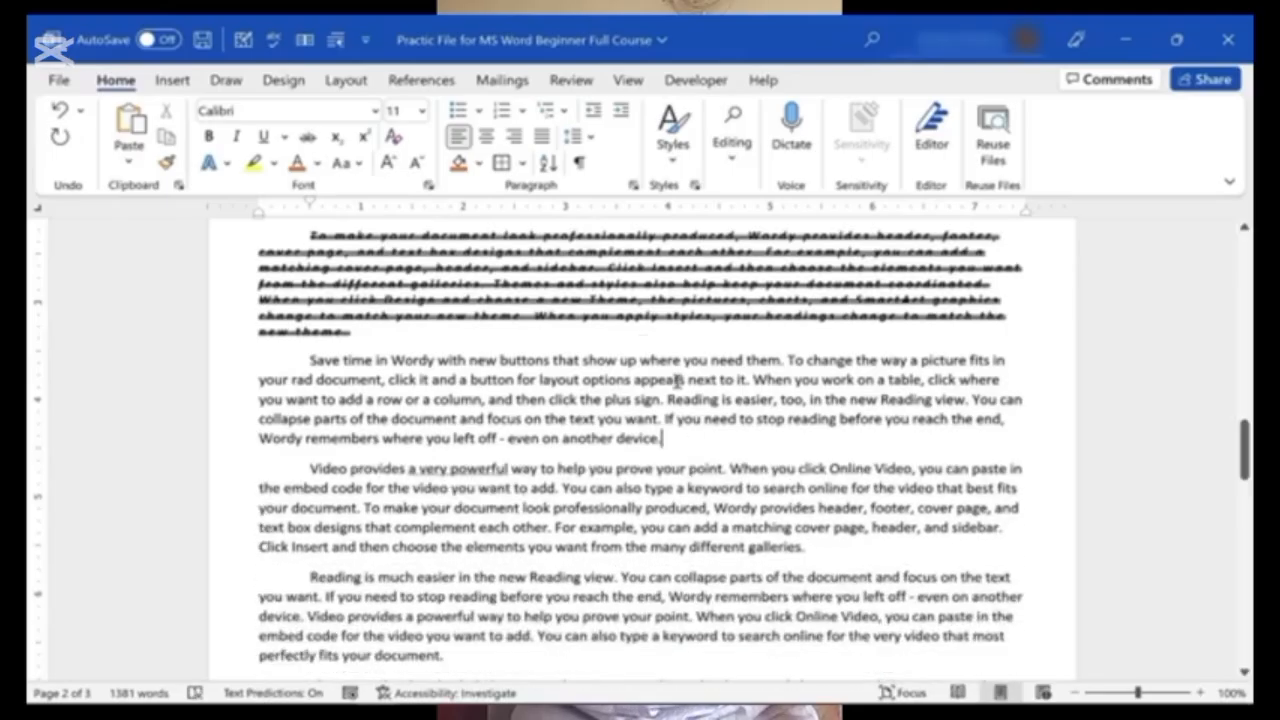
- Insert a page break after the "Save time in Wordy" paragraph and enter the bold, unindented heading "Chapter 2:" at the top of the new page
click(345, 84)
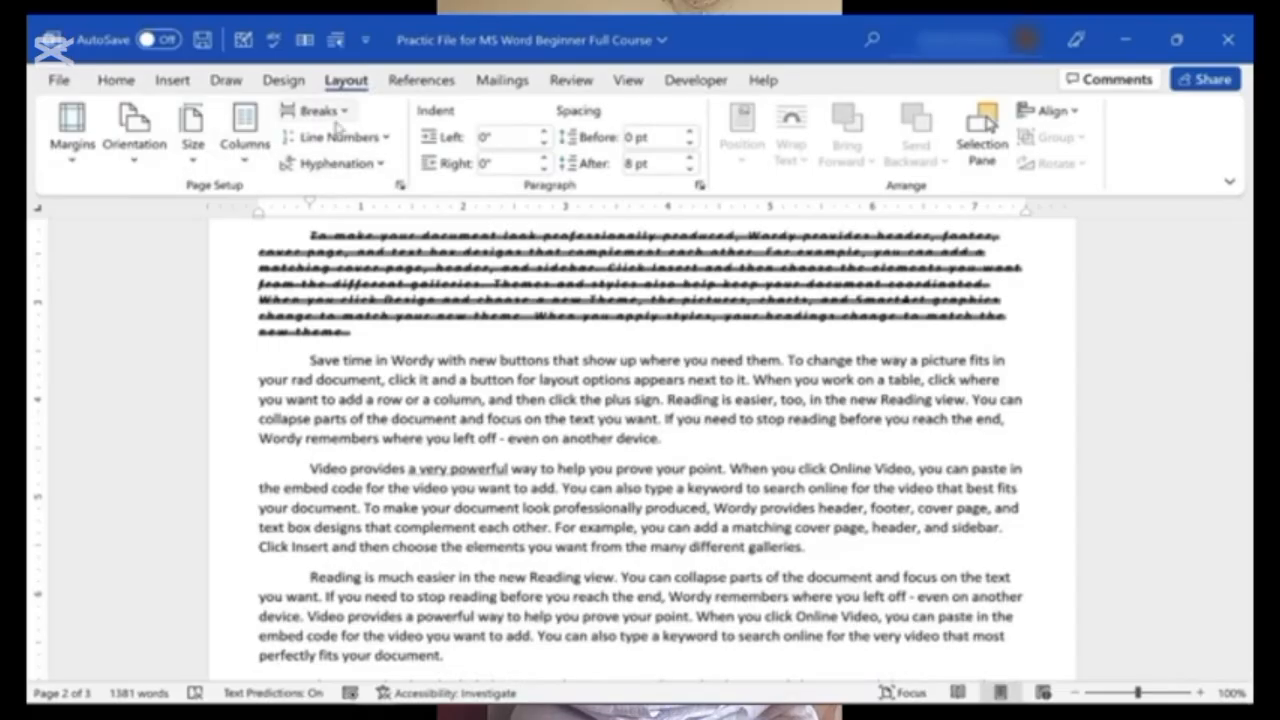
click(334, 116)
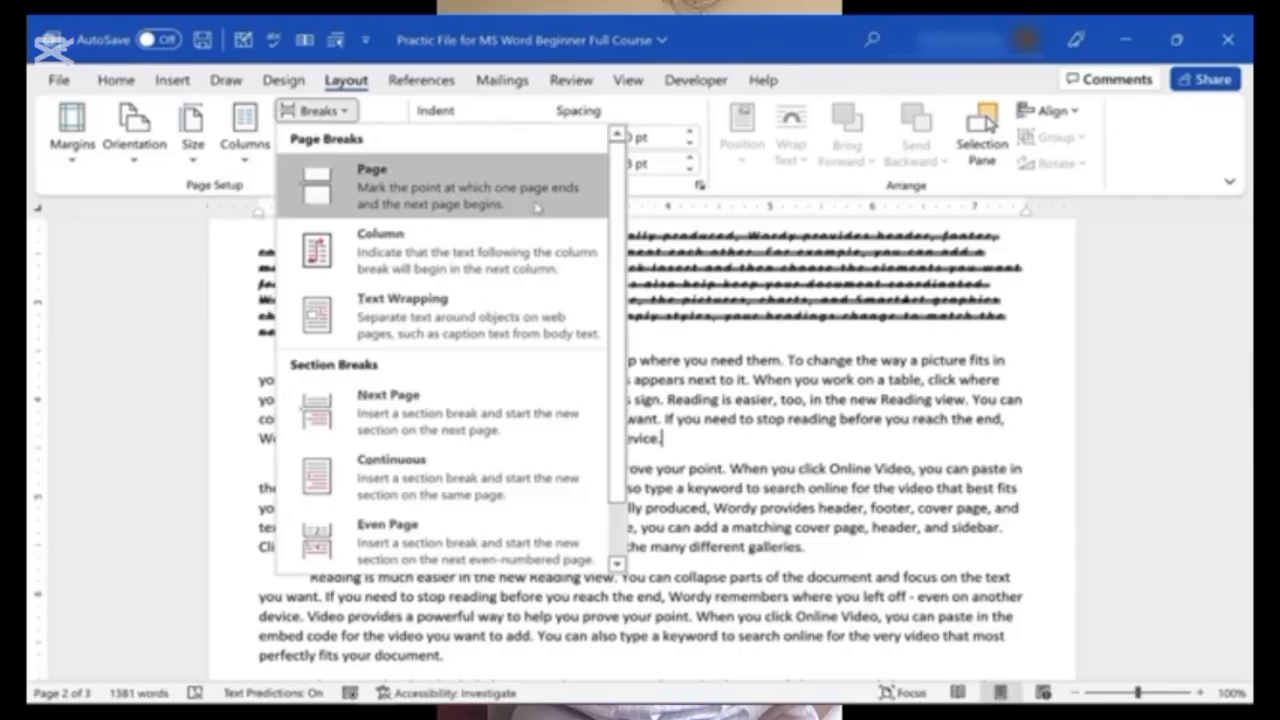
click(537, 207)
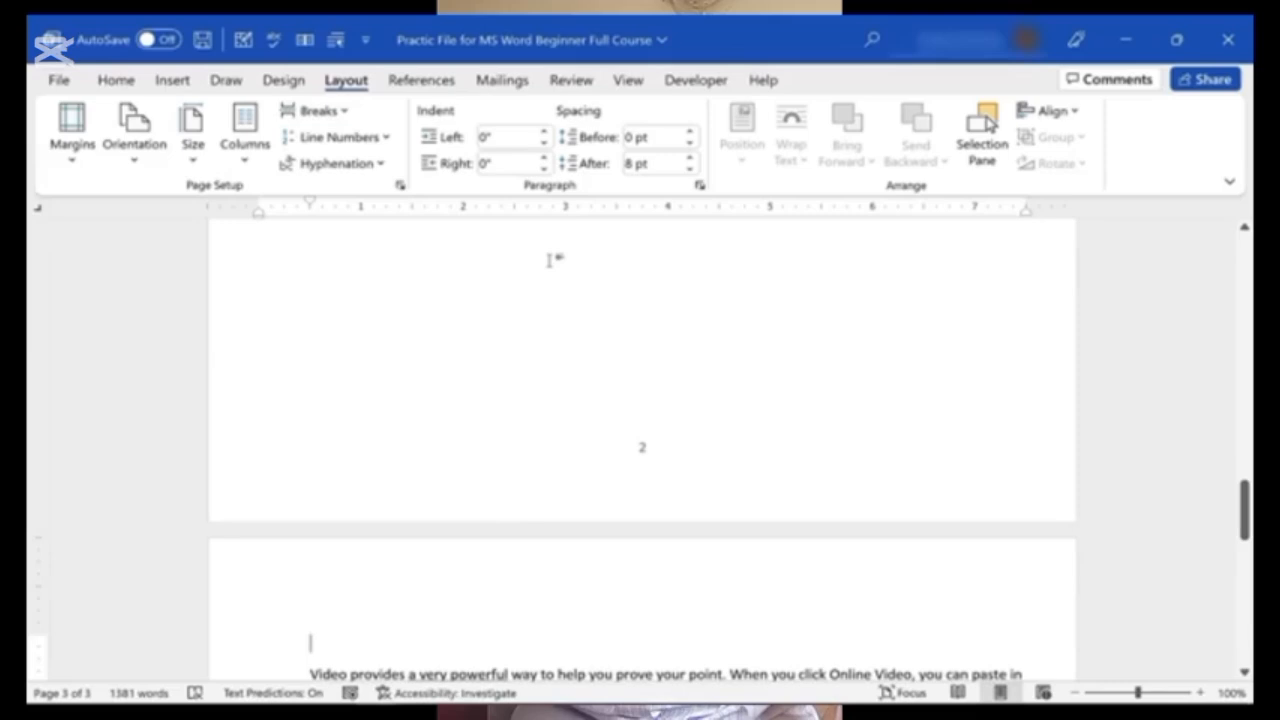
drag(1244, 508, 1245, 542)
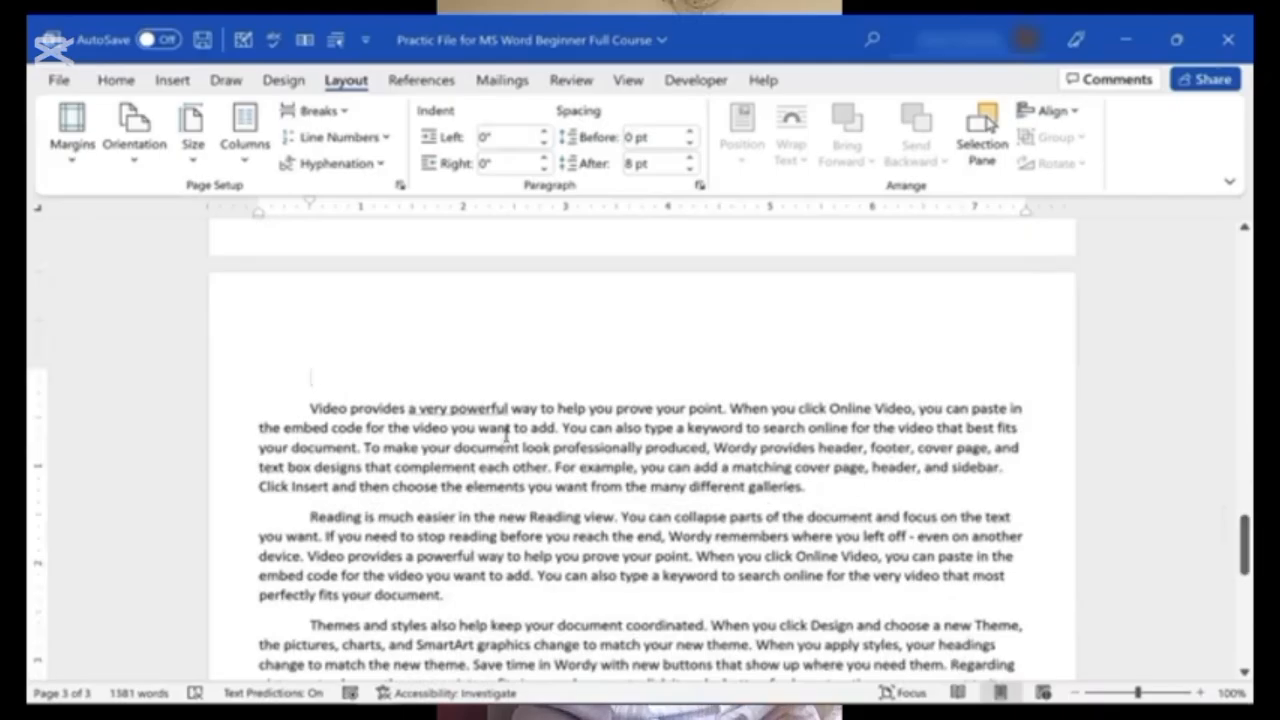
text(Cl)
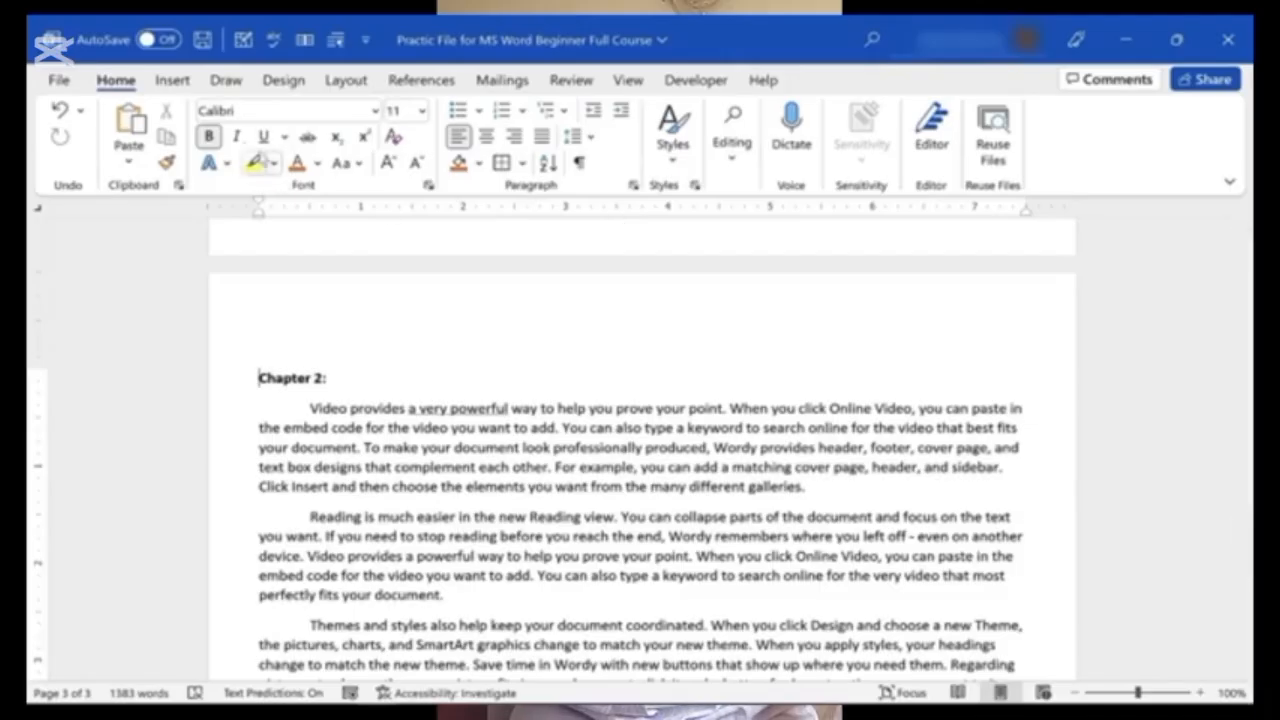
- Browse the built-in cover pages and insert the Facet cover page
click(170, 80)
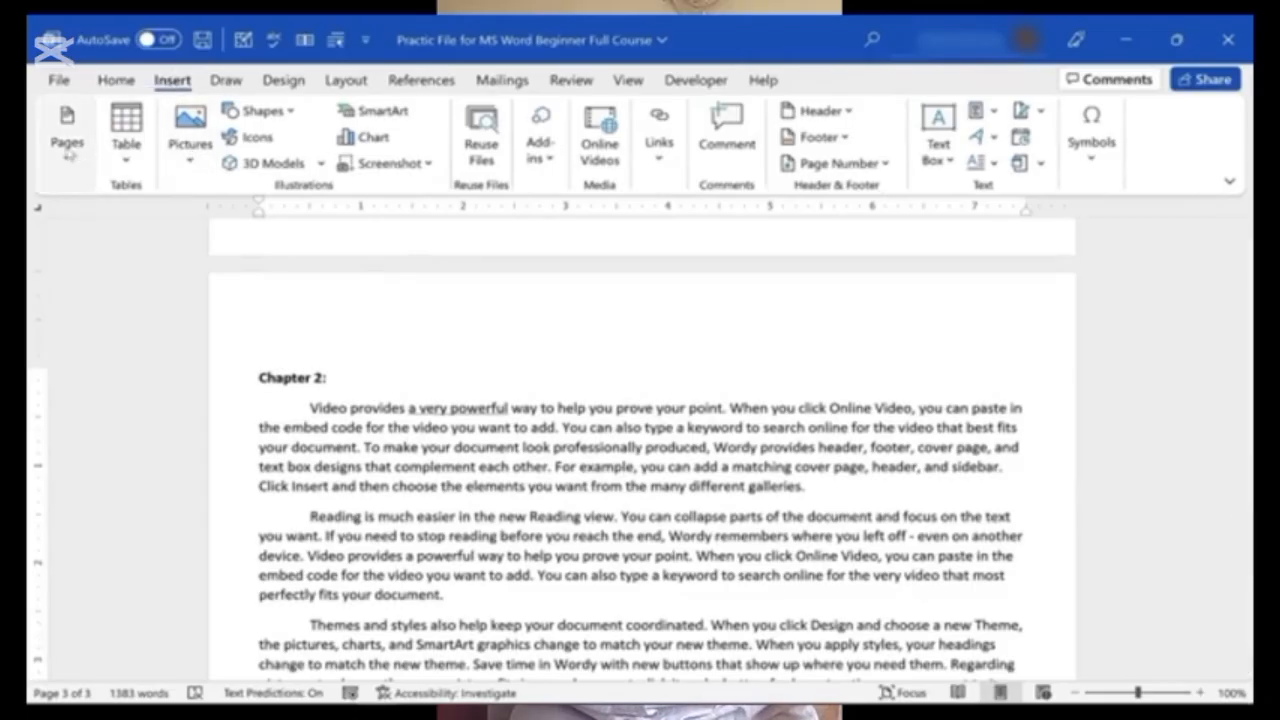
click(64, 160)
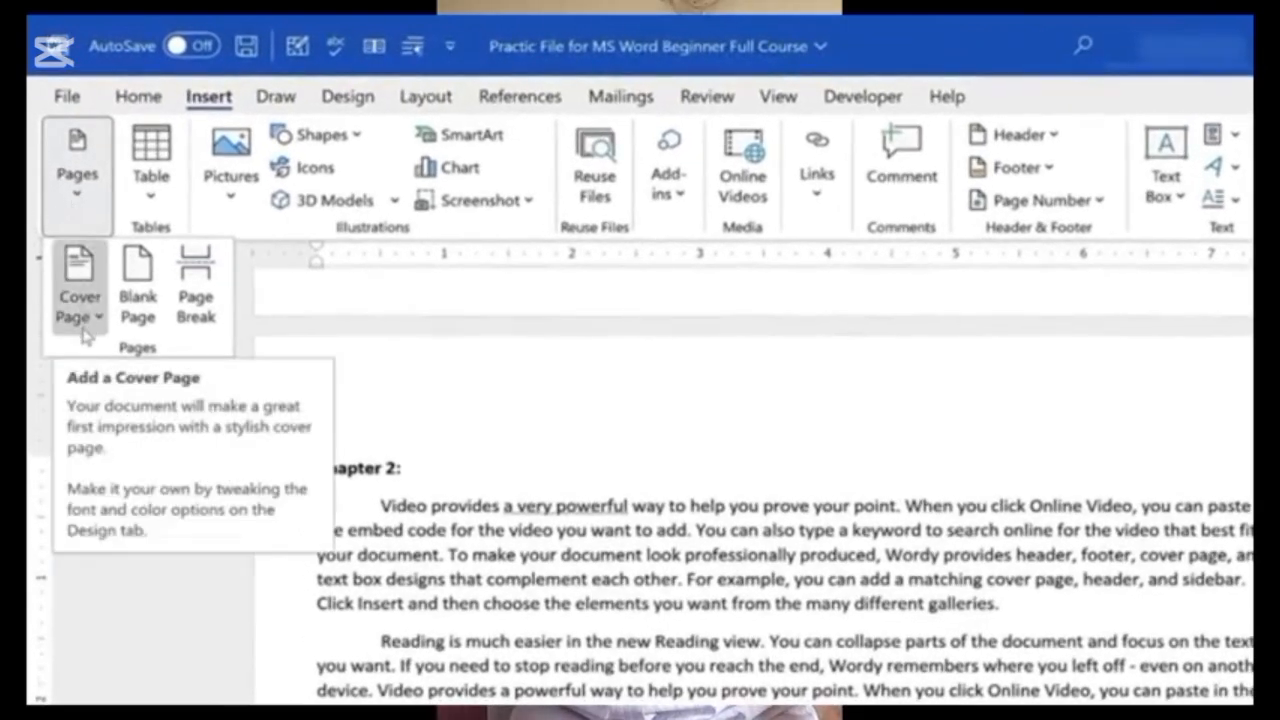
click(84, 334)
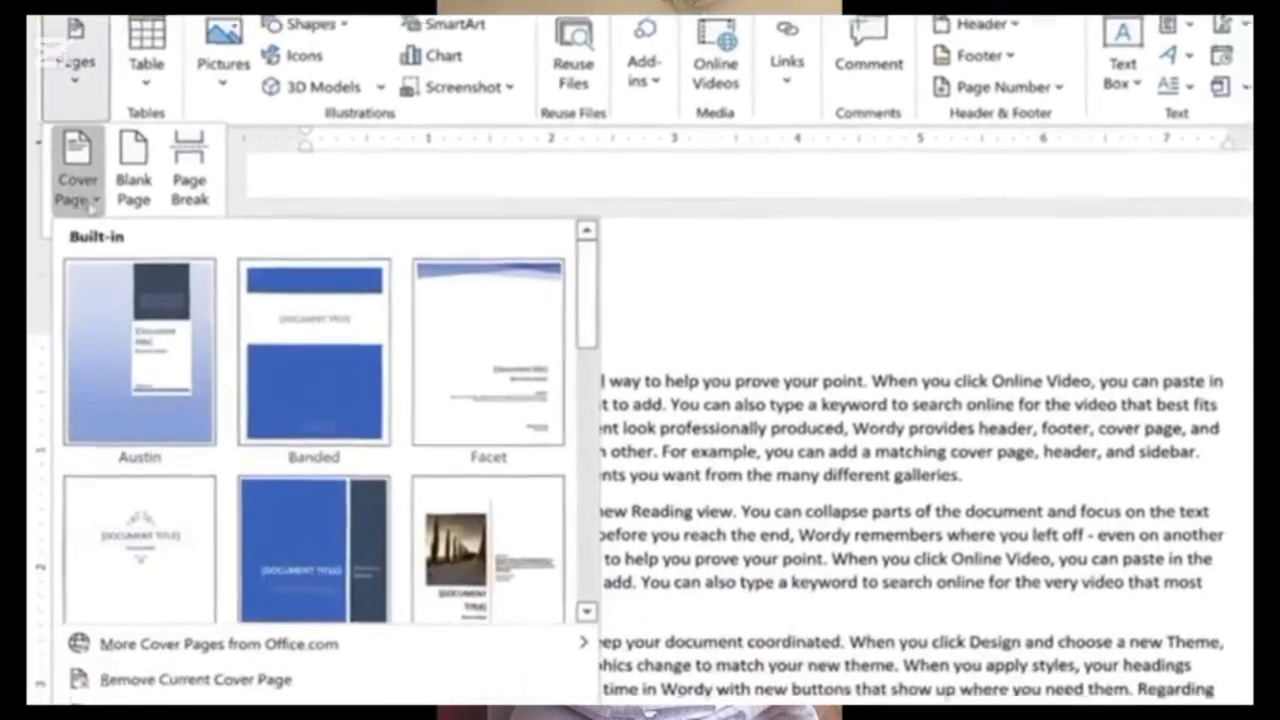
scroll(589, 345, down, 1)
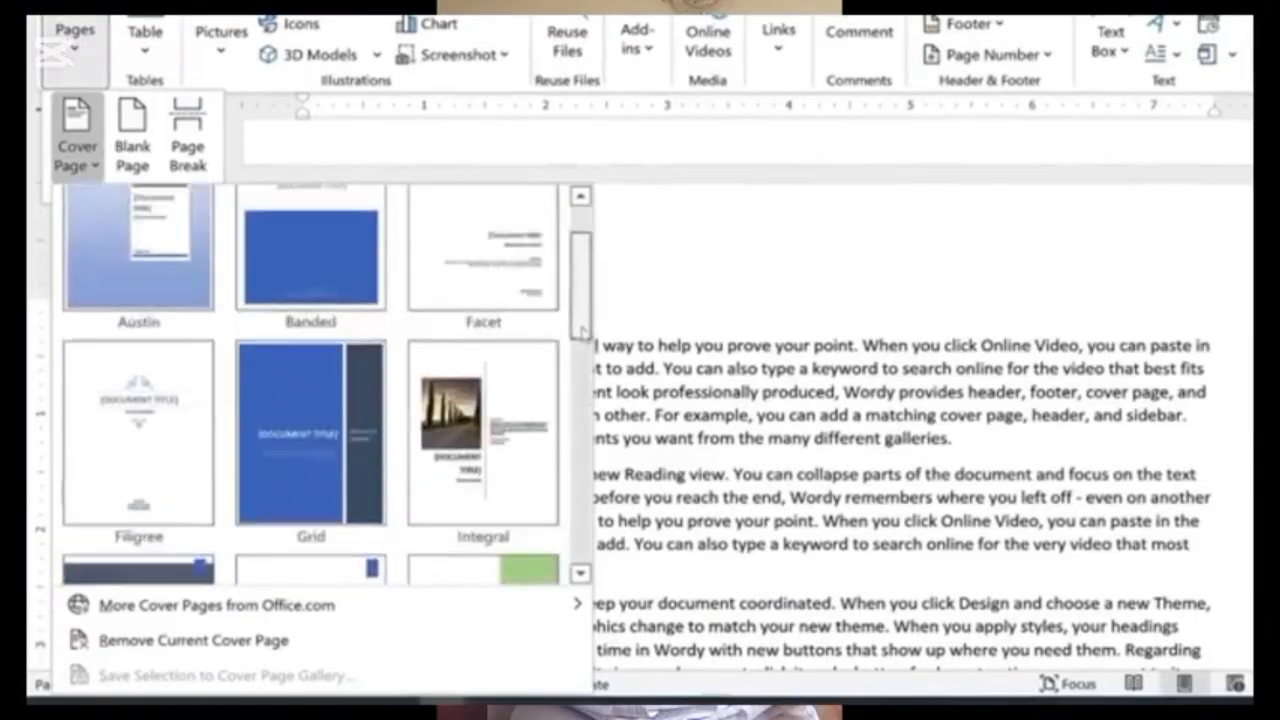
scroll(581, 332, down, 2)
scroll(490, 320, up, 3)
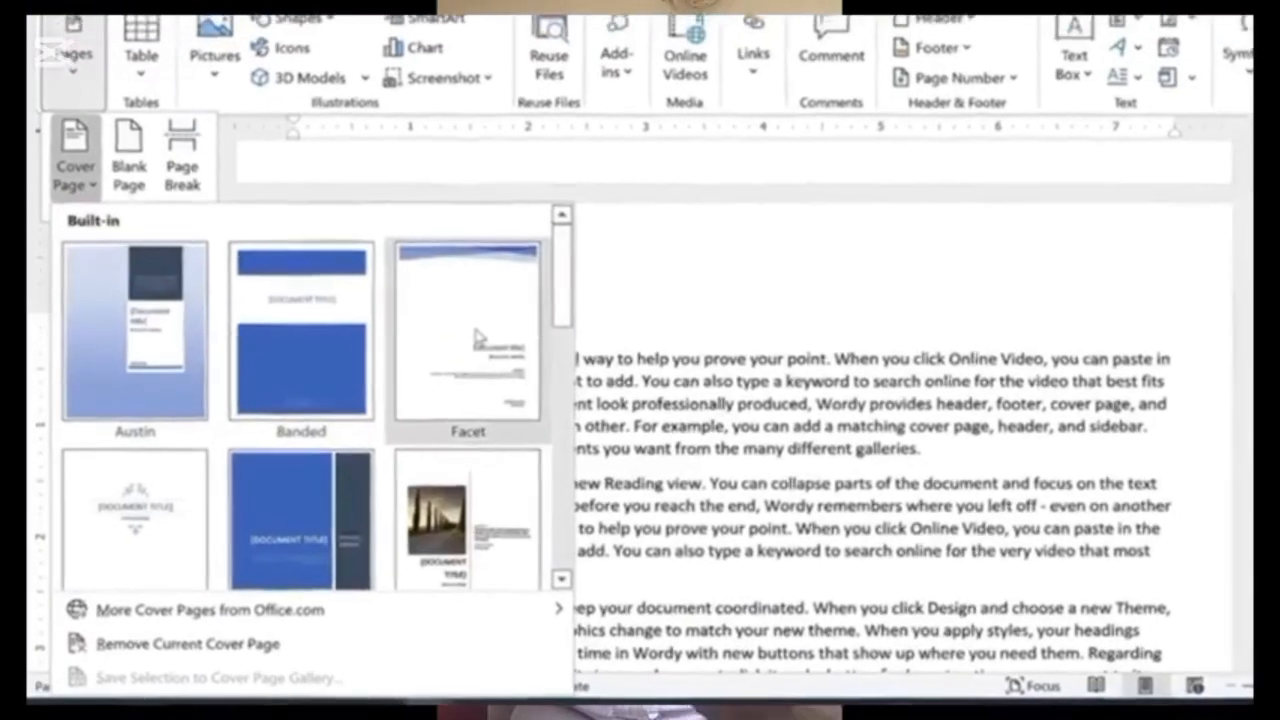
click(478, 340)
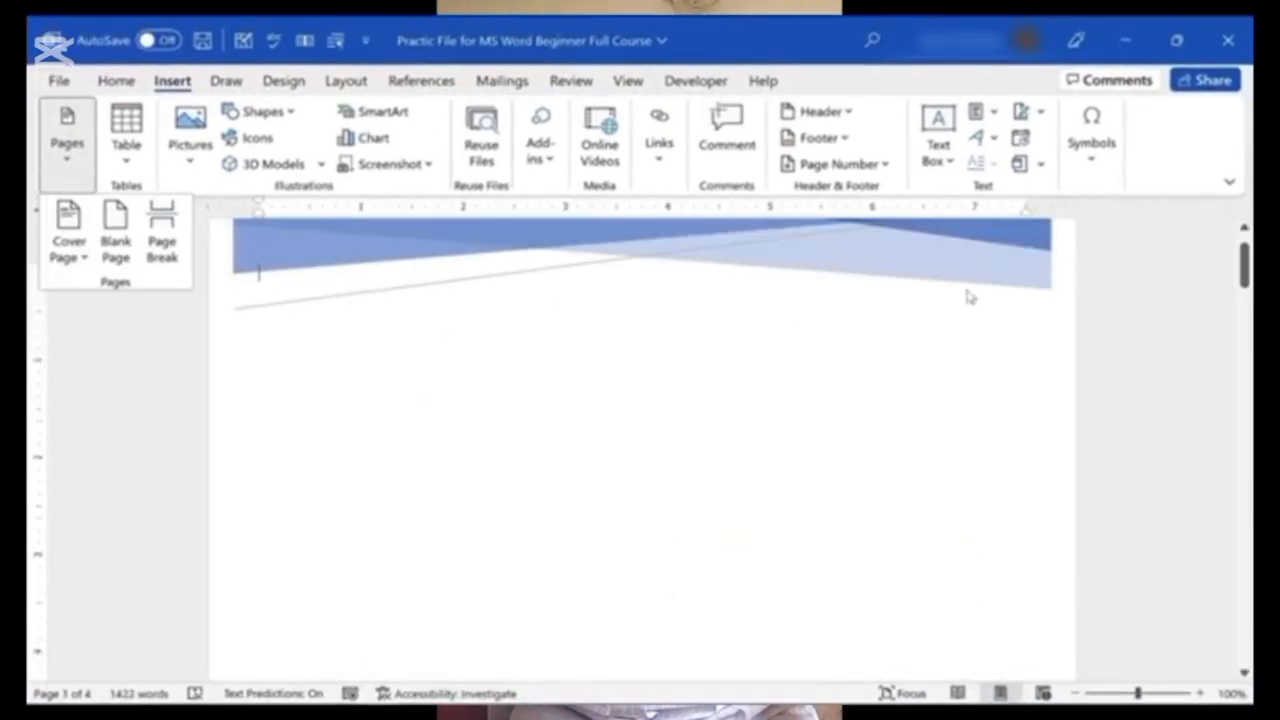
- Fill in the cover page's document title as "Technology Tips for Teachers" and check the pages that follow
drag(1244, 258, 1244, 308)
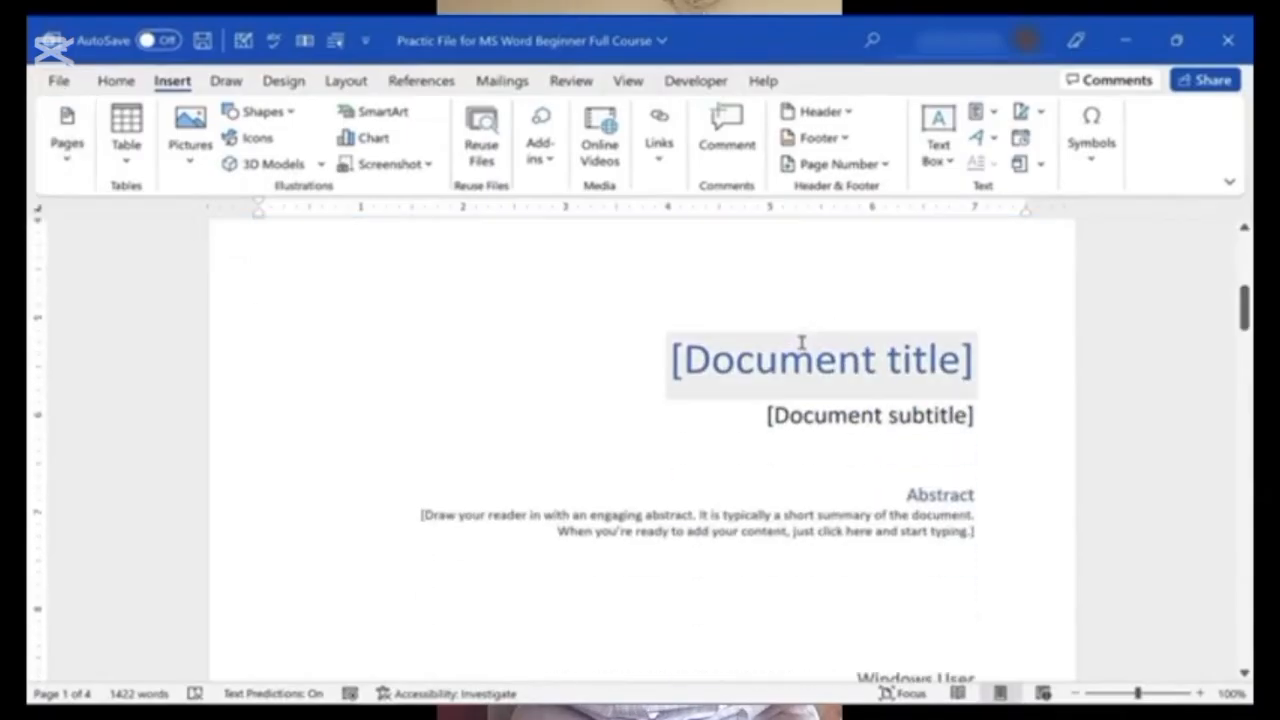
click(826, 374)
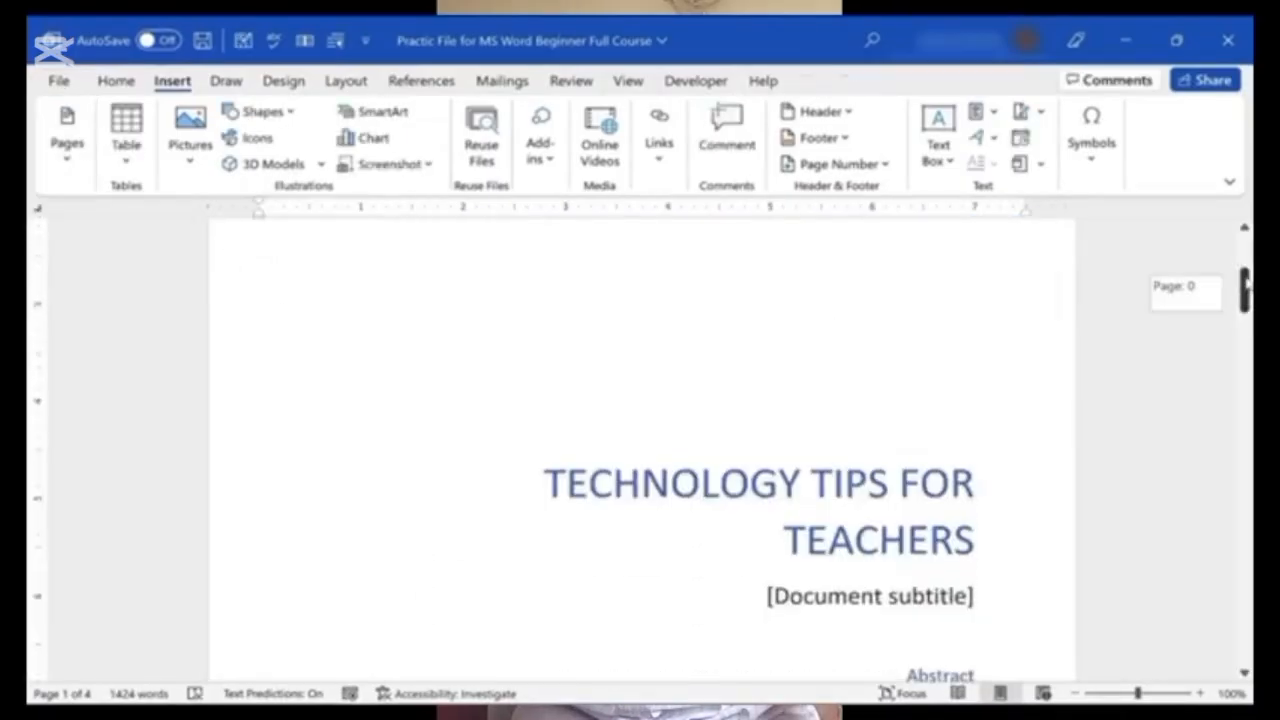
drag(1244, 262, 1244, 360)
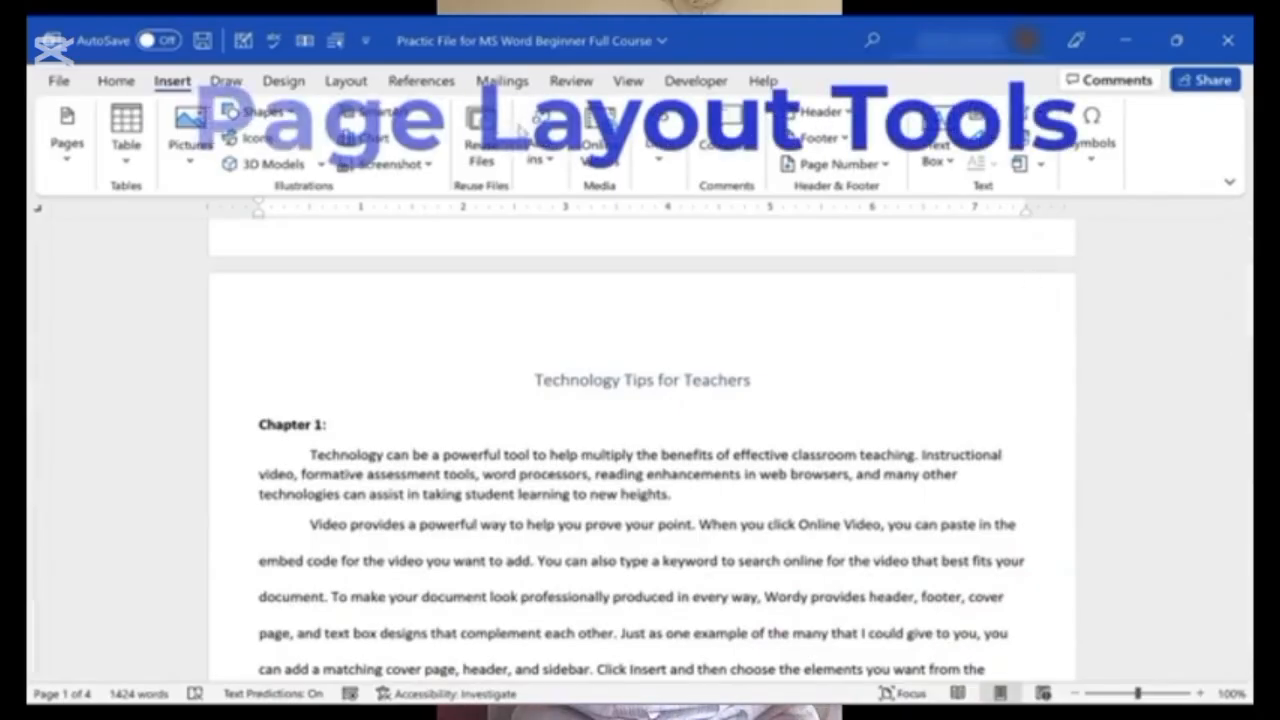
click(338, 84)
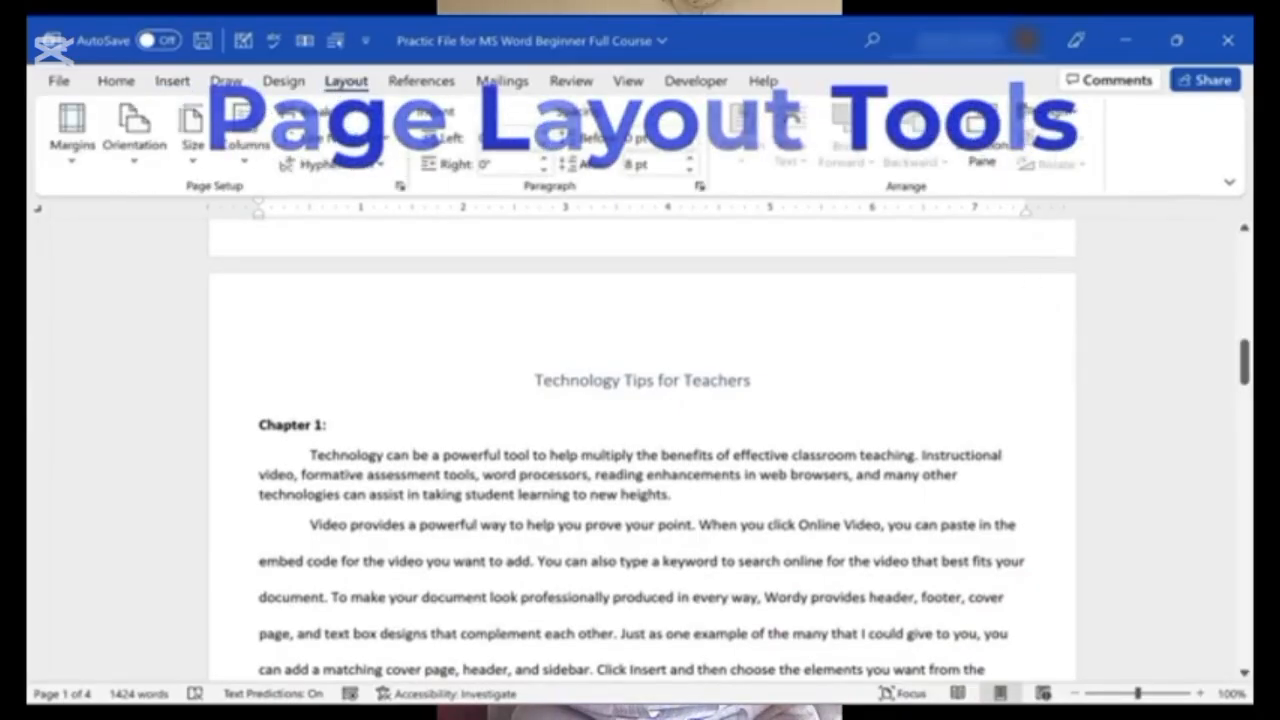
click(749, 375)
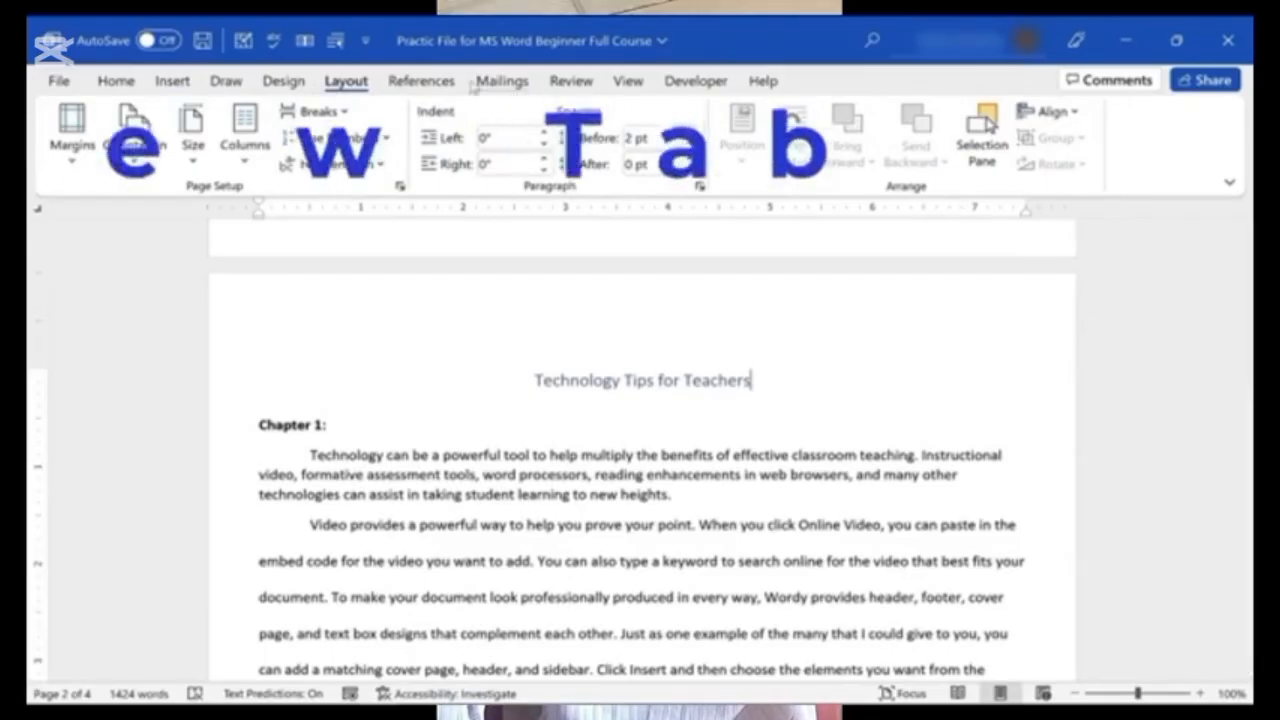
- Run the Editor check on the document and open its Spelling corrections
click(571, 82)
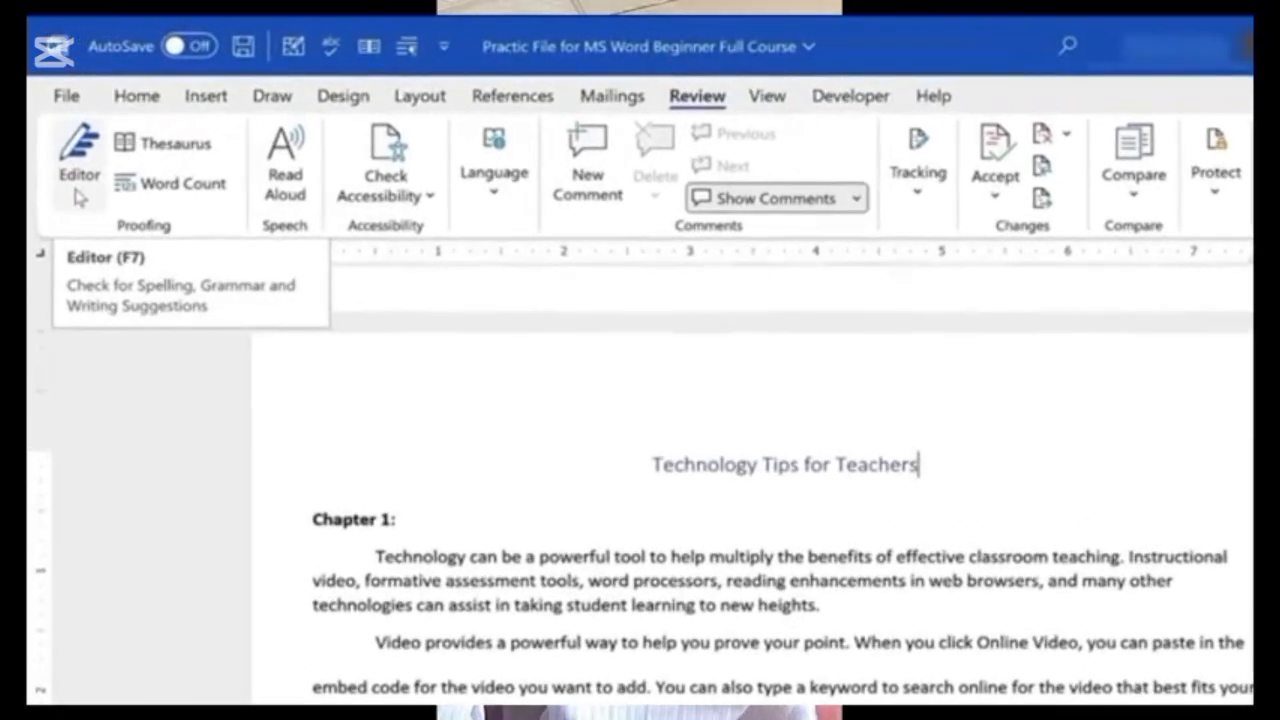
click(79, 194)
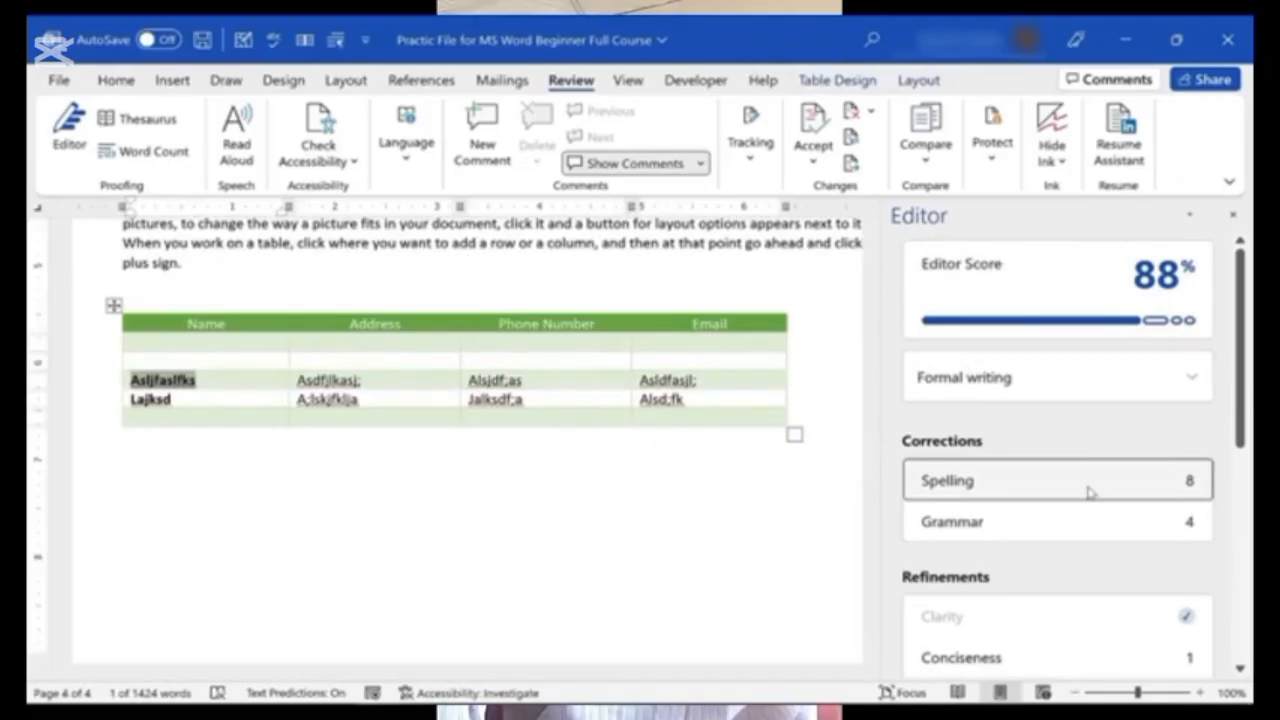
click(1090, 492)
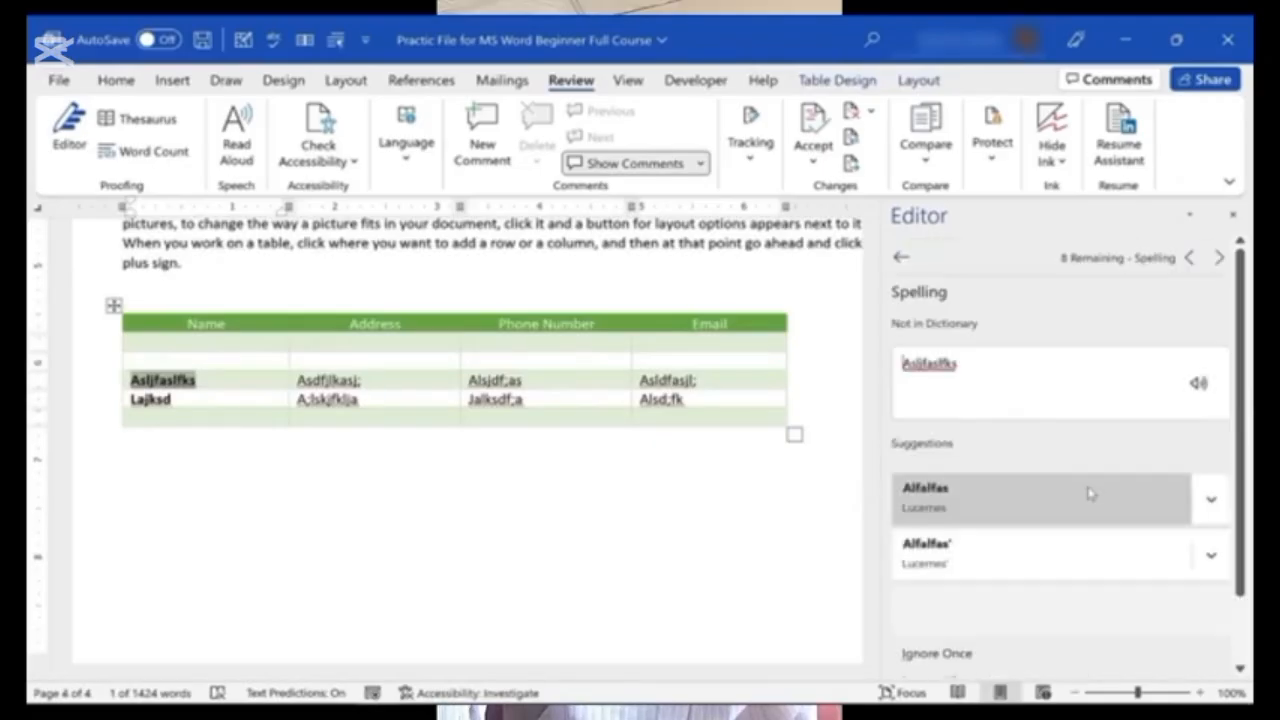
- Examine the options for the flagged word in the table's Name column and replace it with the suggestion "Alfalfas"
double_click(940, 365)
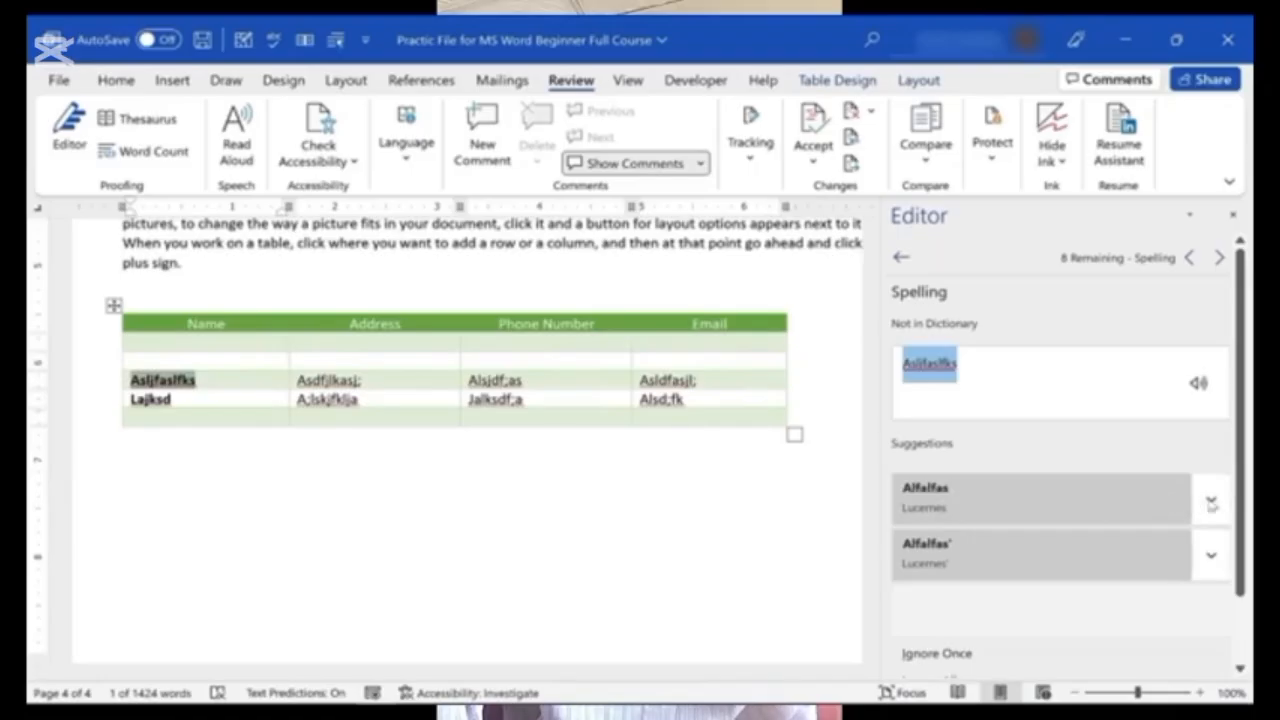
click(1211, 499)
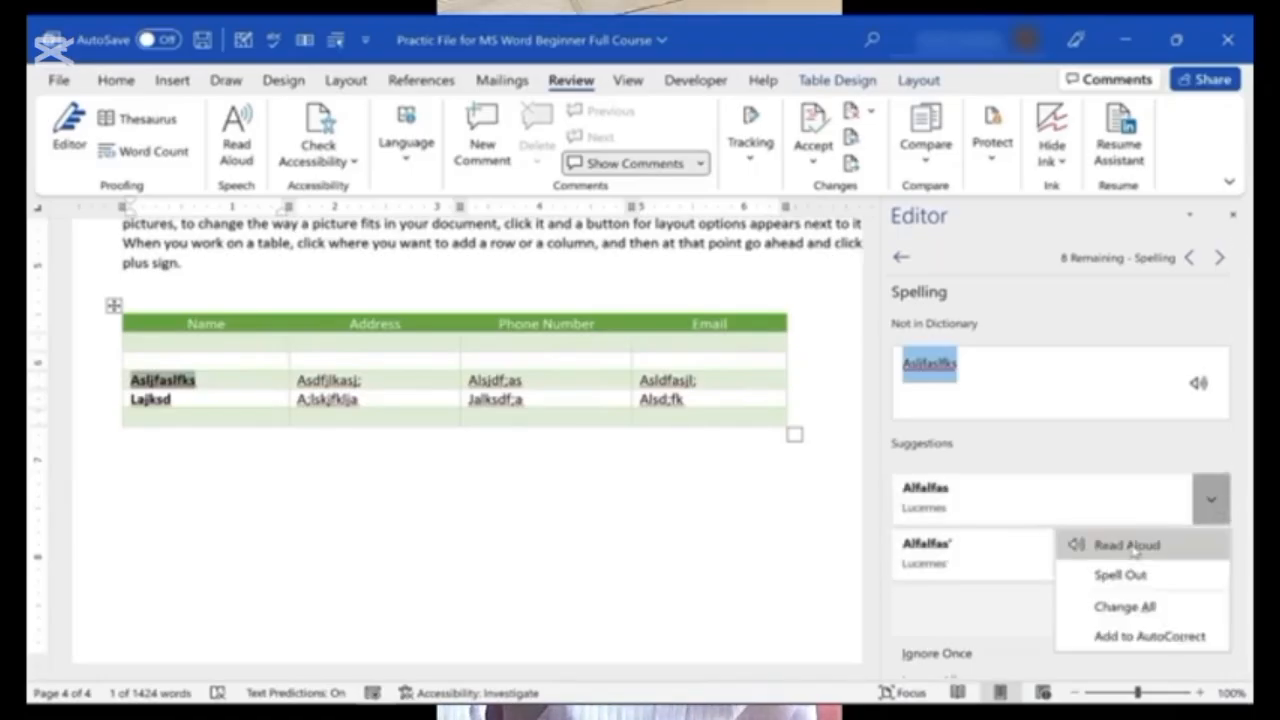
click(1210, 506)
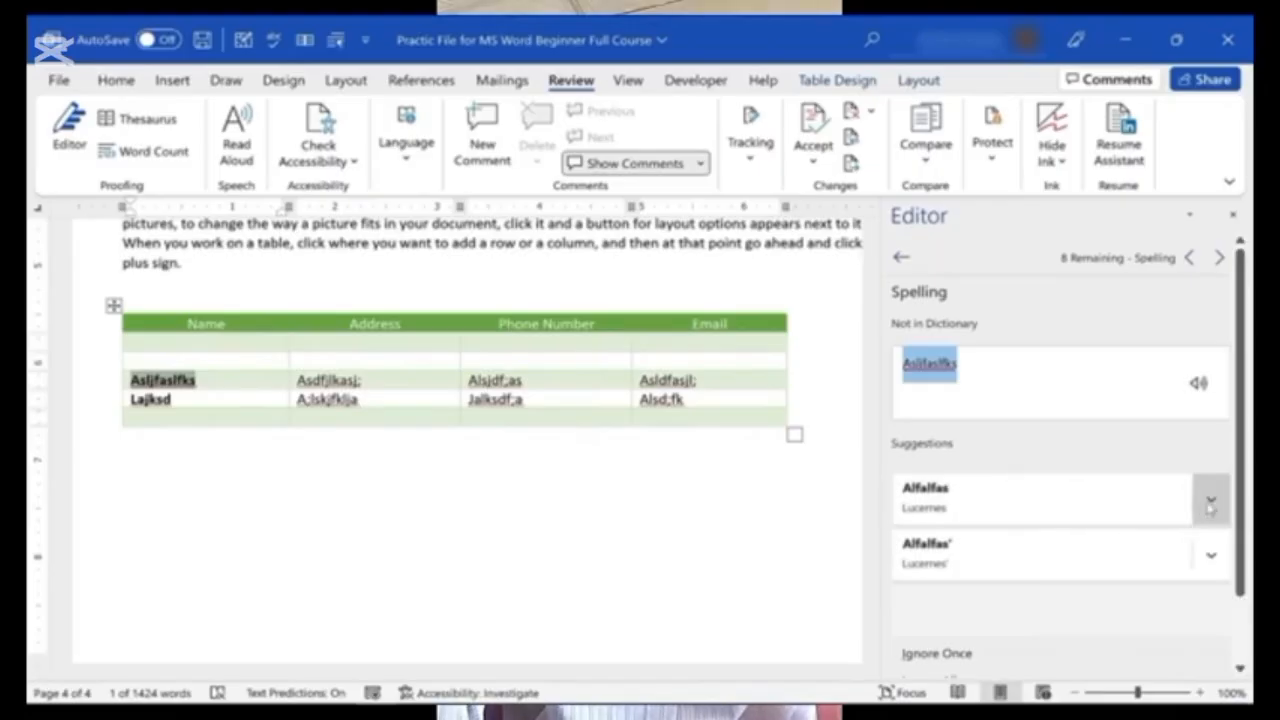
click(1210, 506)
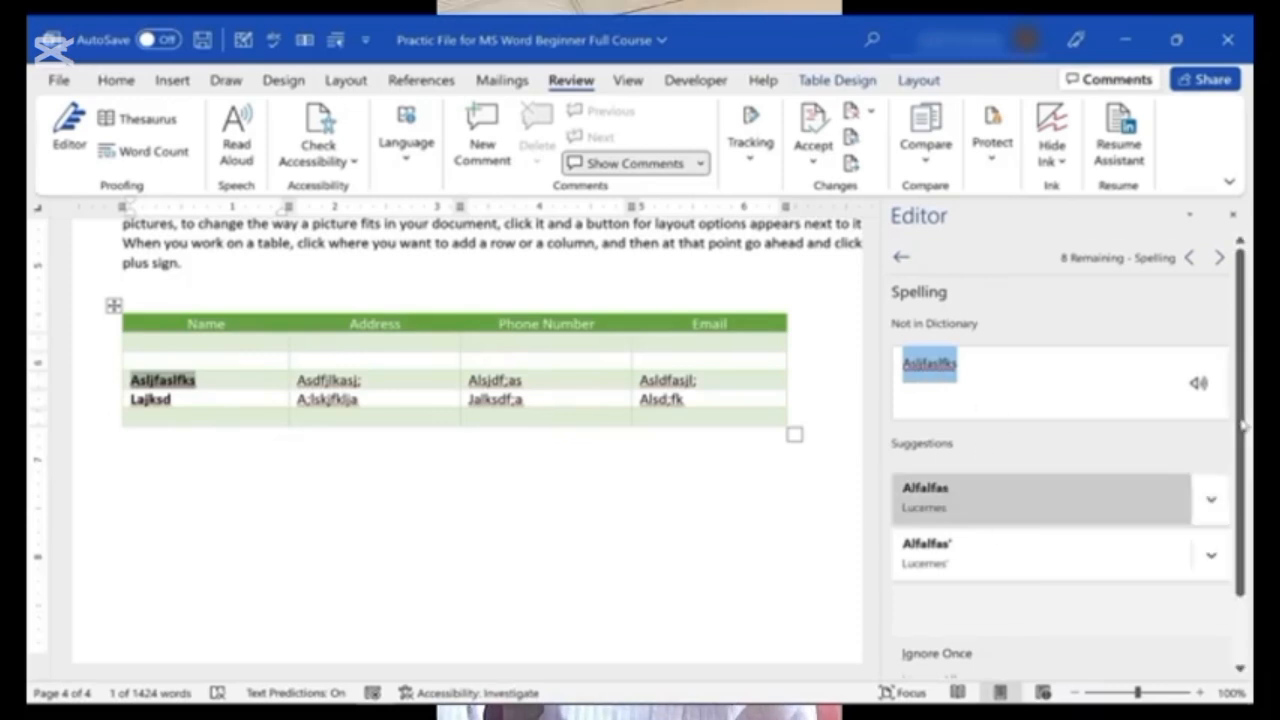
scroll(1243, 426, down, 2)
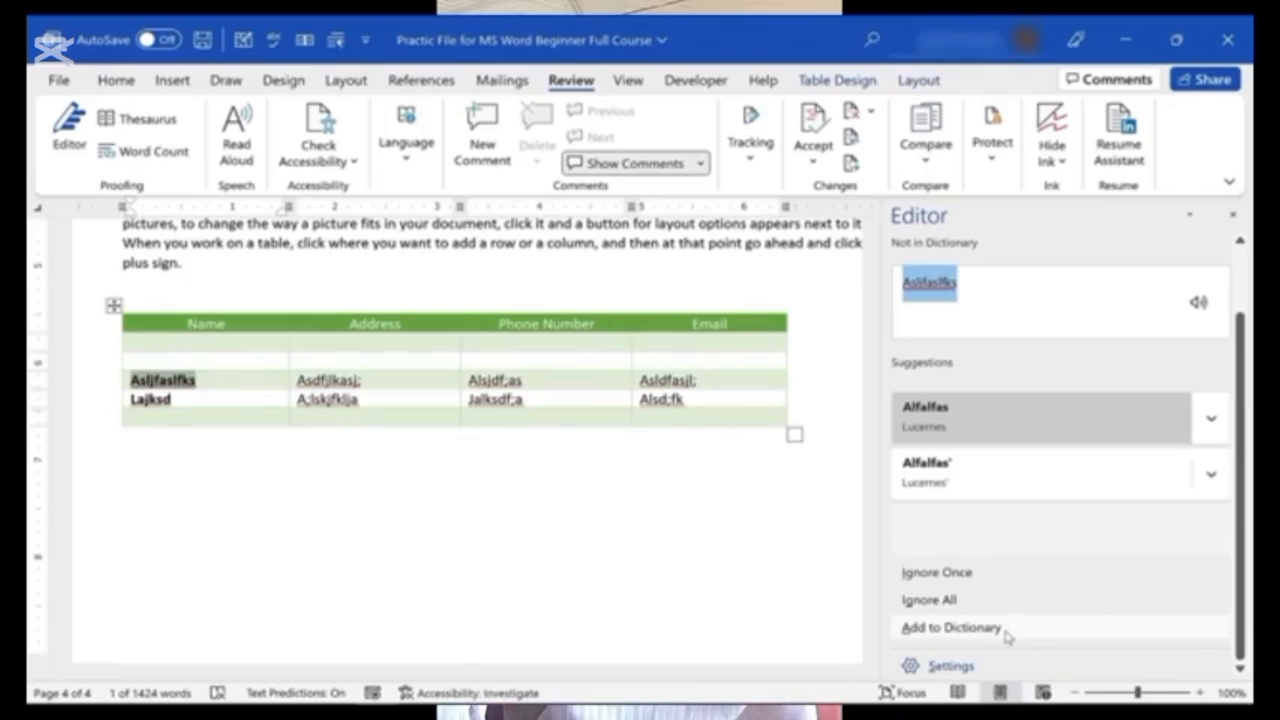
click(960, 414)
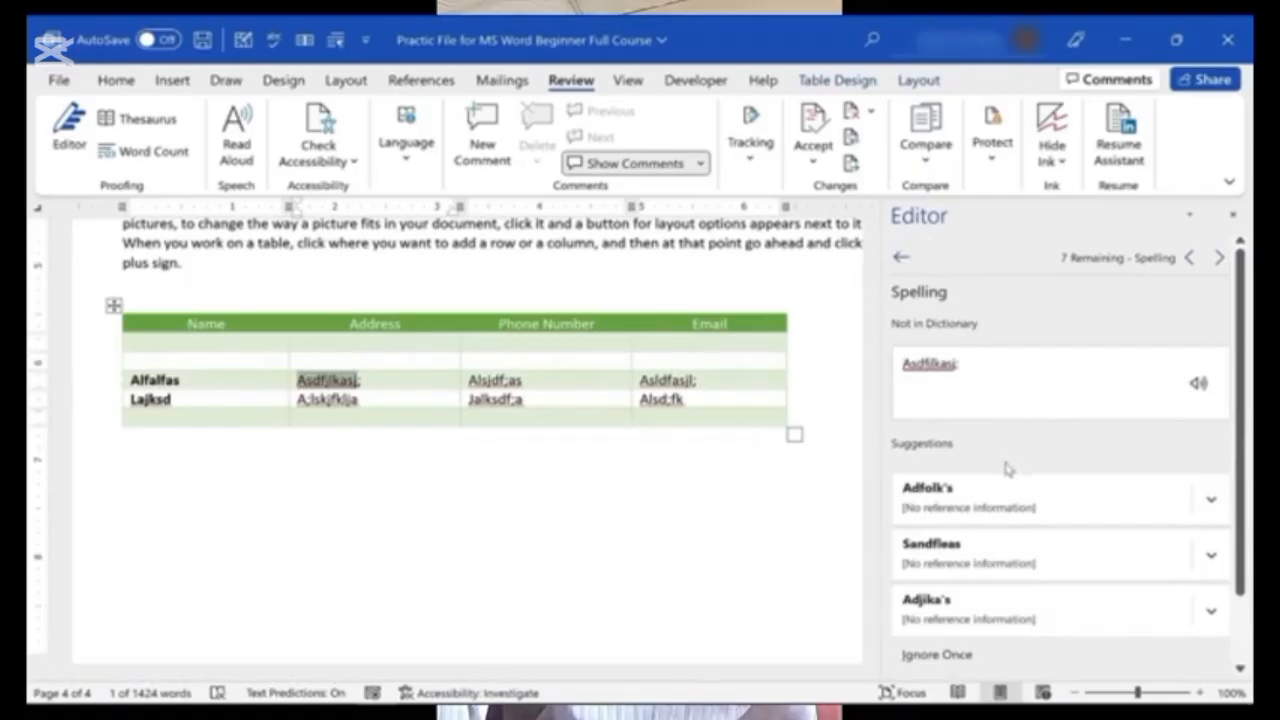
- Correct the next two flagged spellings in the table to "Sandfleas" and "Alasdair", and accept the Grammar suggestions for spacing after semicolons
click(985, 553)
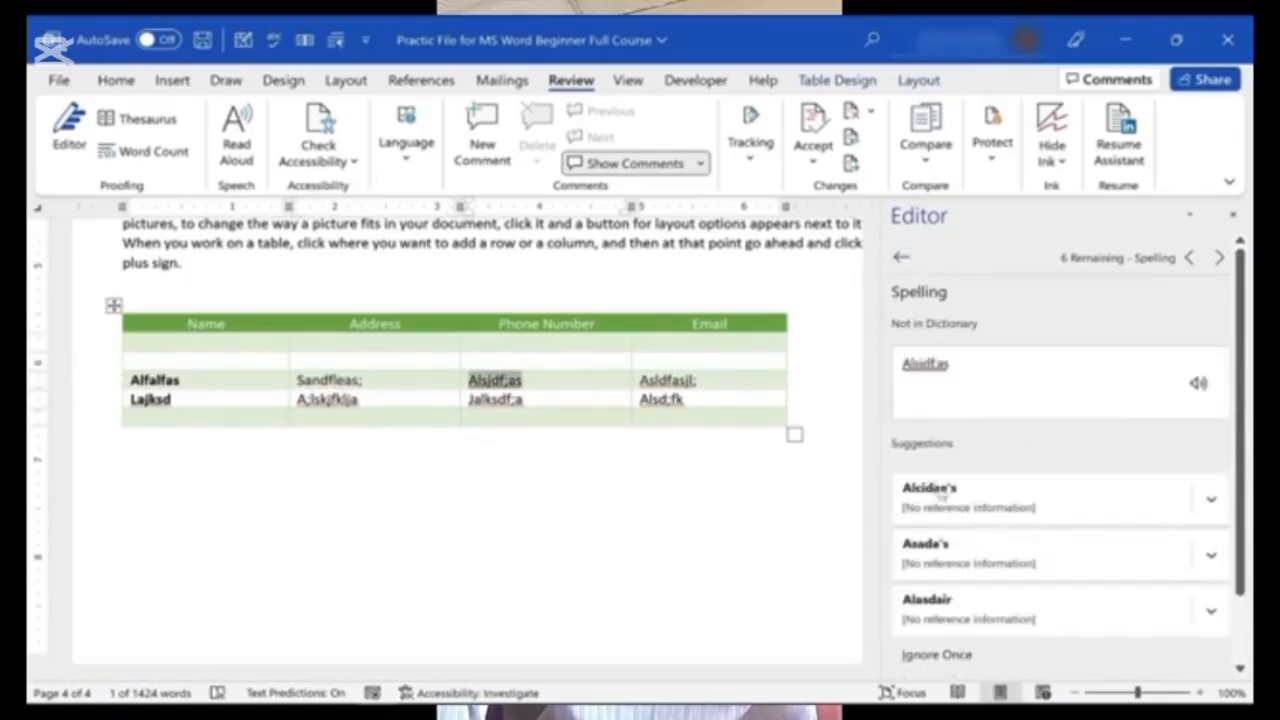
click(975, 606)
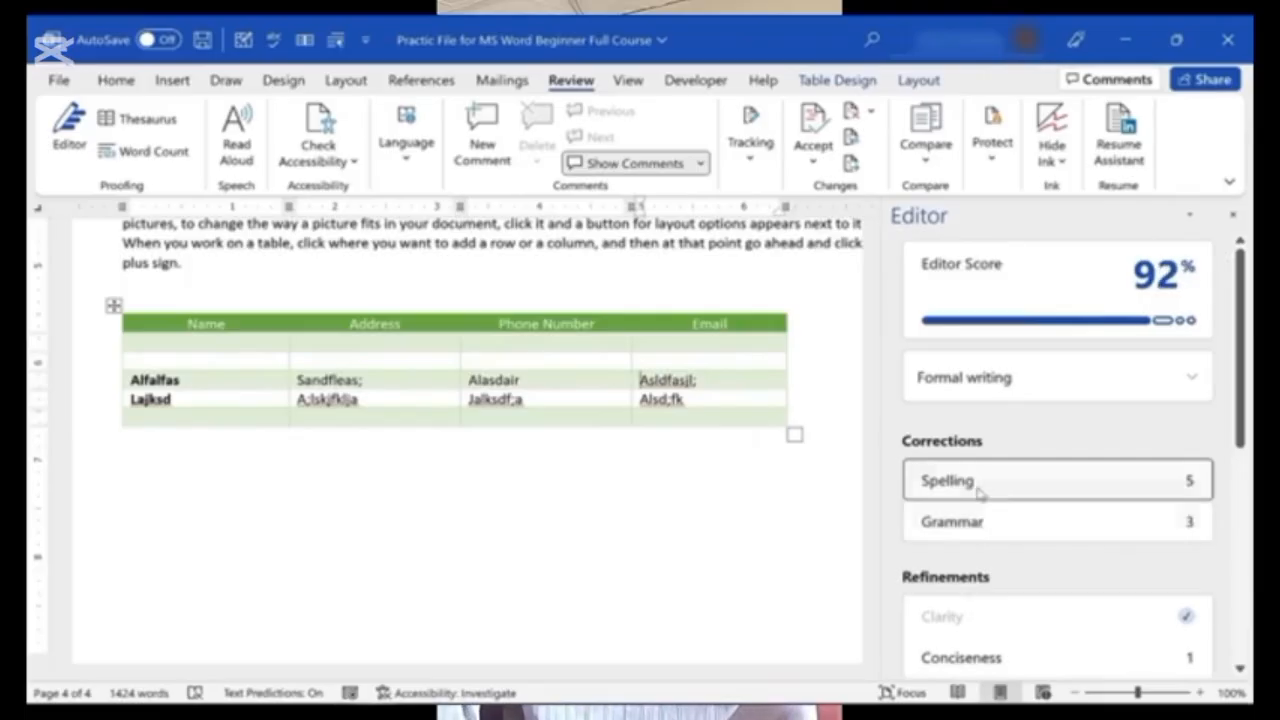
click(996, 540)
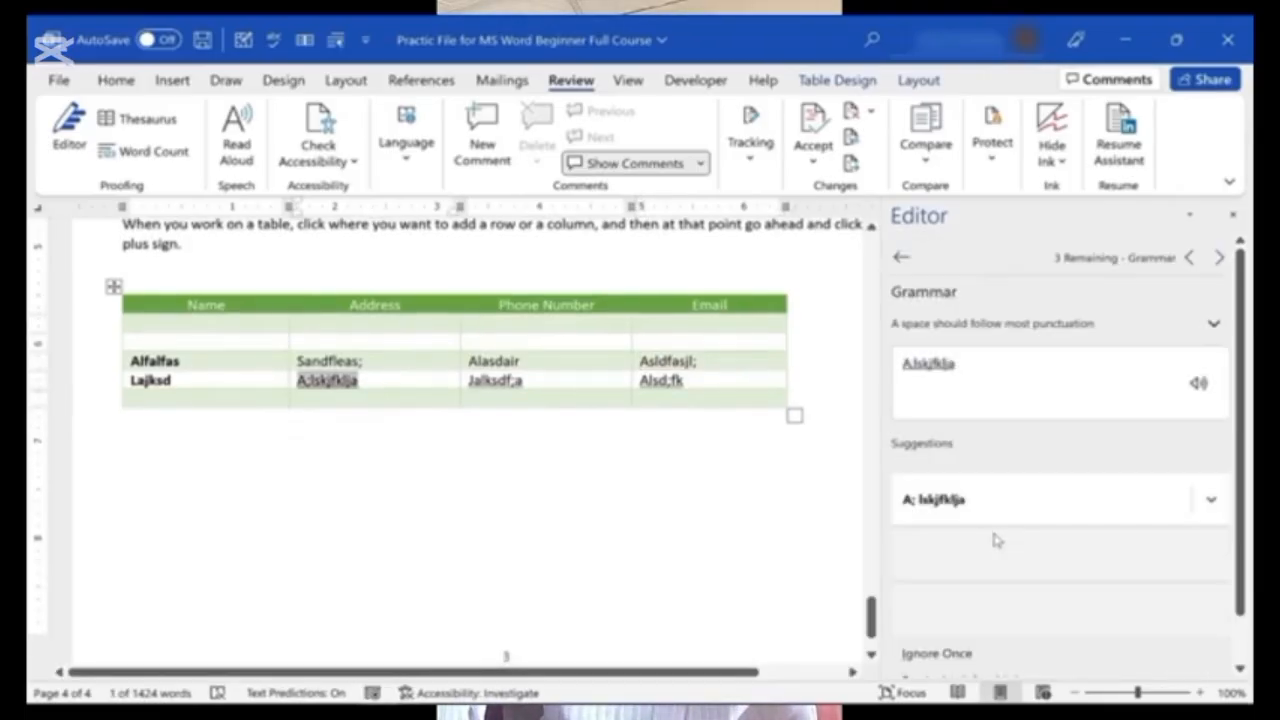
click(998, 500)
click(1008, 458)
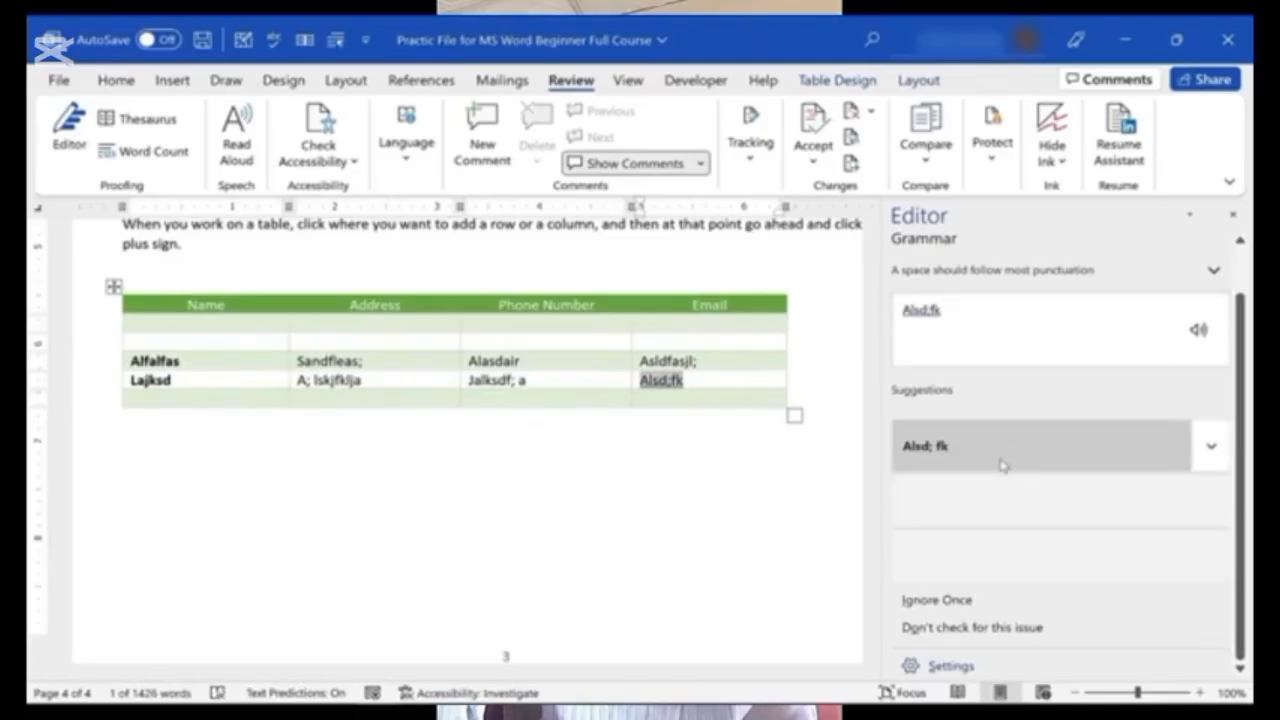
click(1003, 465)
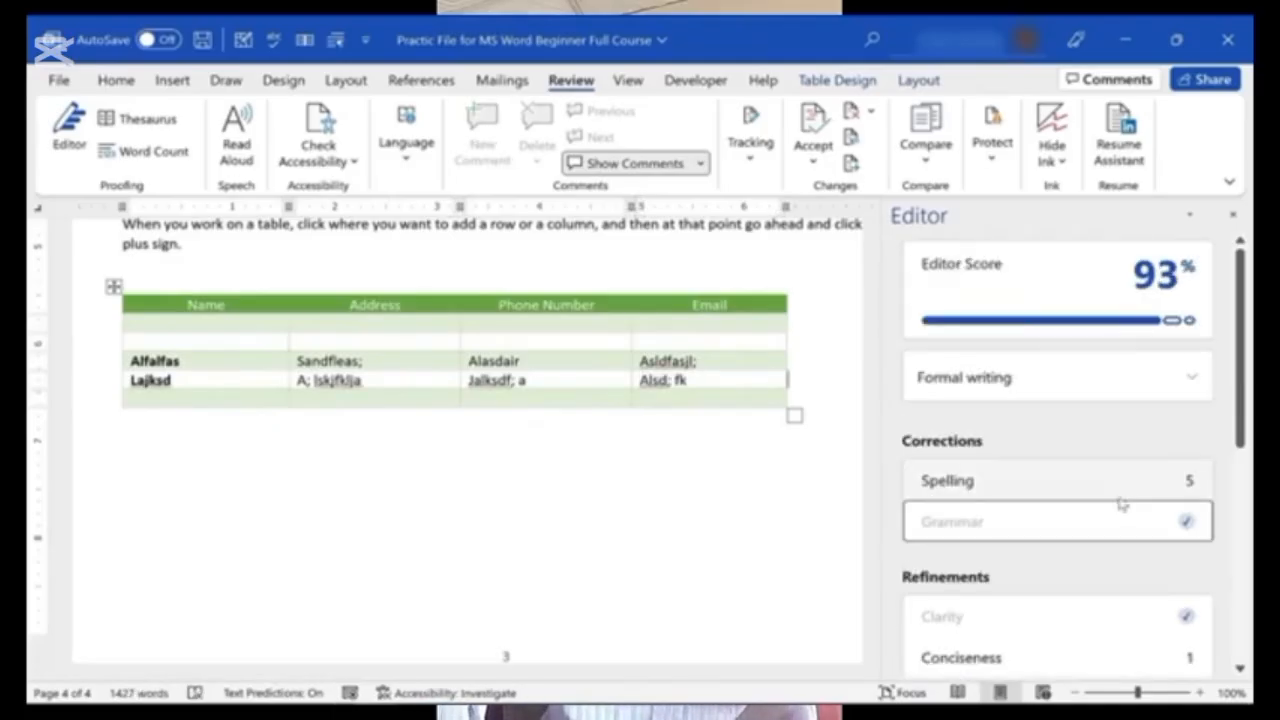
- Review the Editor's Conciseness suggestion for "almost universally" and its Vocabulary suggestions for "a very powerful" without applying them
scroll(1121, 505, down, 1)
scroll(1013, 472, down, 5)
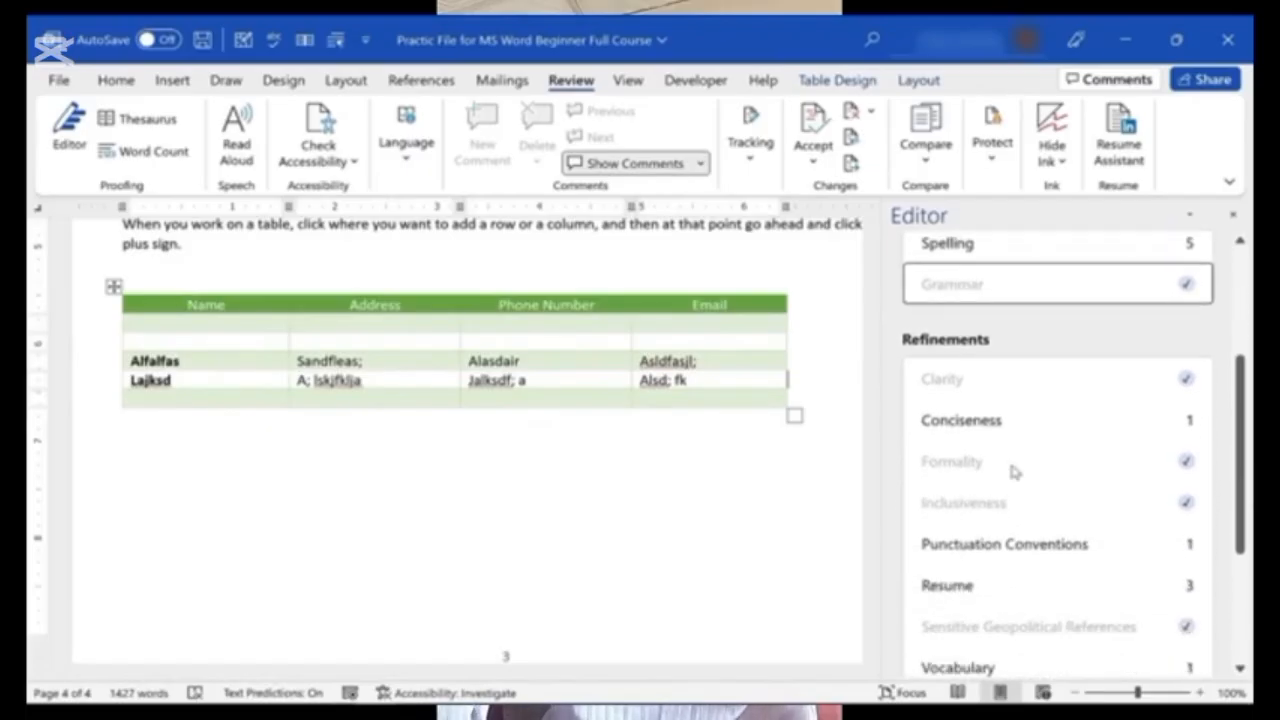
click(987, 430)
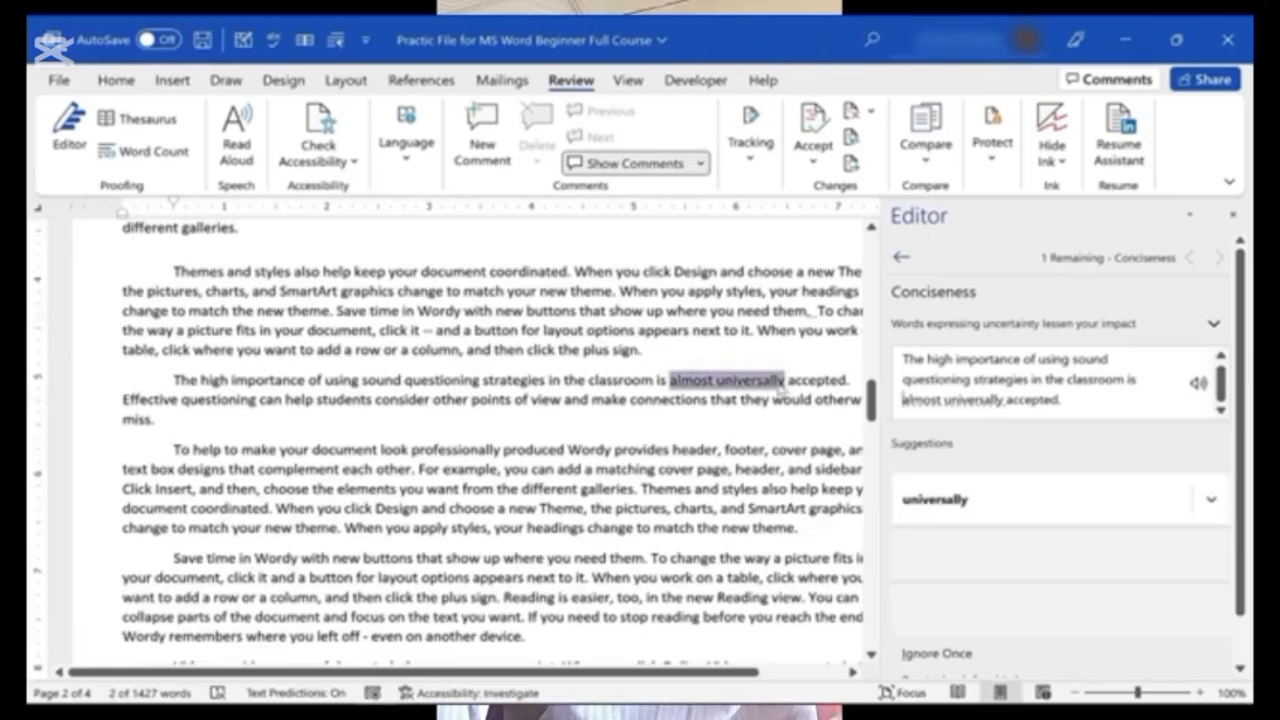
click(905, 258)
scroll(1128, 449, down, 3)
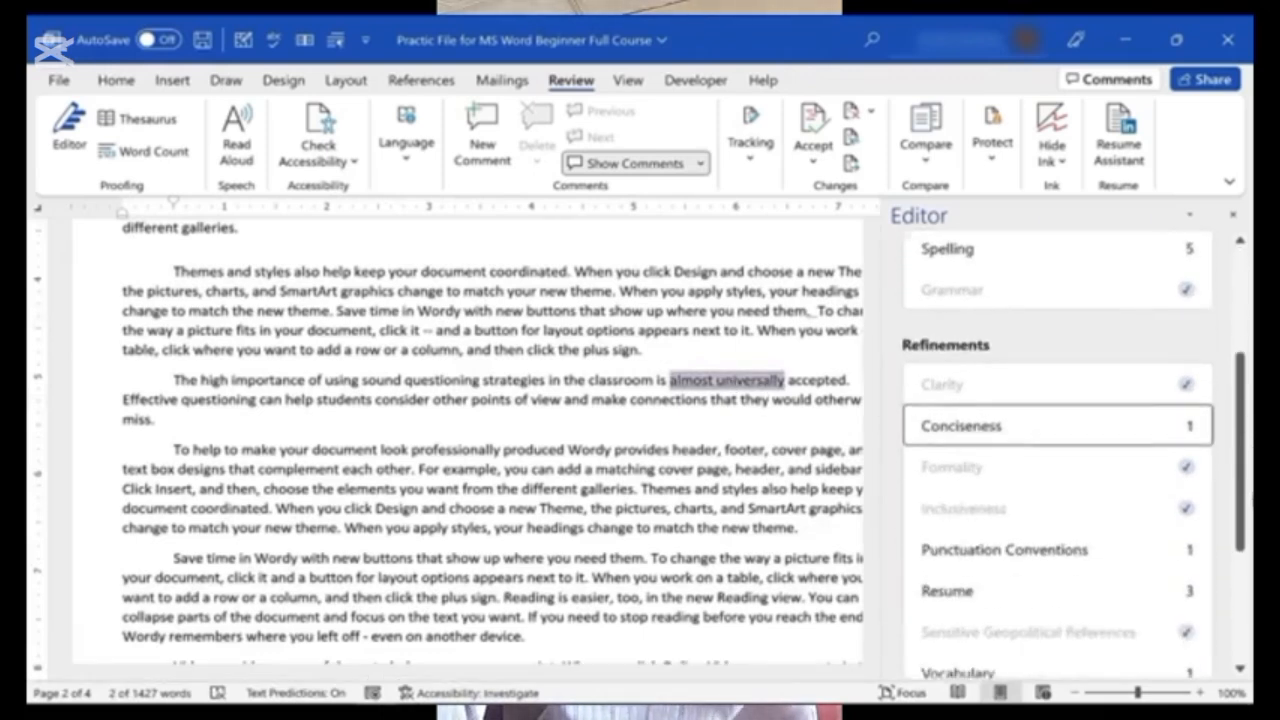
scroll(1074, 468, down, 1)
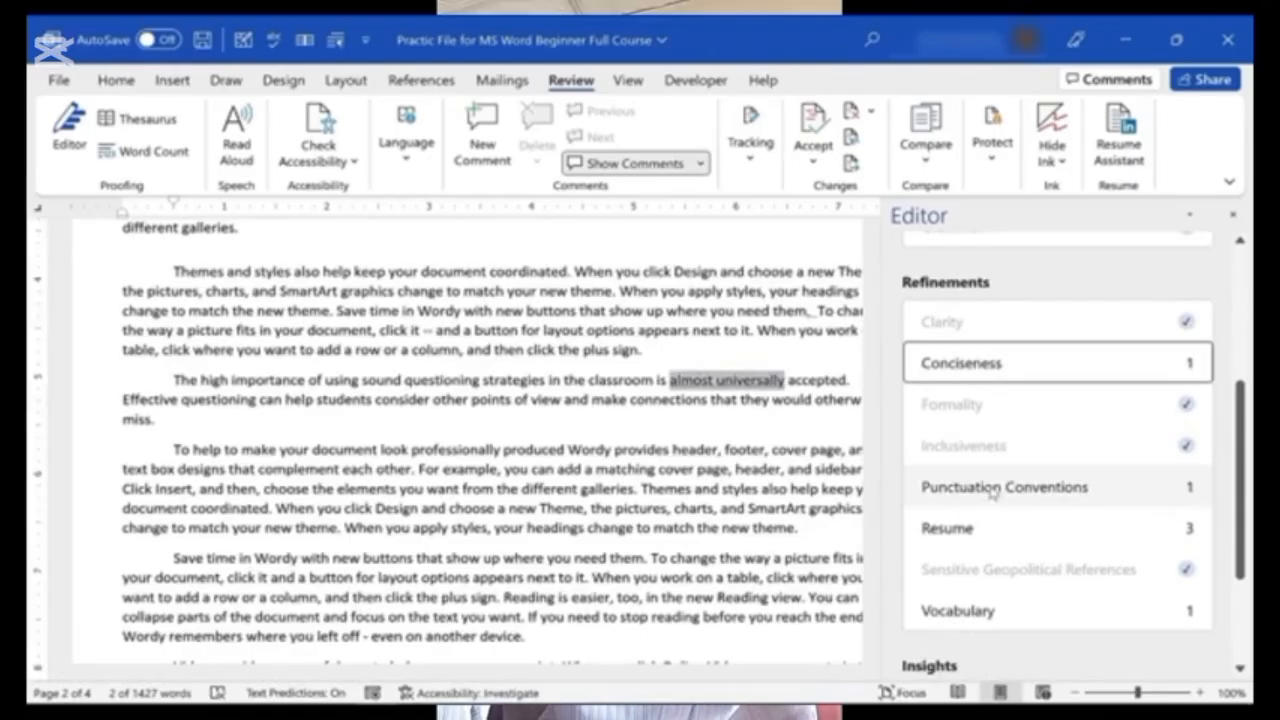
click(977, 620)
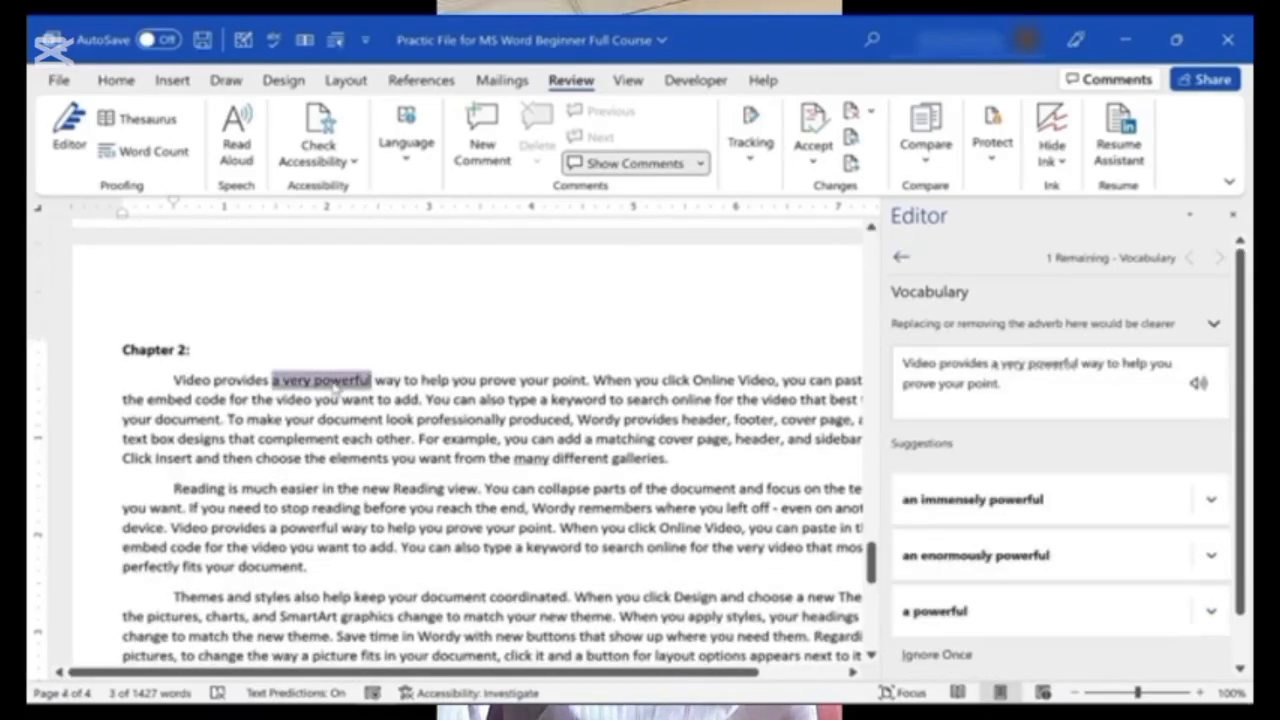
click(902, 258)
- Calculate the document stats, view the readability statistics, and close the Editor
drag(1242, 525, 1242, 592)
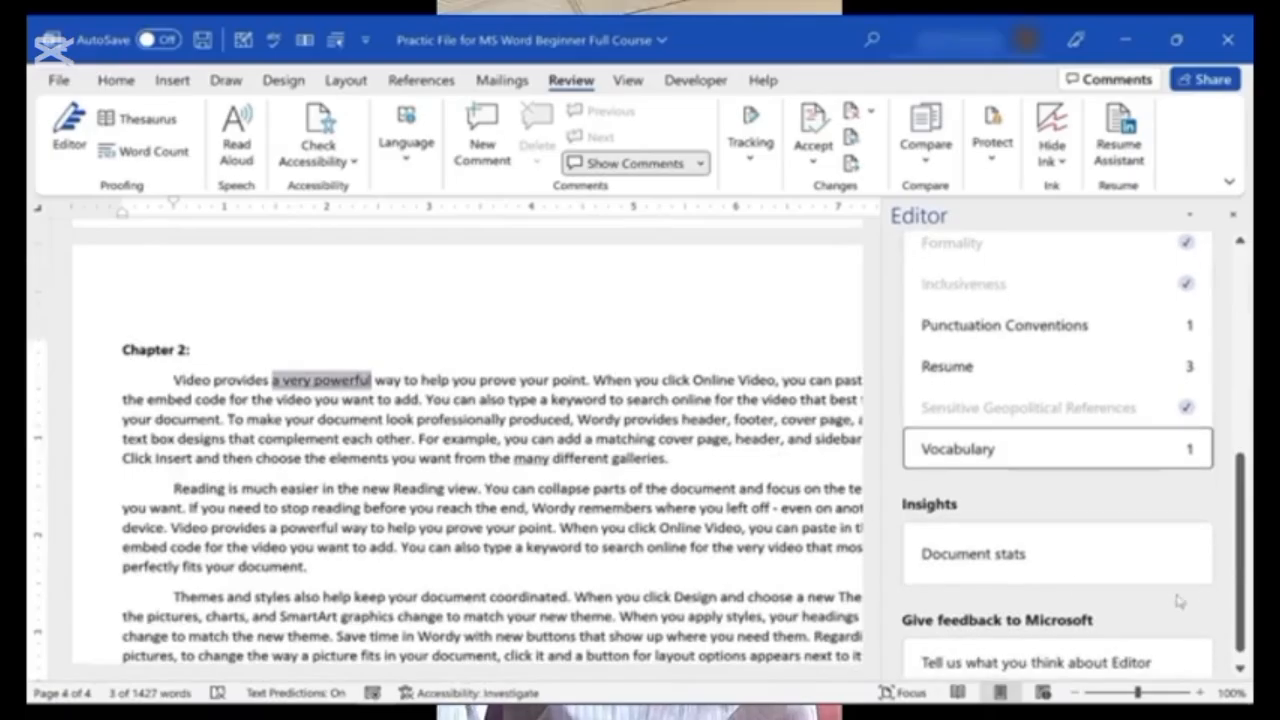
click(1003, 563)
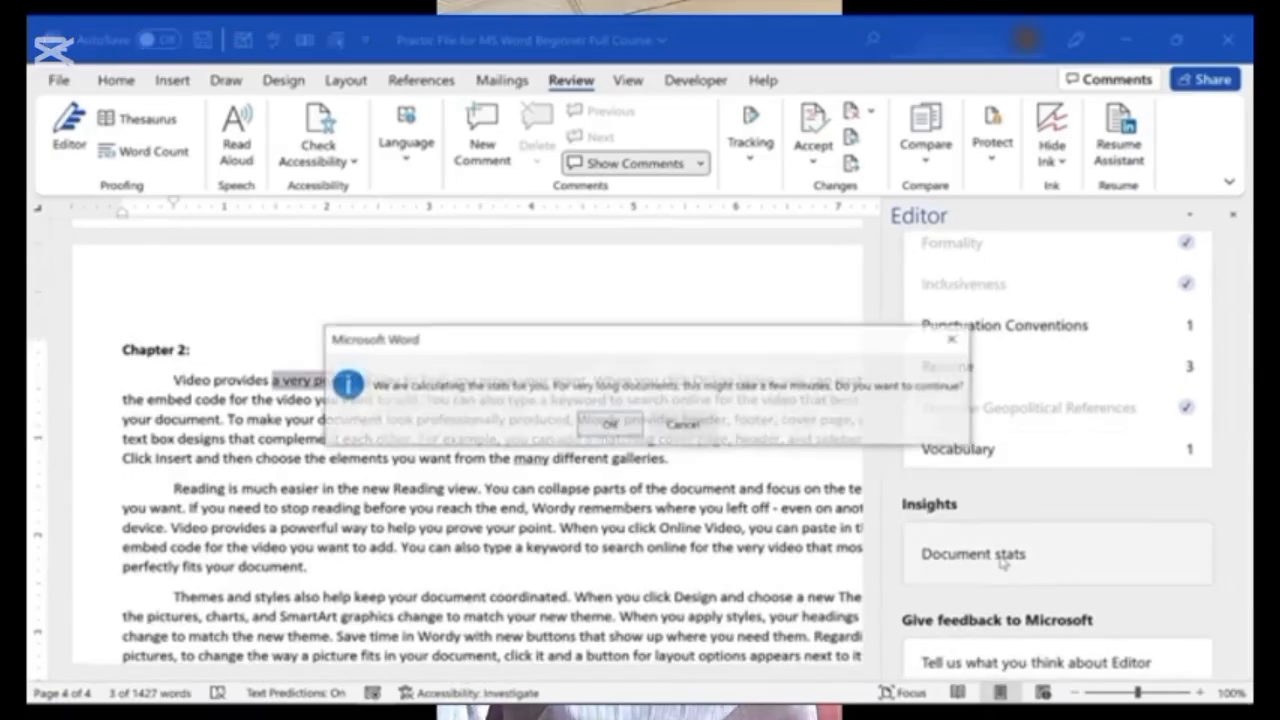
click(621, 424)
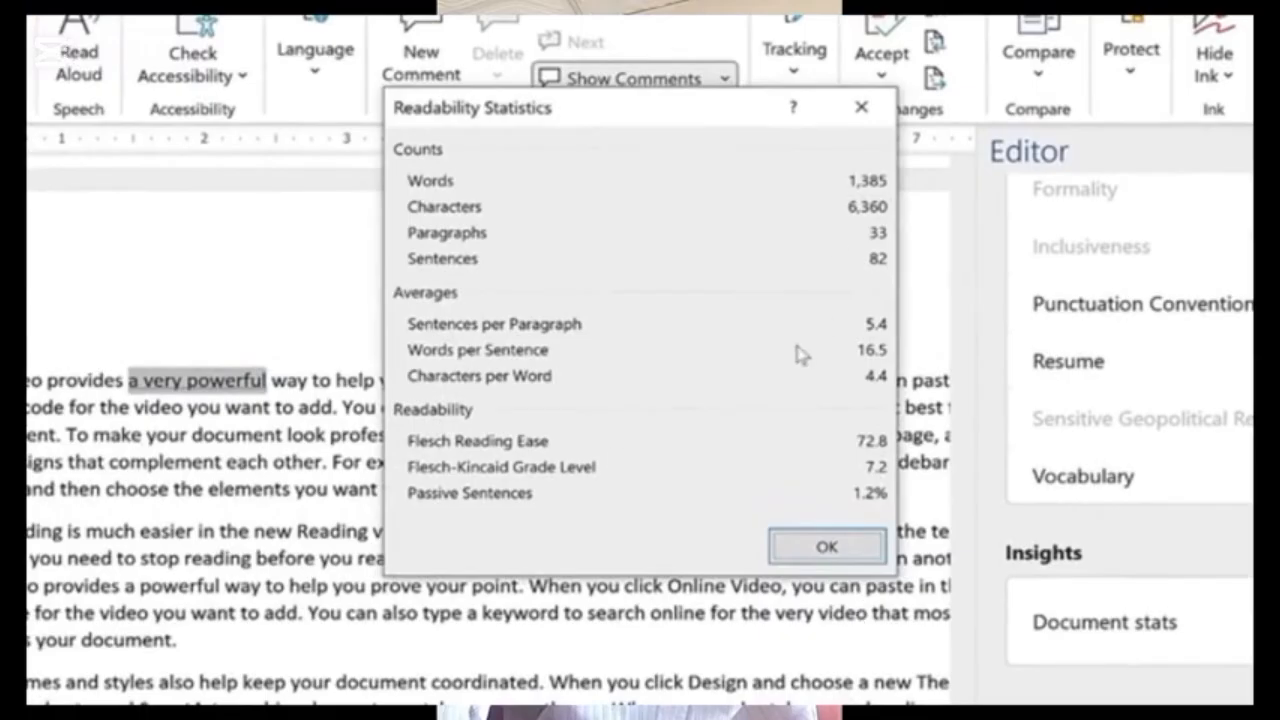
click(848, 563)
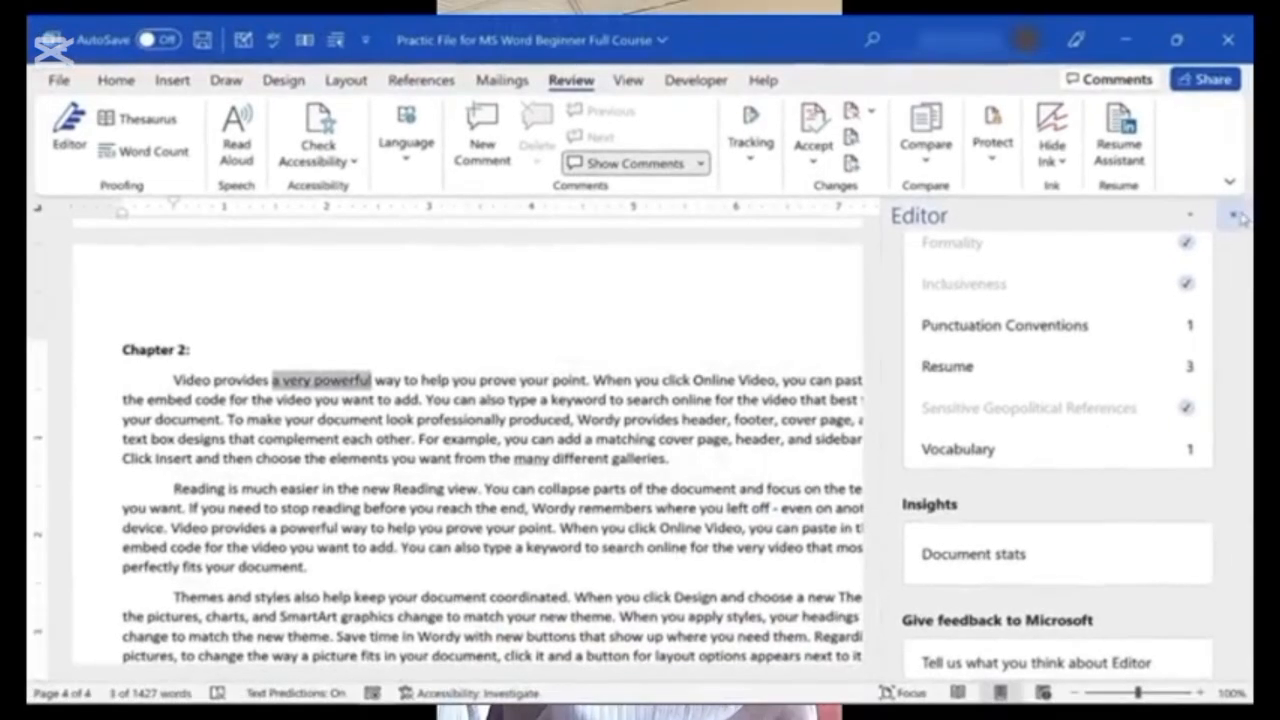
click(1235, 216)
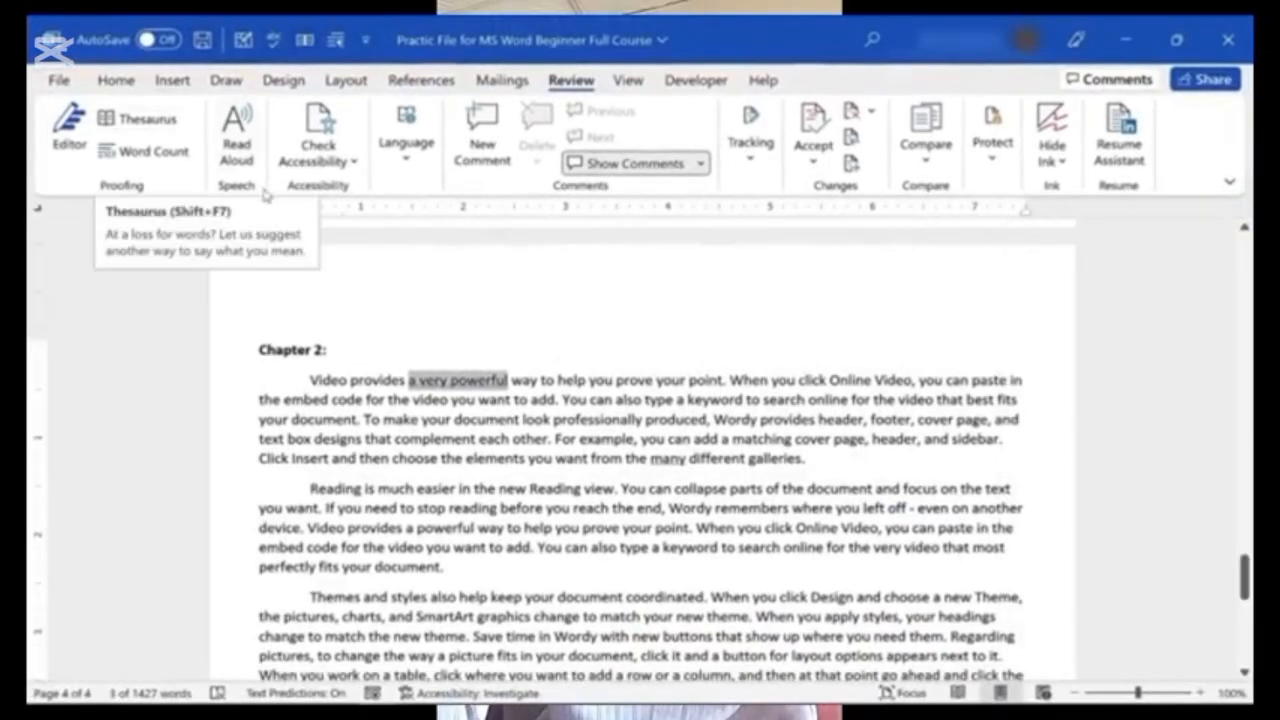
- Use the Thesaurus to replace "provides" before "header, footer" in Chapter 2's first paragraph with "offers", and close the Thesaurus
click(131, 121)
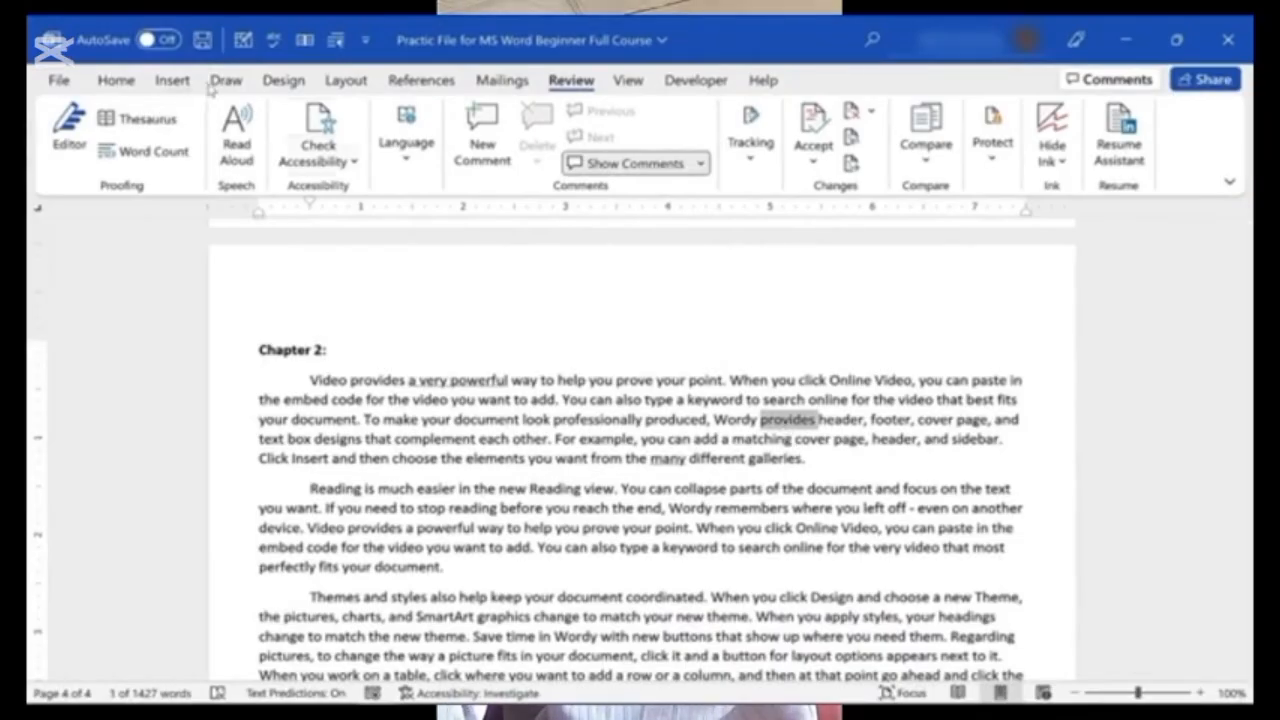
click(160, 128)
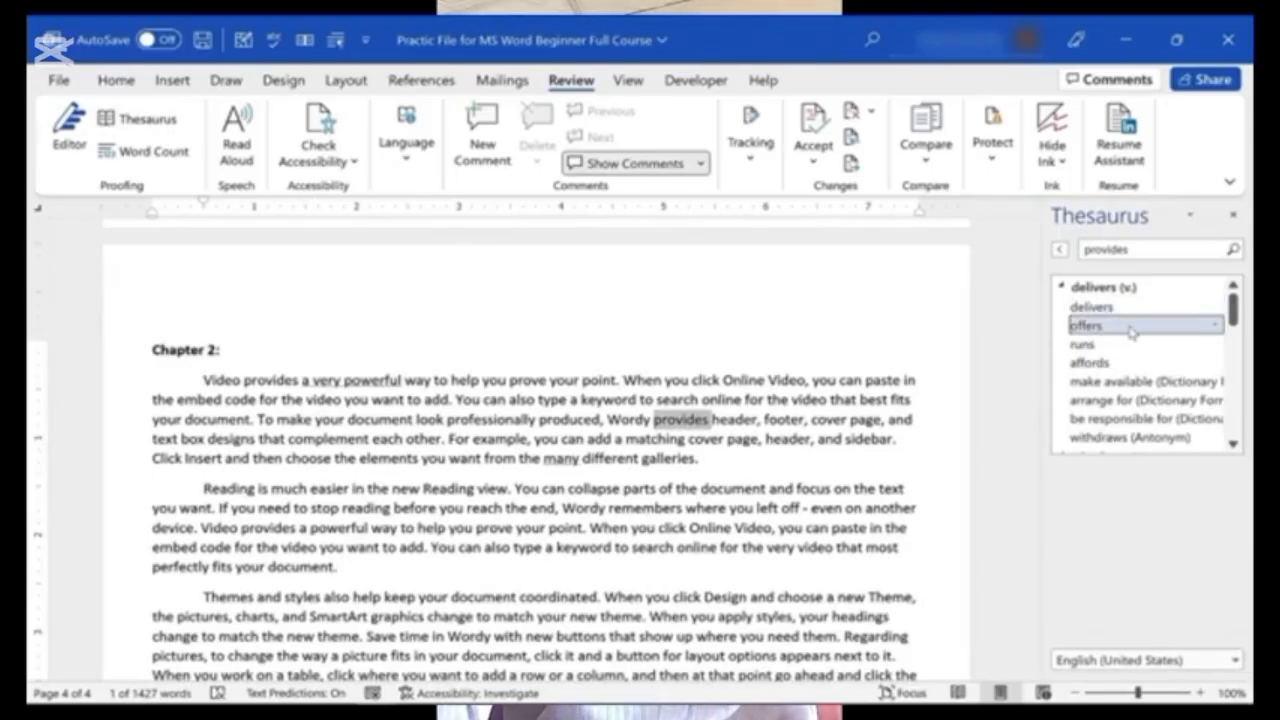
click(1217, 328)
click(1181, 350)
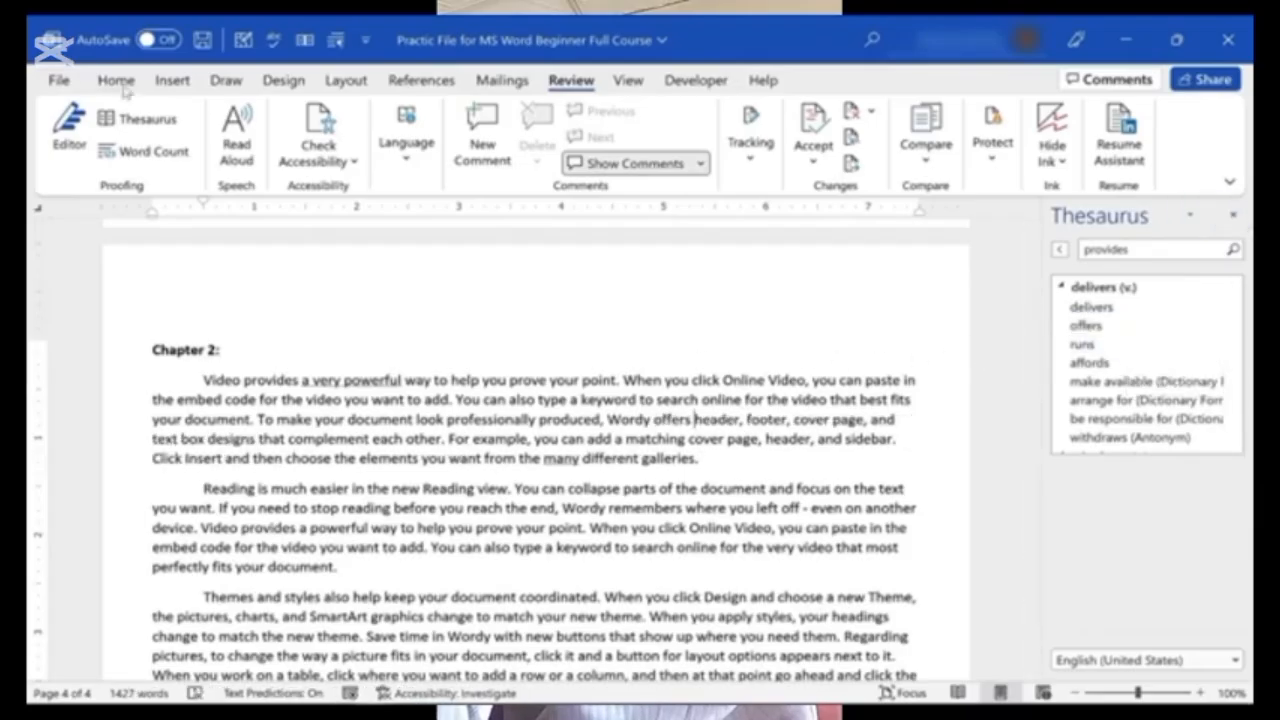
click(1235, 213)
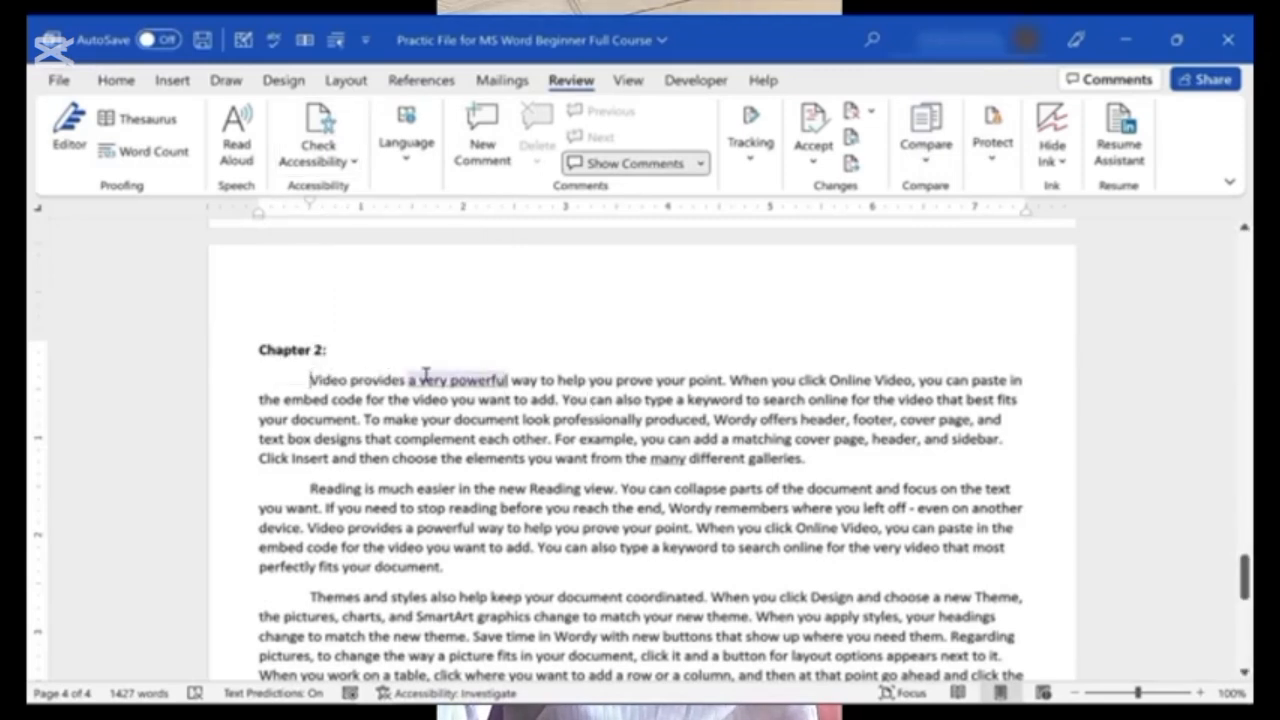
- Add a new line between the Chapter 2 heading and its first paragraph and enter the misspelling "teh" to demonstrate AutoCorrect
key(Return)
text(teh)
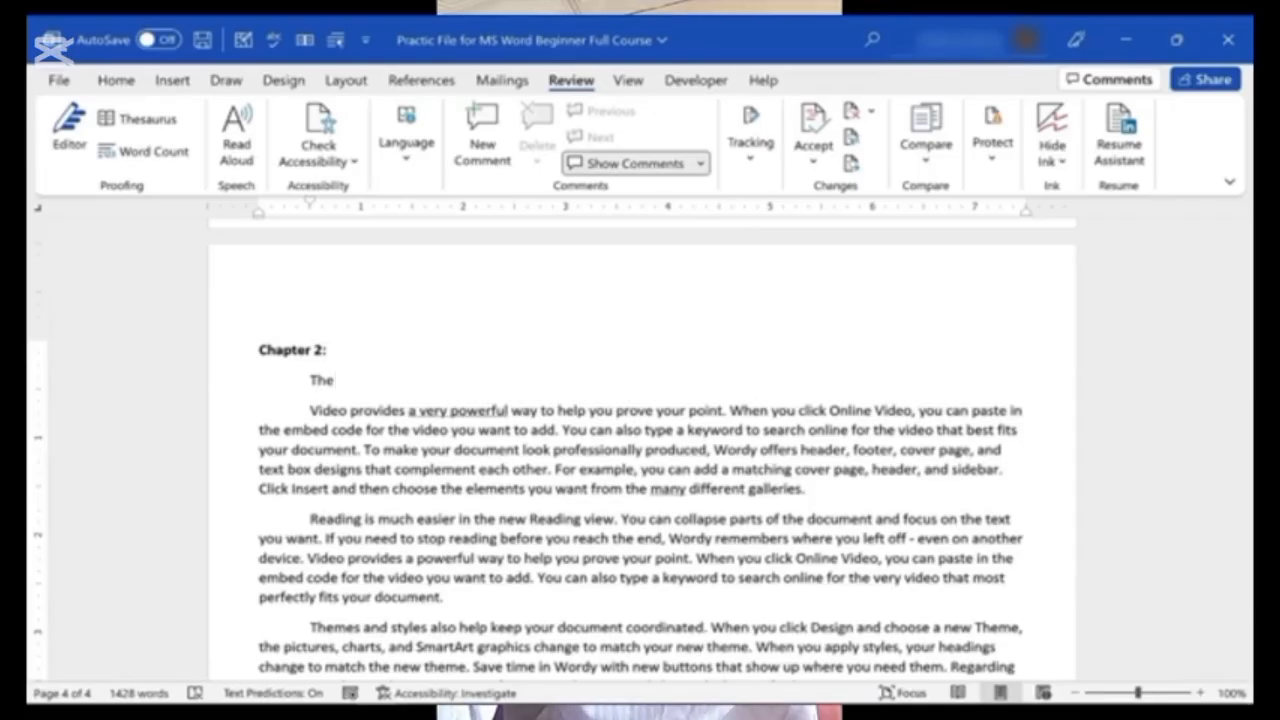
right_click(425, 376)
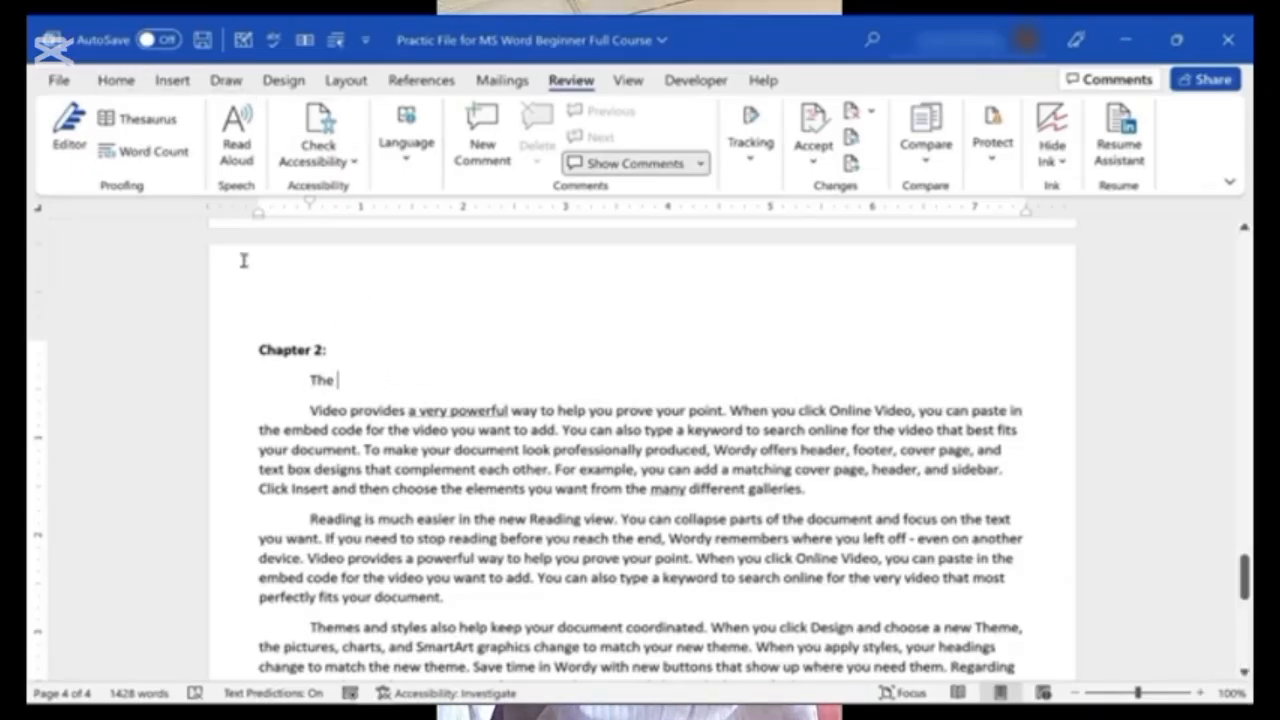
- Open the AutoCorrect options from the Proofing category of the Word options
click(57, 79)
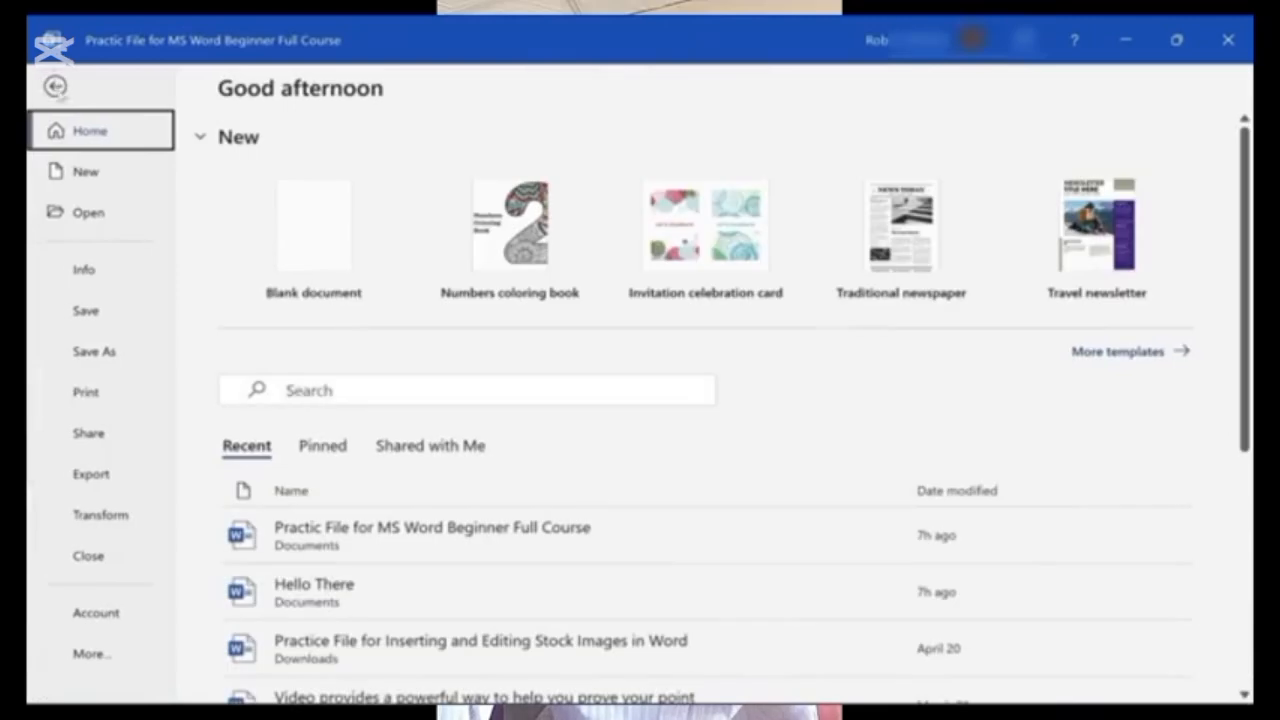
click(103, 655)
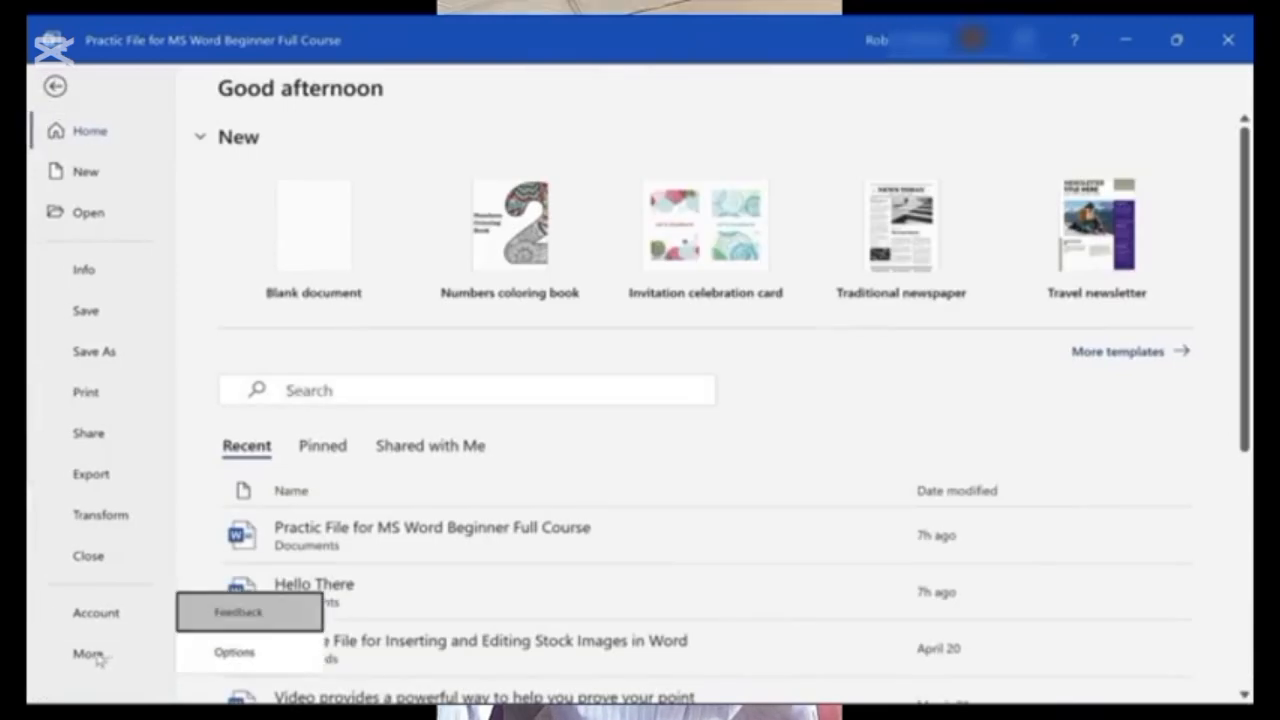
click(230, 651)
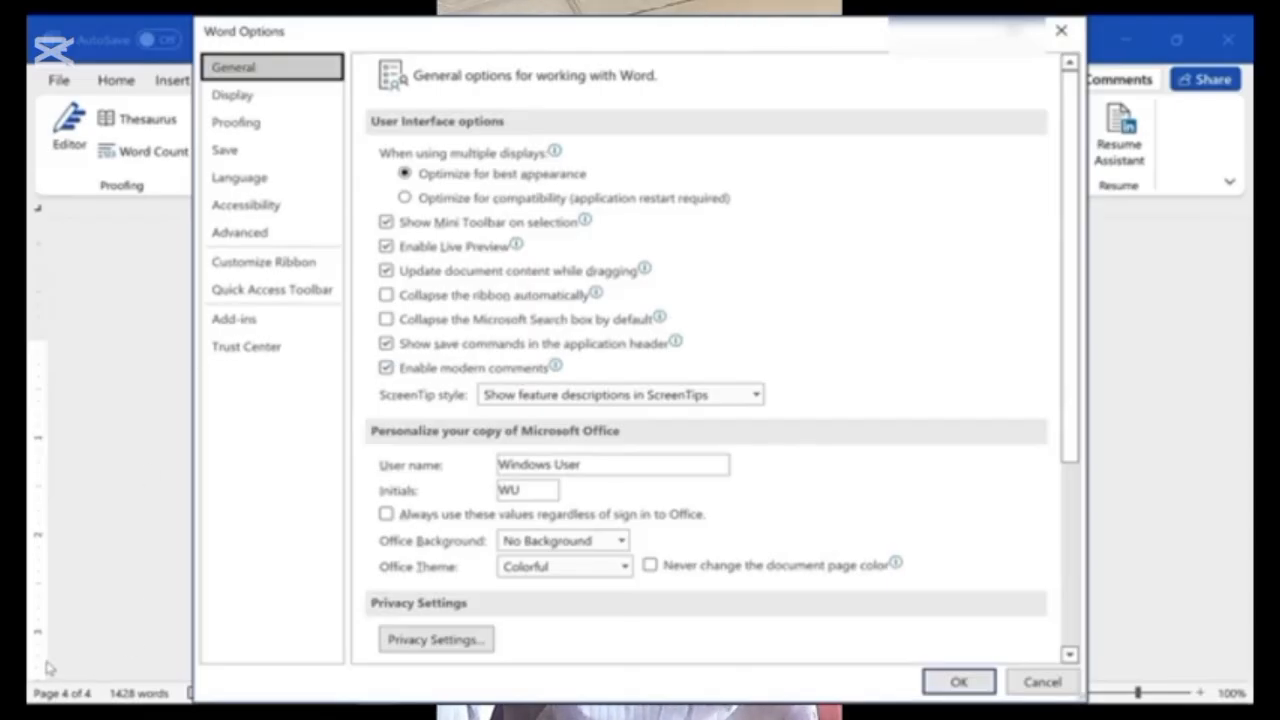
click(232, 128)
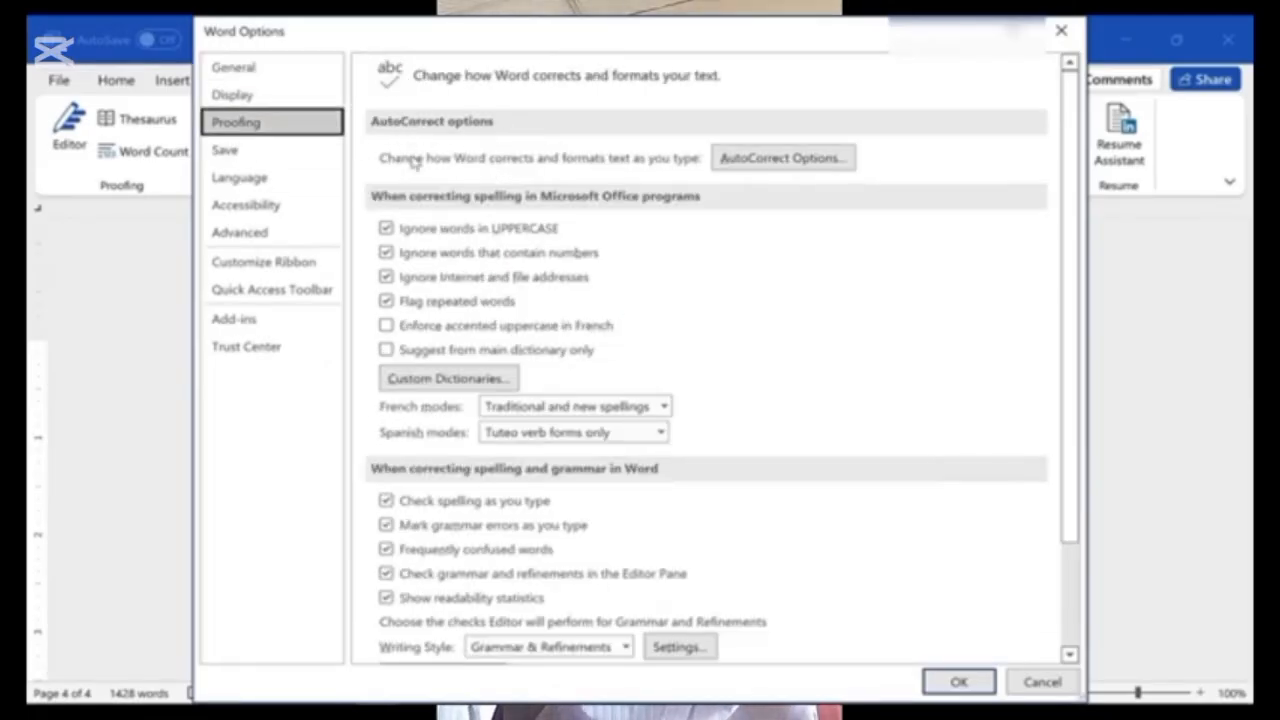
click(752, 160)
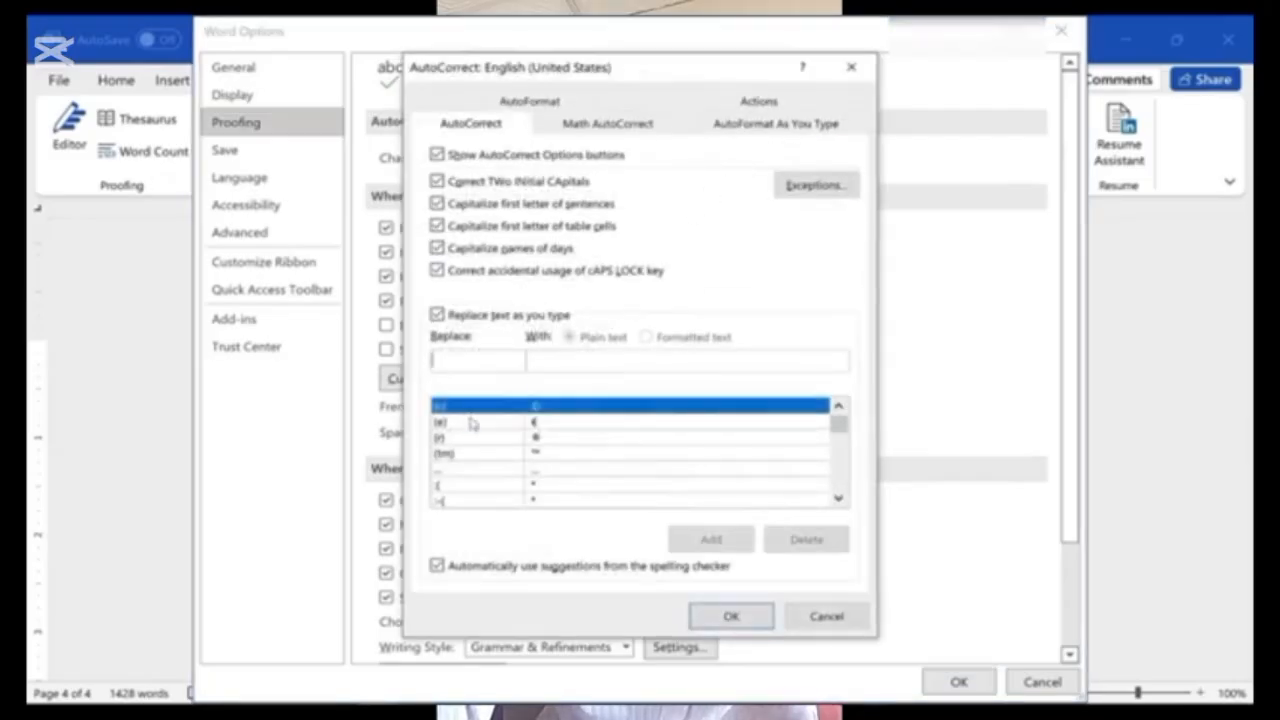
- Examine the AutoCorrect replacement entries for "abouta", "aboutthe" and "accesories"
scroll(480, 437, down, 6)
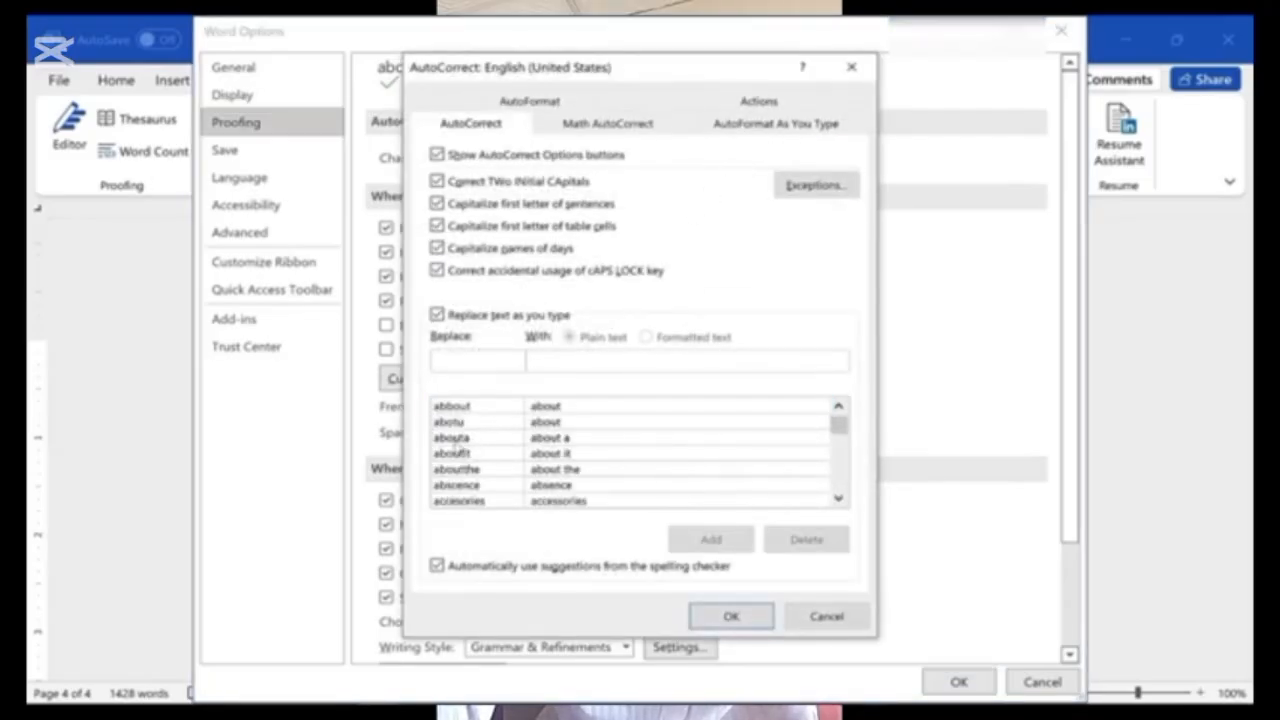
click(453, 440)
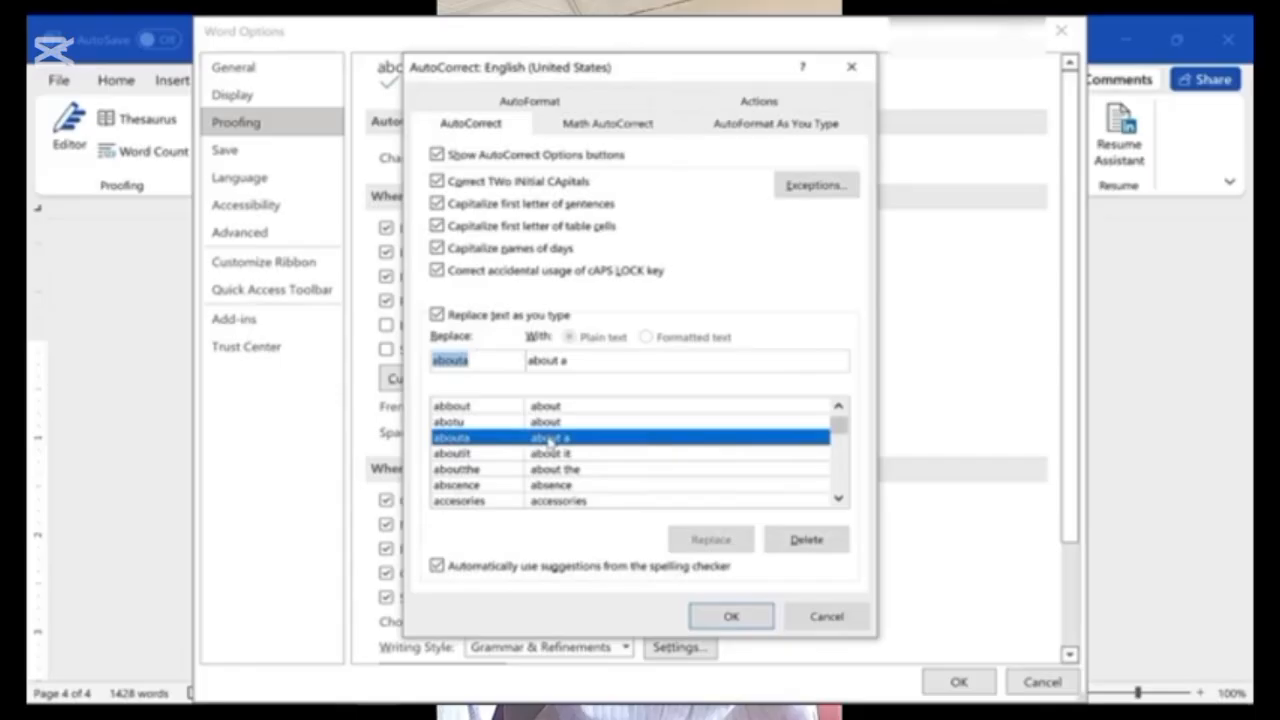
click(447, 472)
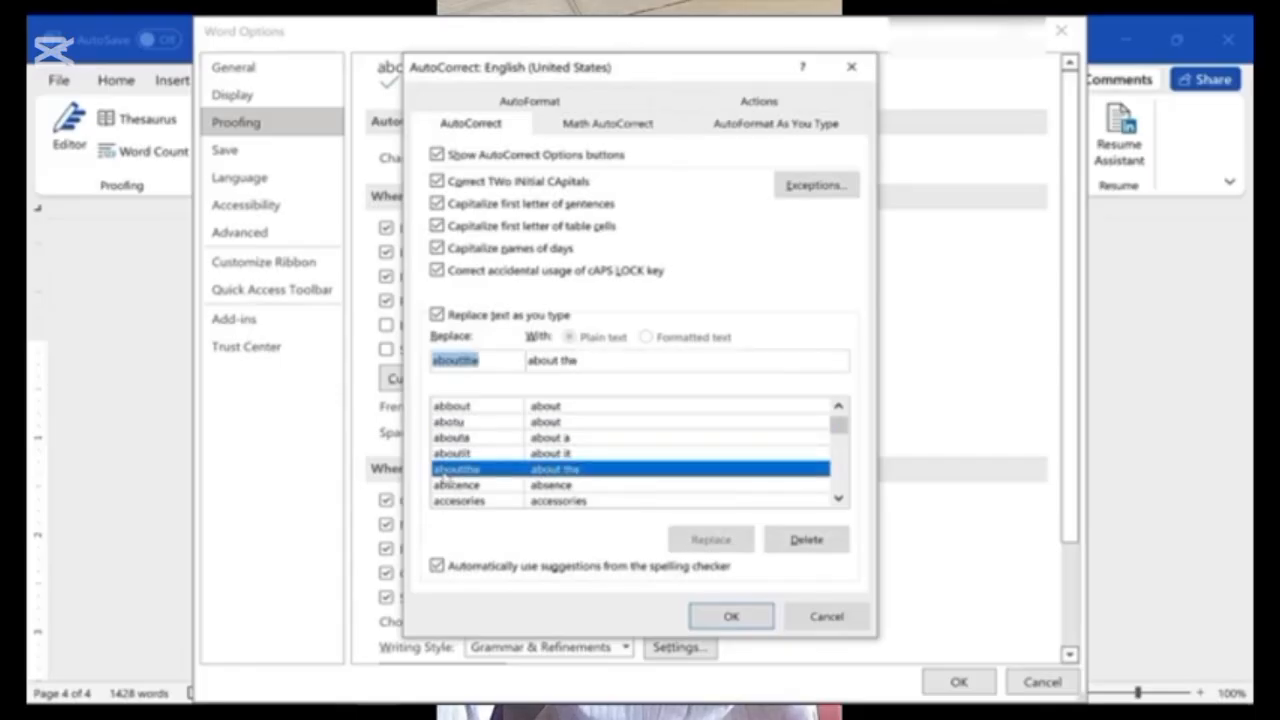
click(460, 501)
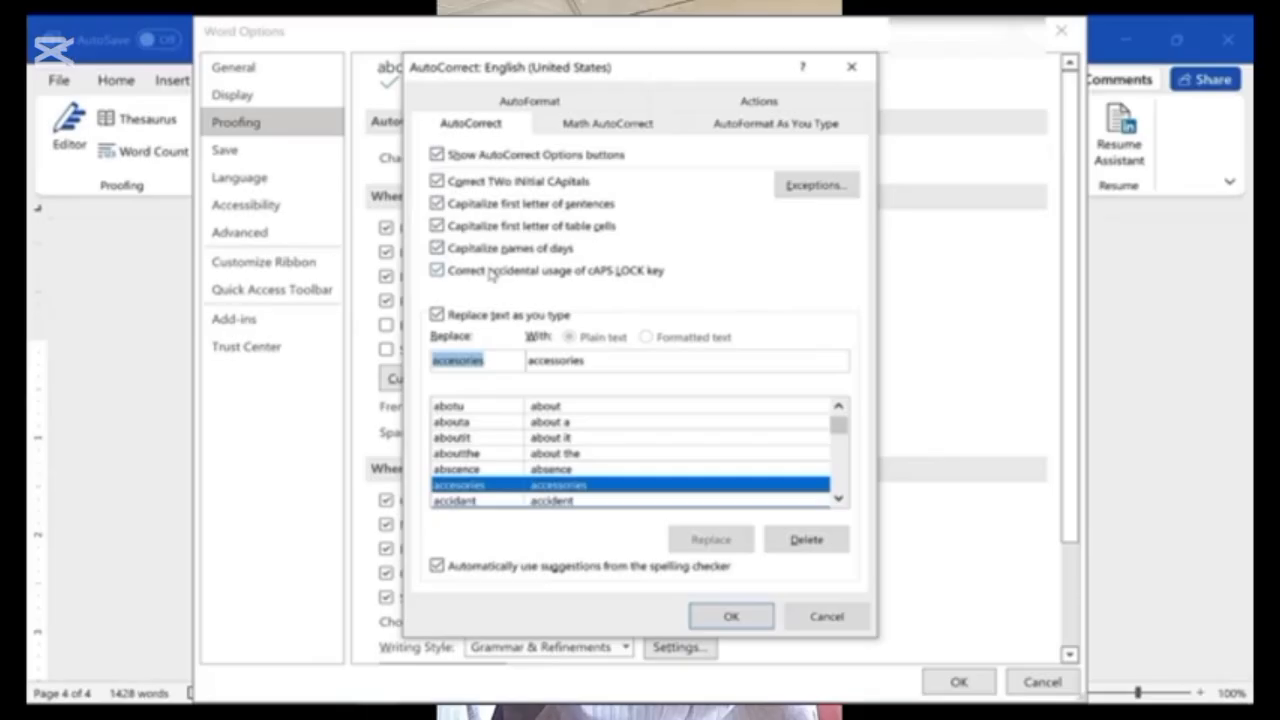
- Clear the Replace and With values, look up the AutoCorrect entry for "t4tas", and close the AutoCorrect dialog
click(499, 360)
drag(498, 358, 377, 347)
key(BackSpace)
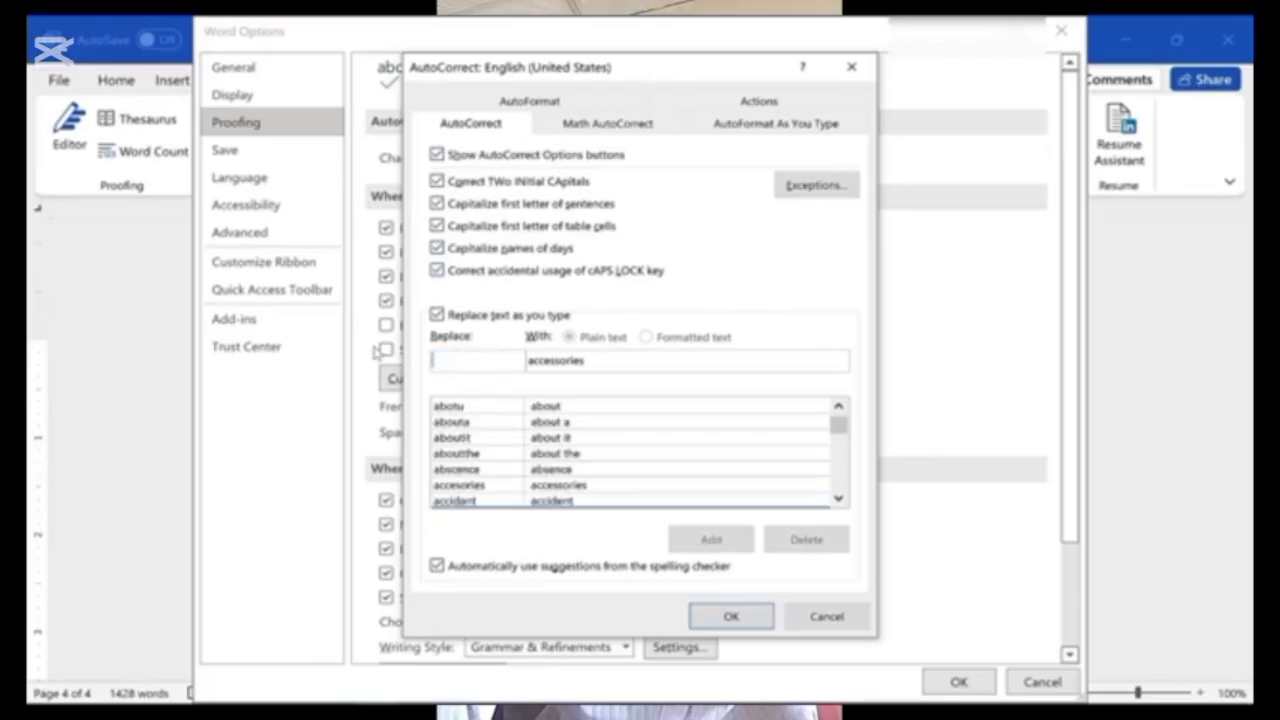
drag(624, 362, 466, 368)
key(BackSpace)
click(451, 364)
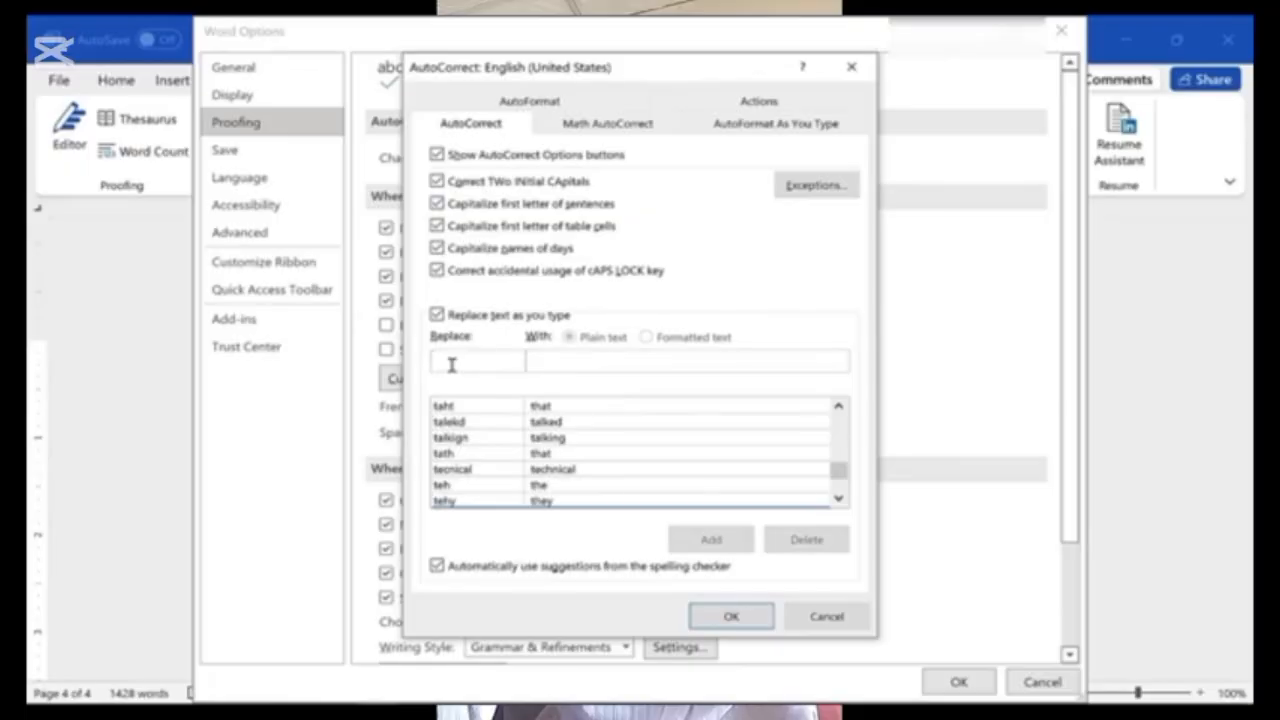
text(t)
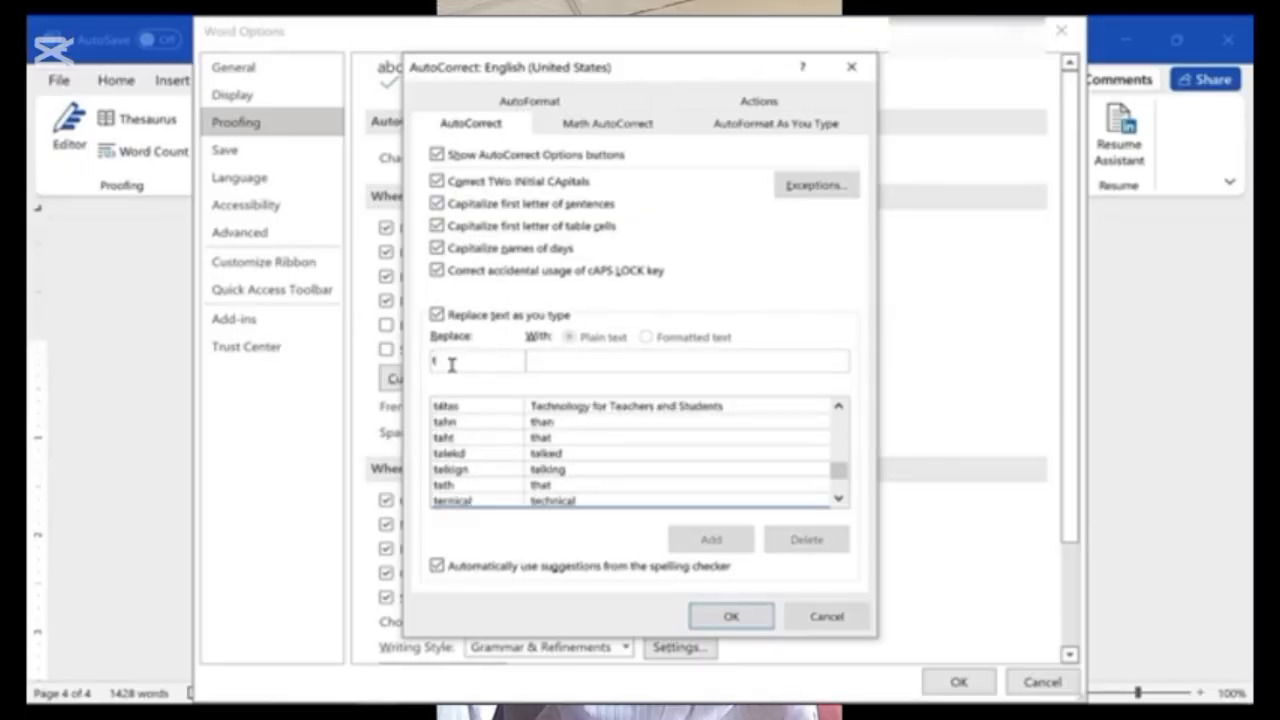
text(4tas)
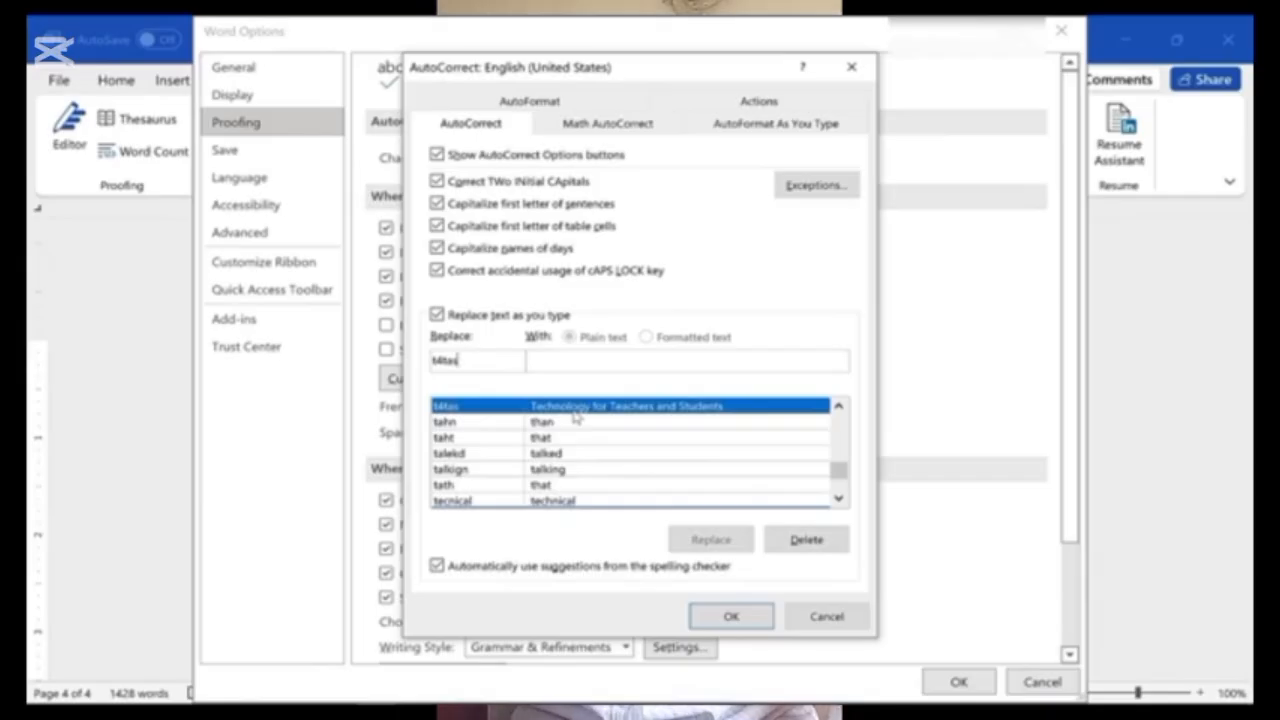
click(731, 616)
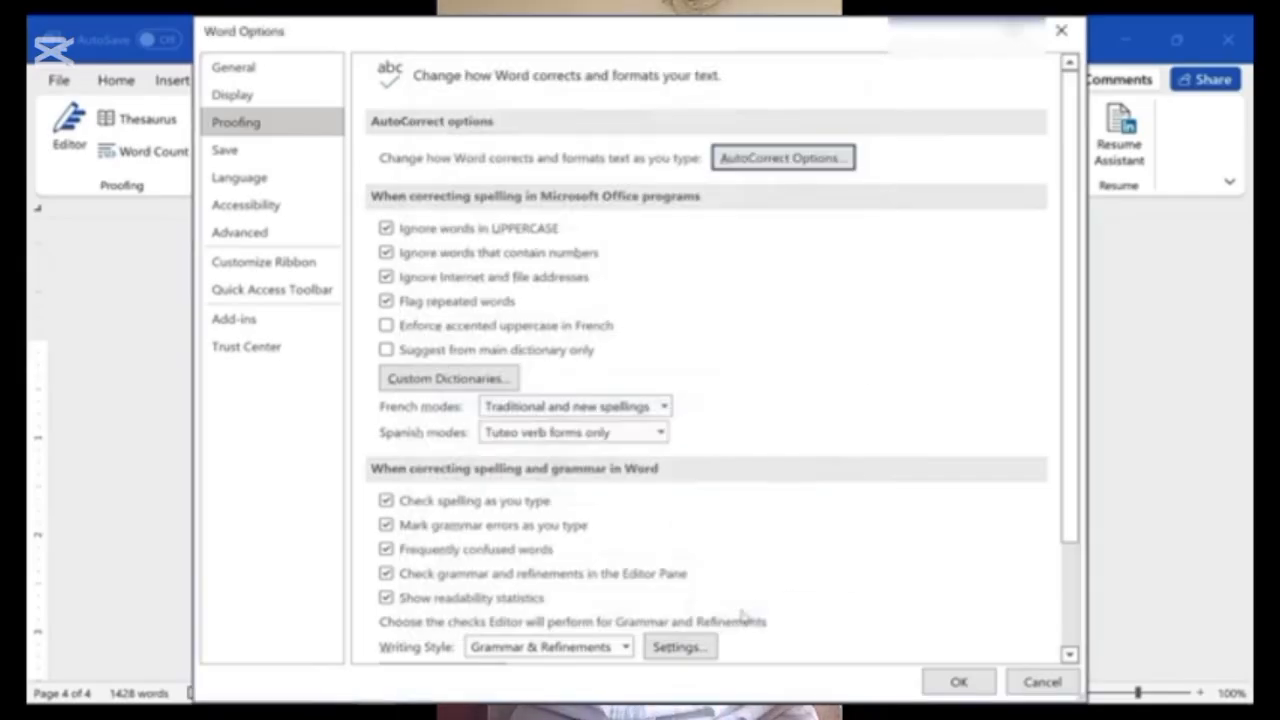
- Close the Word options and complete the line under Chapter 2 using the "t4tas" AutoCorrect shortcut, ending it with "channel is the best."
click(958, 681)
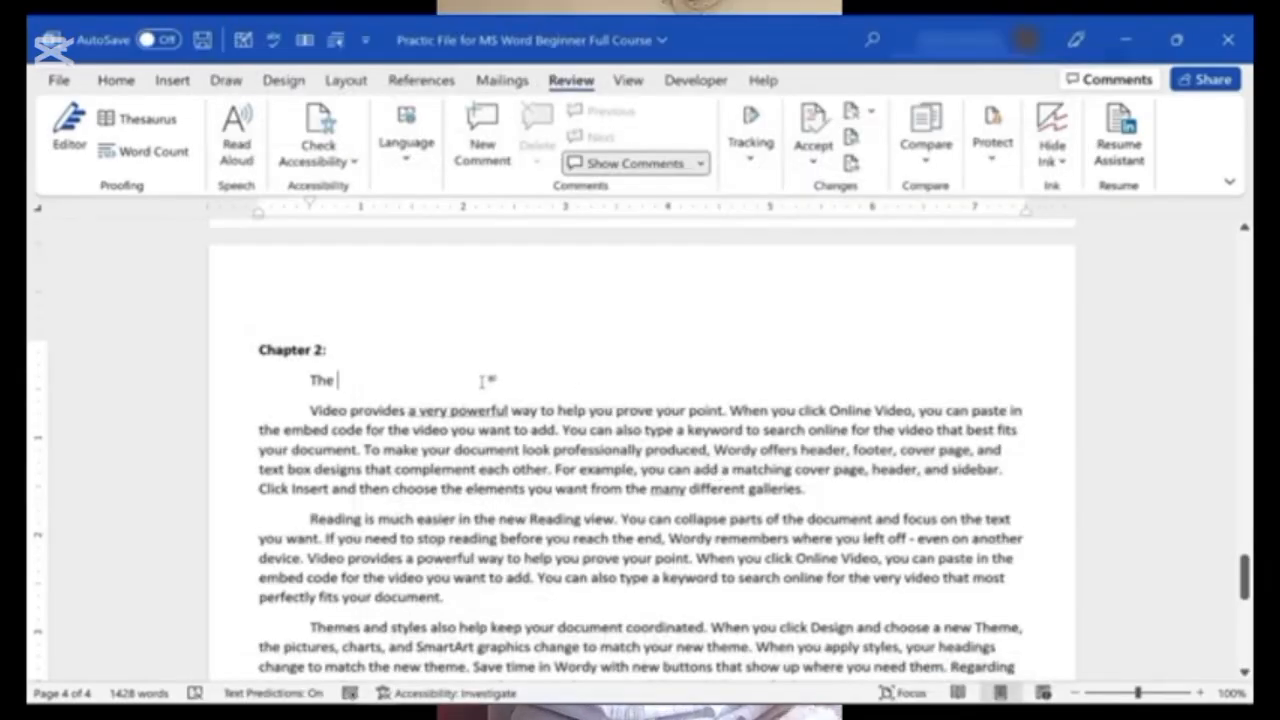
text(t4tas)
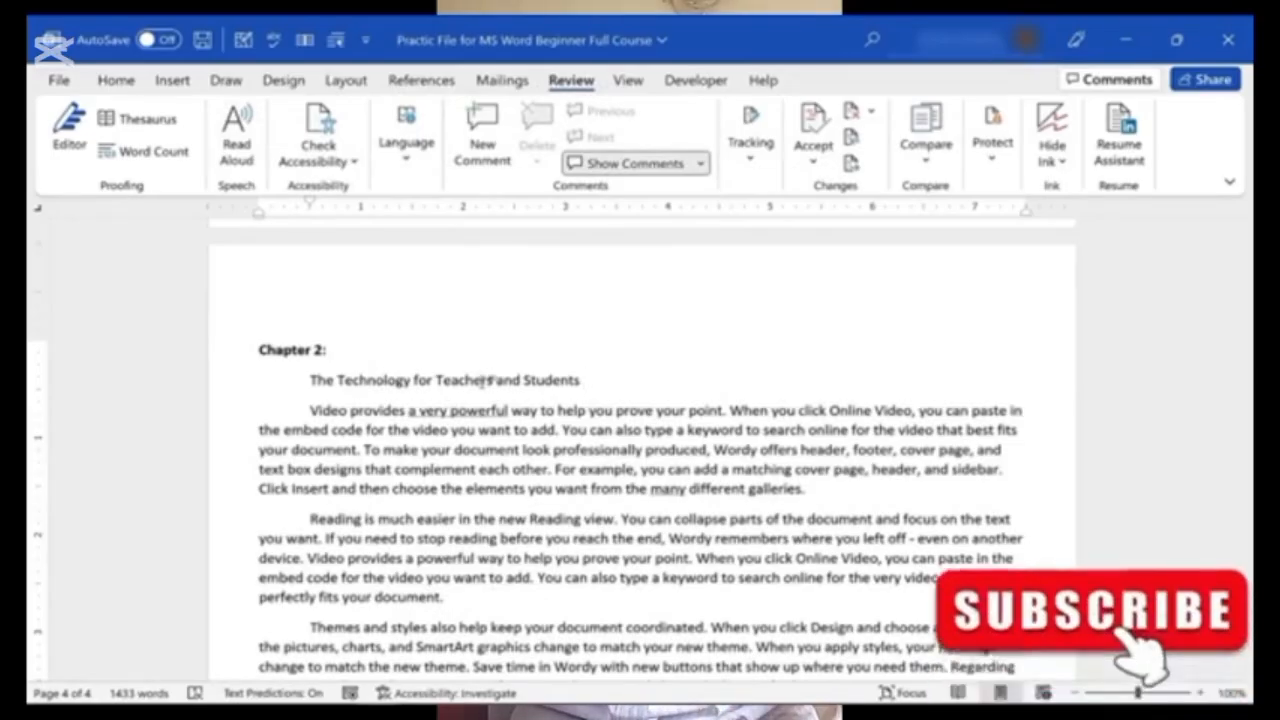
text(channel is the best.)
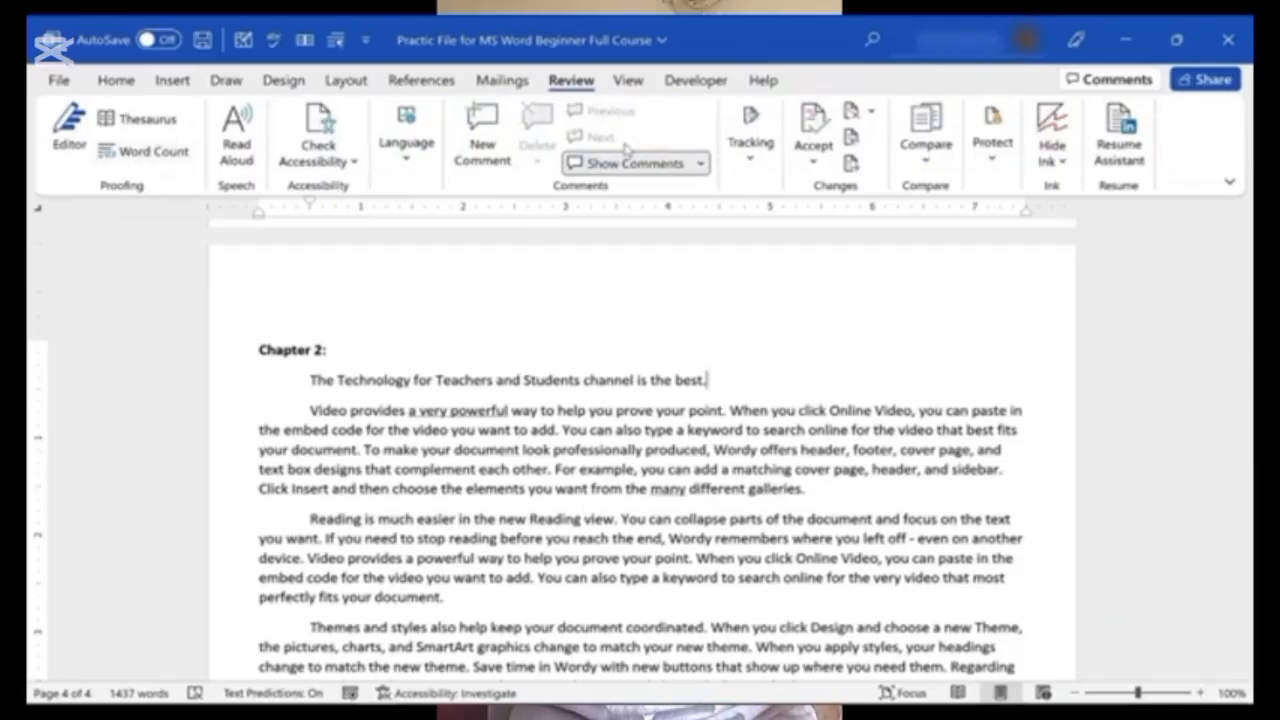
- Open the print preview of the document and view its cover page
drag(1244, 576, 1245, 378)
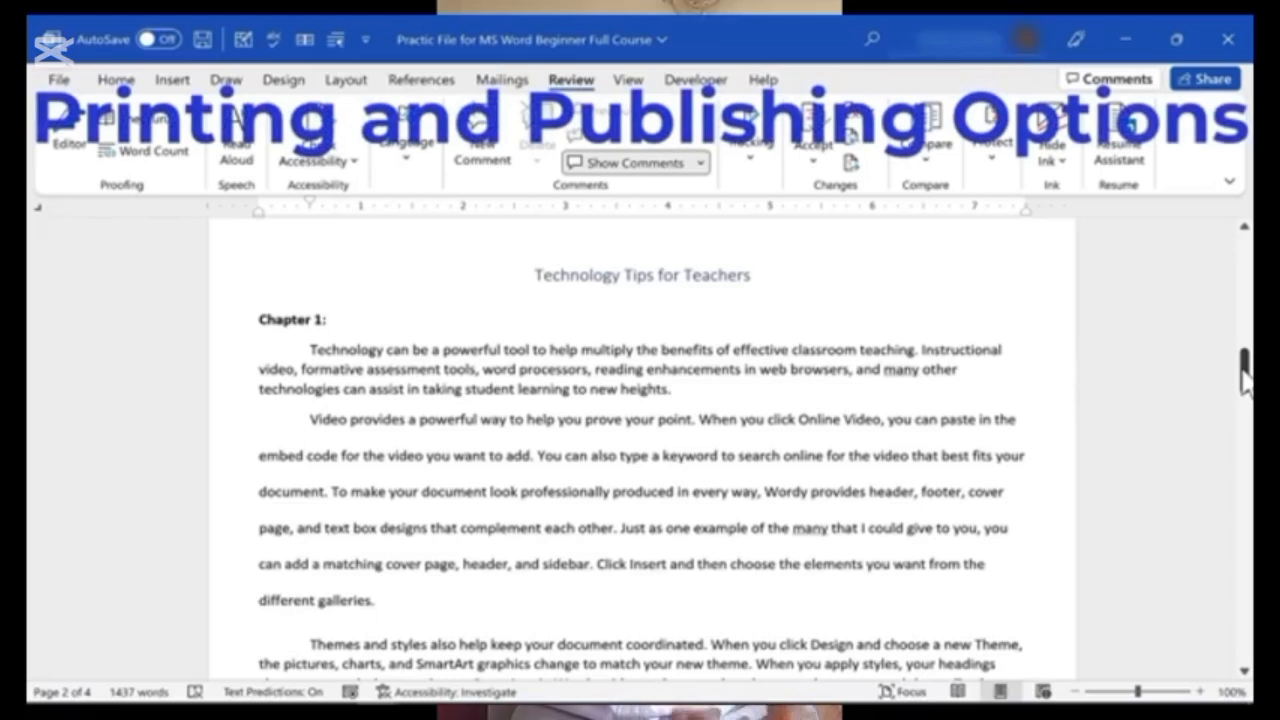
mouse_move(1245, 378)
mouse_down()
mouse_move(1245, 274)
mouse_move(1237, 362)
mouse_up()
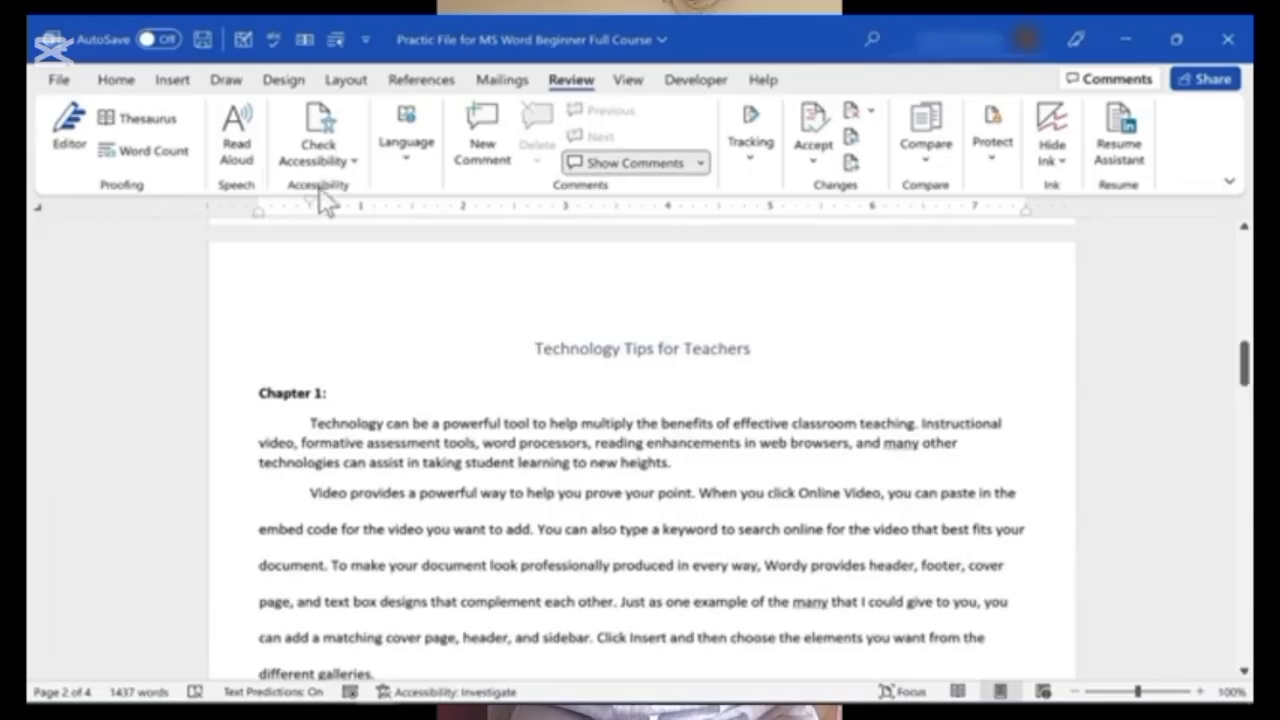
click(59, 80)
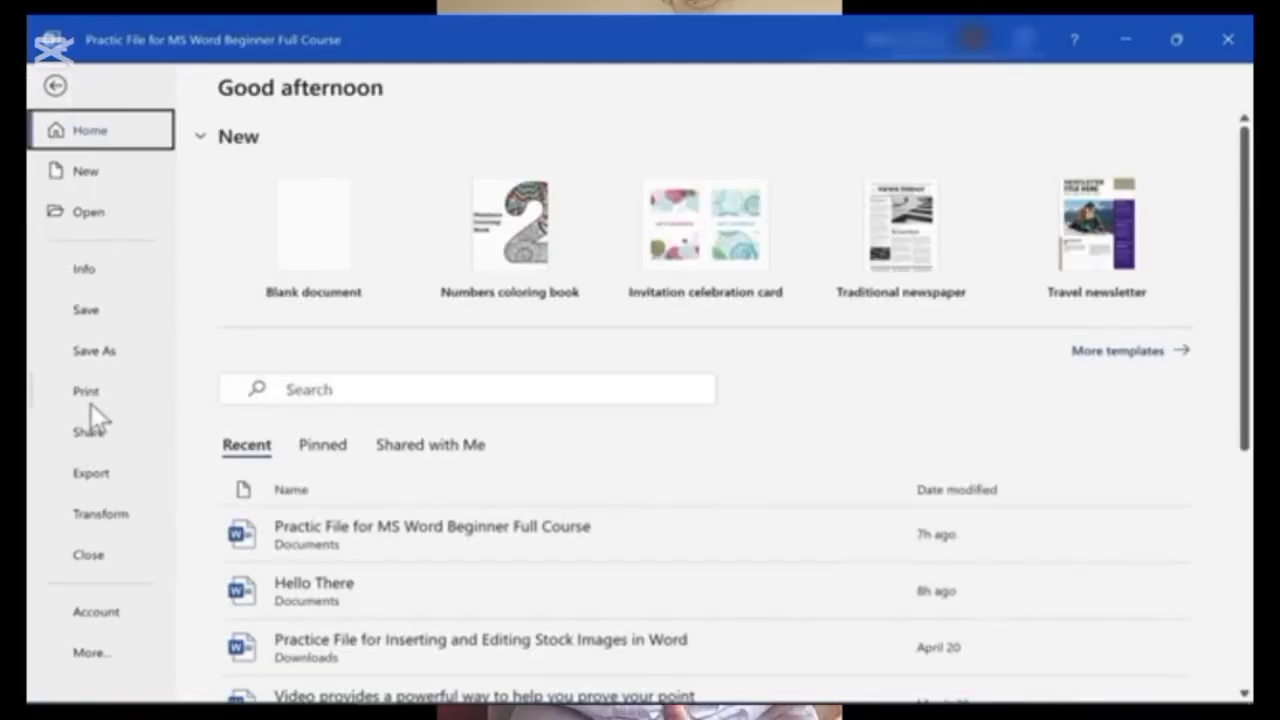
click(88, 394)
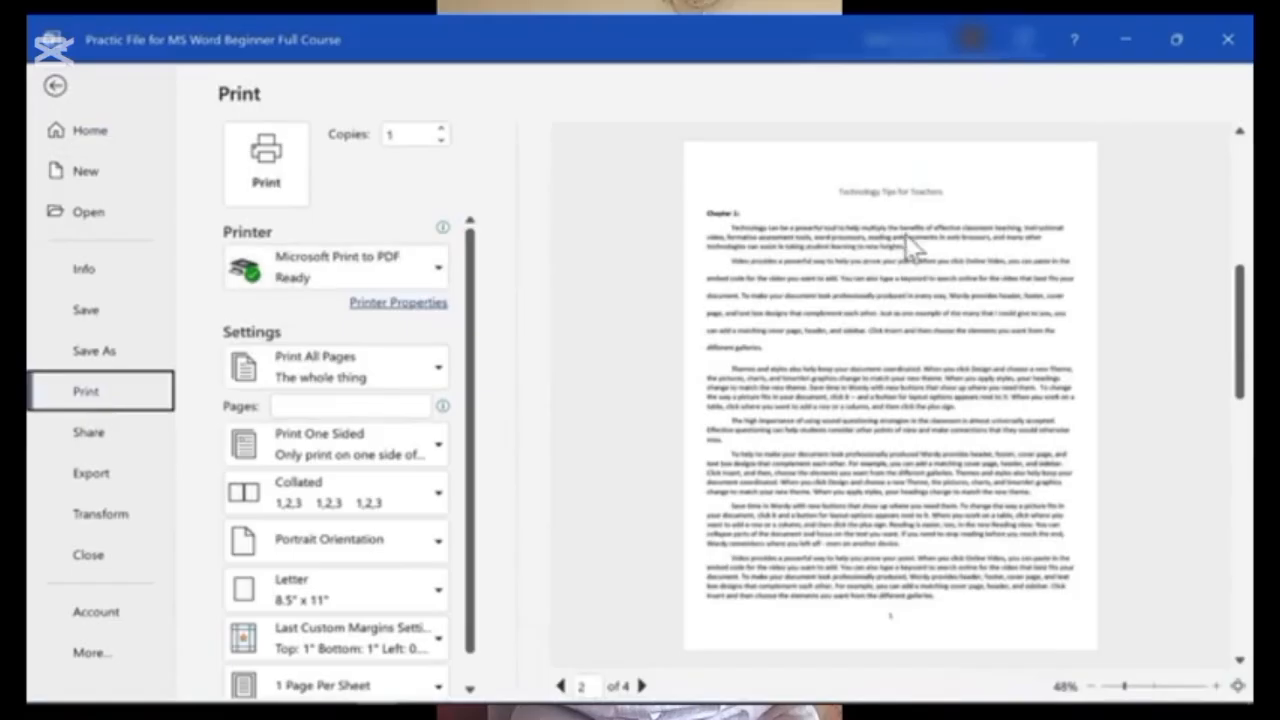
drag(1242, 305, 1242, 165)
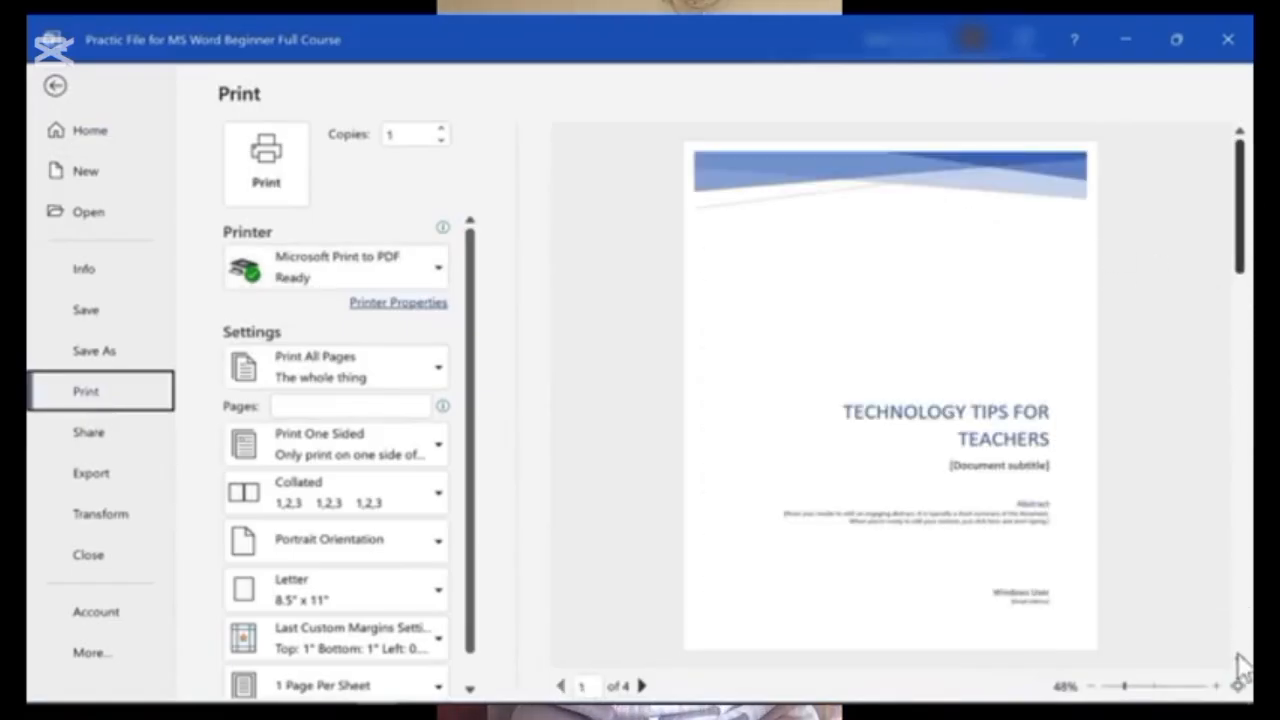
click(1240, 662)
click(1240, 662)
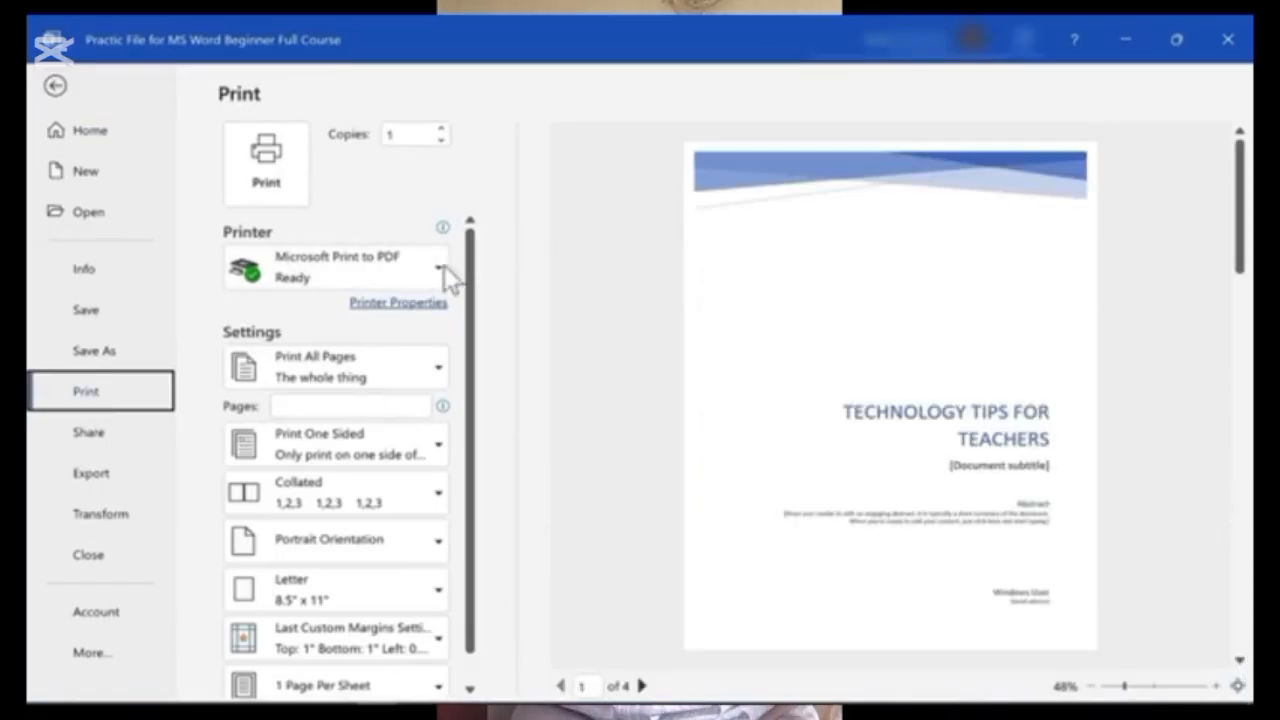
- Examine the available printers and the choices for which pages to print
click(435, 268)
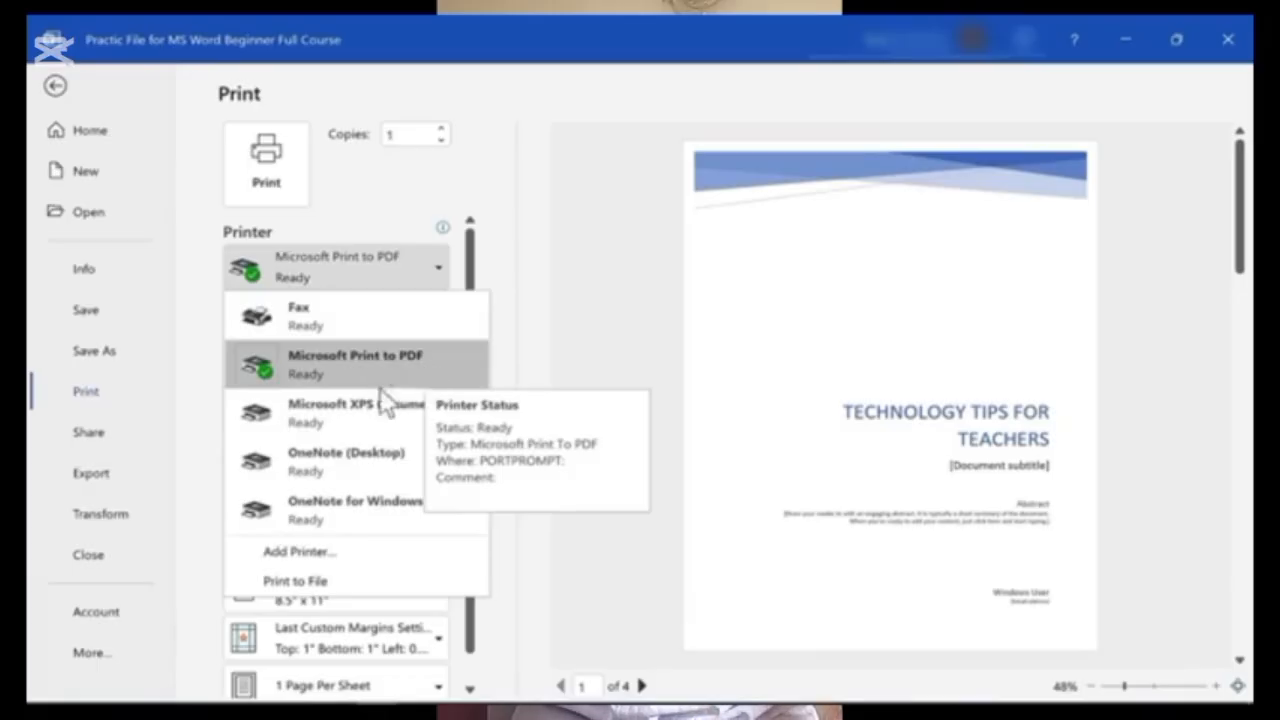
click(411, 199)
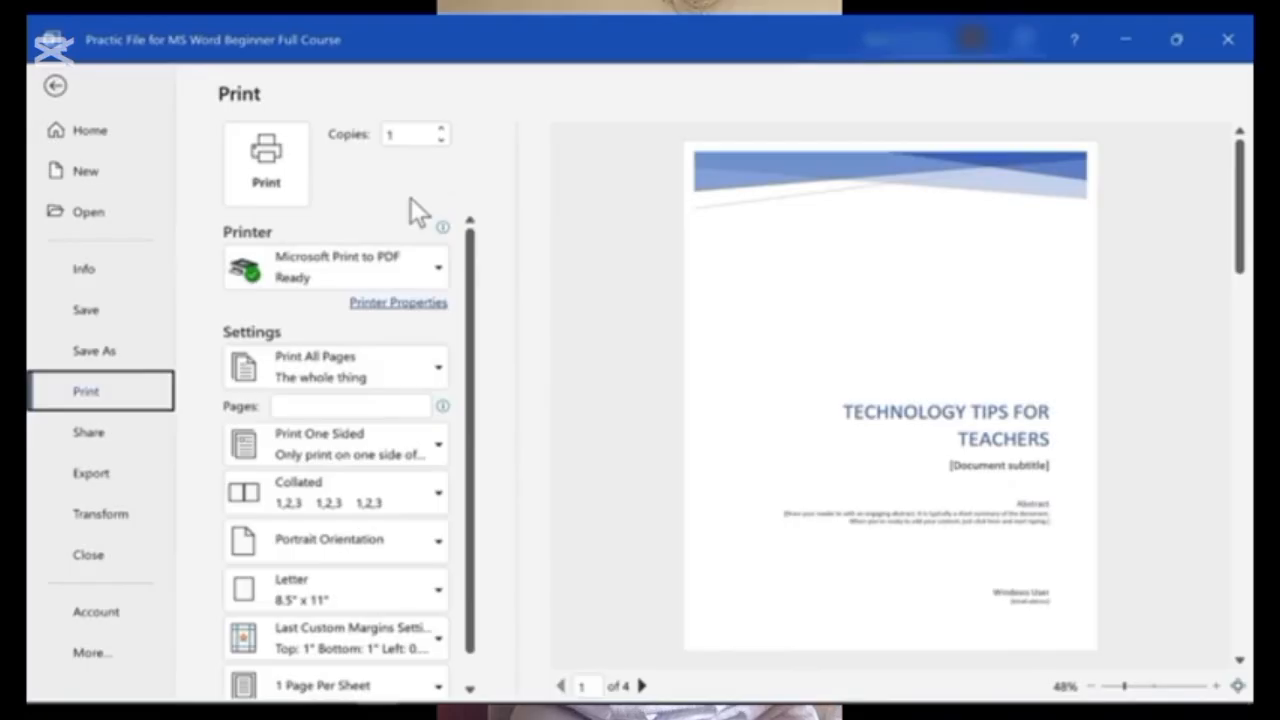
click(437, 271)
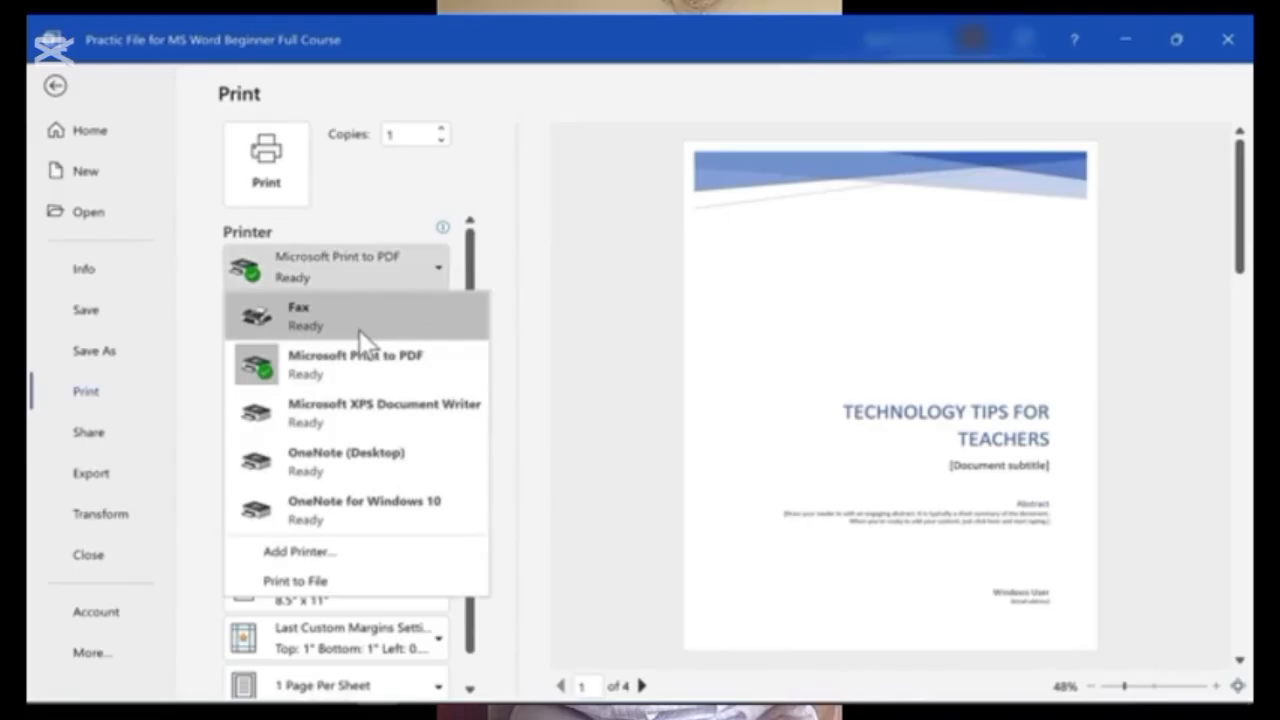
click(505, 199)
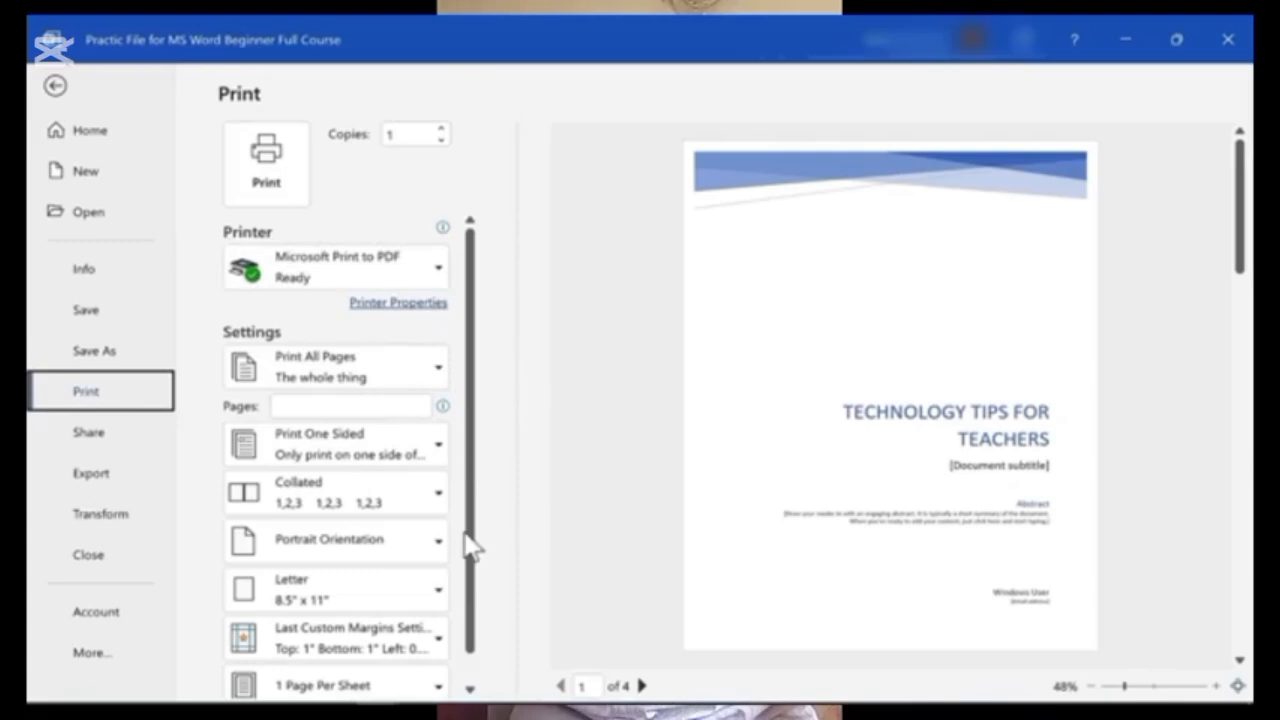
click(432, 370)
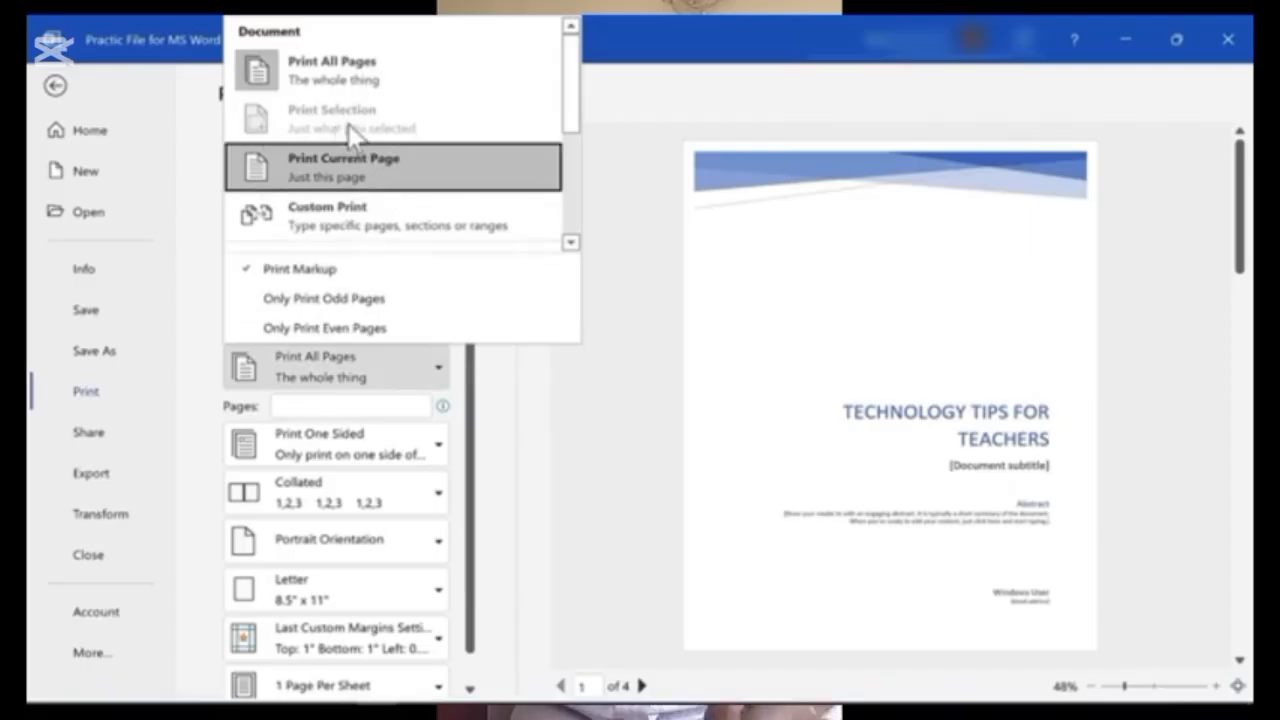
click(598, 430)
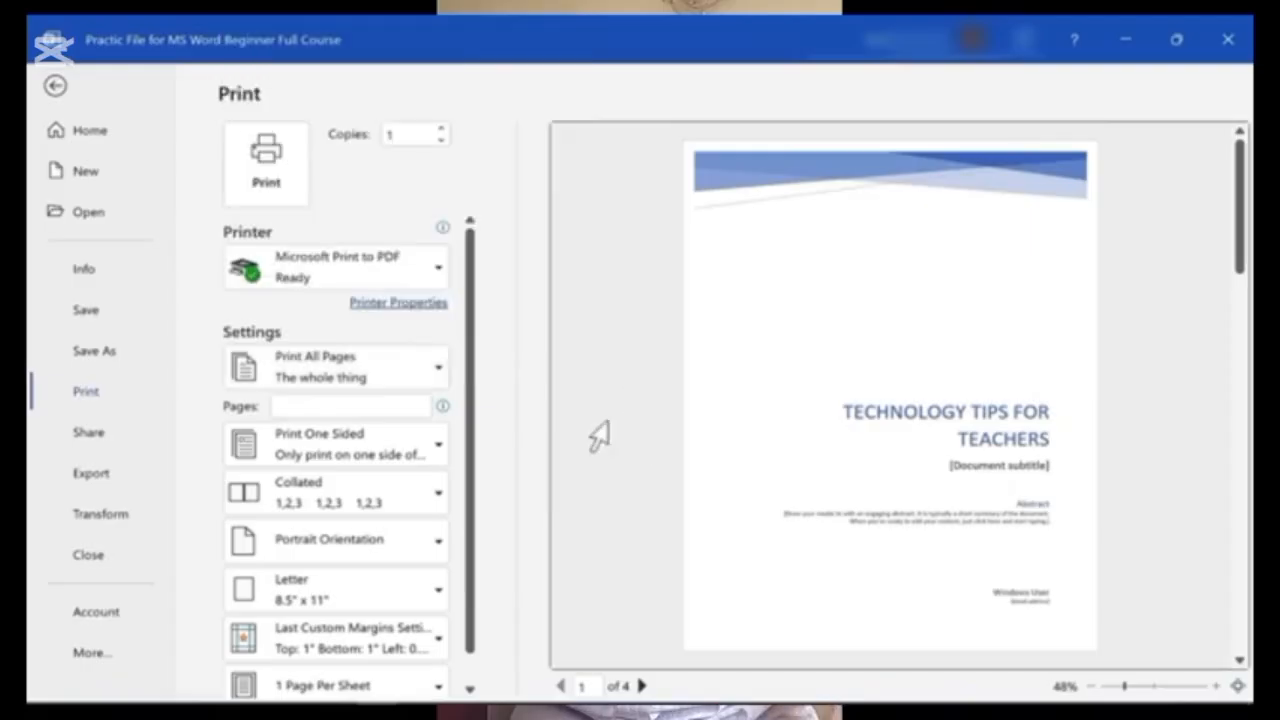
- Select the Chapter 2 text, try the Print Selection range for it, and restore Print All Pages
click(55, 87)
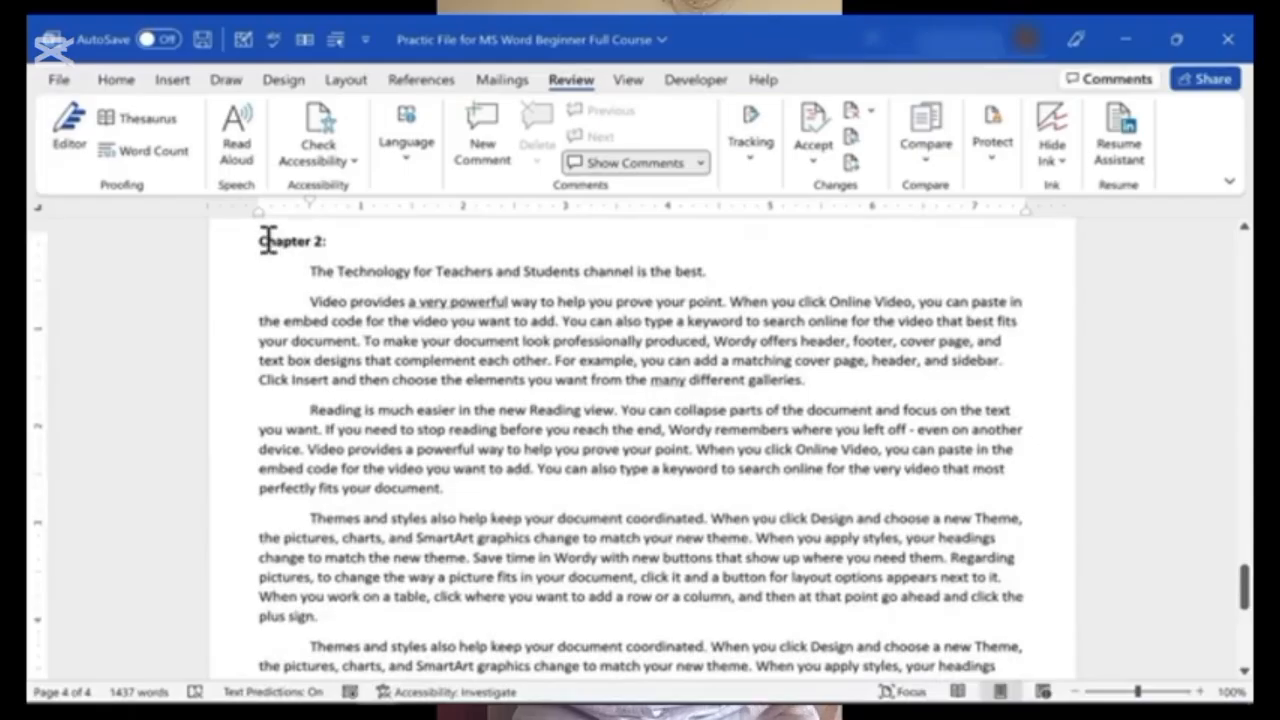
drag(264, 241, 1014, 661)
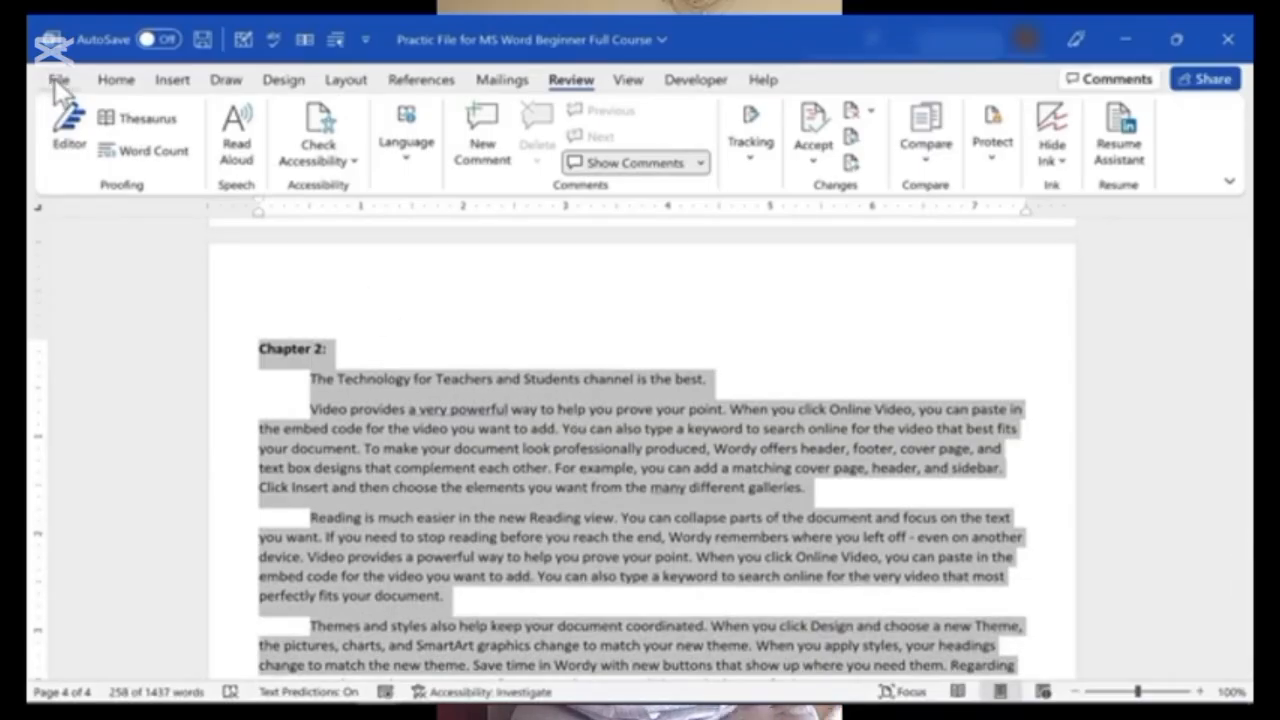
key(ctrl+p)
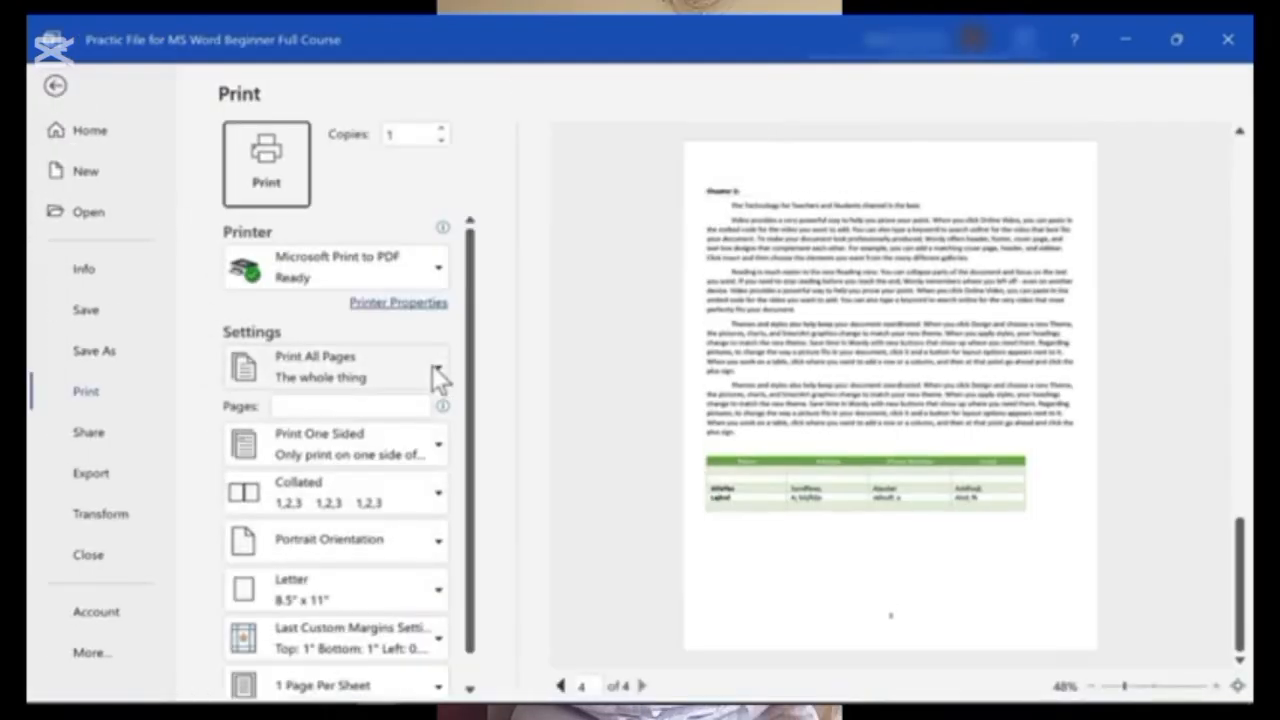
click(426, 365)
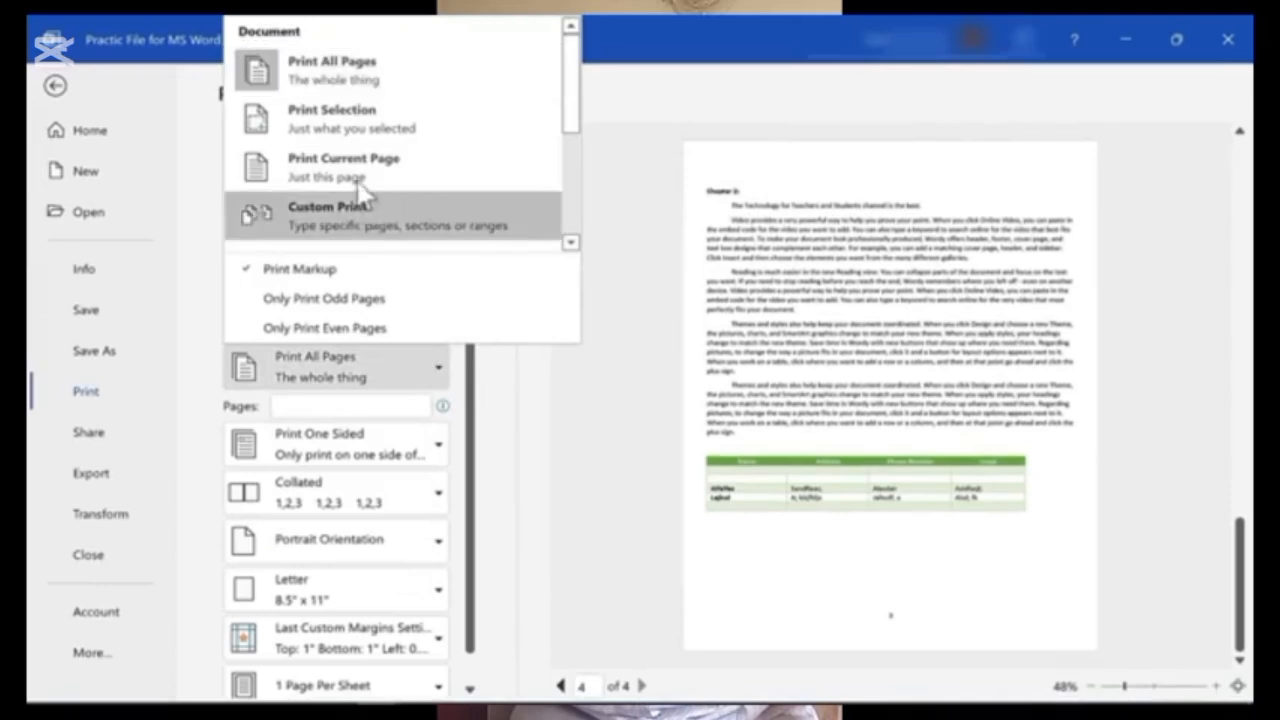
click(348, 128)
click(336, 365)
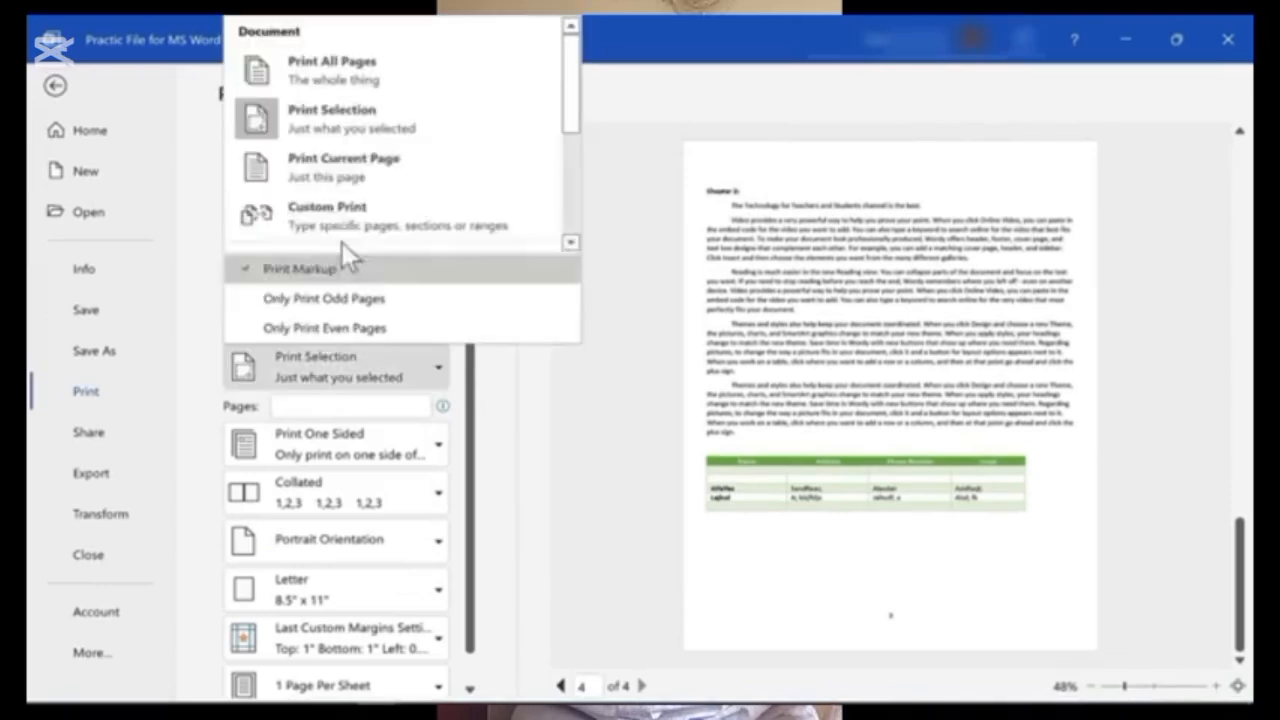
click(328, 72)
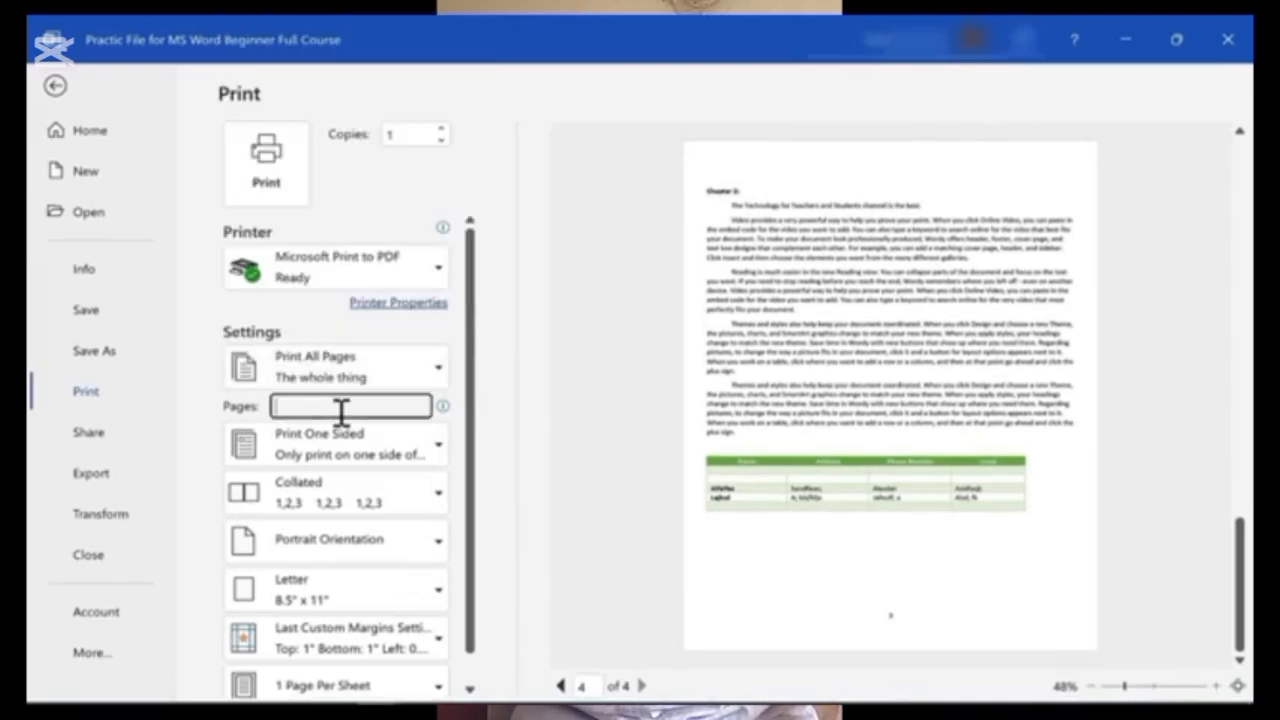
- Try custom print page ranges, including 1-2 and a comma-separated list starting with 1, and clear the entered pages
text(1)
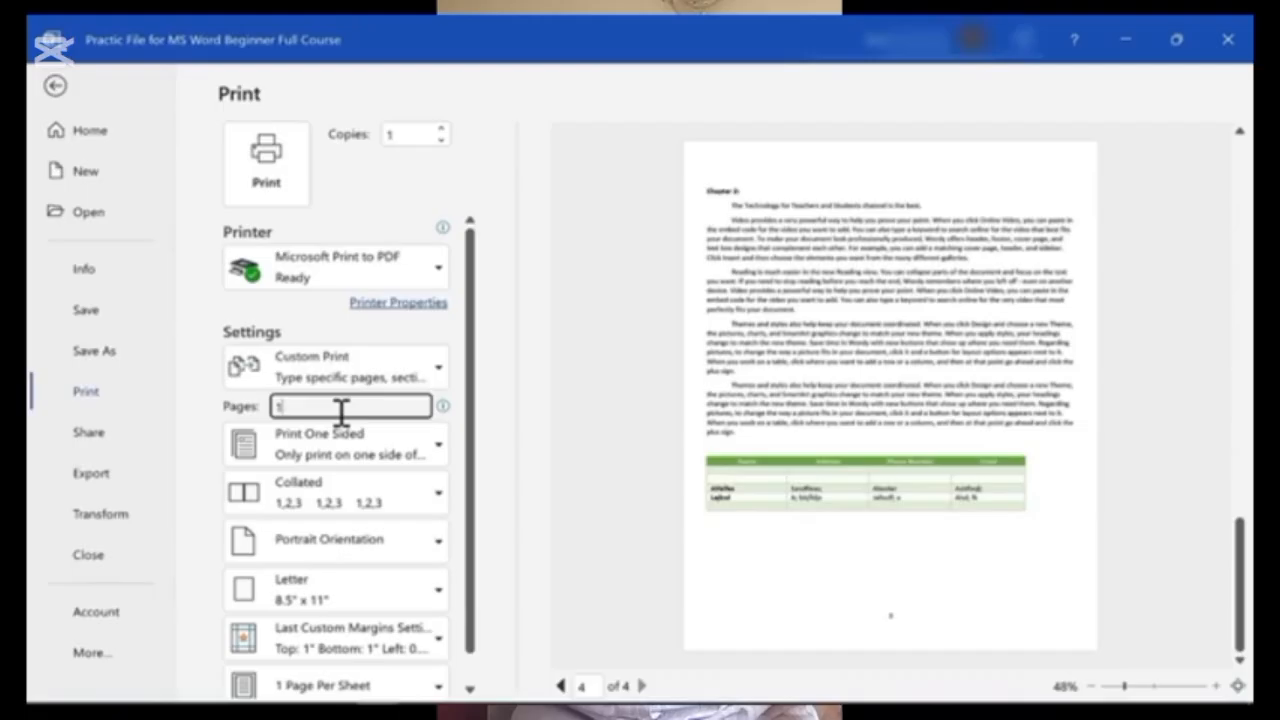
text(-2)
key(BackSpace)
key(BackSpace)
key(BackSpace)
text(1)
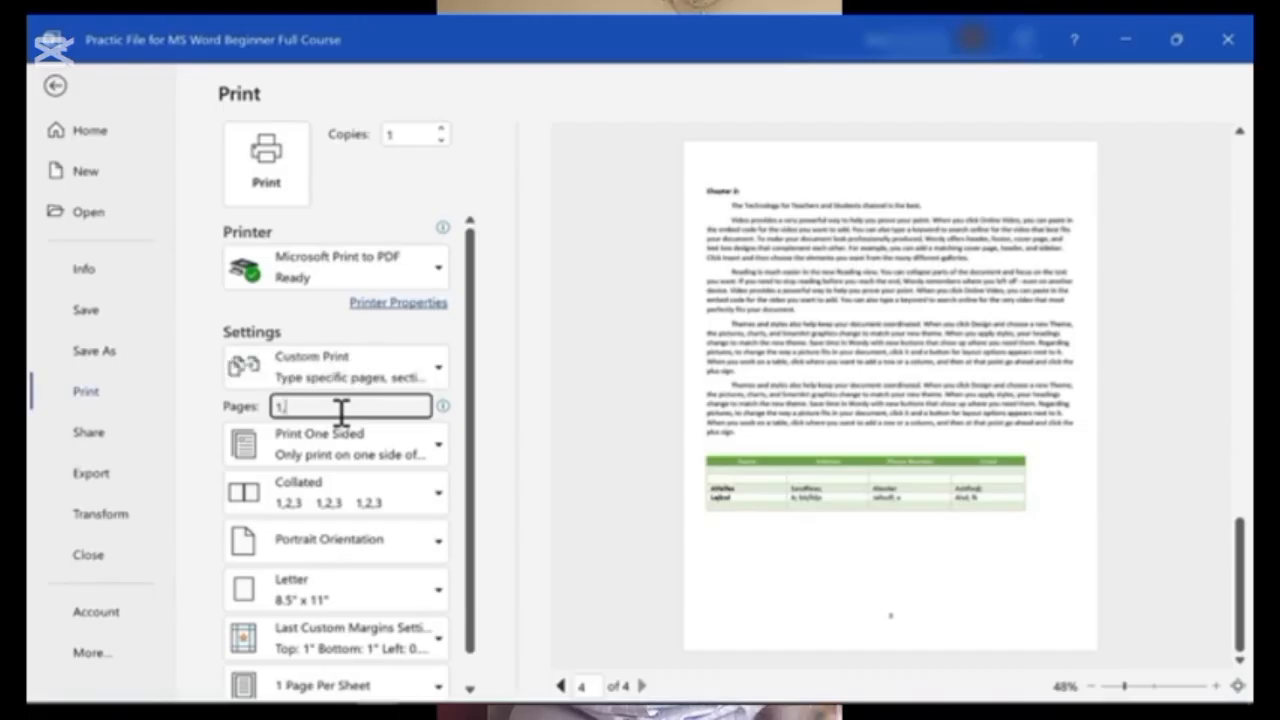
key(BackSpace)
key(BackSpace)
key(BackSpace)
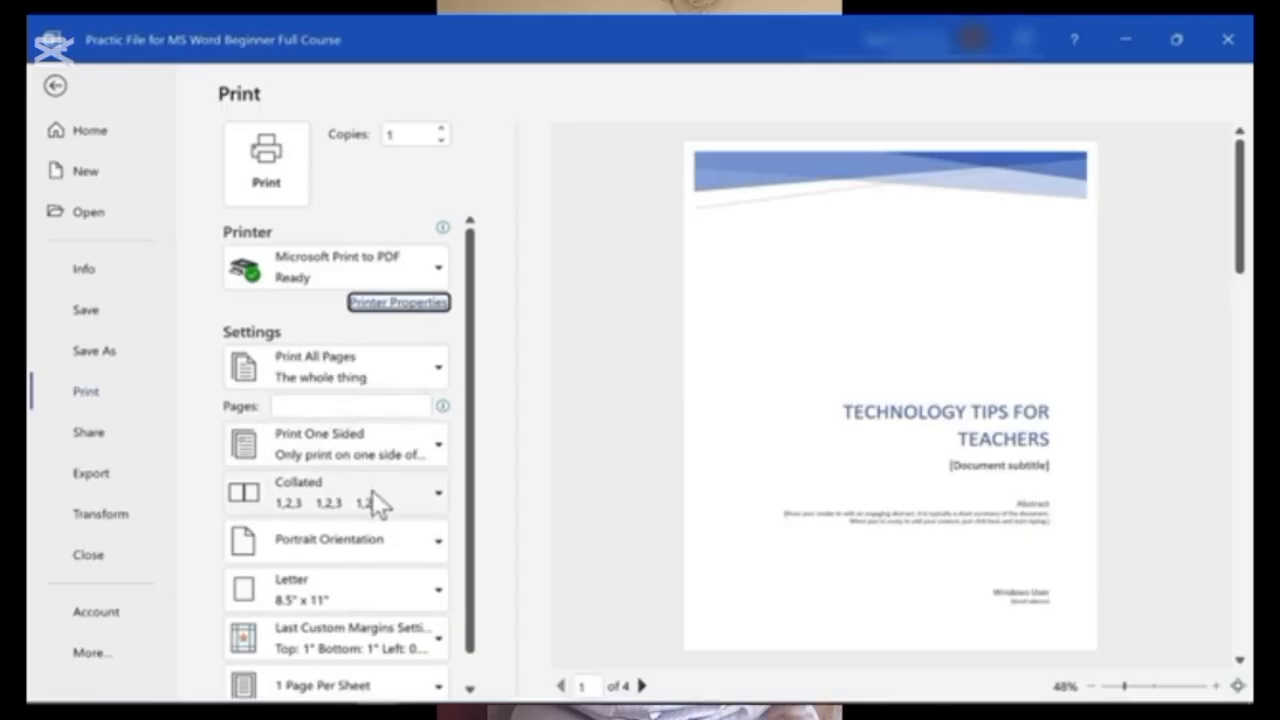
- Examine the remaining print settings and the number of copies, and open the sharing options
scroll(374, 511, down, 1)
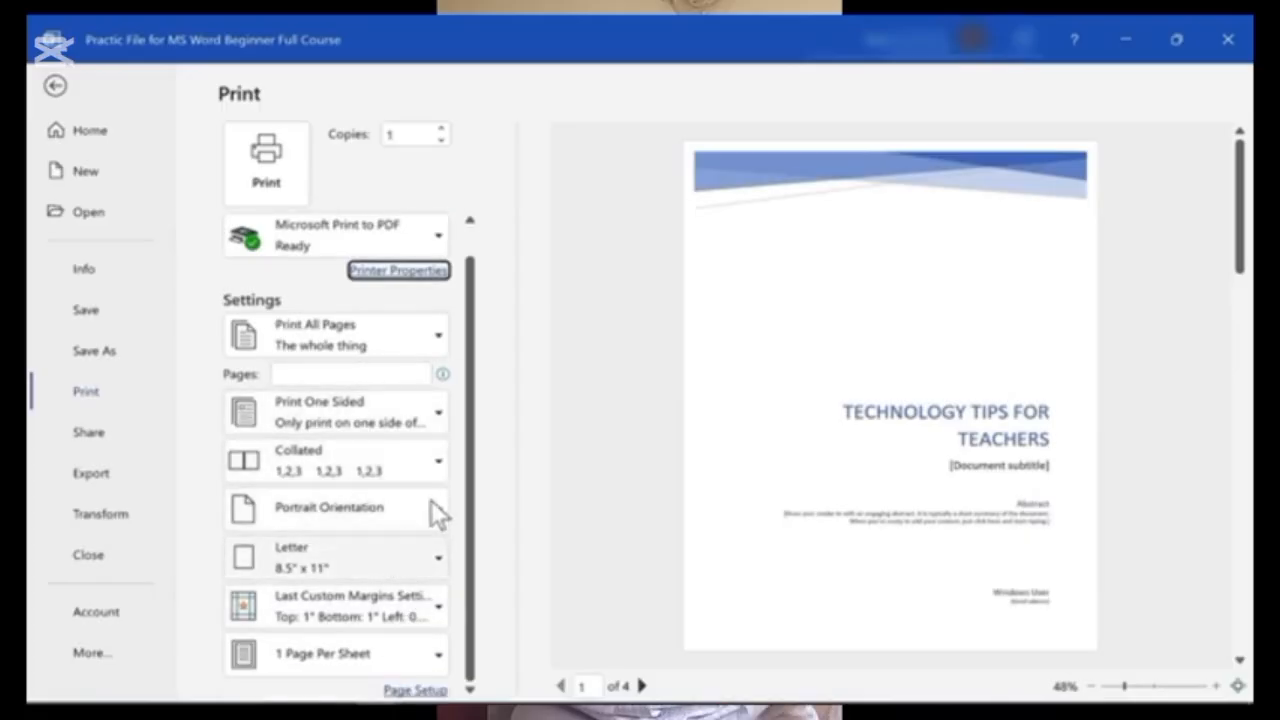
scroll(410, 470, up, 1)
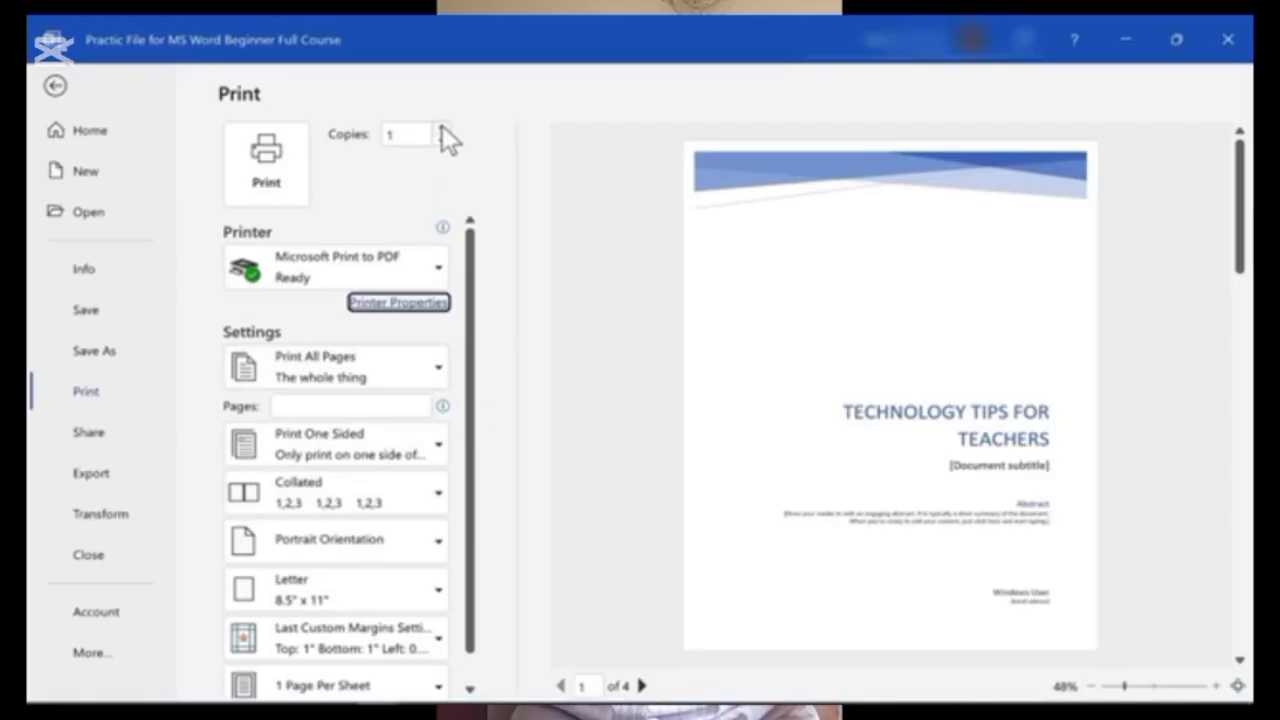
click(400, 134)
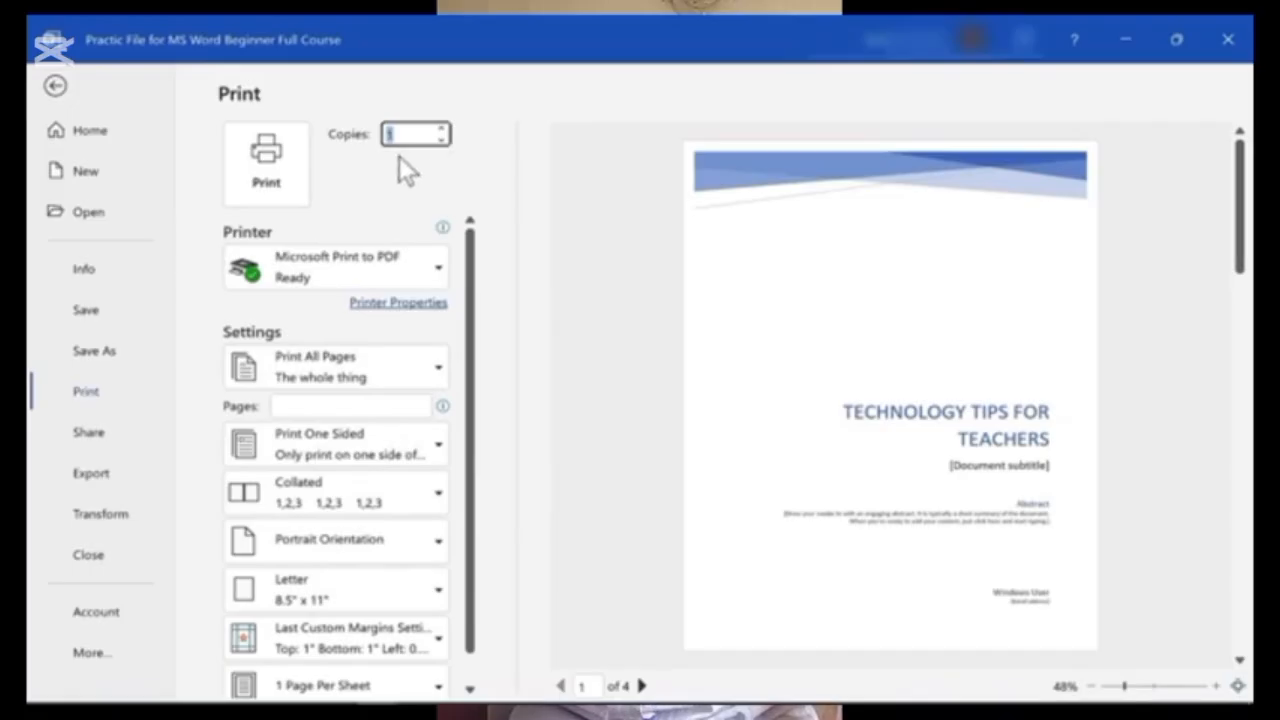
click(402, 207)
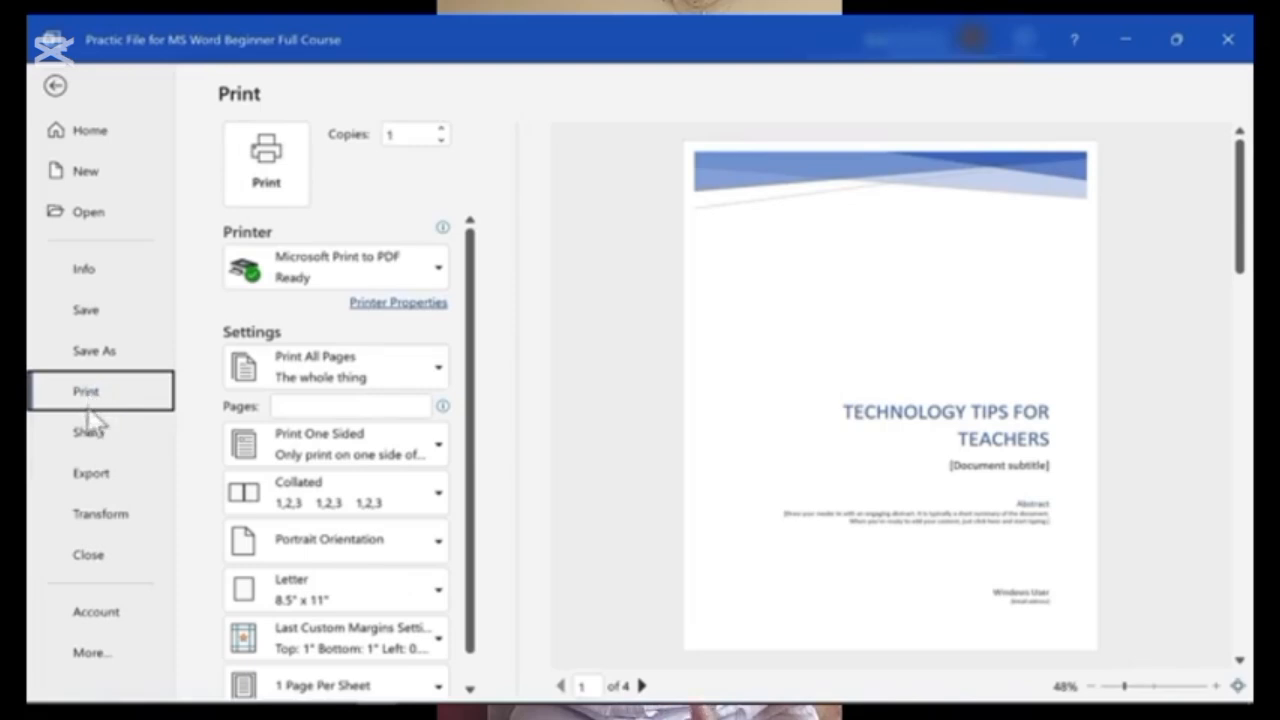
click(86, 436)
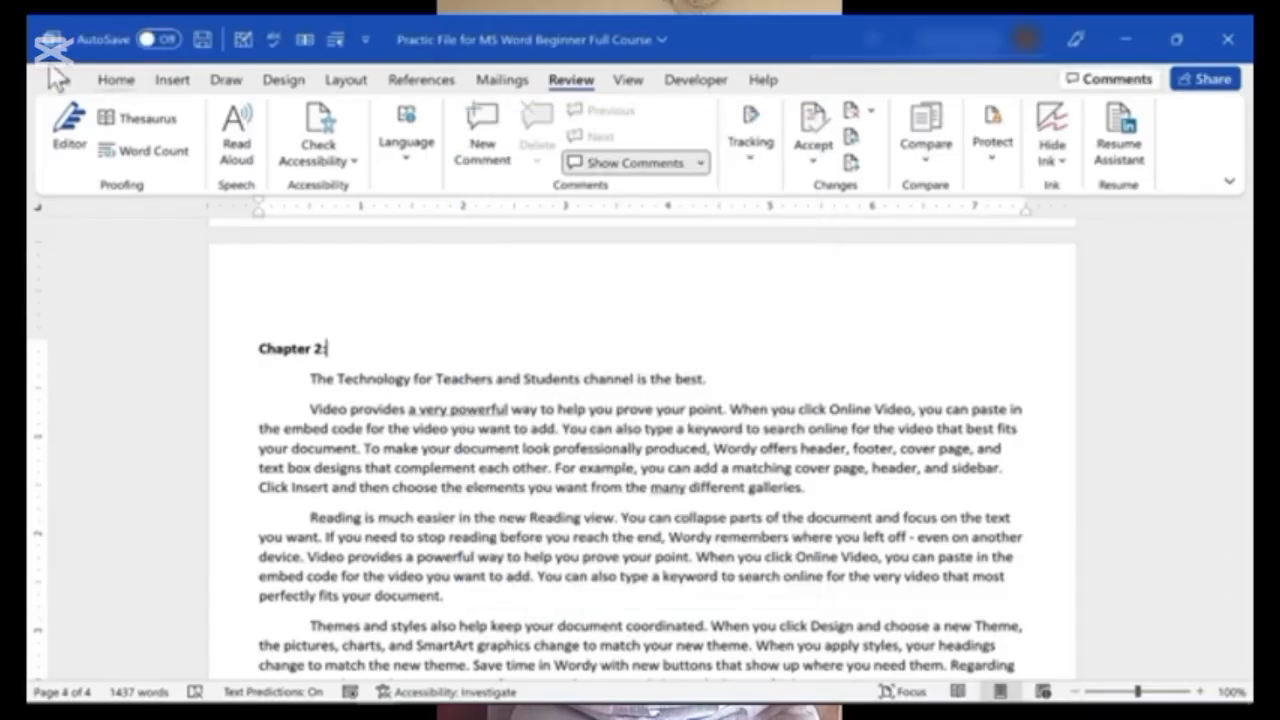
- Publish the document as a PDF named "Practic File for MS Word Beginner Full Course" in the Downloads folder, and view and close the published file
click(60, 82)
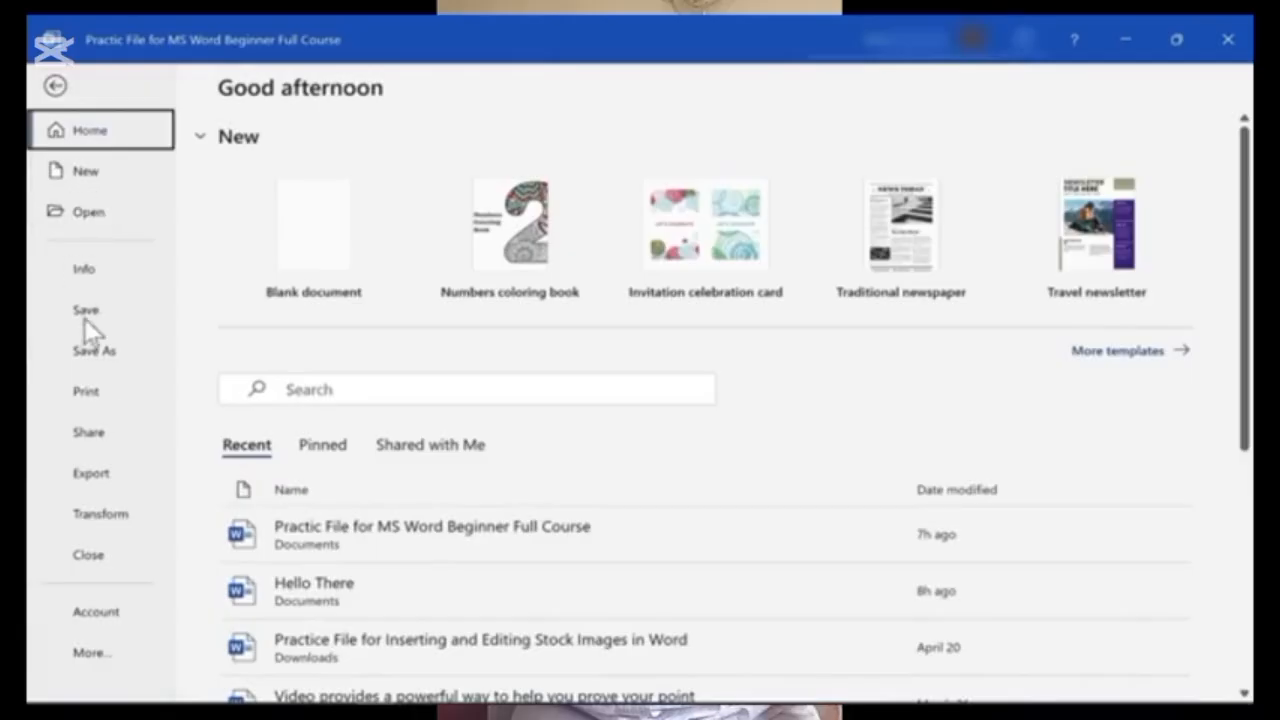
click(92, 480)
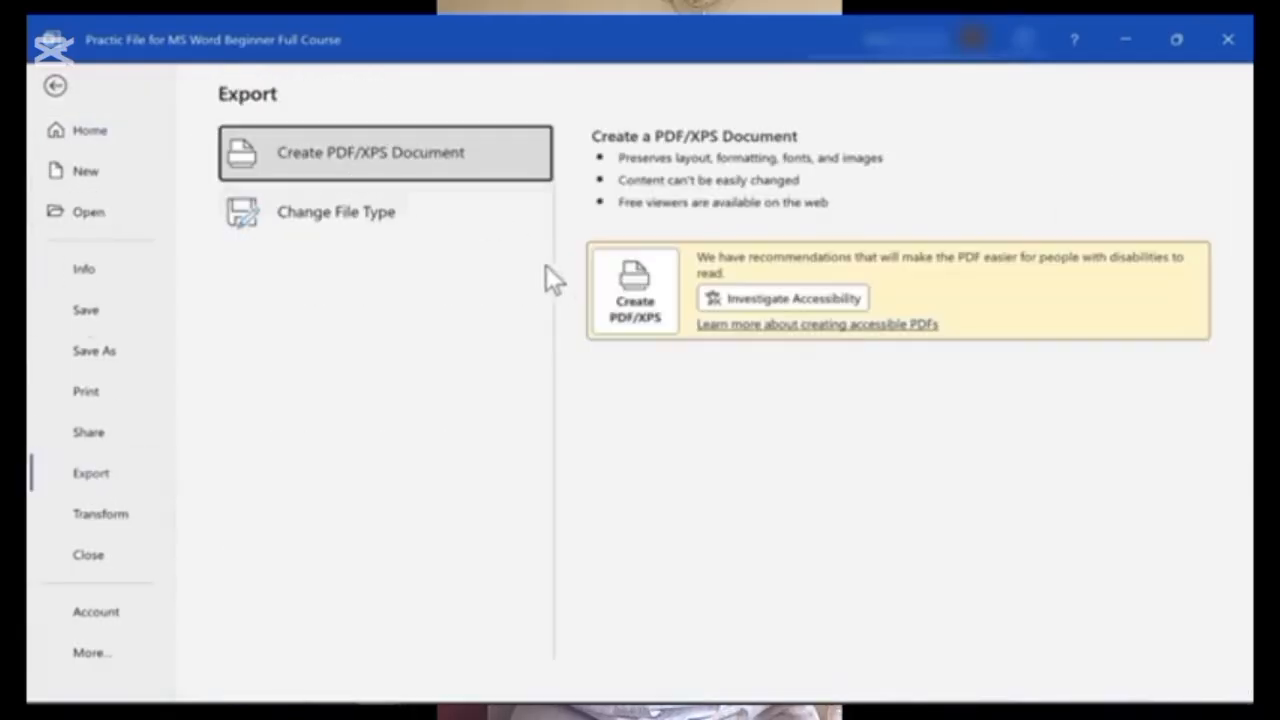
click(638, 308)
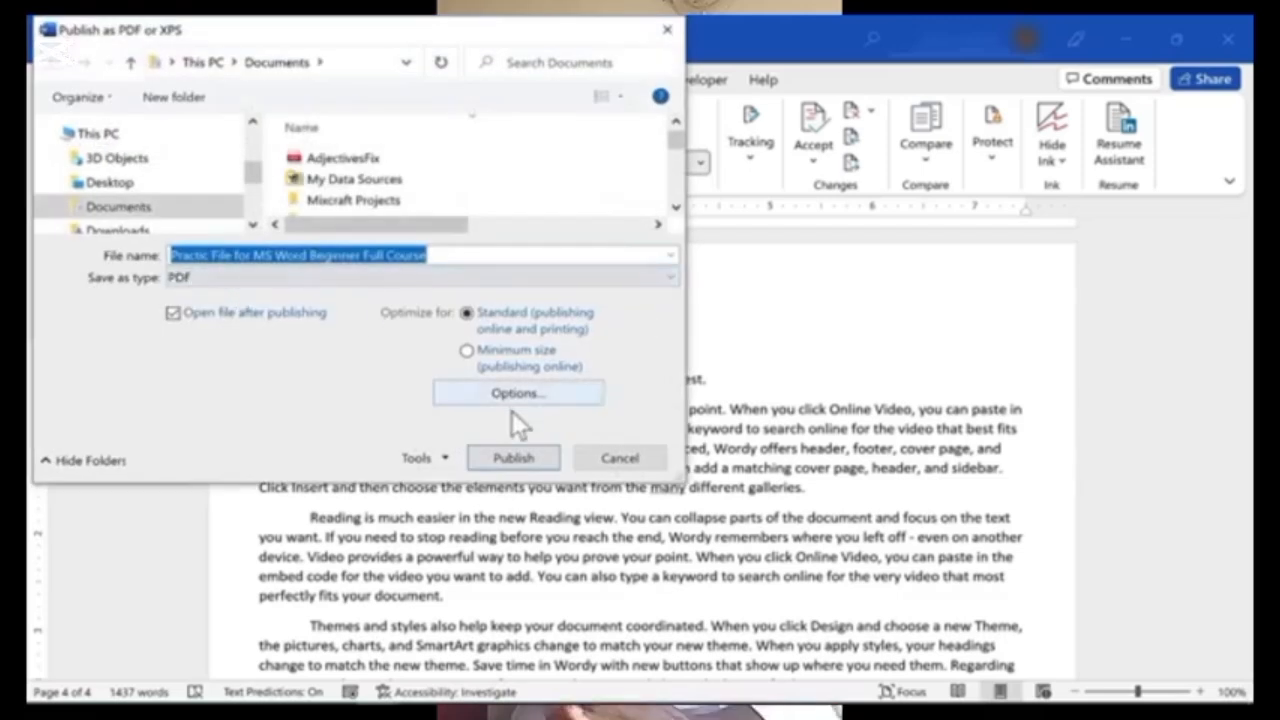
click(110, 229)
click(512, 460)
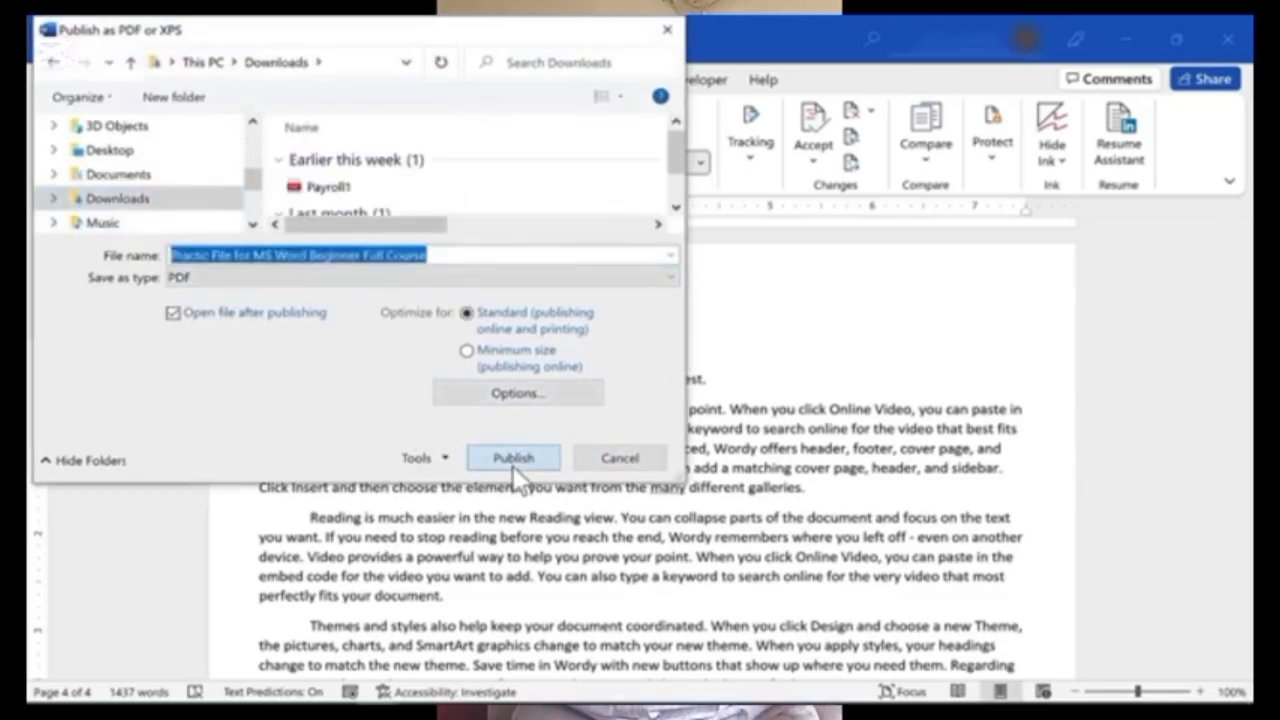
scroll(890, 324, down, 10)
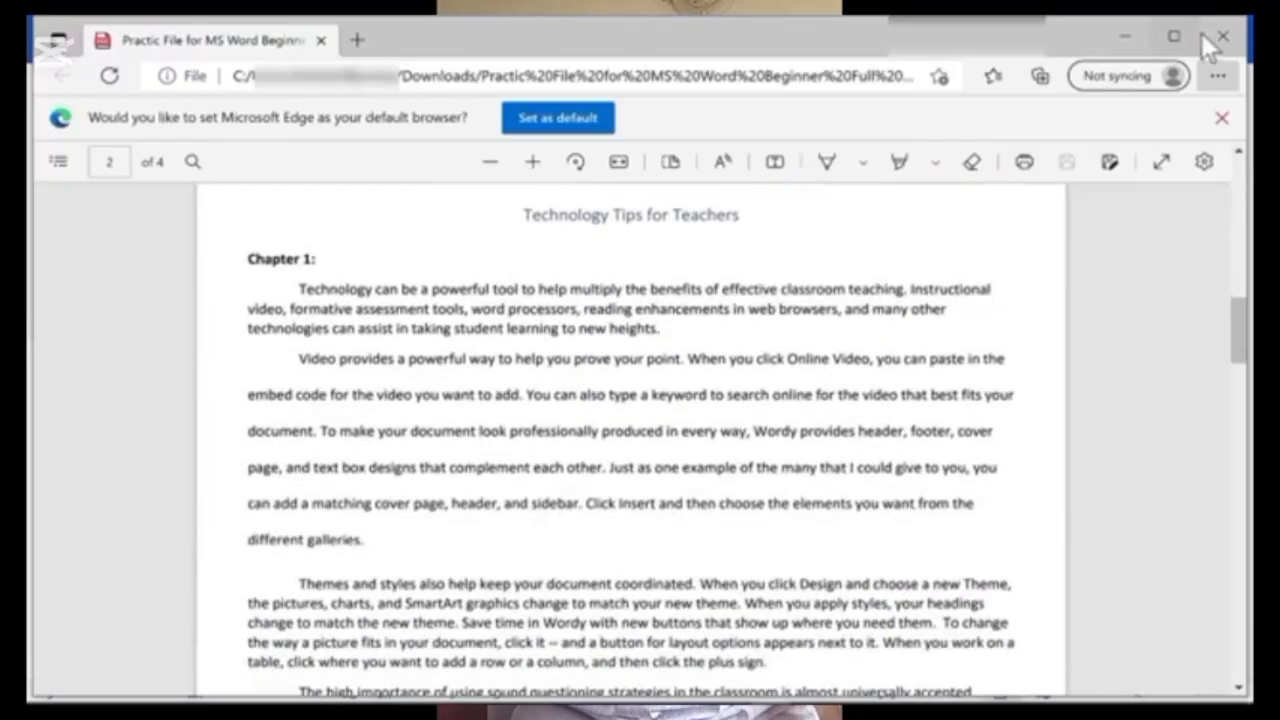
click(1222, 42)
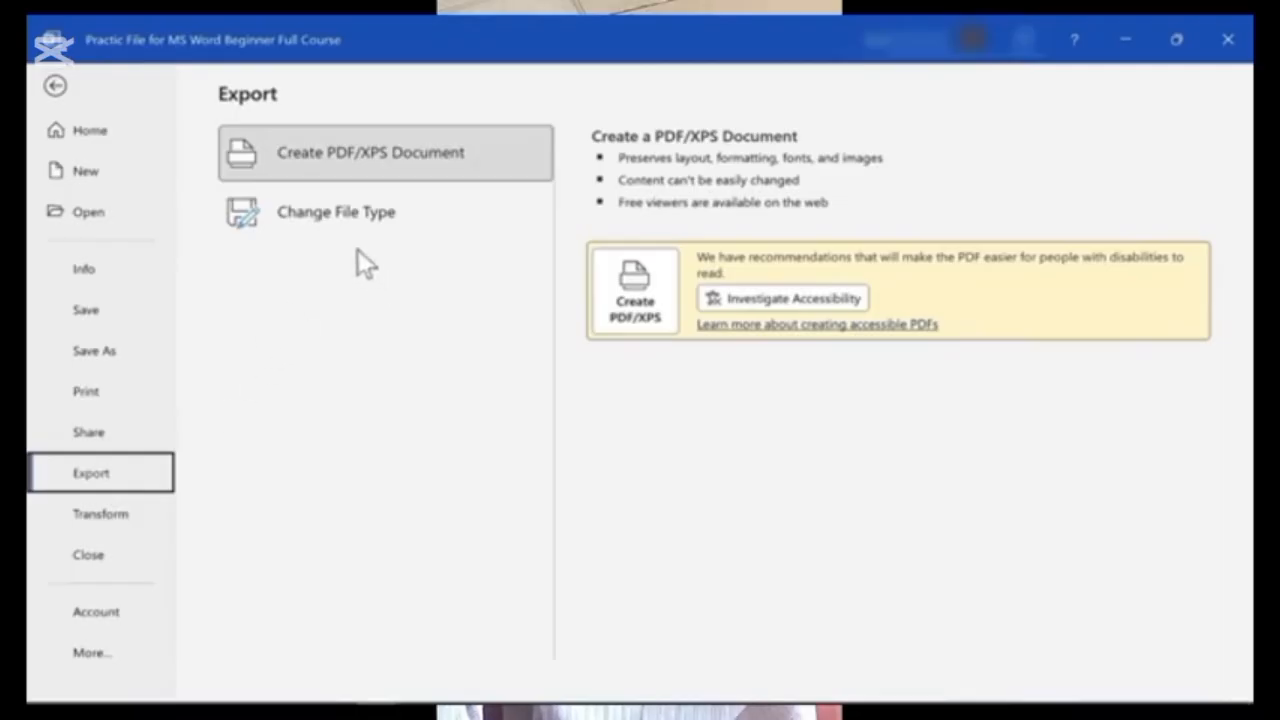
- Try exporting the document by changing its file type, with PDF chosen as the save format
click(329, 226)
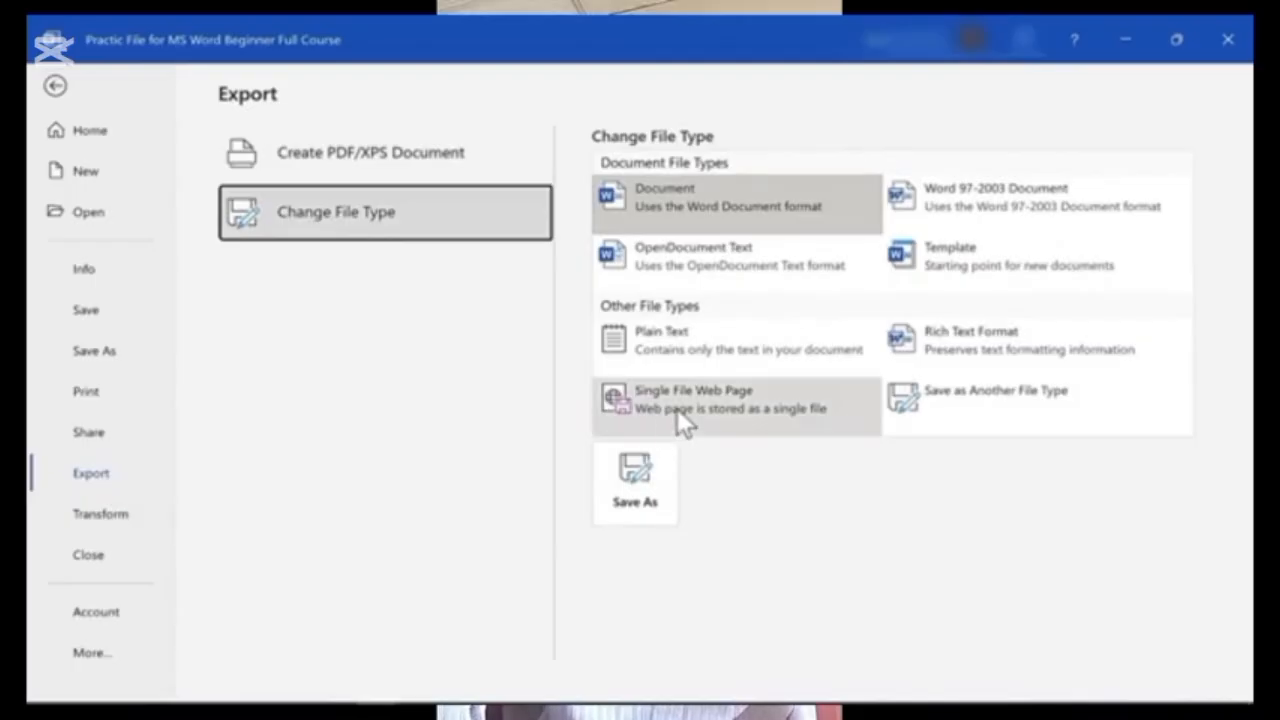
click(641, 516)
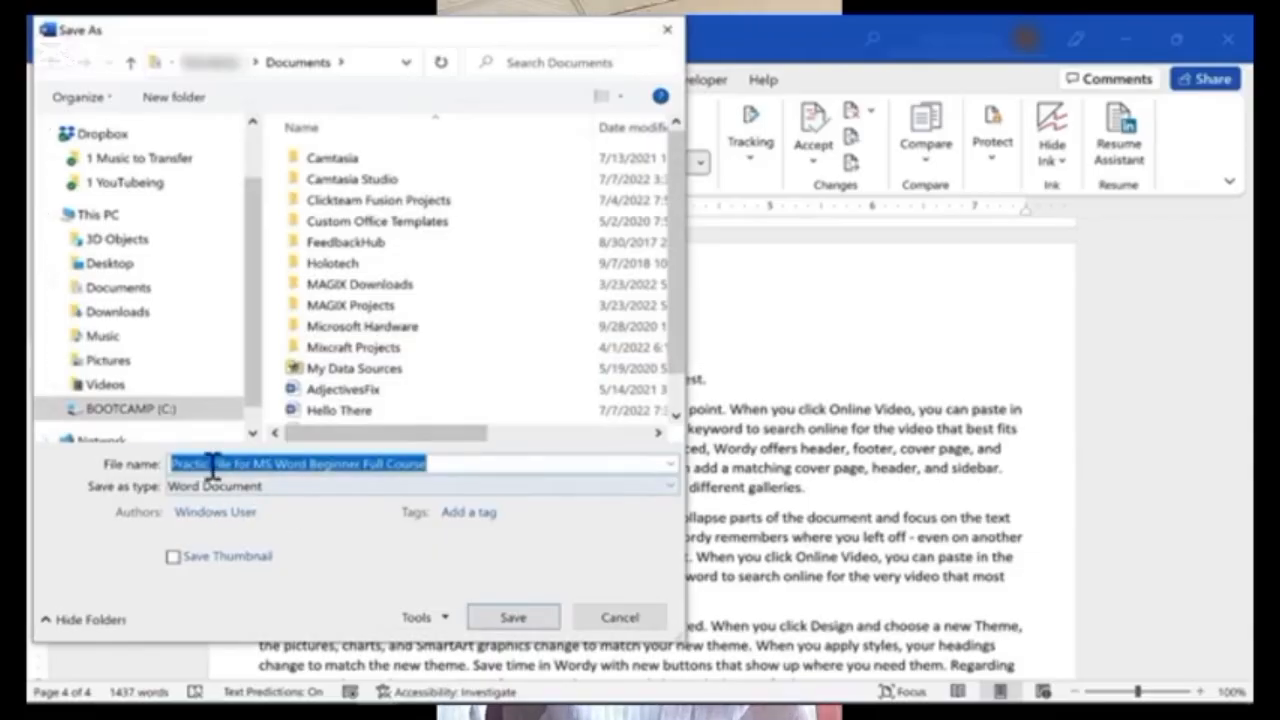
click(220, 486)
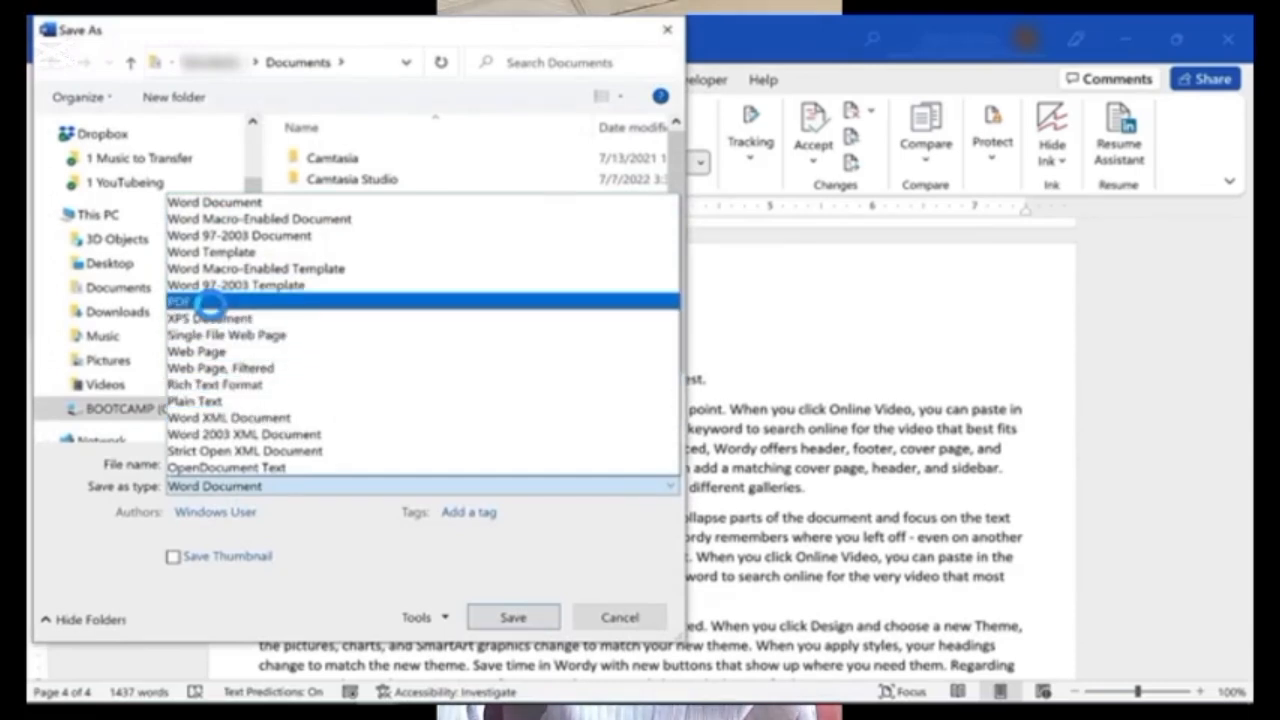
click(208, 303)
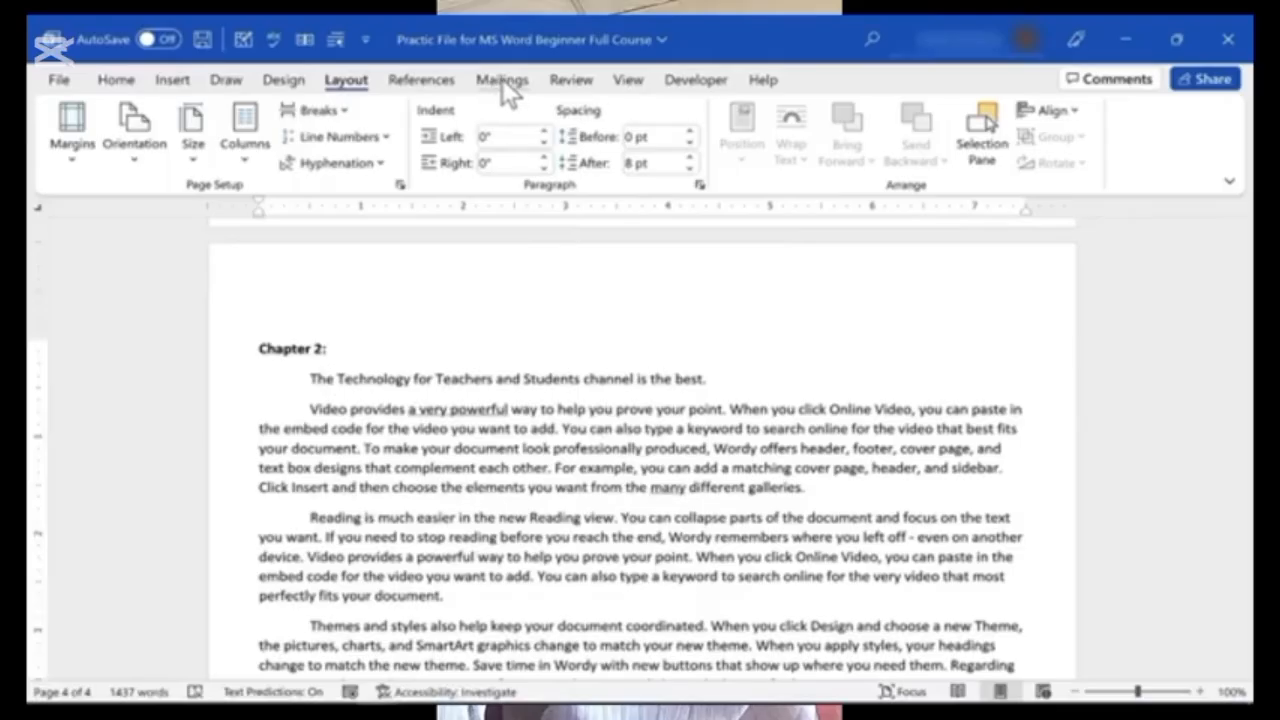
- Examine the envelope and label creation options for mailings, and close them without creating anything
scroll(600, 470, up, 2)
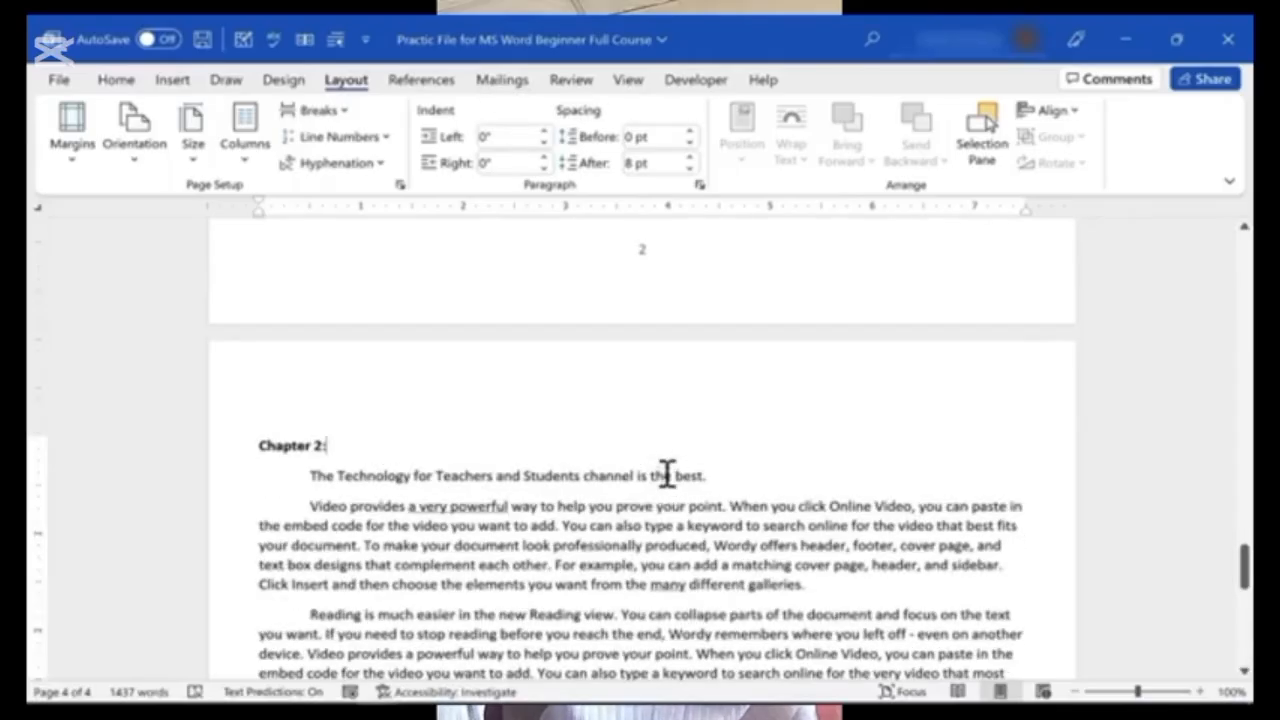
click(505, 82)
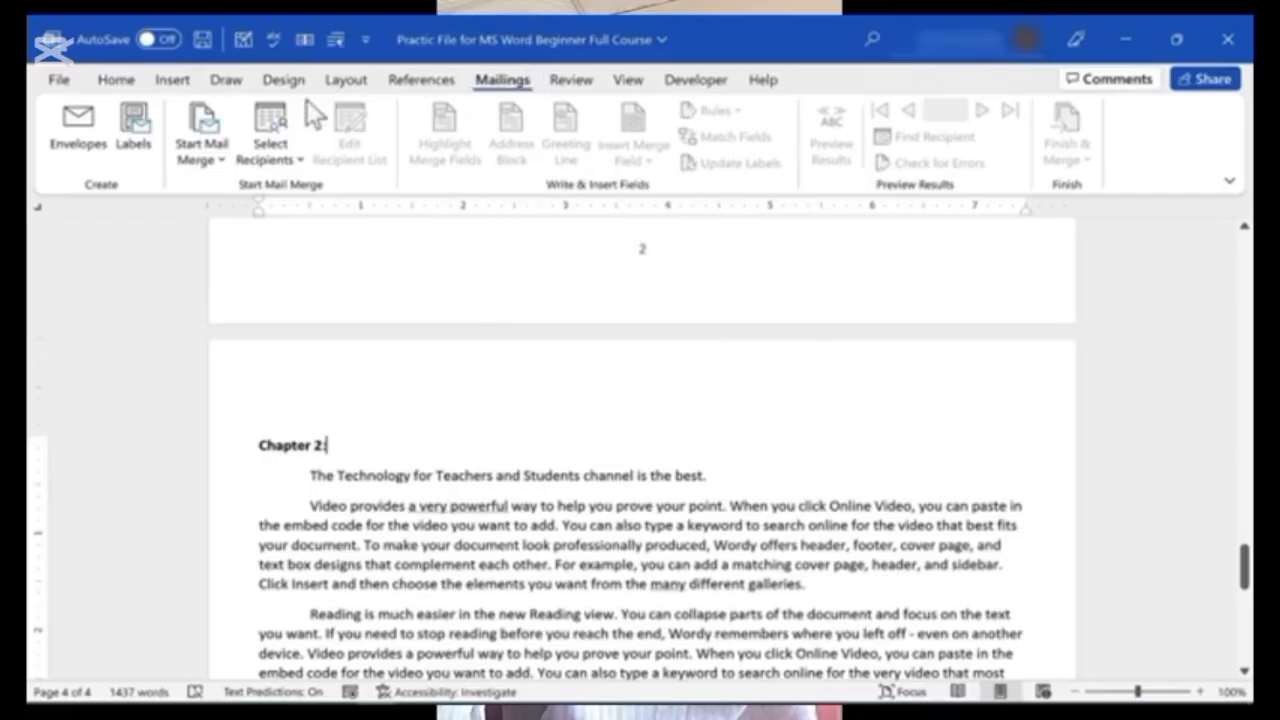
click(84, 135)
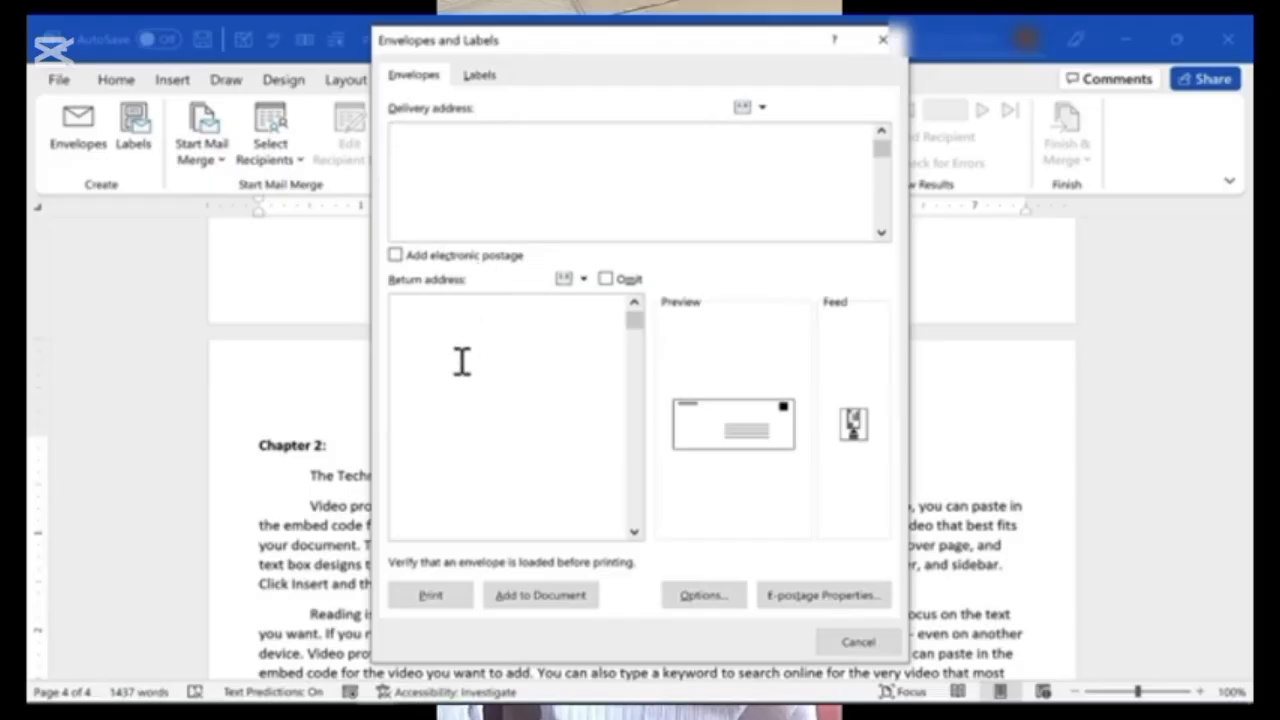
click(479, 80)
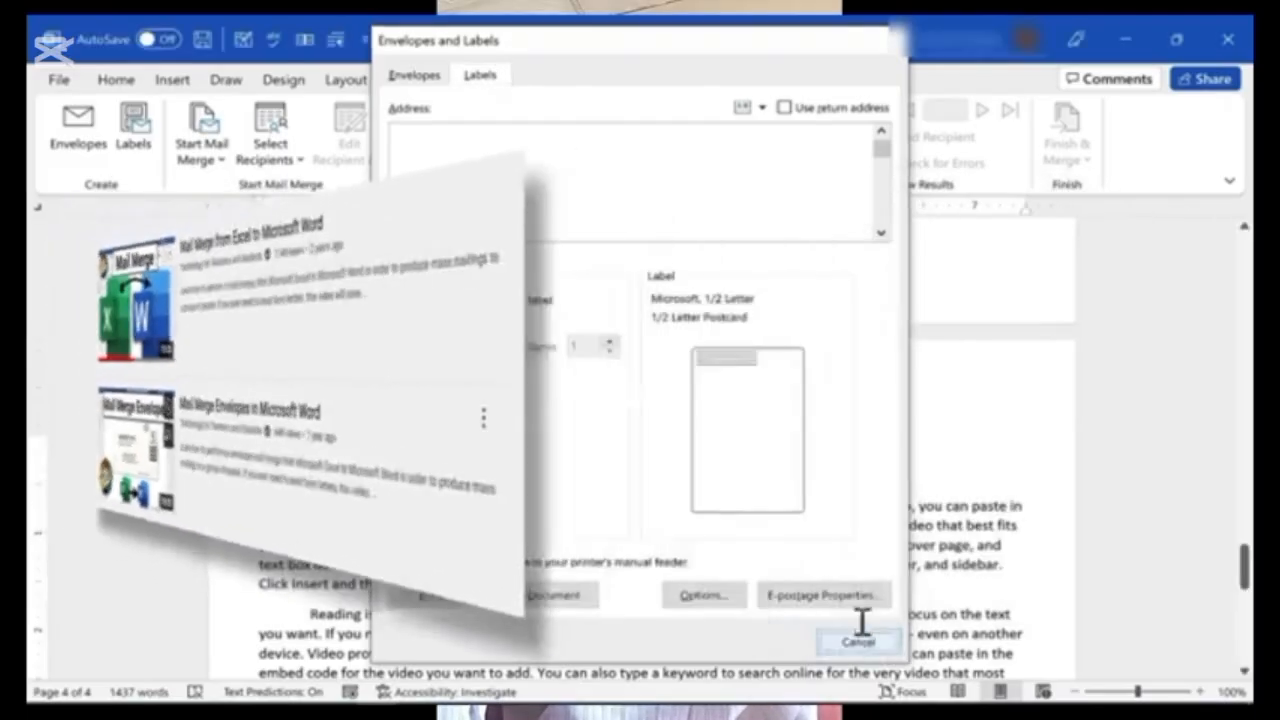
click(862, 638)
drag(1244, 522, 1250, 374)
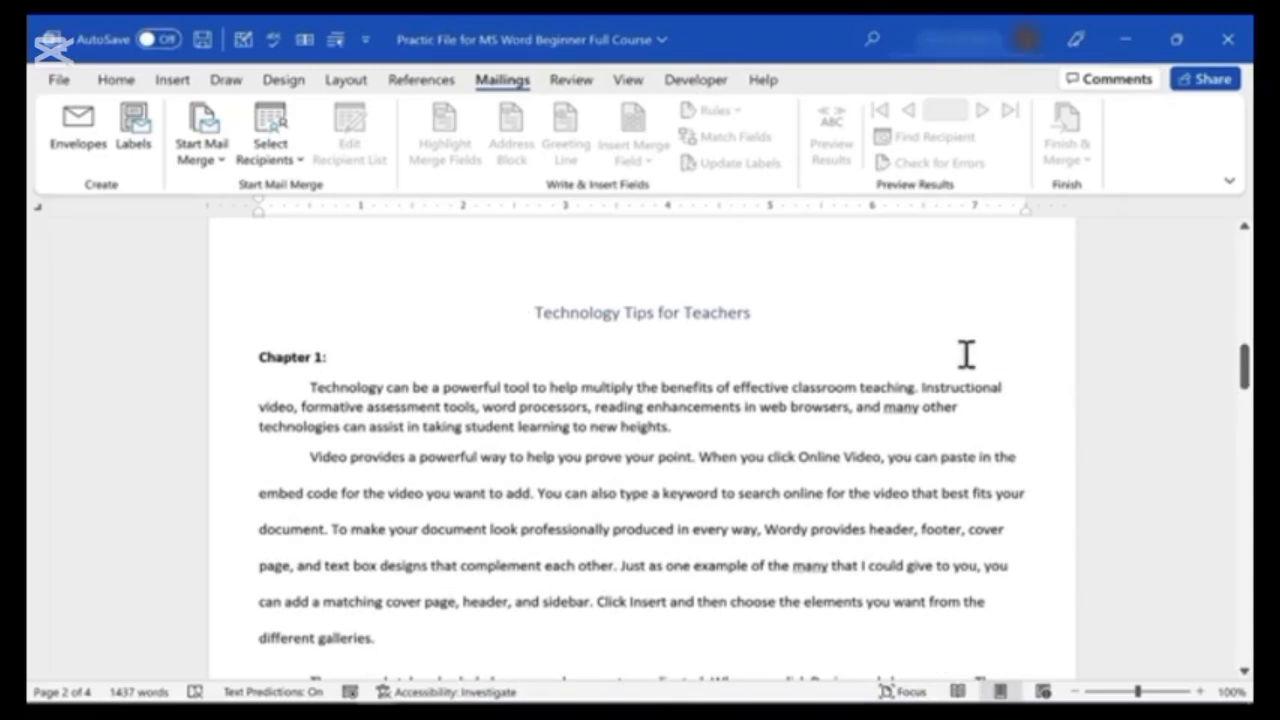
mouse_move(1240, 366)
mouse_down()
mouse_move(1243, 251)
mouse_move(1243, 350)
mouse_up()
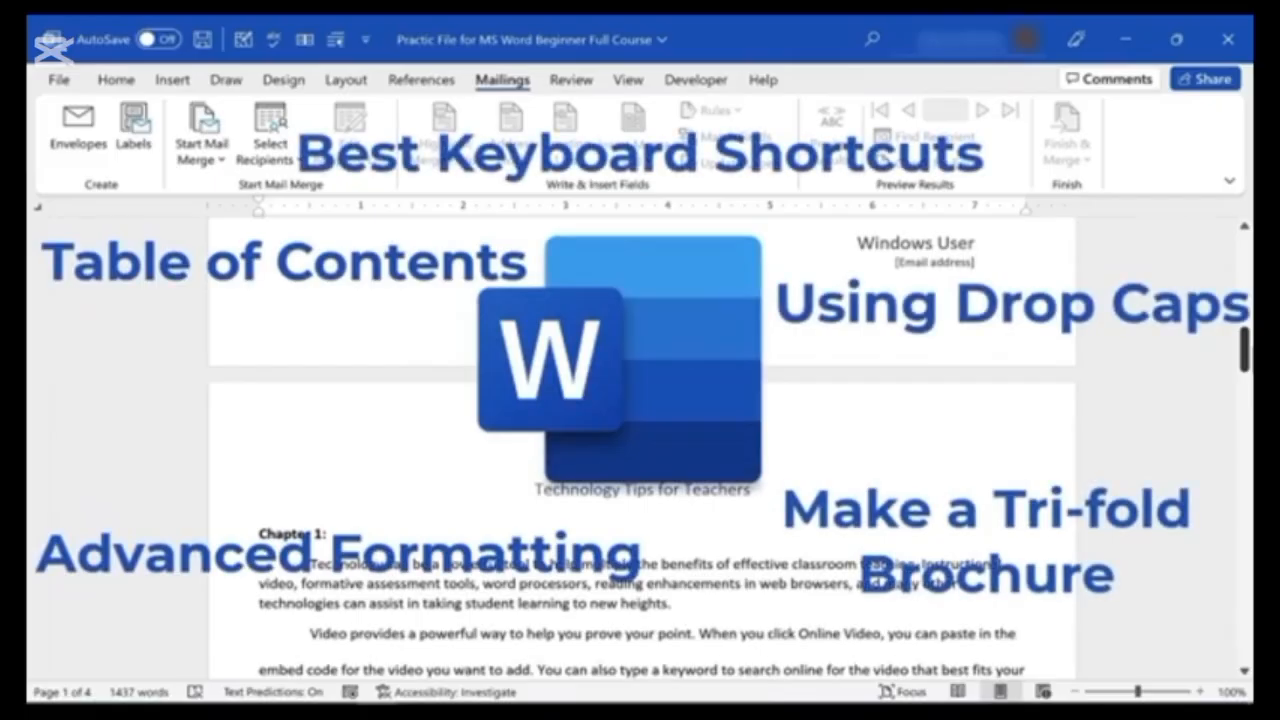
drag(1246, 371, 1246, 389)
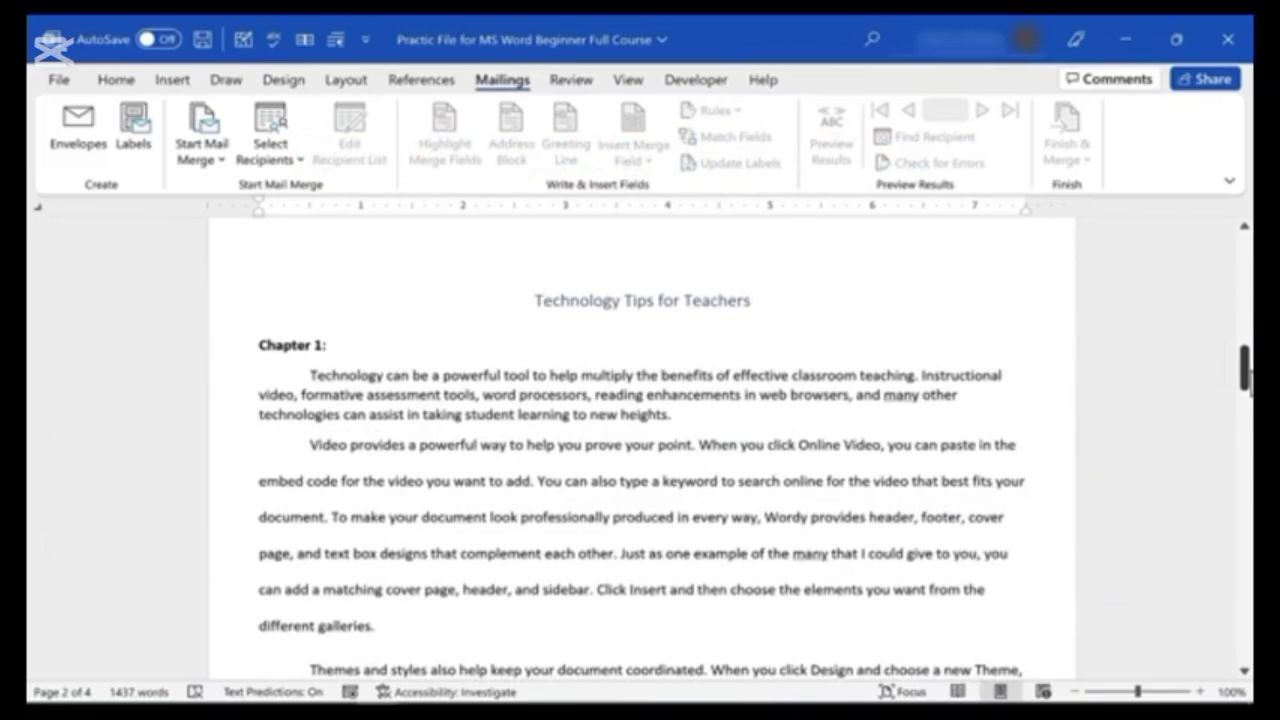